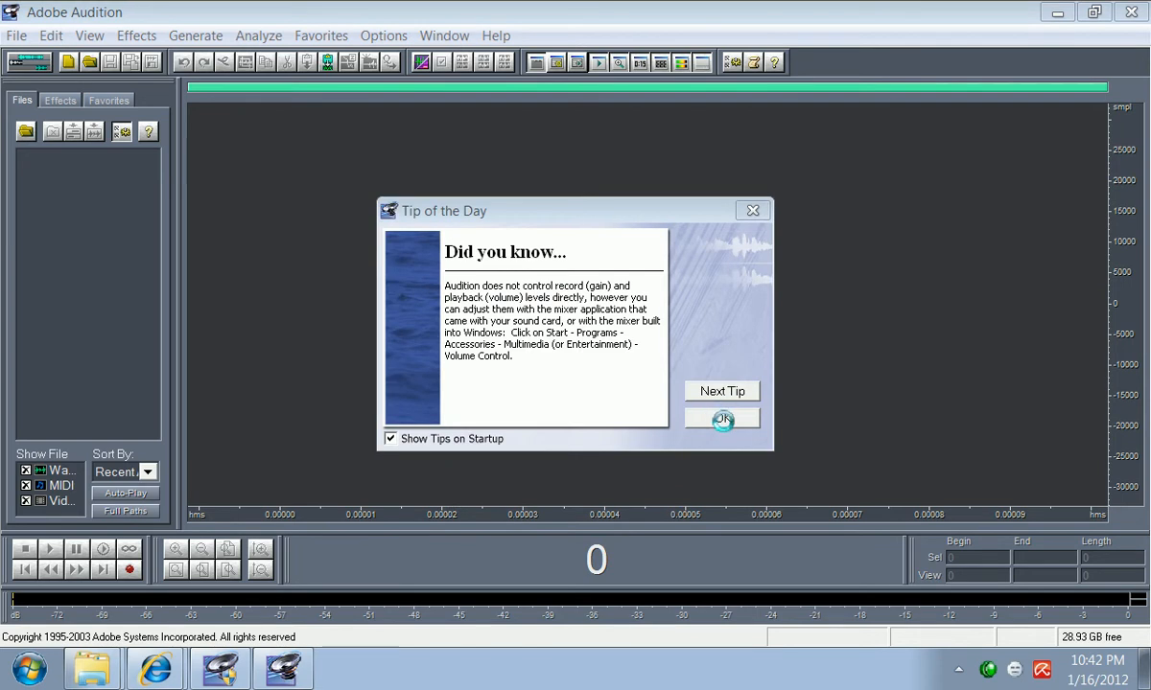
Step: Dismiss the startup tip and open the audio file 2. History from the Adobe\Adobe Audition 1.0\1.Record folder on drive F
{"action": "left_click", "coordinate": [723, 419]}
{"action": "left_click", "coordinate": [16, 36]}
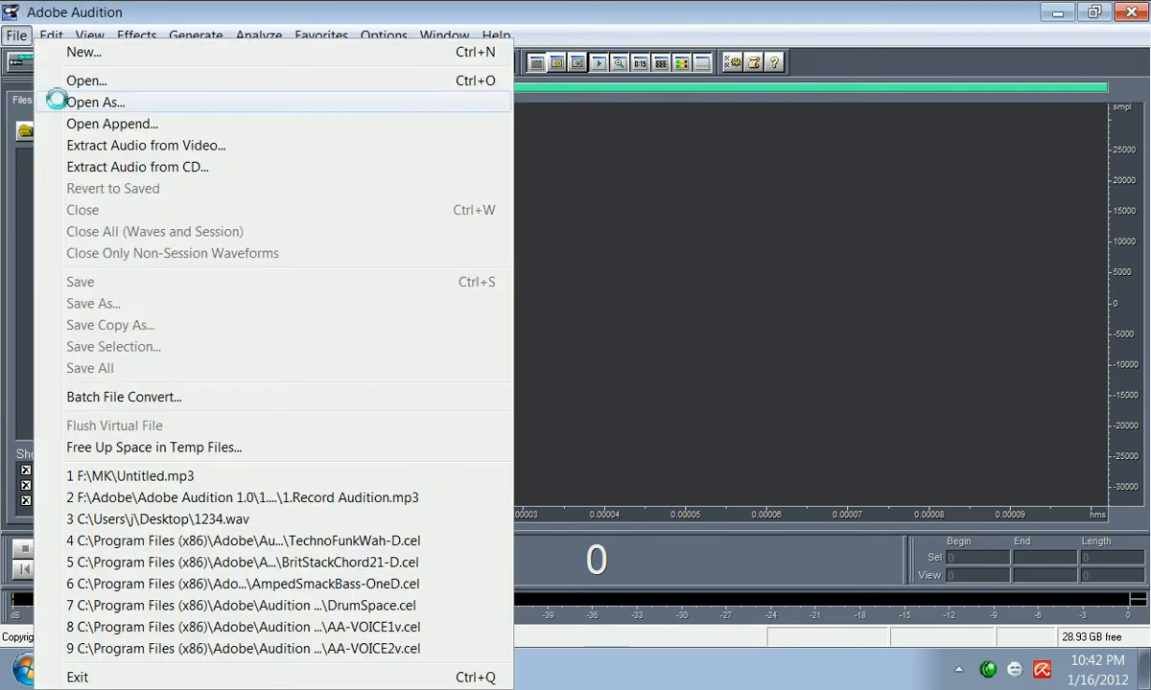
{"action": "left_click", "coordinate": [67, 98]}
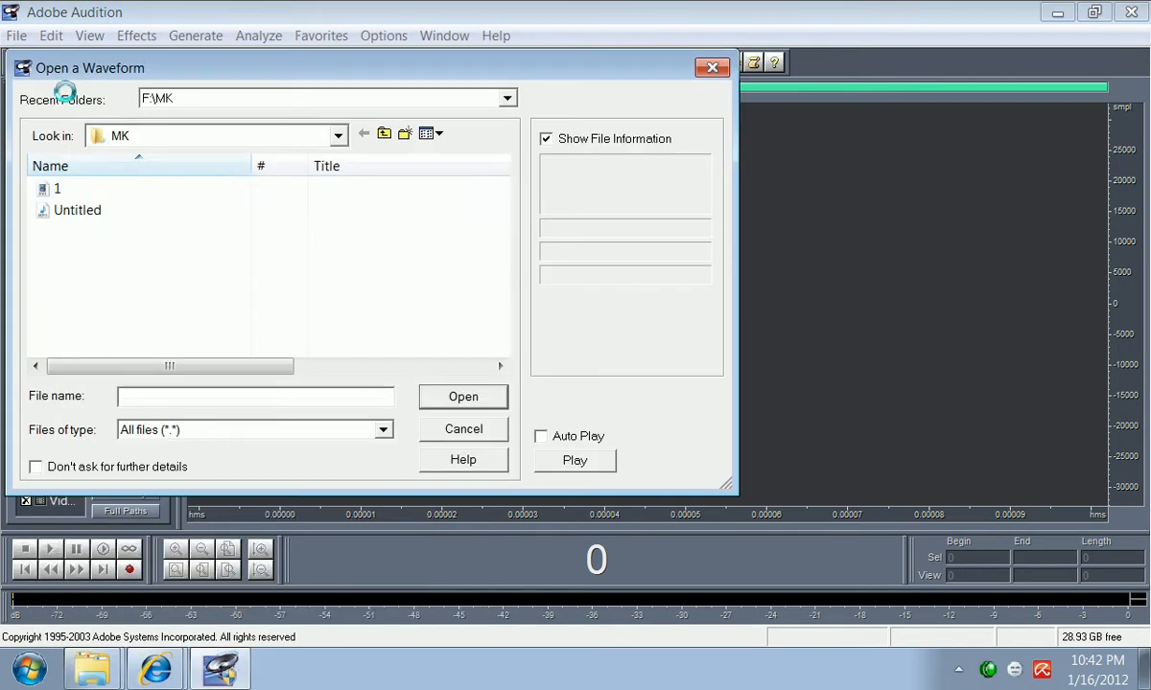
{"action": "left_click", "coordinate": [331, 137]}
{"action": "left_click", "coordinate": [160, 302]}
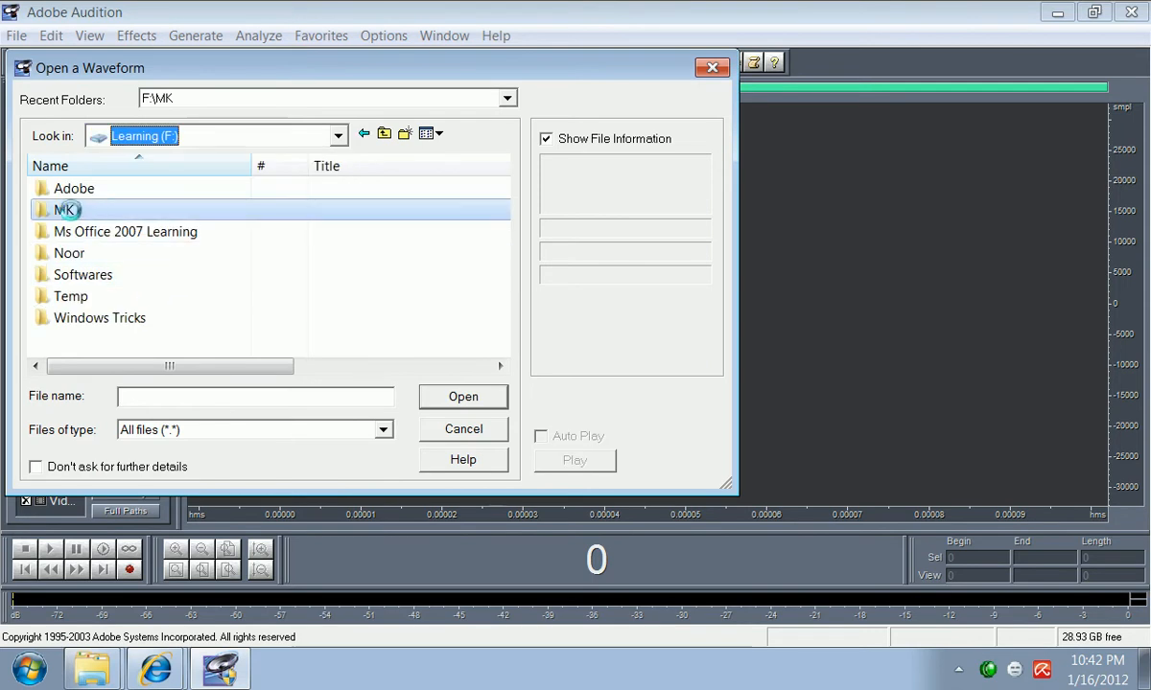
{"action": "double_click", "coordinate": [81, 189]}
{"action": "double_click", "coordinate": [81, 199]}
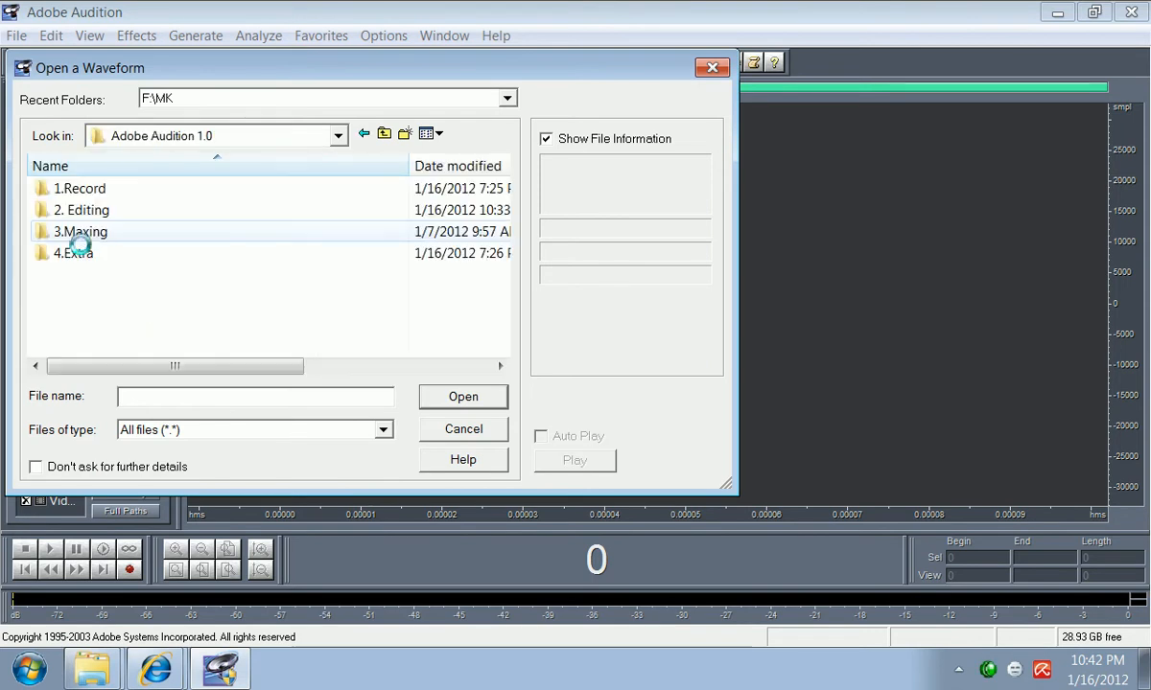
{"action": "double_click", "coordinate": [81, 189]}
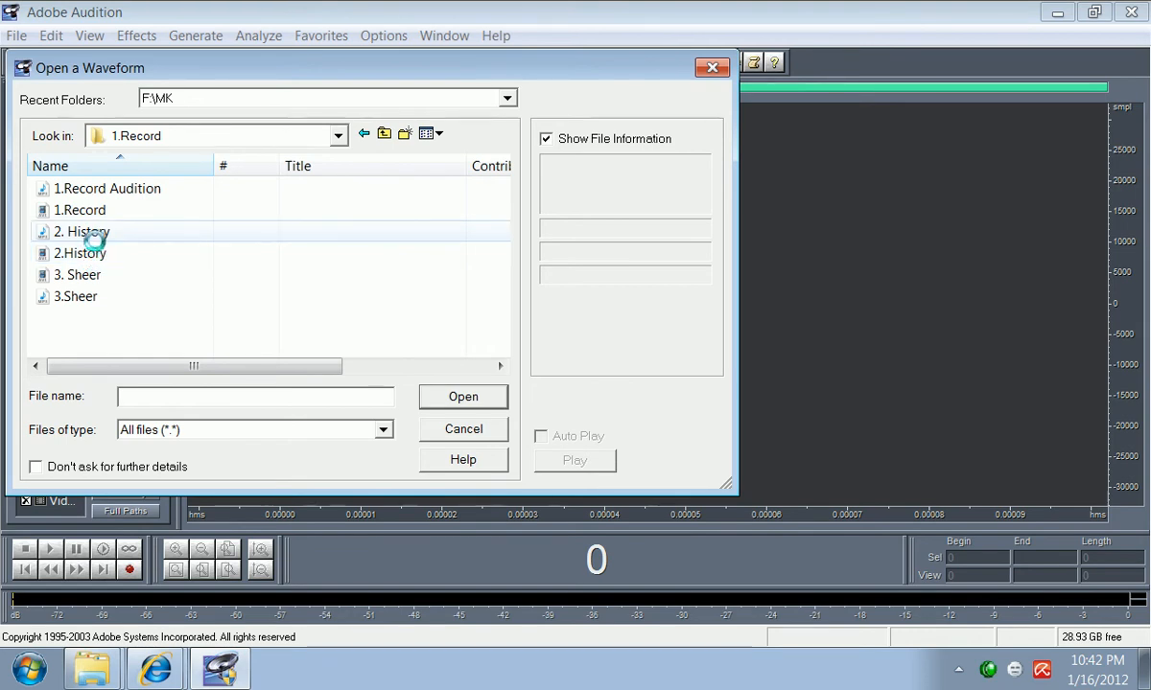
{"action": "left_click", "coordinate": [94, 234]}
{"action": "left_click", "coordinate": [451, 397]}
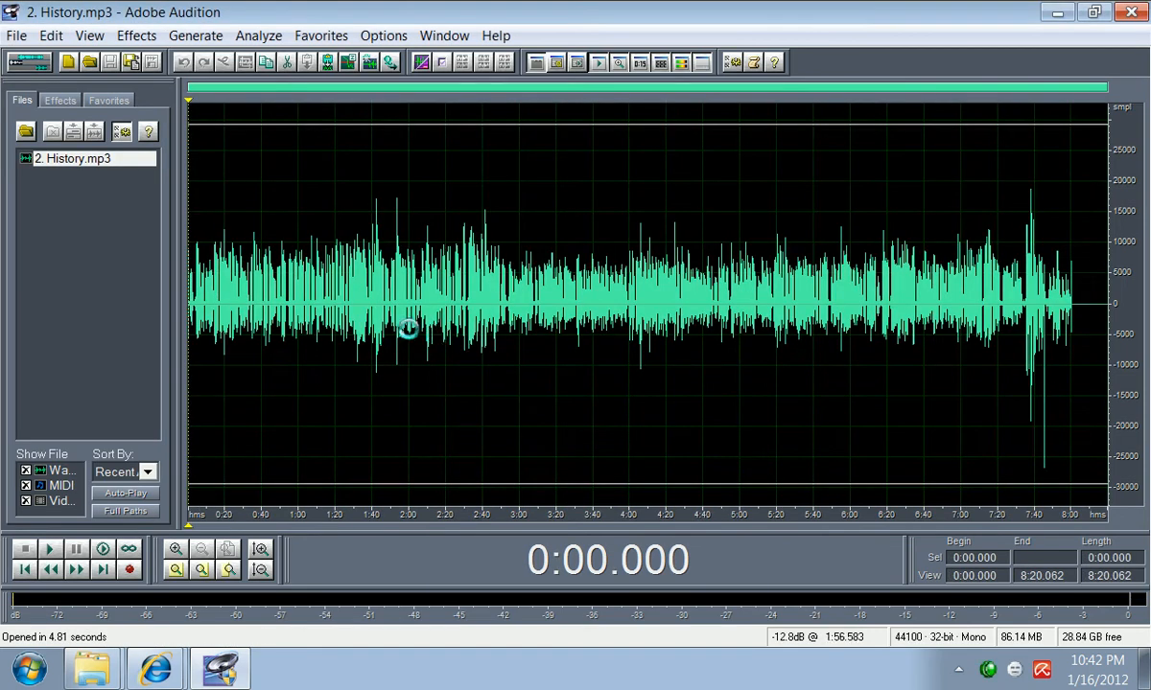
Step: Zoom in on the waveform and play the passage starting at about 4:00.8 to examine its pauses
{"action": "left_click", "coordinate": [262, 569]}
{"action": "left_click", "coordinate": [261, 570]}
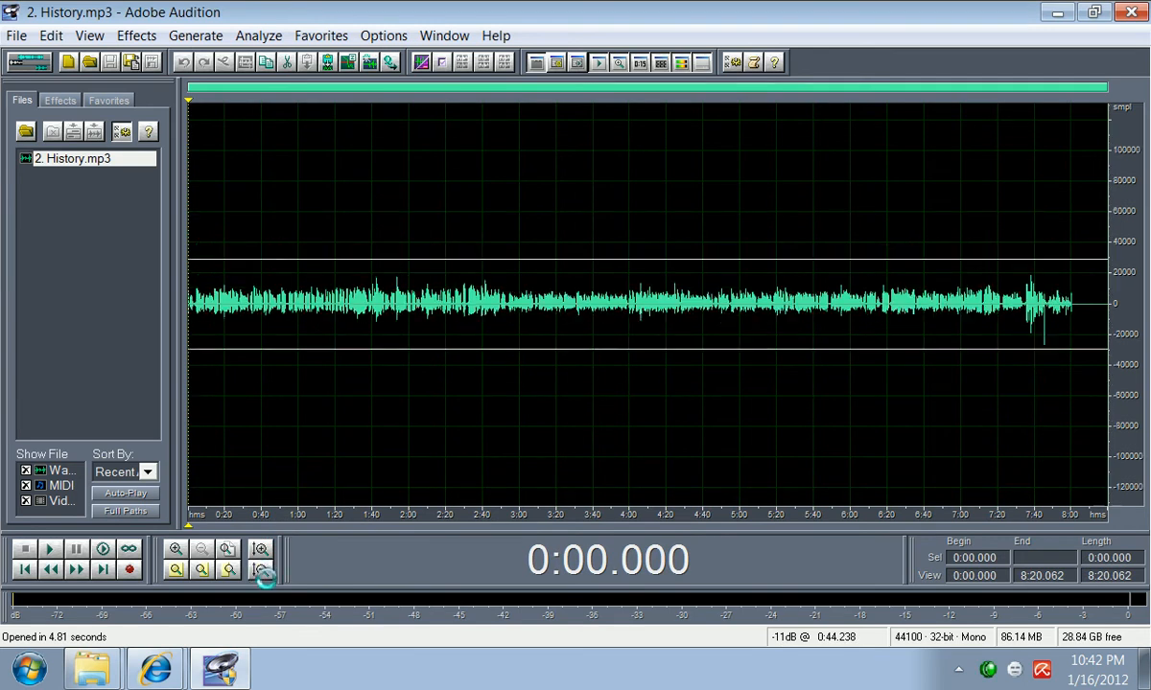
{"action": "left_click", "coordinate": [261, 550]}
{"action": "left_click", "coordinate": [174, 549]}
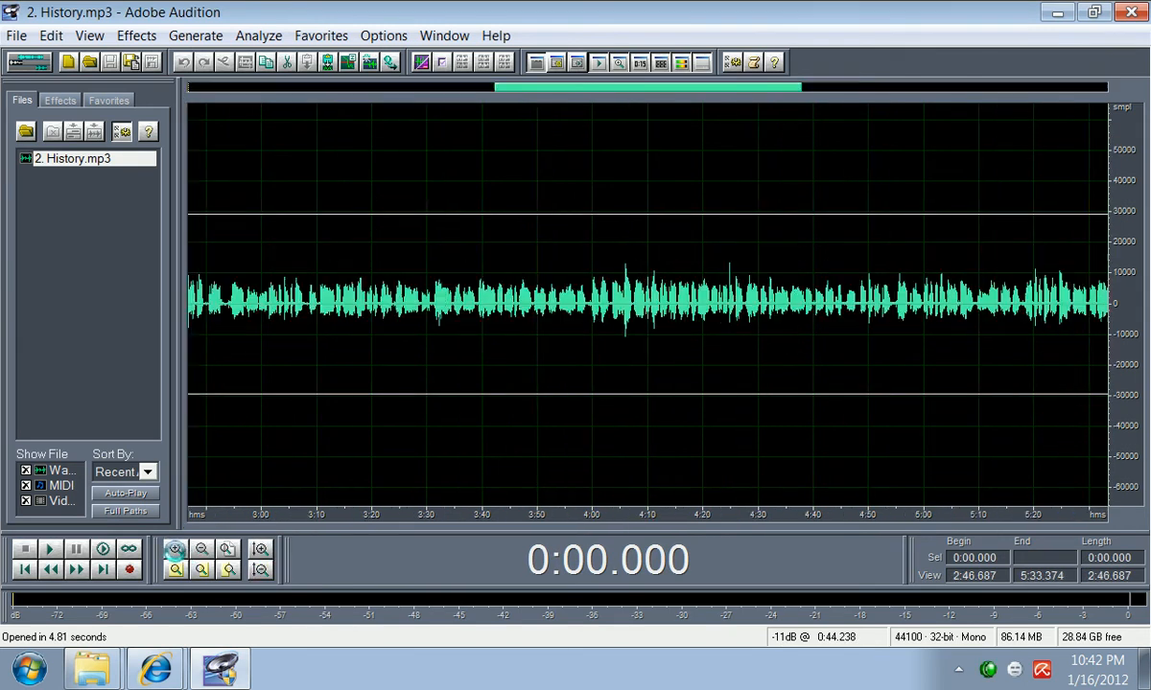
{"action": "left_click", "coordinate": [174, 550]}
{"action": "left_click", "coordinate": [175, 549]}
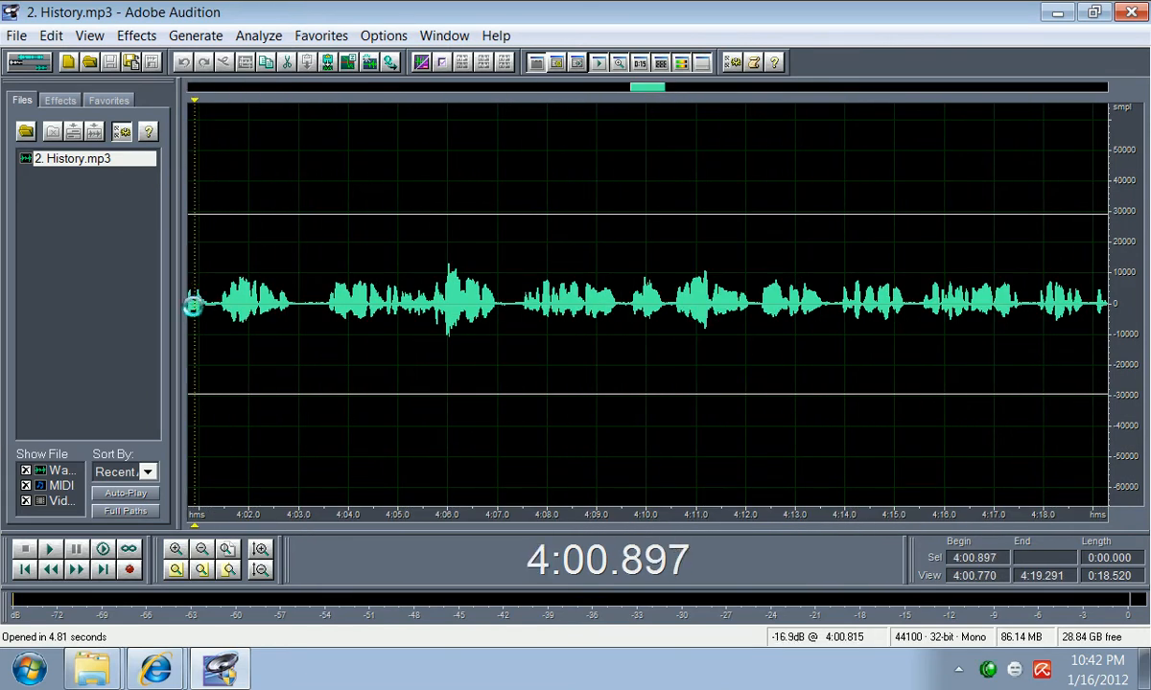
{"action": "key", "text": "space"}
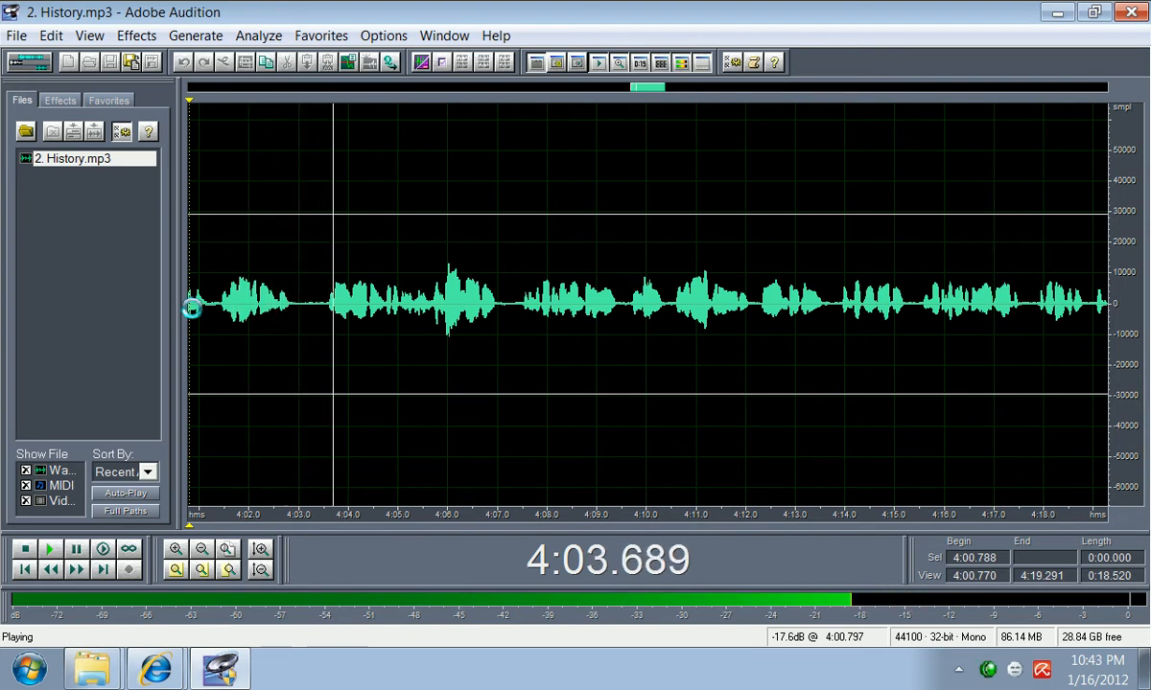
{"action": "key", "text": "space"}
{"action": "key", "text": "space"}
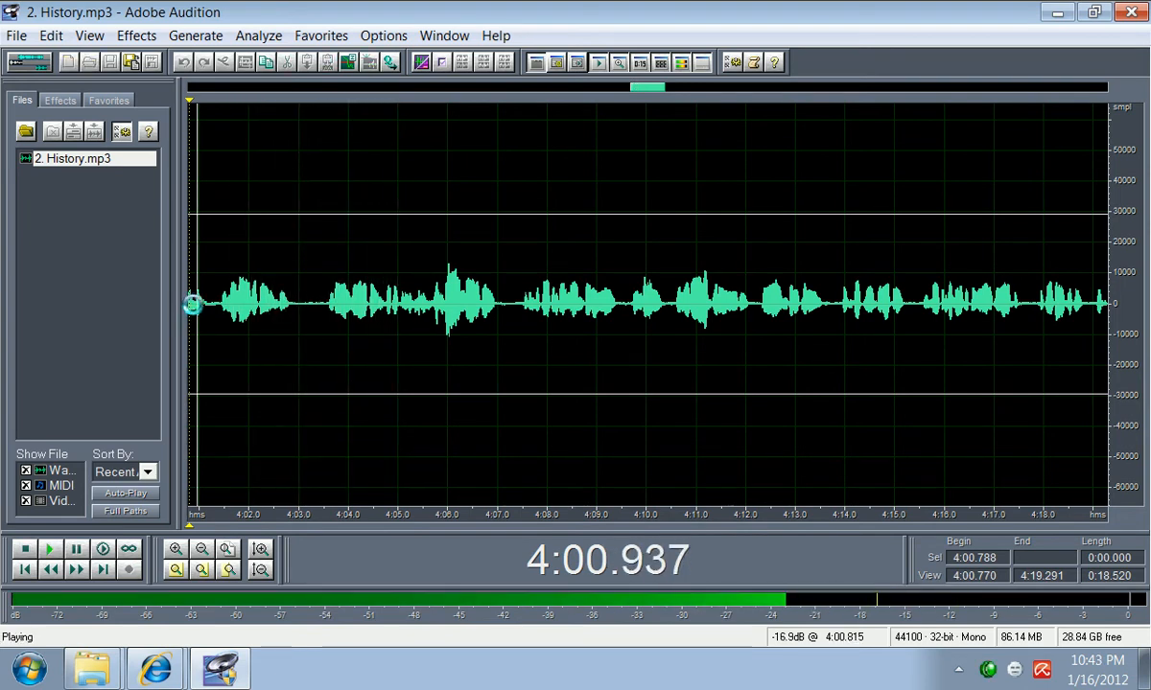
{"action": "key", "text": "space"}
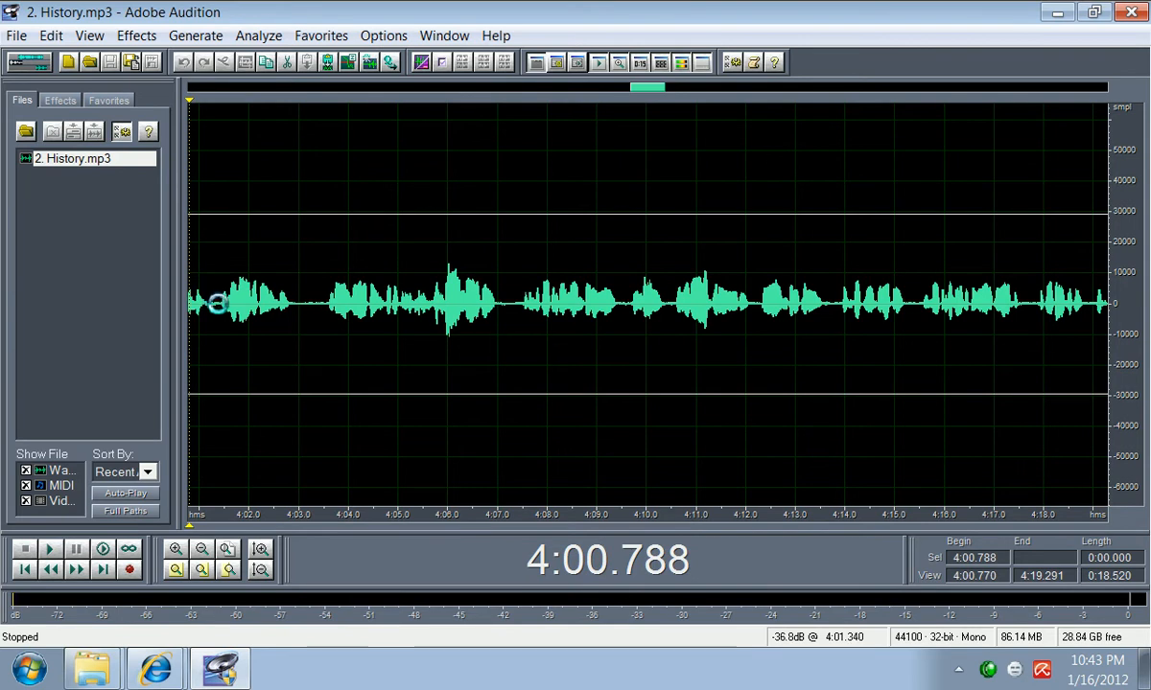
{"action": "left_click_drag", "start_coordinate": [217, 303], "coordinate": [170, 307]}
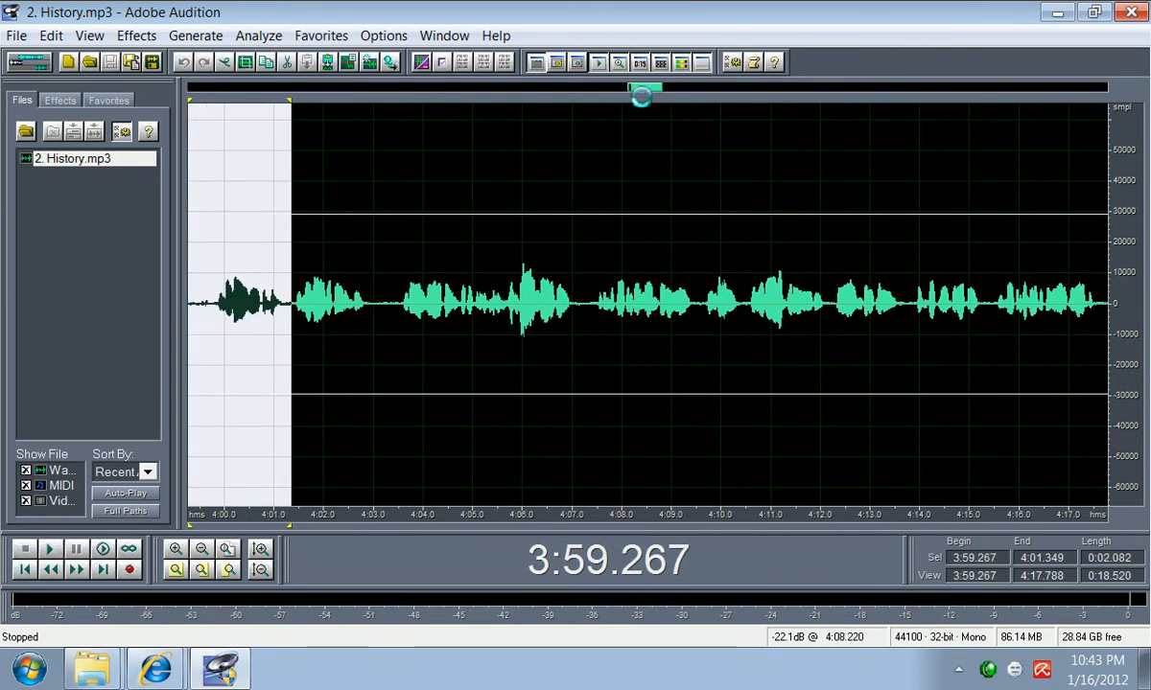
Step: Play the beginning of the recording and delete the silent gap from about 0:00.36 to 0:01.34
{"action": "left_click_drag", "start_coordinate": [640, 96], "coordinate": [182, 79]}
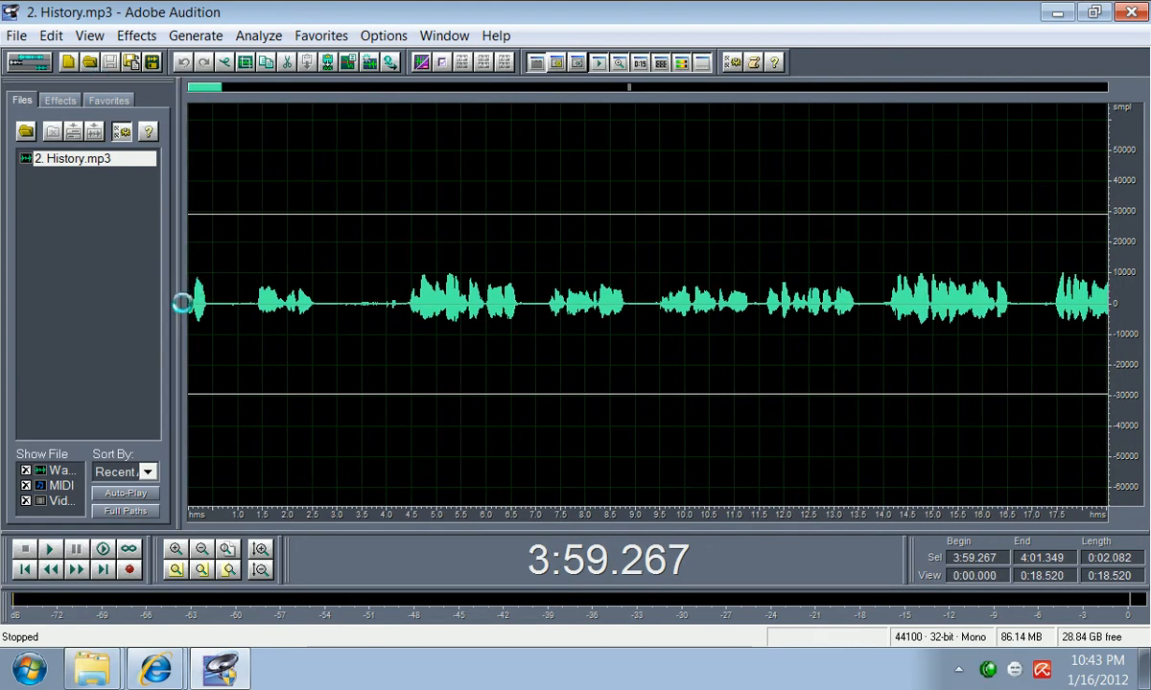
{"action": "left_click", "coordinate": [194, 307]}
{"action": "key", "text": "space"}
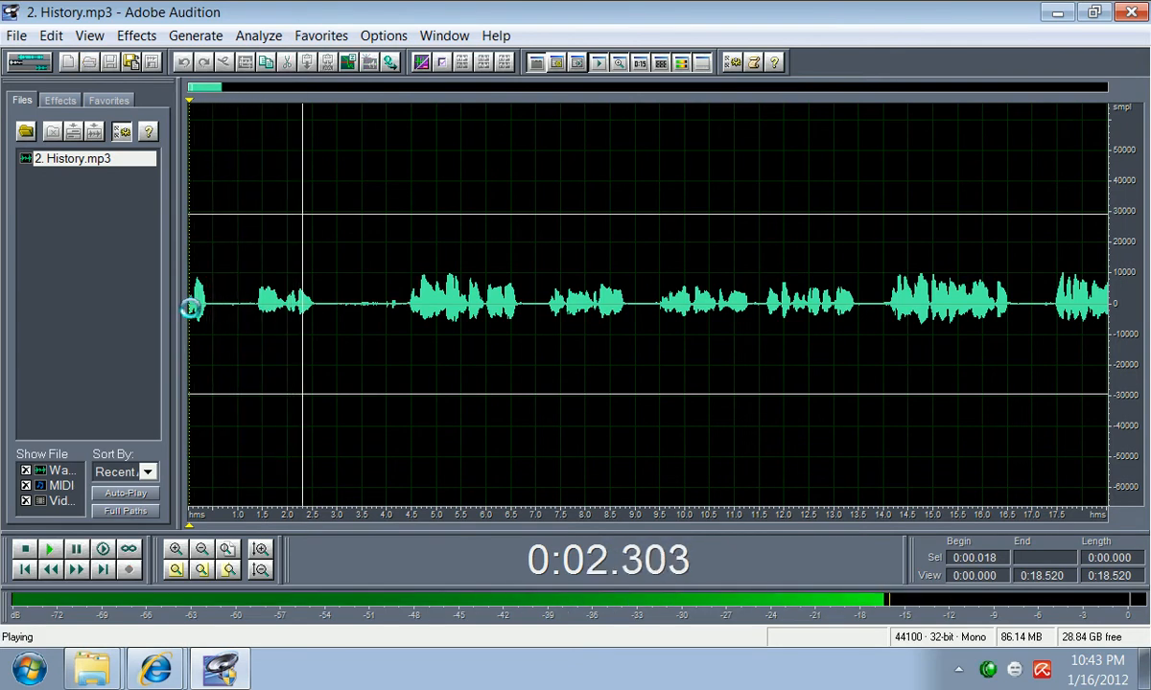
{"action": "key", "text": "space"}
{"action": "key", "text": "space"}
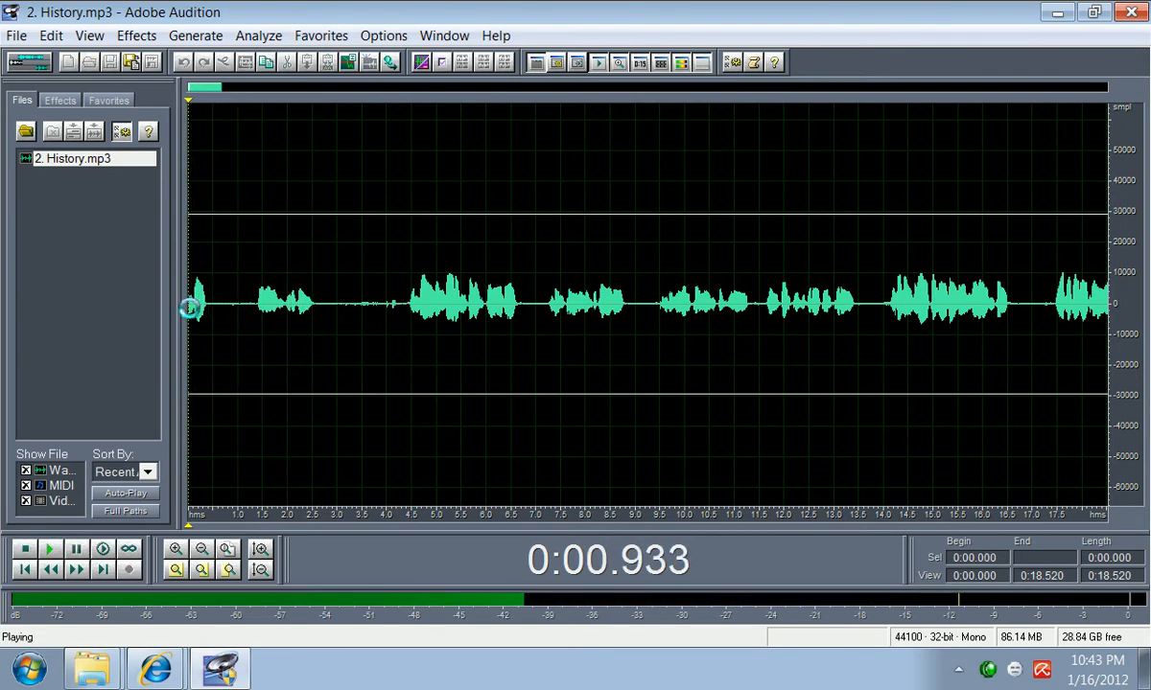
{"action": "key", "text": "space"}
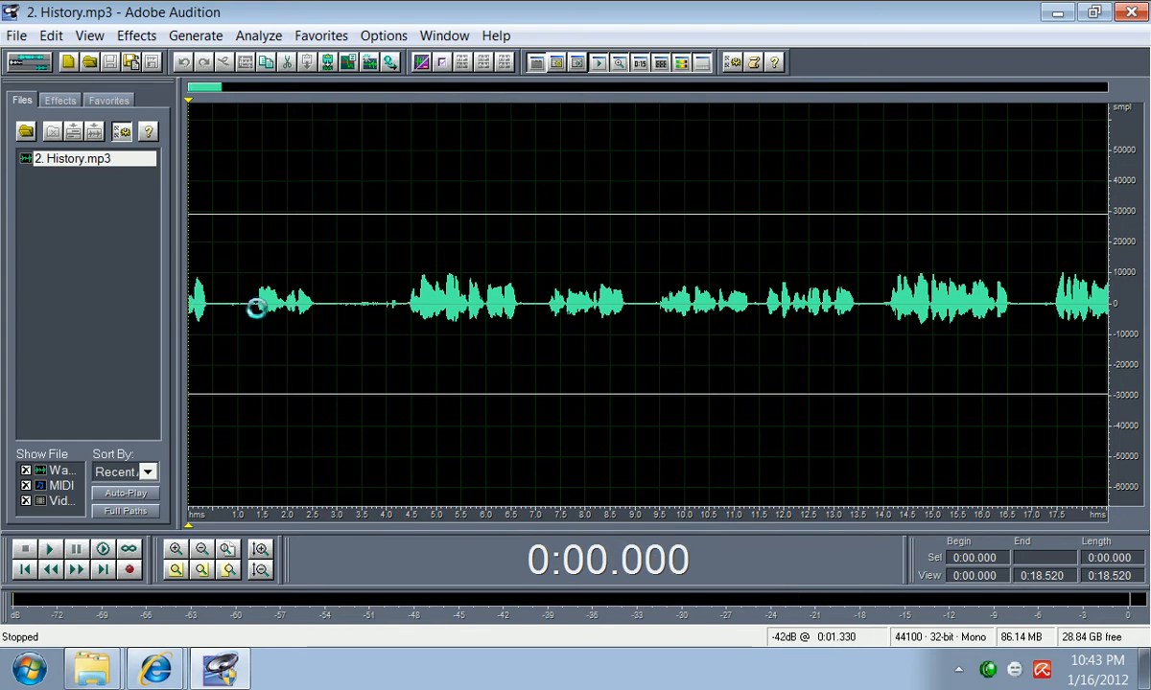
{"action": "left_click_drag", "start_coordinate": [256, 307], "coordinate": [211, 310]}
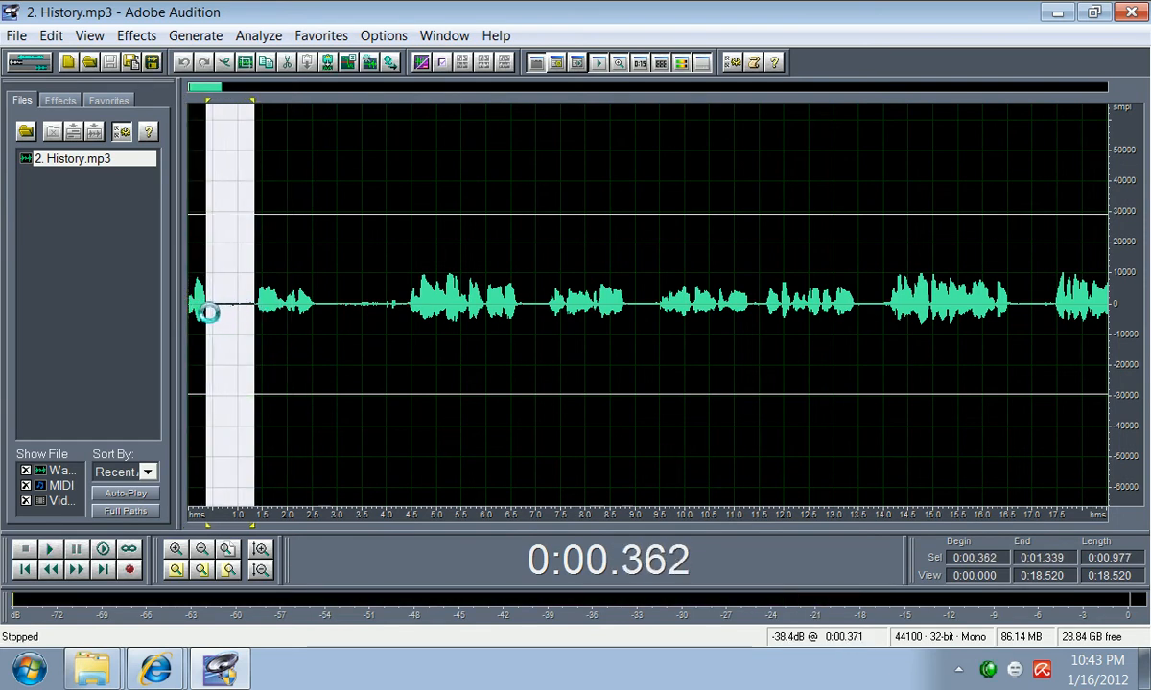
{"action": "key", "text": "Delete"}
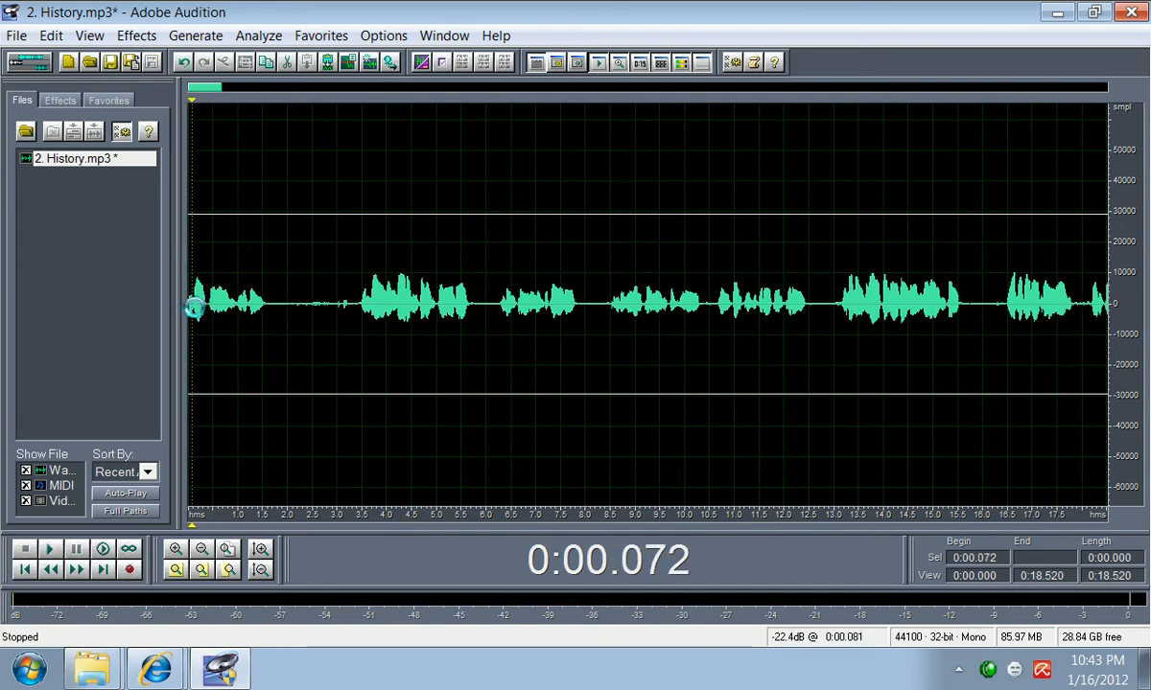
Step: Play back the shortened opening and delete the silence from about 0:01.58 to 0:03.40
{"action": "key", "text": "space"}
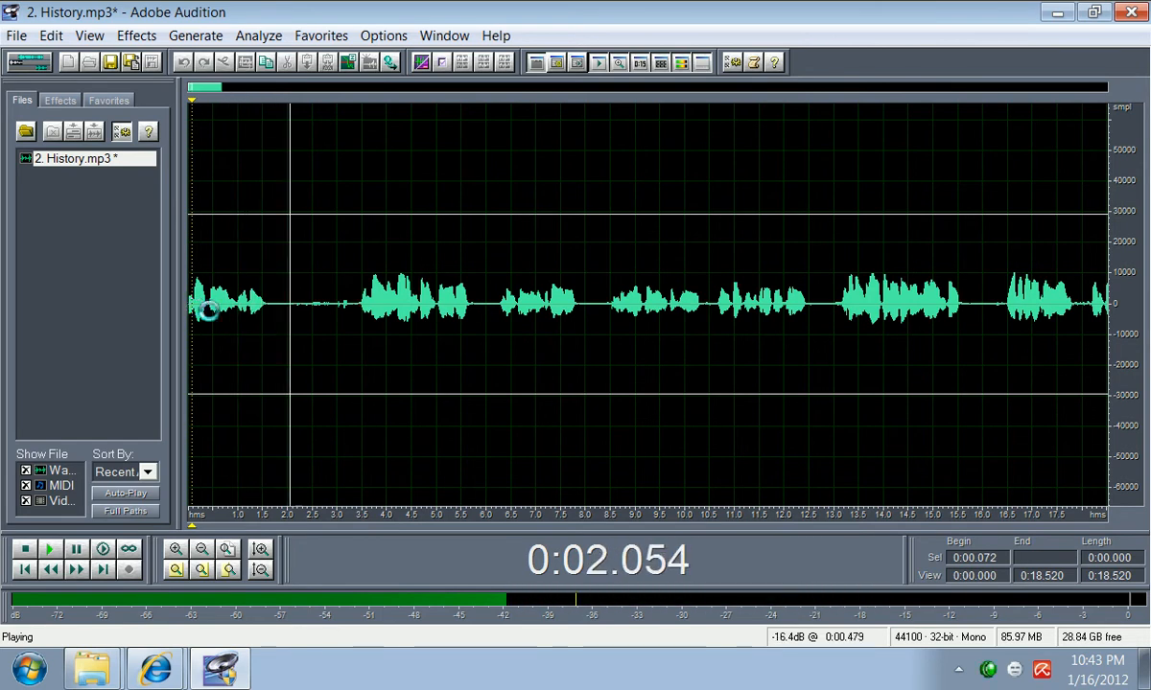
{"action": "key", "text": "space"}
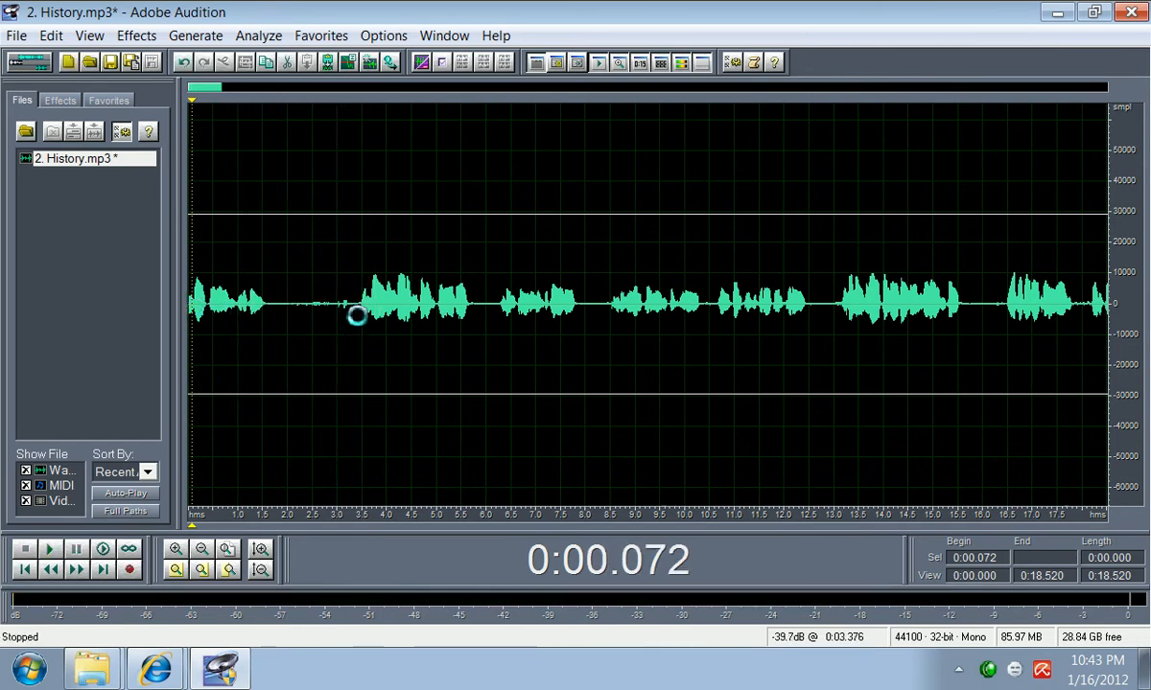
{"action": "left_click_drag", "start_coordinate": [357, 306], "coordinate": [271, 305]}
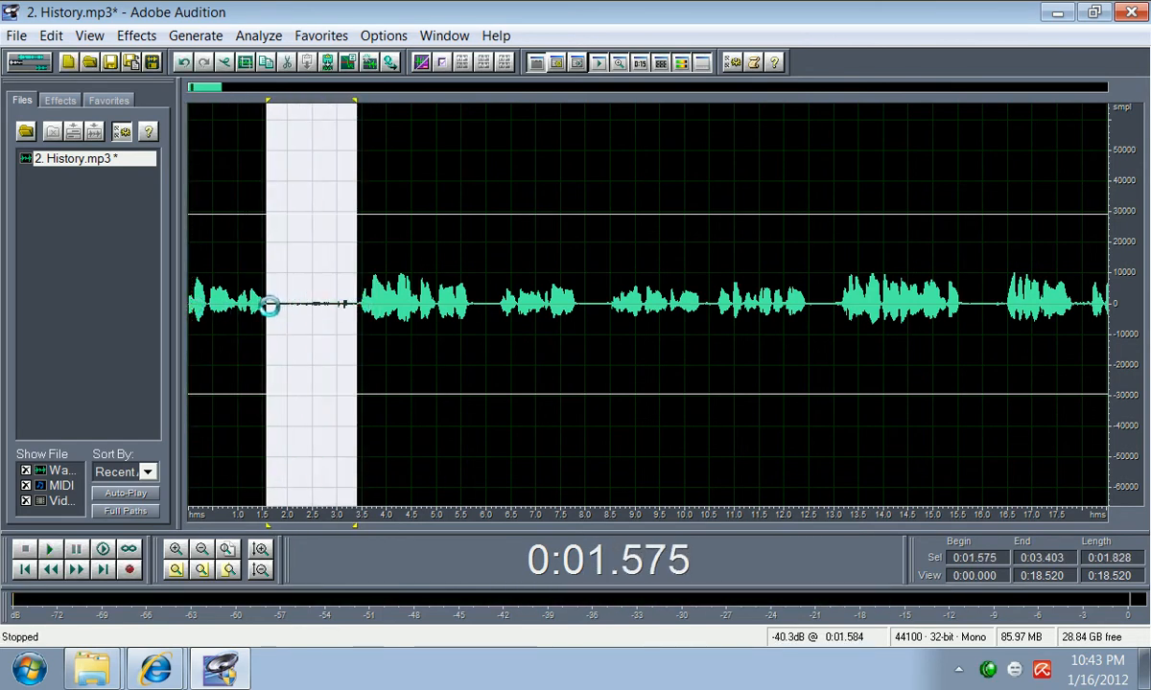
{"action": "key", "text": "Delete"}
Step: Listen to the following phrase and delete the pause from about 0:03.98 to 0:04.38
{"action": "key", "text": "space"}
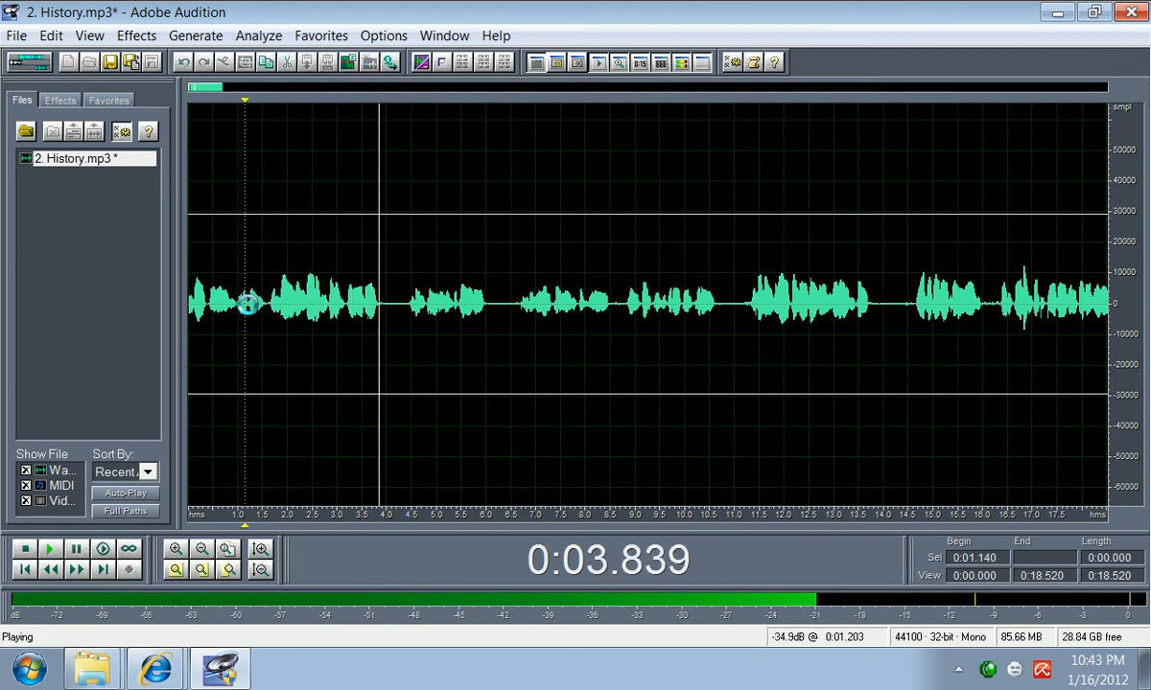
{"action": "key", "text": "space"}
{"action": "left_click_drag", "start_coordinate": [406, 304], "coordinate": [389, 308]}
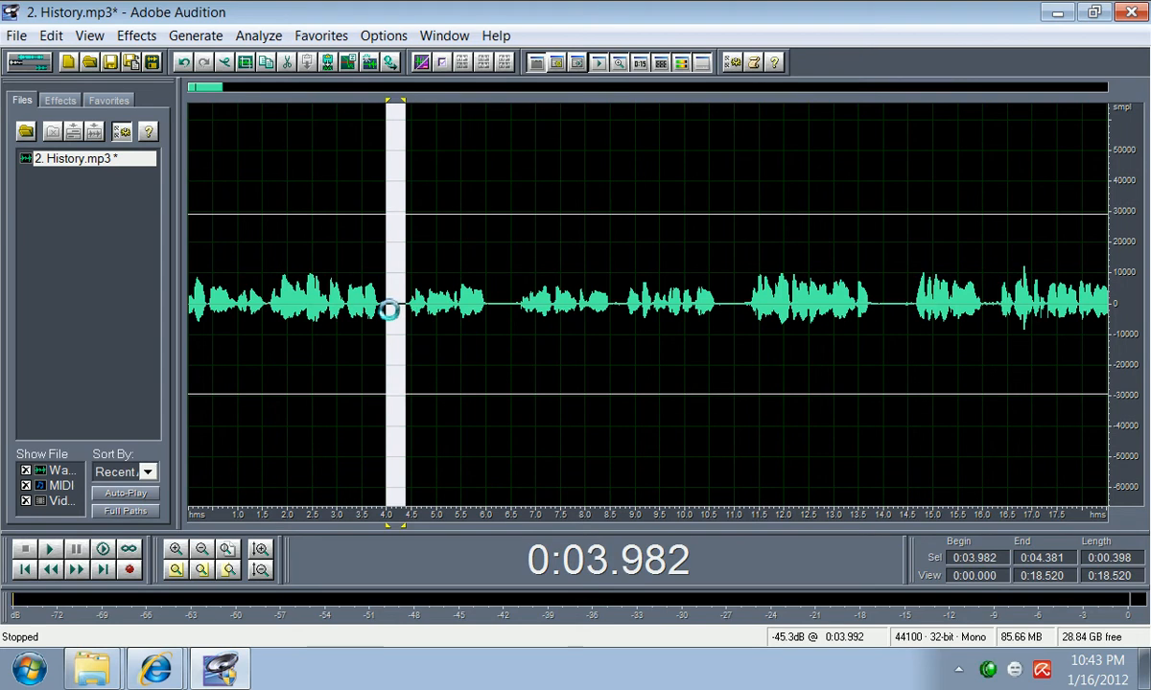
{"action": "key", "text": "Delete"}
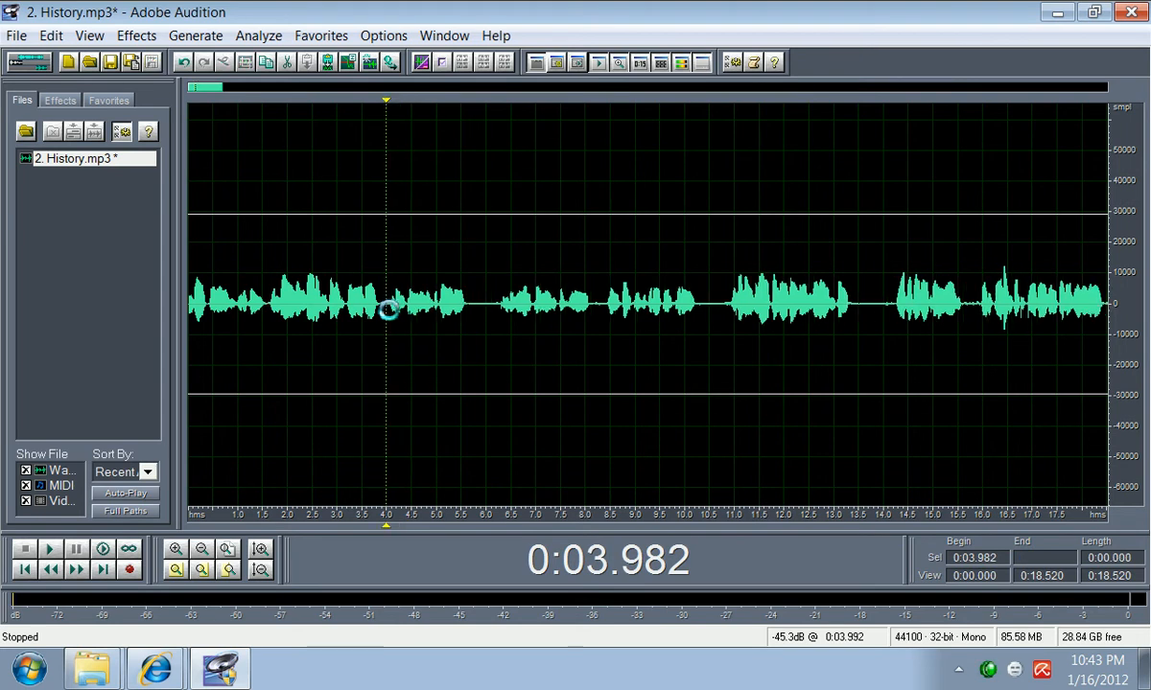
Step: Play on from the last cut and delete the pause from about 0:05.63 to 0:06.10
{"action": "key", "text": "space"}
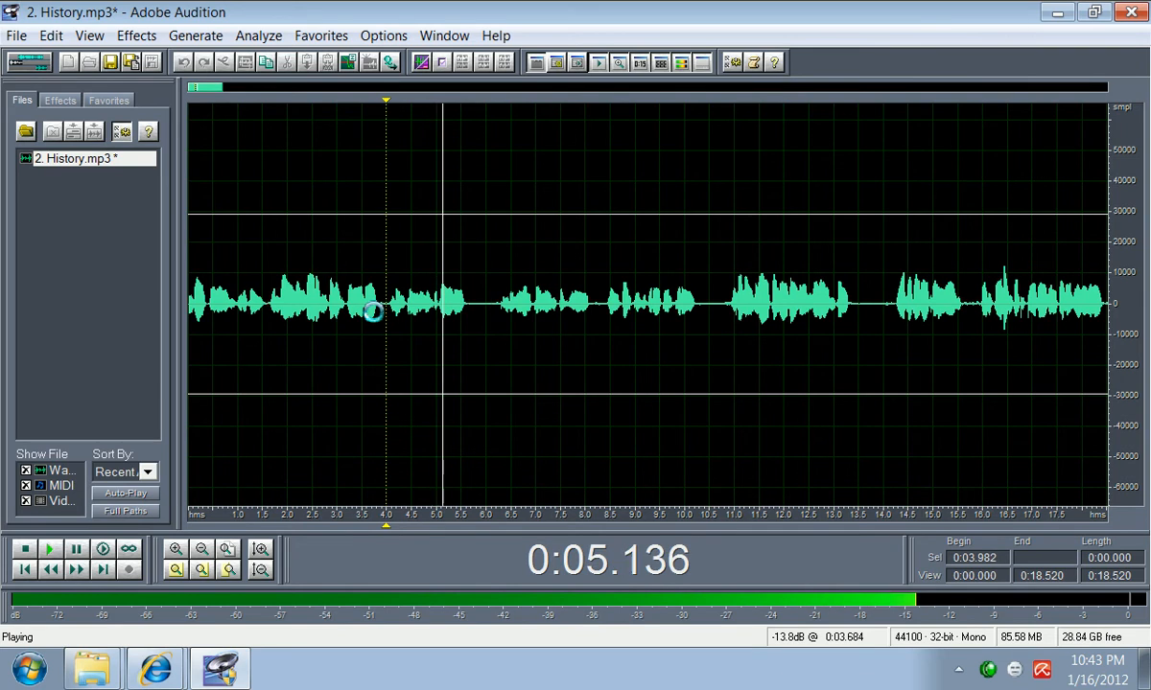
{"action": "key", "text": "space"}
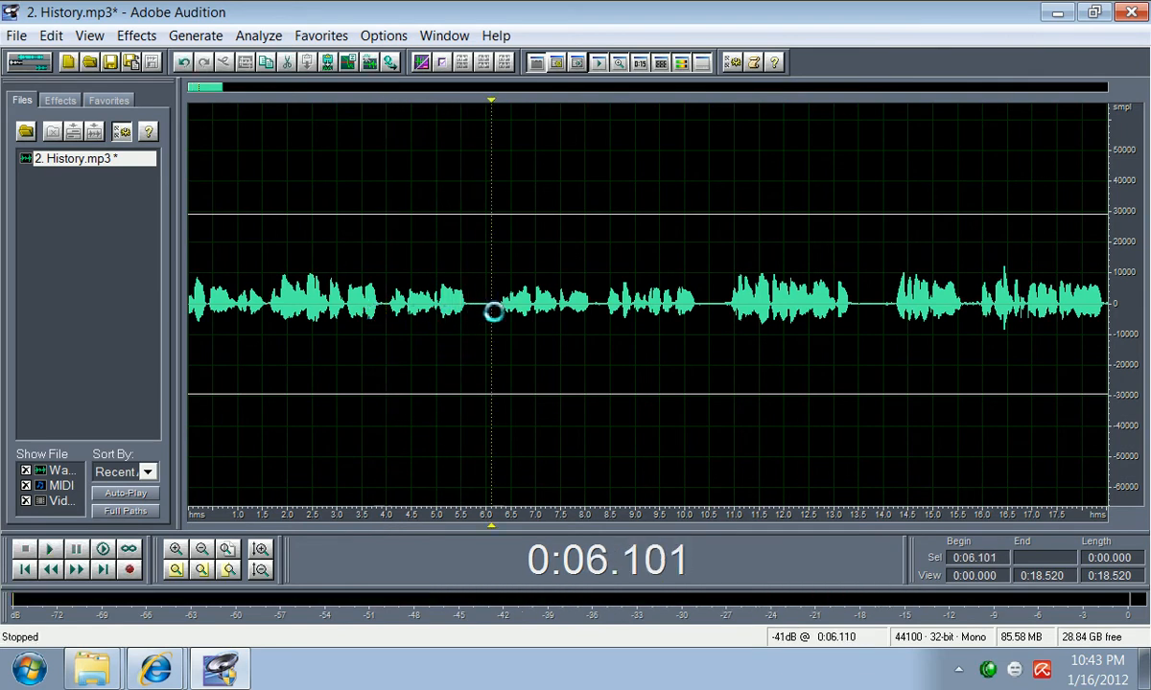
{"action": "left_click_drag", "start_coordinate": [492, 310], "coordinate": [468, 313]}
{"action": "key", "text": "Delete"}
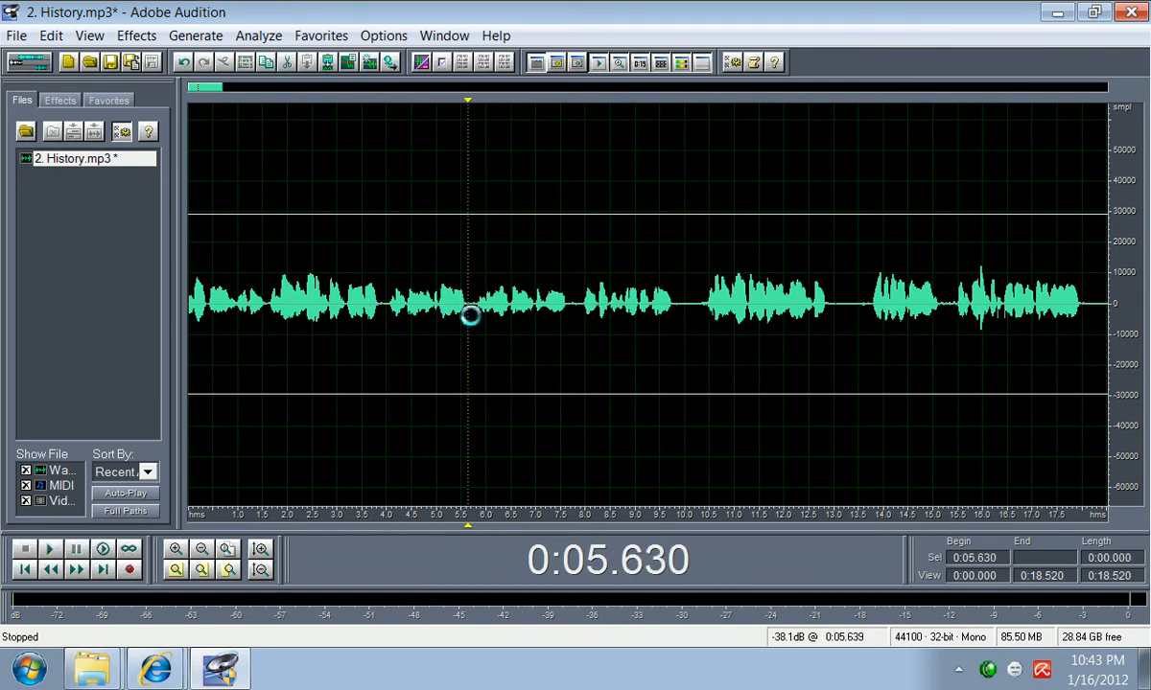
Step: Play the next phrases and delete the short pause from about 0:07.71 to 0:07.86
{"action": "key", "text": "space"}
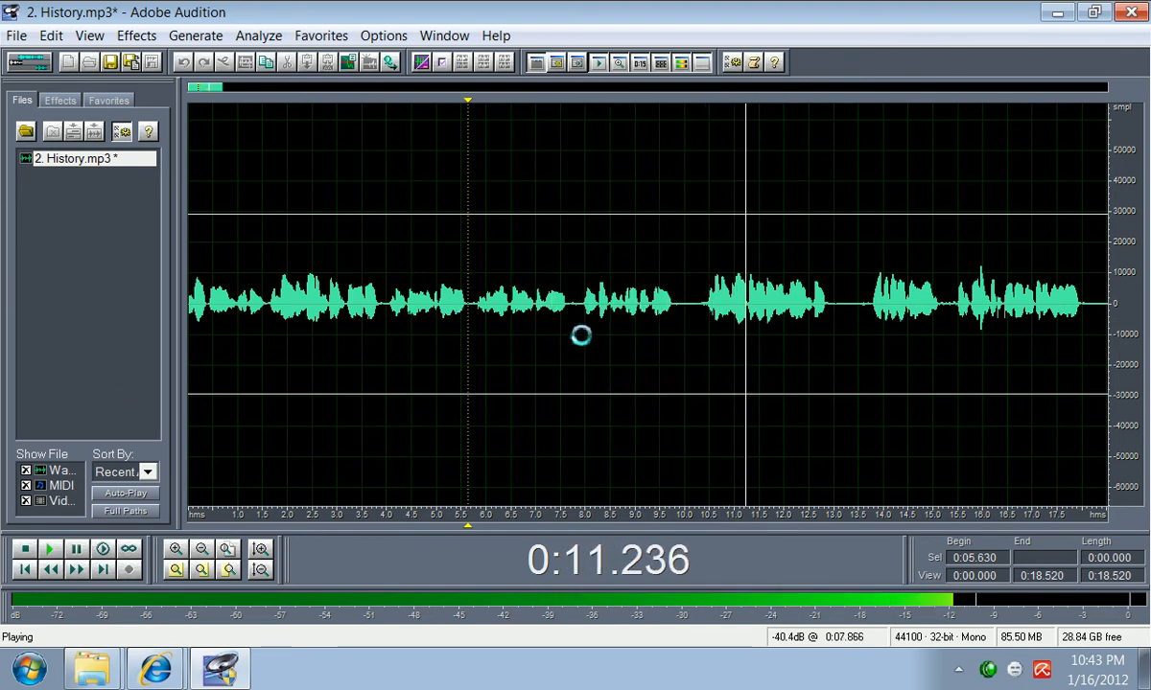
{"action": "key", "text": "space"}
{"action": "left_click_drag", "start_coordinate": [578, 308], "coordinate": [574, 308]}
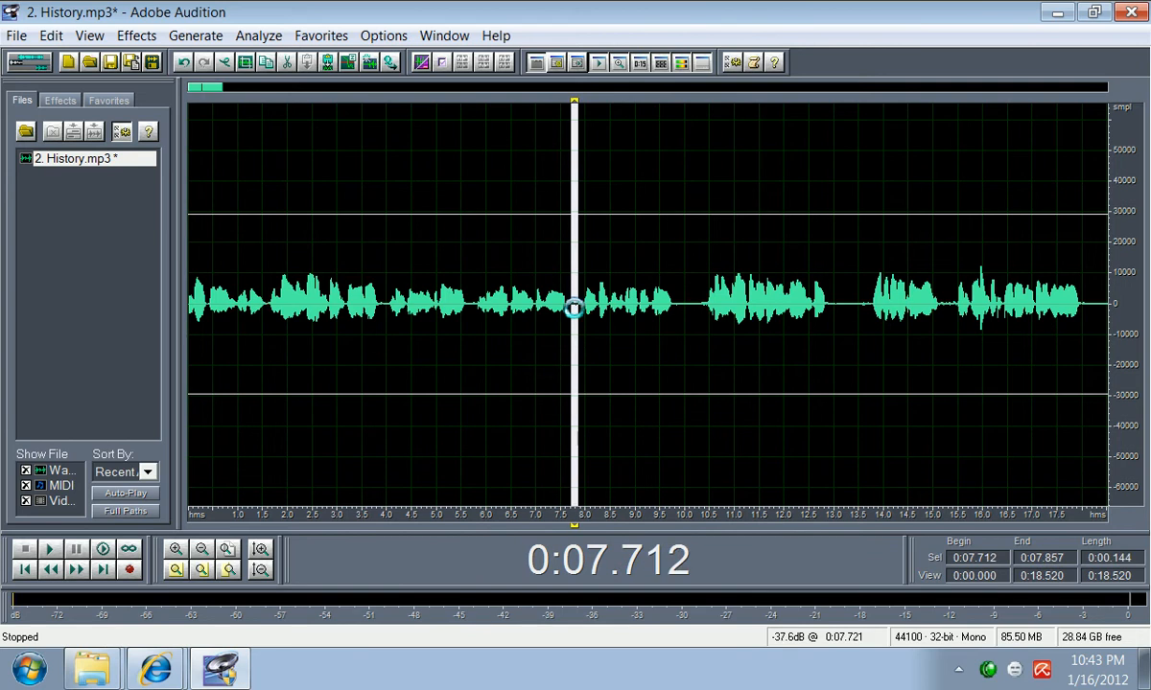
{"action": "left_click", "coordinate": [573, 308]}
Step: Check the cut by playback and delete part of the silent gap starting at about 0:09.79
{"action": "key", "text": "space"}
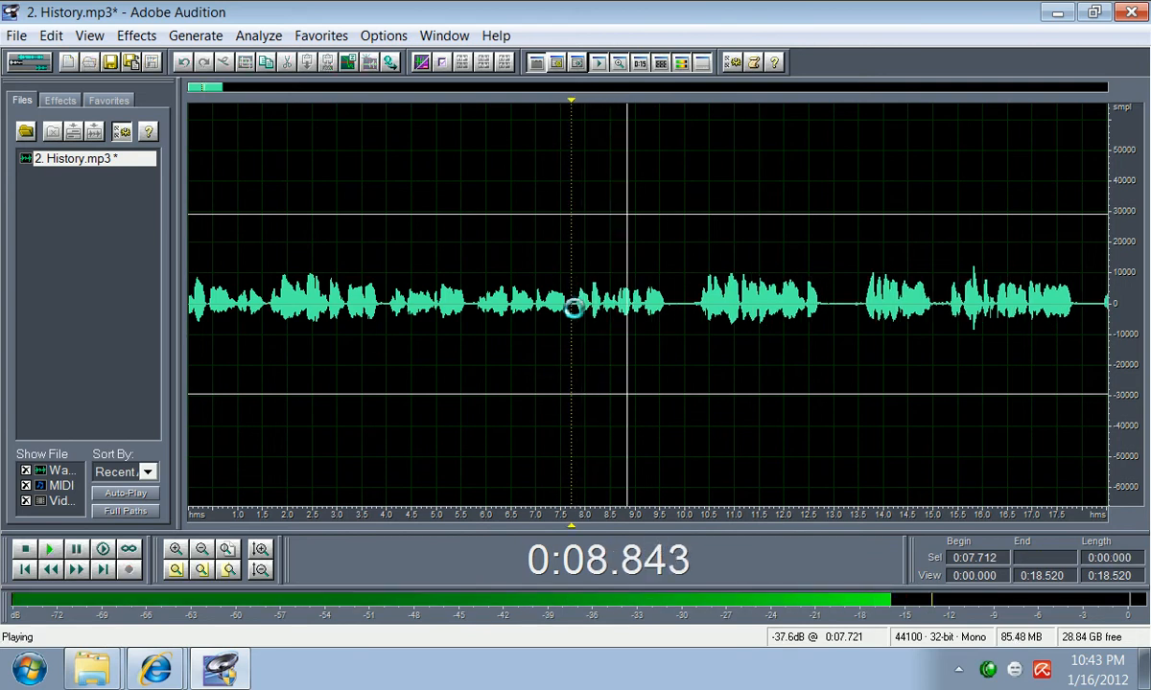
{"action": "key", "text": "space"}
{"action": "left_click_drag", "start_coordinate": [692, 307], "coordinate": [678, 310]}
{"action": "key", "text": "Delete"}
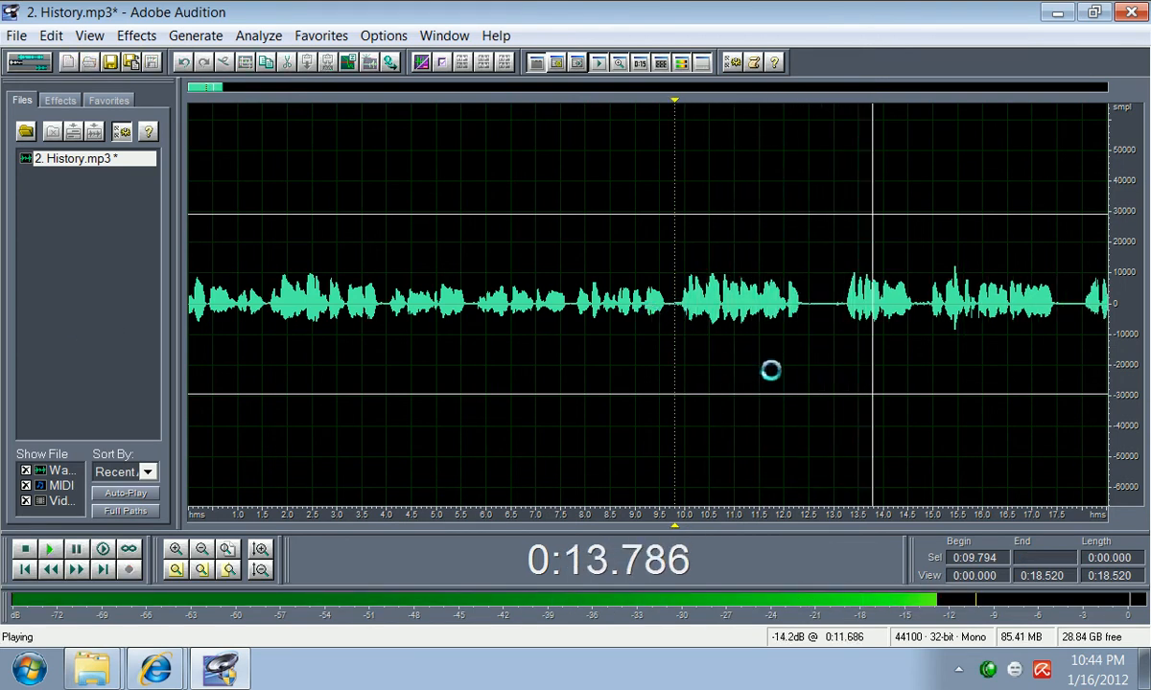
Step: Stop playback and delete most of the silent gap starting at about 0:12.51
{"action": "key", "text": "space"}
{"action": "left_click_drag", "start_coordinate": [838, 307], "coordinate": [812, 312]}
{"action": "left_click", "coordinate": [811, 312]}
Step: Delete the short pause from about 0:14.14 to 0:14.32 after listening to the passage, and play back from the cut
{"action": "key", "text": "space"}
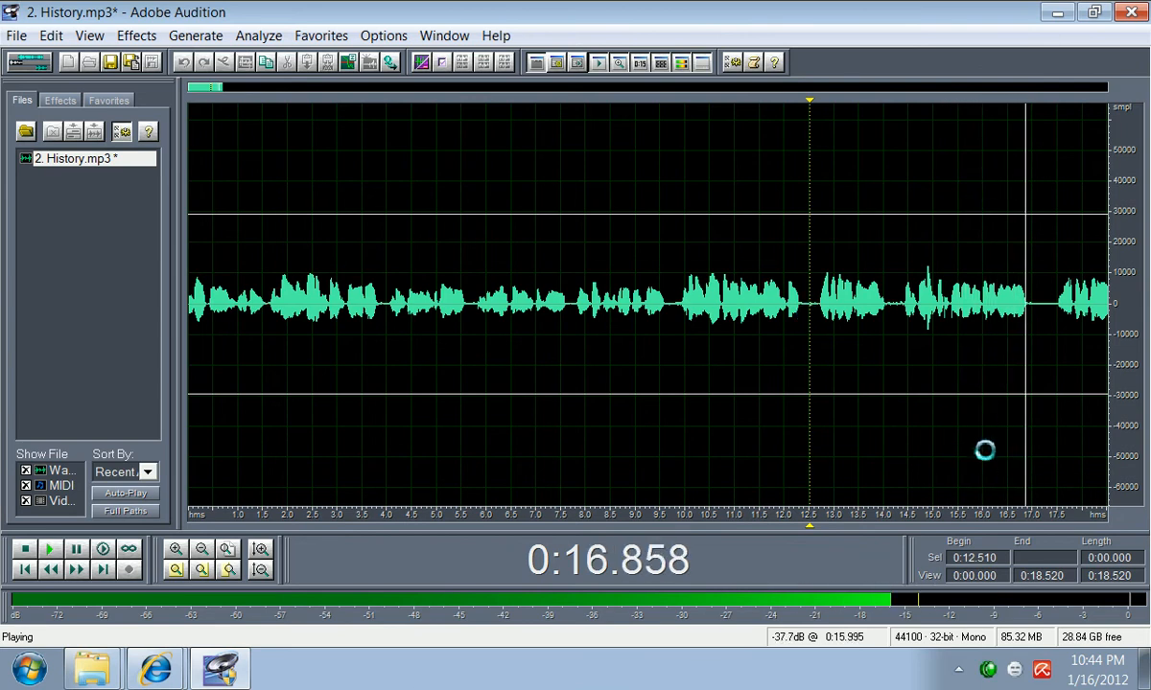
{"action": "key", "text": "space"}
{"action": "left_click", "coordinate": [893, 305]}
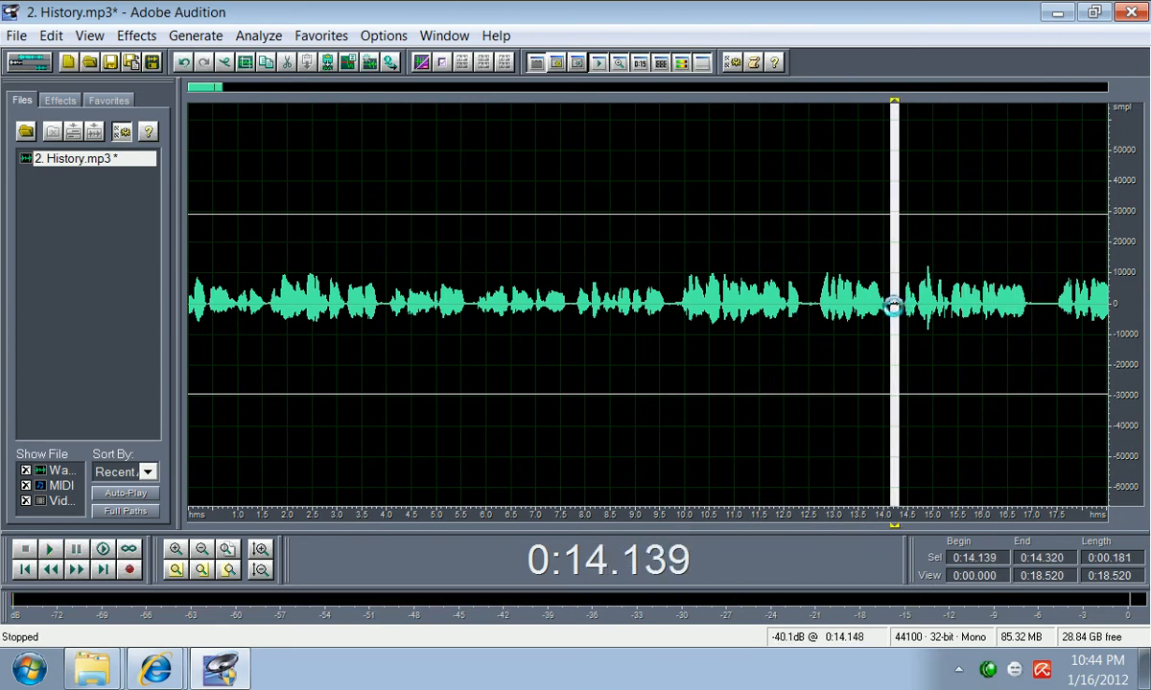
{"action": "key", "text": "space"}
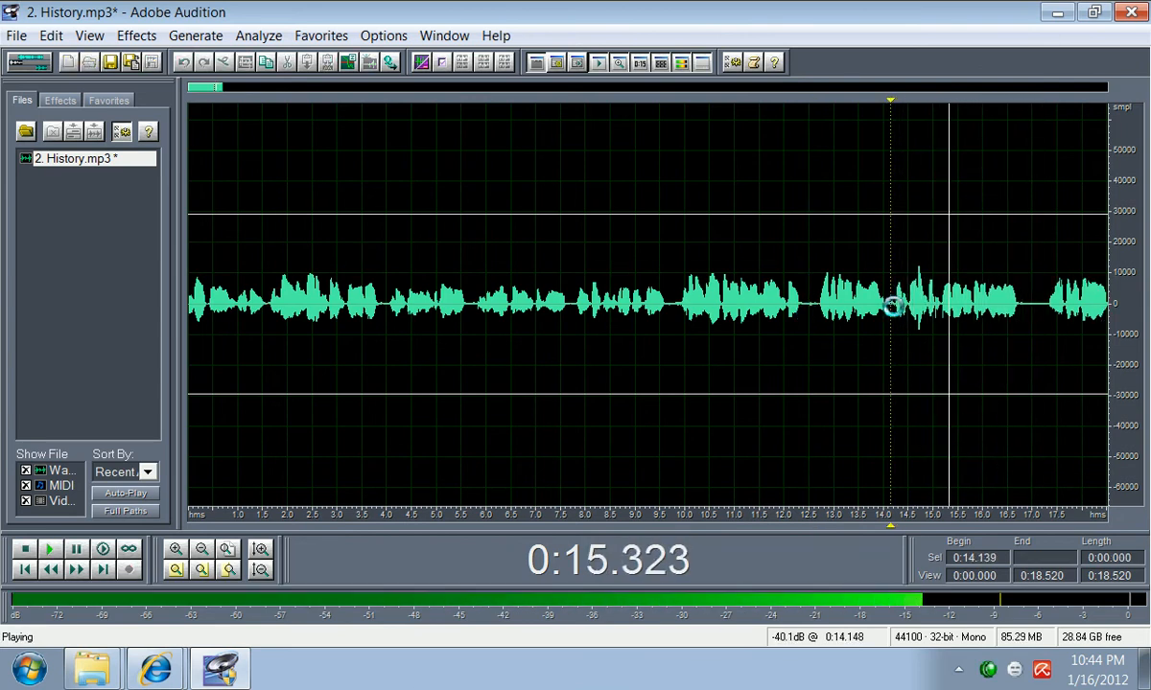
Step: Stop playback and delete part of the silent gap, from about 0:16.75 to 0:17.04
{"action": "key", "text": "space"}
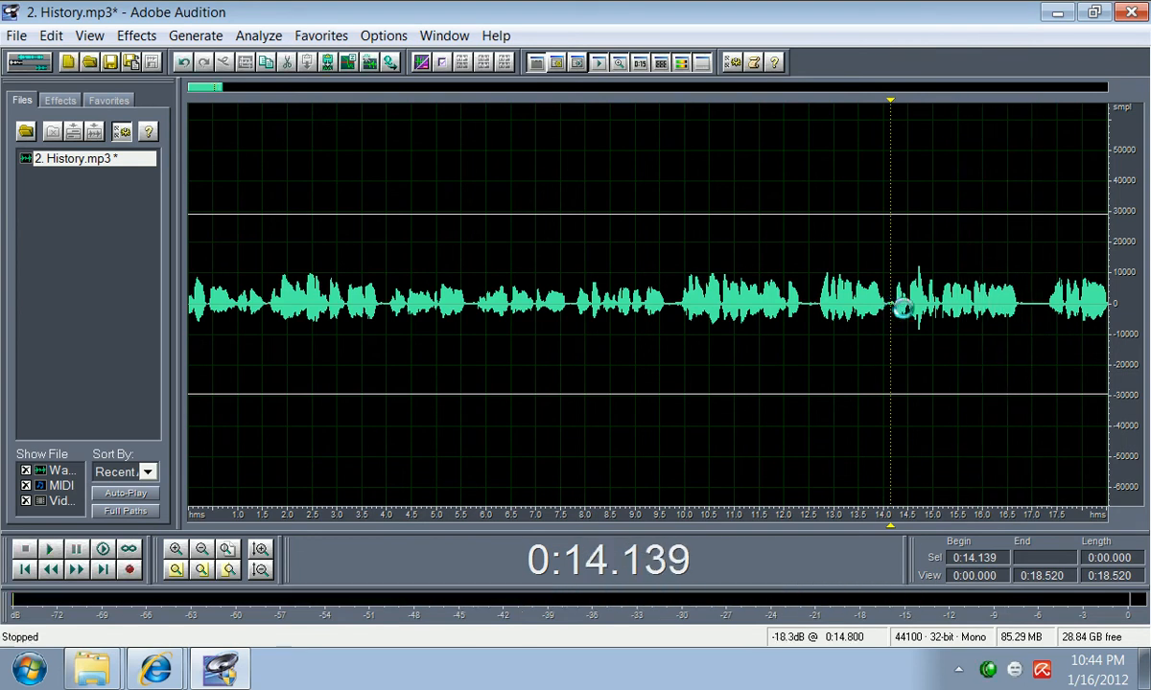
{"action": "left_click_drag", "start_coordinate": [1034, 307], "coordinate": [1019, 310]}
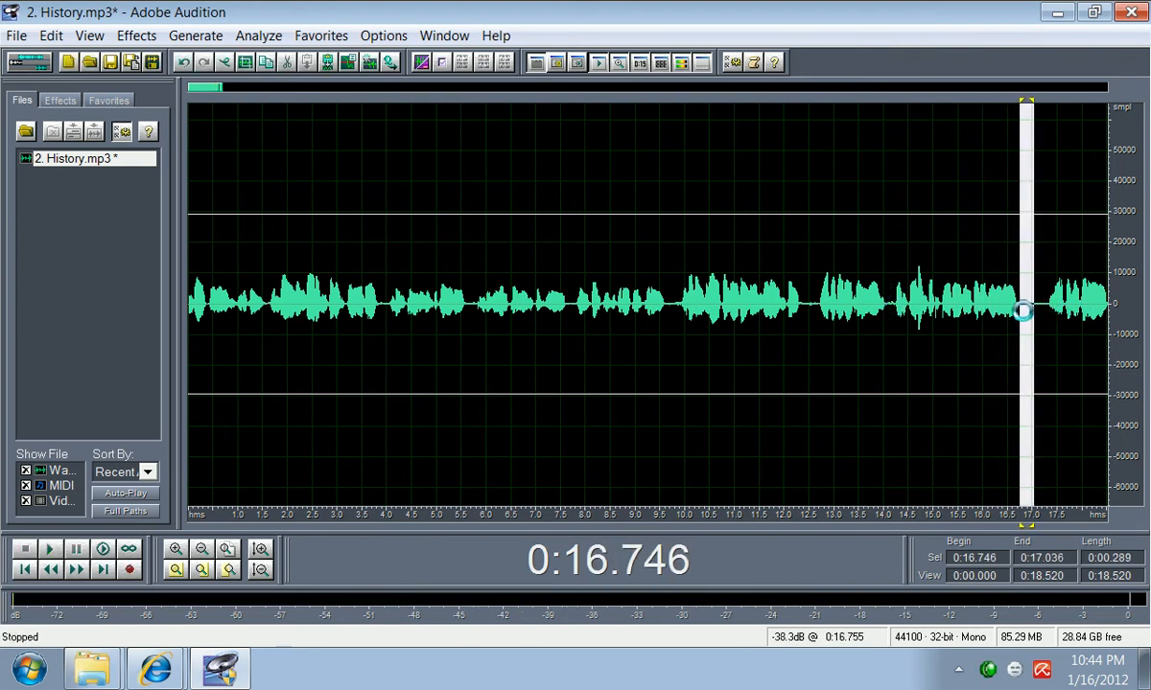
{"action": "key", "text": "Delete"}
{"action": "key", "text": "End"}
{"action": "key", "text": "space"}
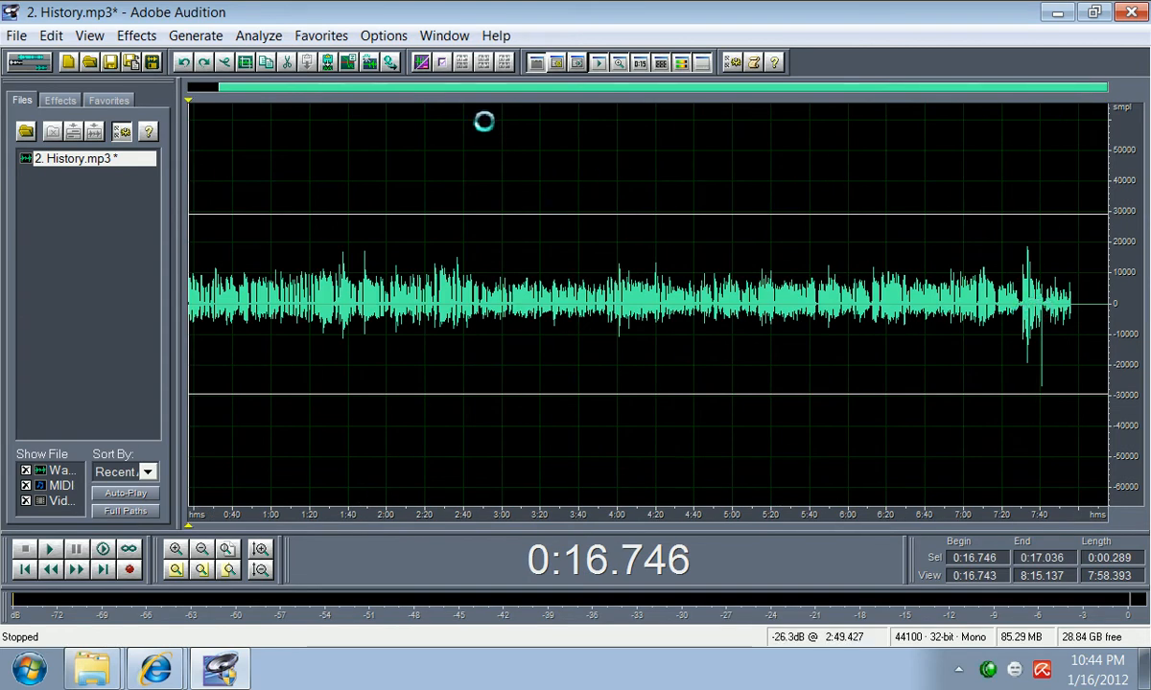
{"action": "left_click_drag", "start_coordinate": [483, 89], "coordinate": [362, 98]}
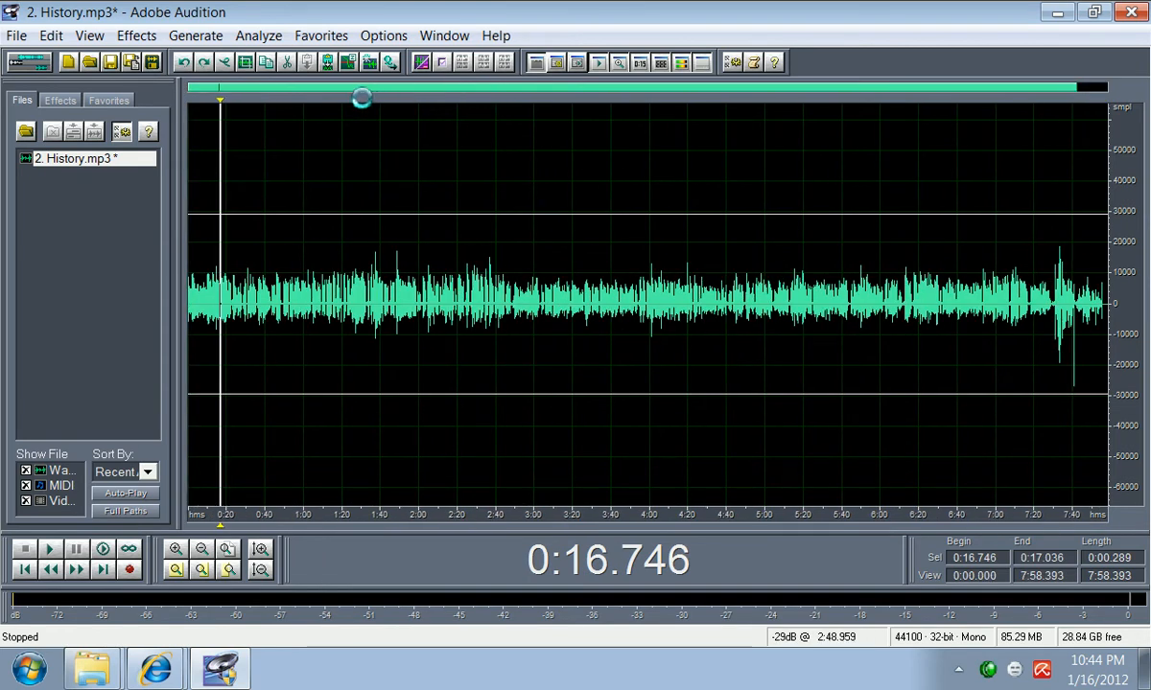
{"action": "left_click", "coordinate": [176, 549]}
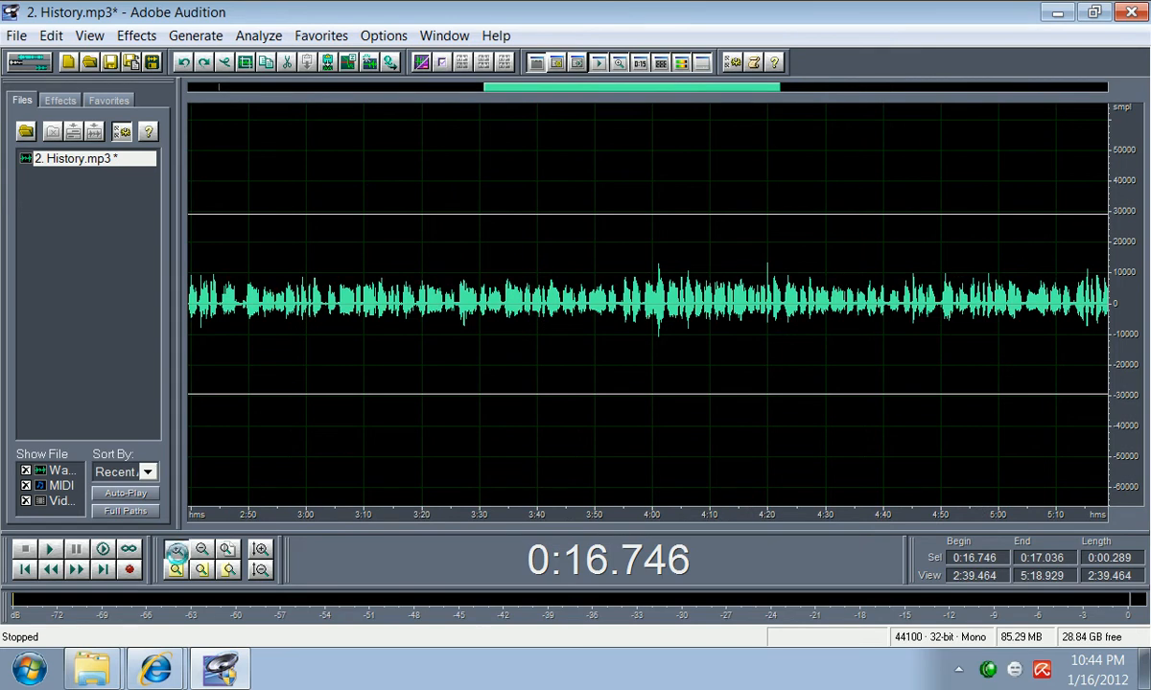
{"action": "left_click", "coordinate": [176, 552]}
{"action": "left_click", "coordinate": [175, 553]}
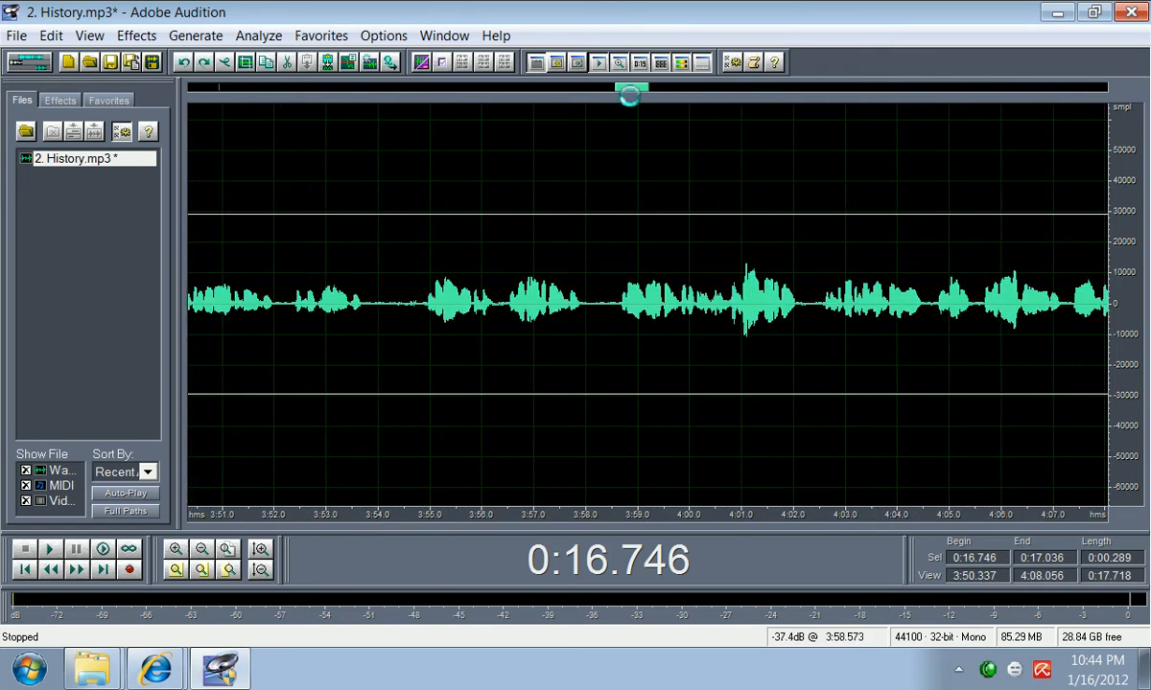
{"action": "left_click_drag", "start_coordinate": [629, 95], "coordinate": [207, 130]}
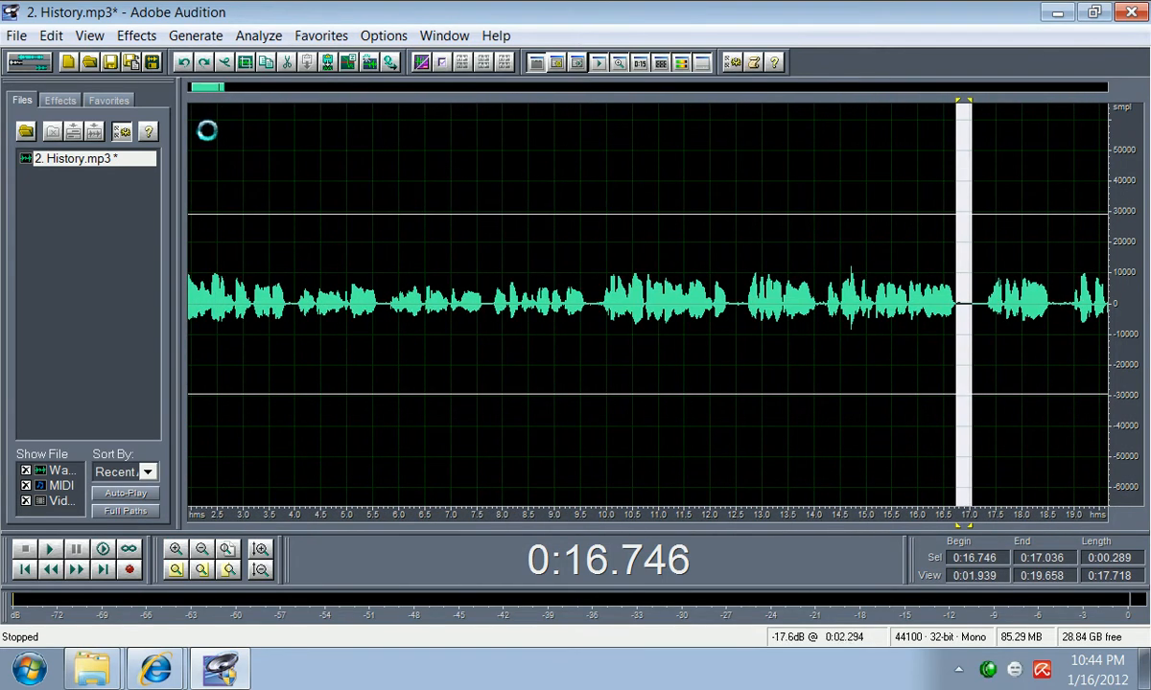
{"action": "key", "text": "Delete"}
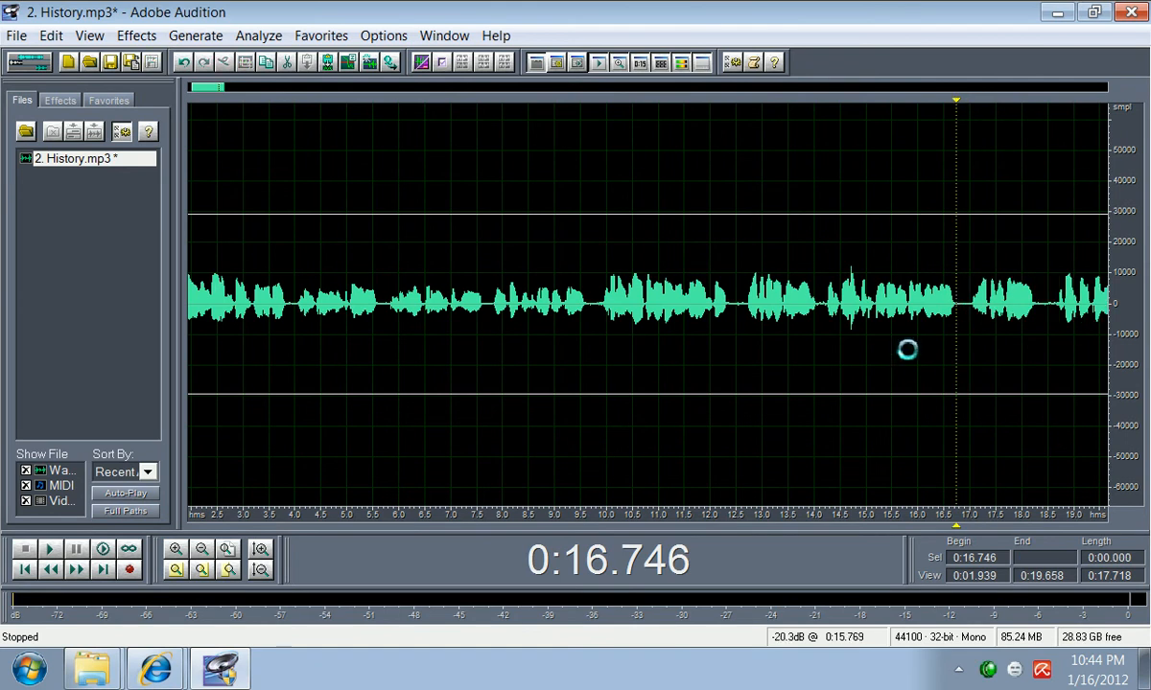
Step: Play the following phrases and delete the short pause from about 0:20.25 to 0:20.37
{"action": "key", "text": "space"}
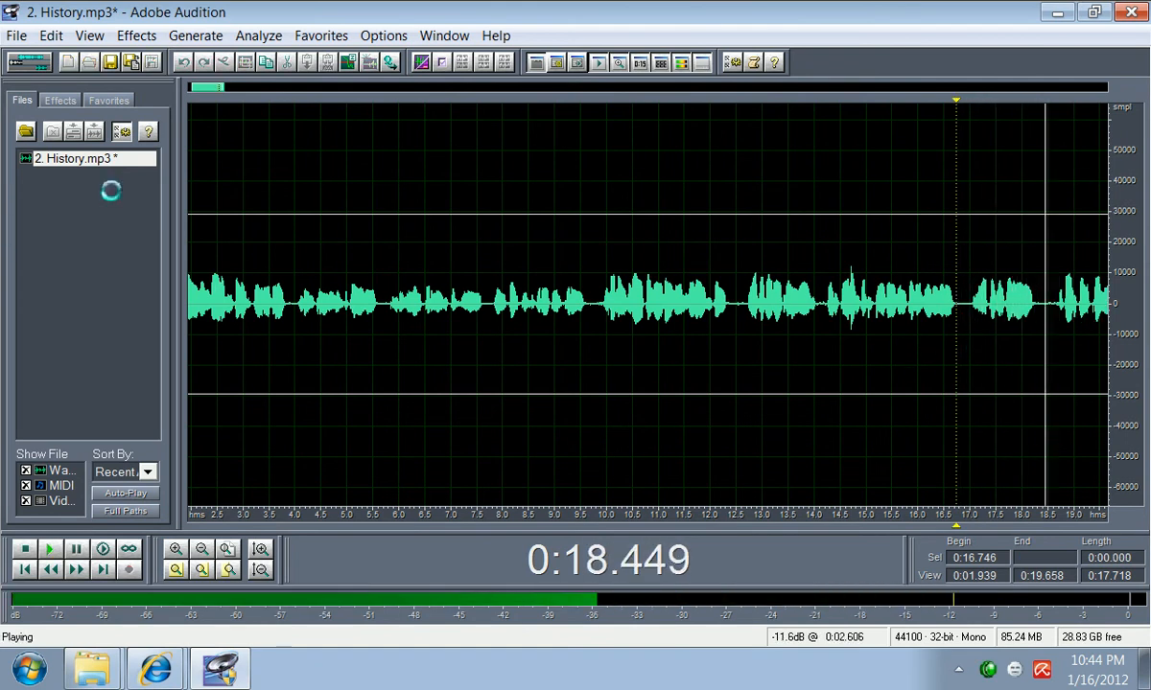
{"action": "key", "text": "space"}
{"action": "left_click_drag", "start_coordinate": [205, 87], "coordinate": [235, 87]}
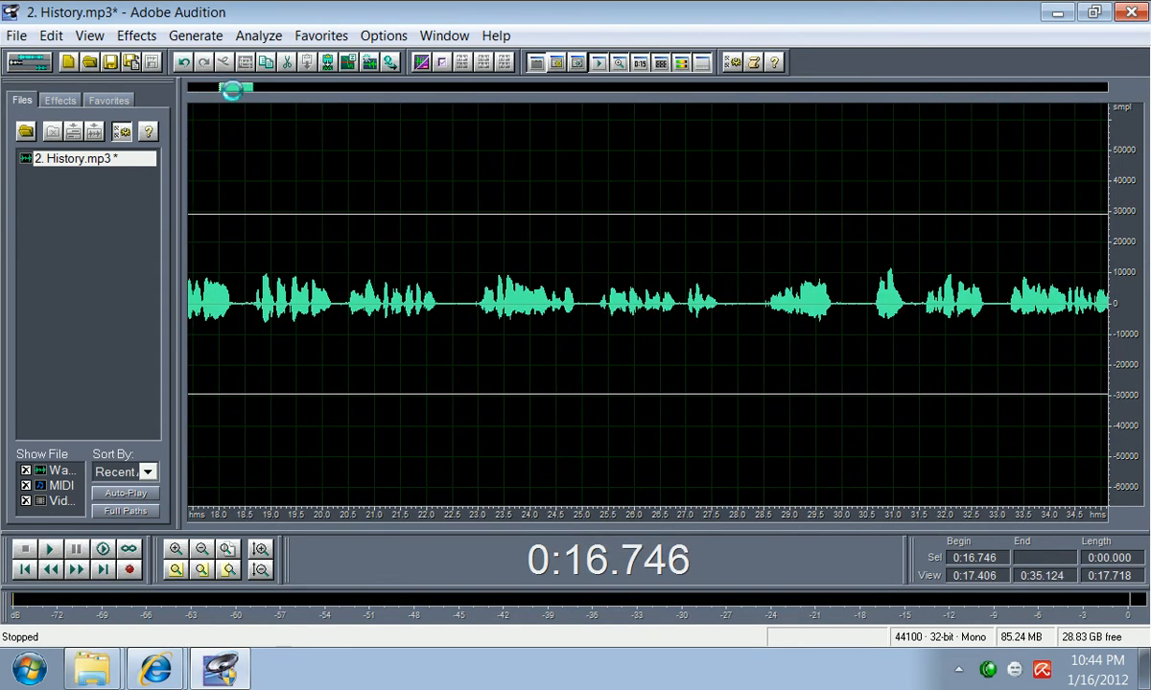
{"action": "key", "text": "space"}
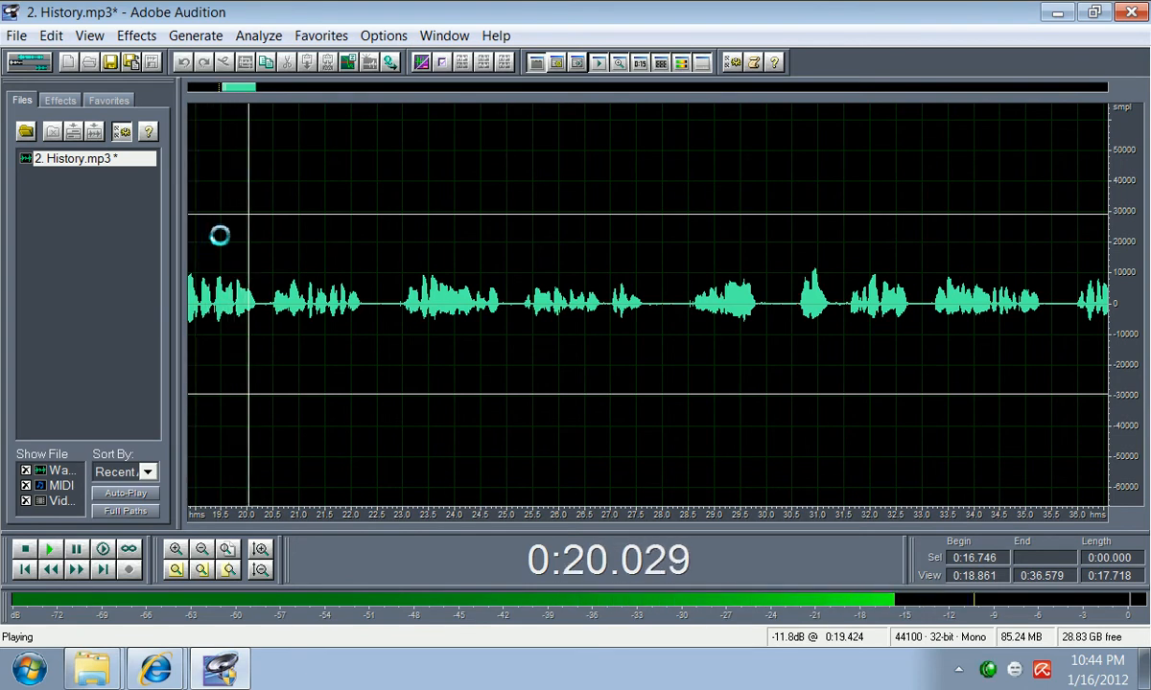
{"action": "key", "text": "space"}
{"action": "left_click_drag", "start_coordinate": [268, 310], "coordinate": [263, 310]}
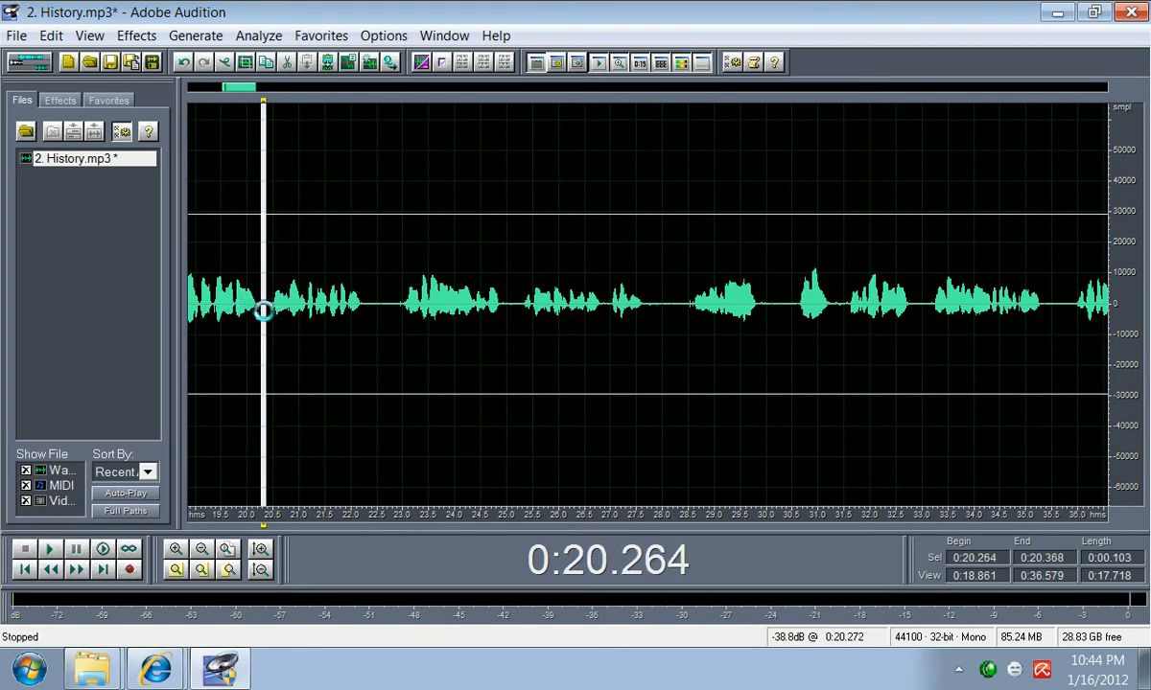
{"action": "left_click", "coordinate": [262, 310]}
Step: Check the cut by playback and delete most of the silent gap starting at about 0:22.13
{"action": "key", "text": "space"}
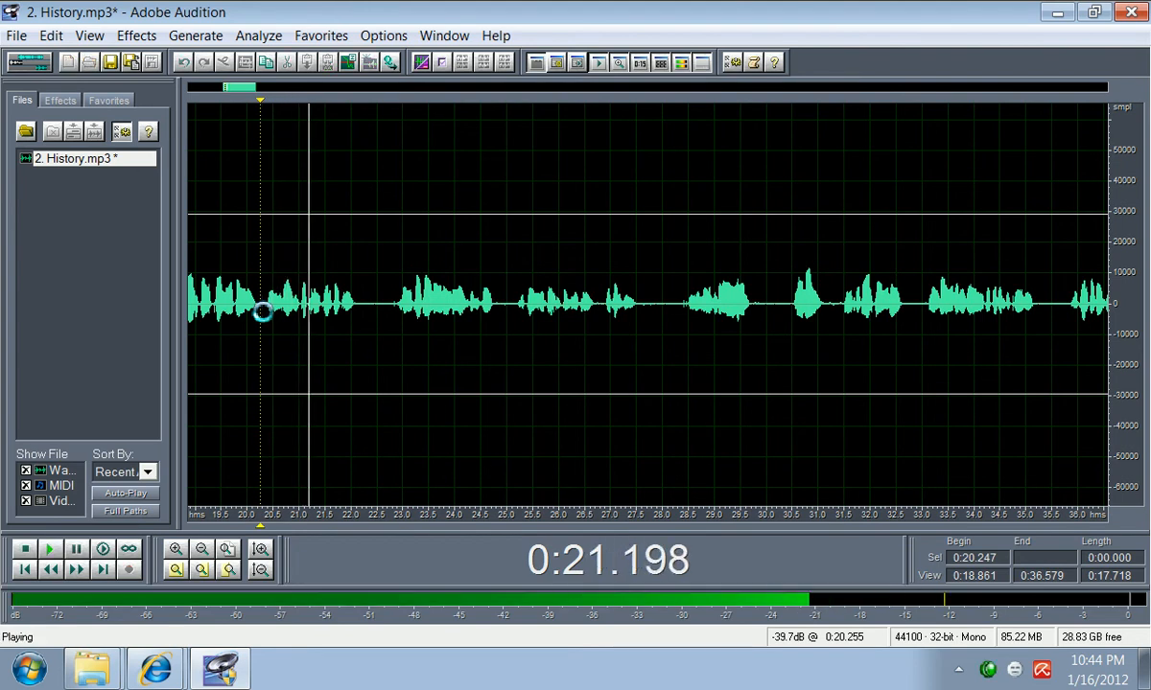
{"action": "key", "text": "space"}
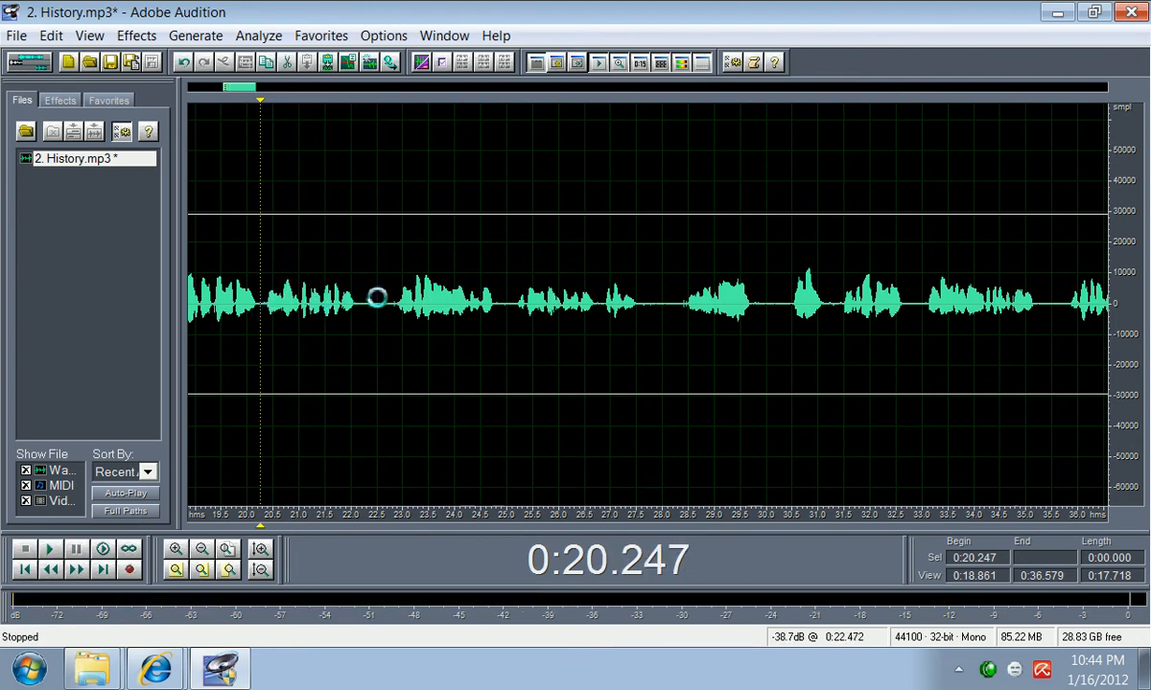
{"action": "left_click_drag", "start_coordinate": [387, 313], "coordinate": [362, 316]}
{"action": "left_click", "coordinate": [359, 316]}
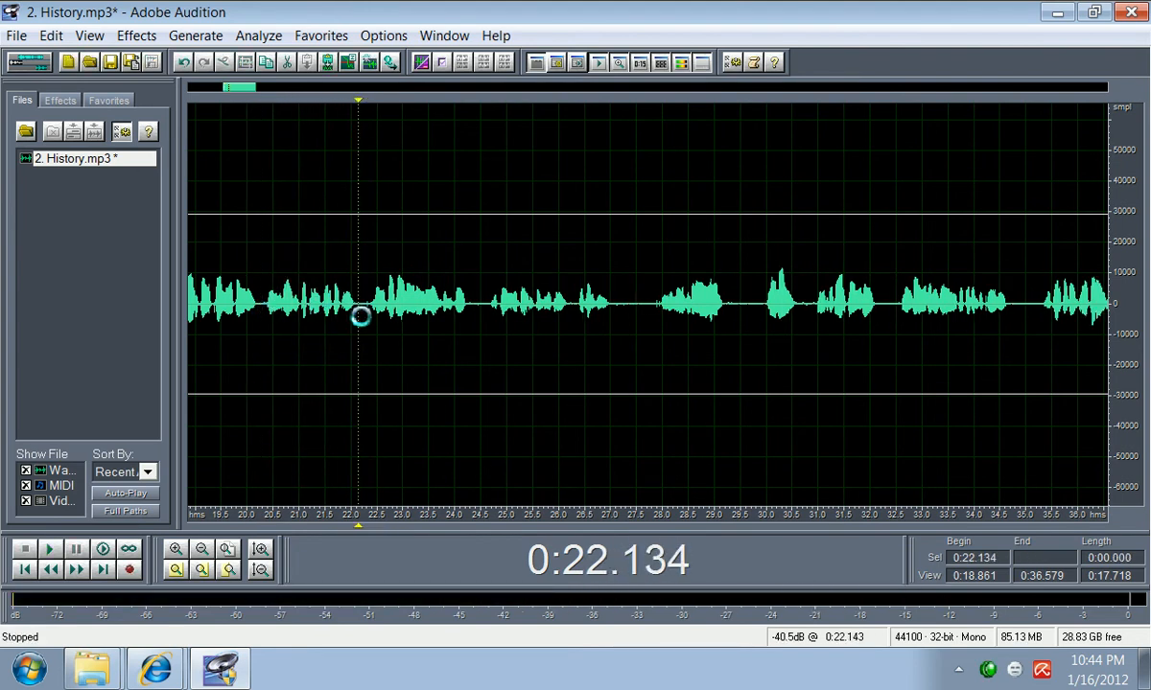
Step: Play from the cut and delete part of the silent gap starting at about 0:24.28
{"action": "key", "text": "space"}
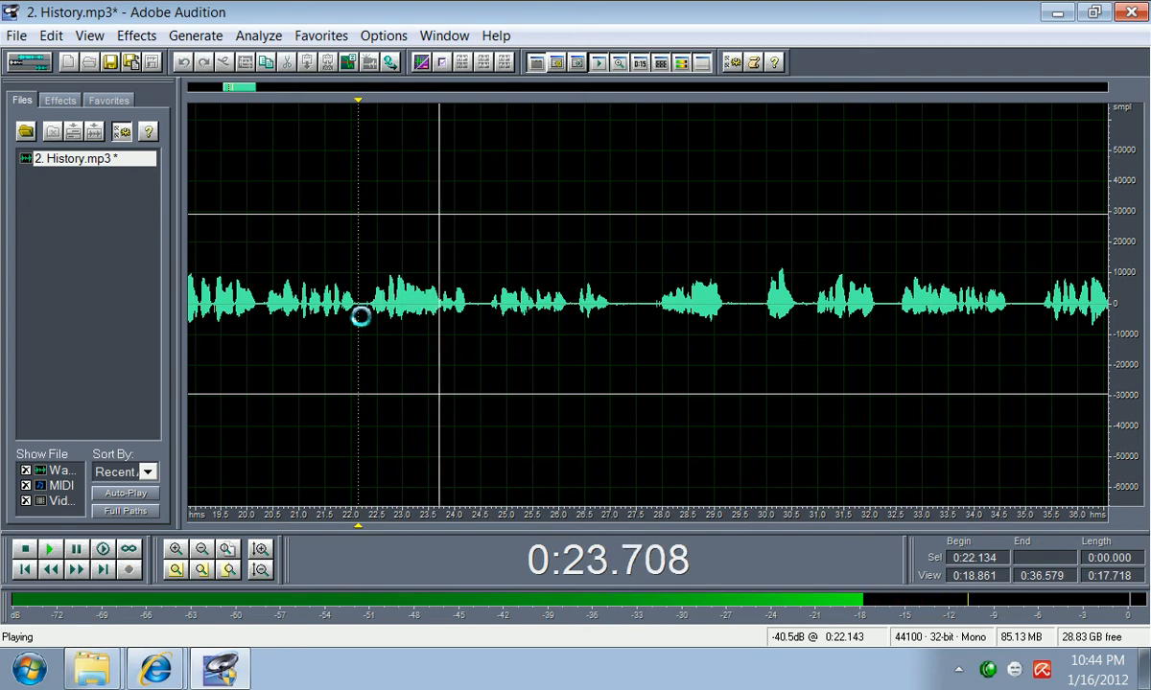
{"action": "key", "text": "space"}
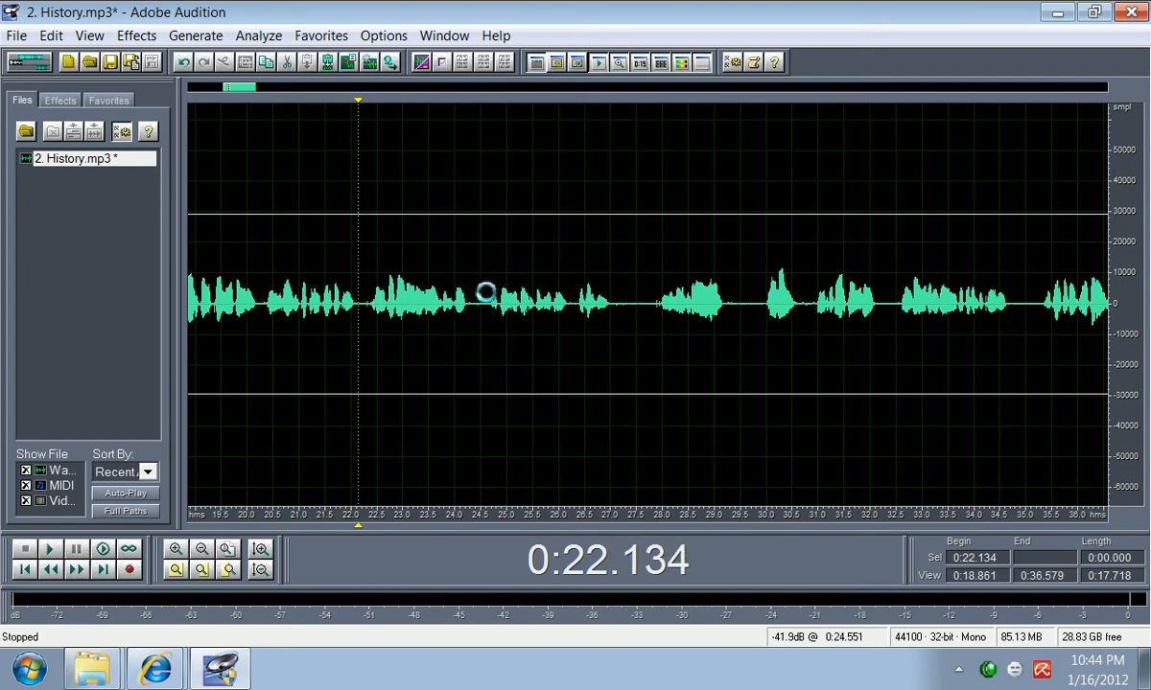
{"action": "left_click", "coordinate": [477, 305]}
{"action": "left_click_drag", "start_coordinate": [477, 305], "coordinate": [471, 307]}
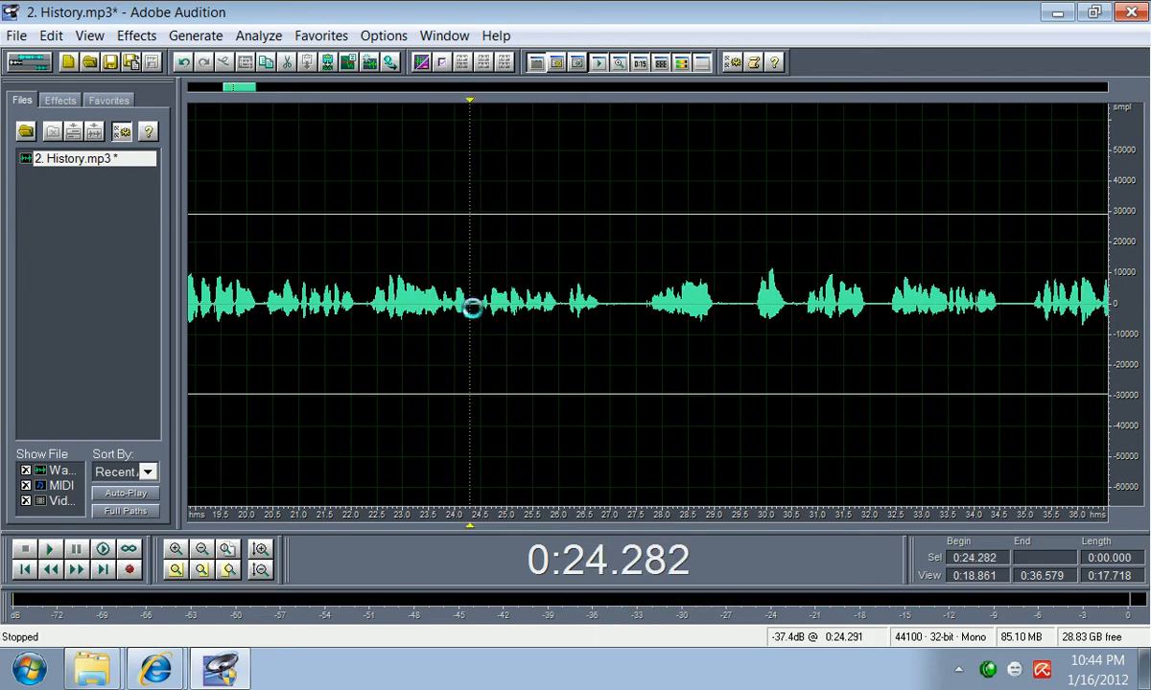
Step: Listen onward, then delete most of the long silent gap around 0:27 and the short pause from about 0:25.96 to 0:26.14
{"action": "key", "text": "space"}
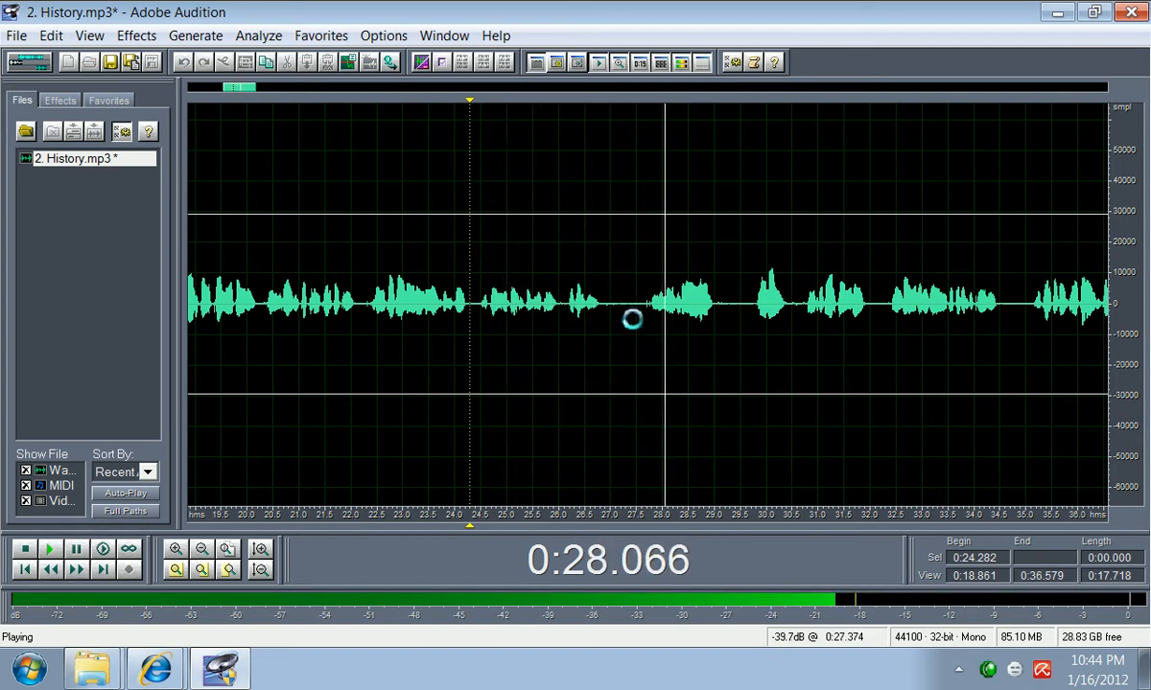
{"action": "left_click_drag", "start_coordinate": [639, 311], "coordinate": [561, 305]}
{"action": "key", "text": "Delete"}
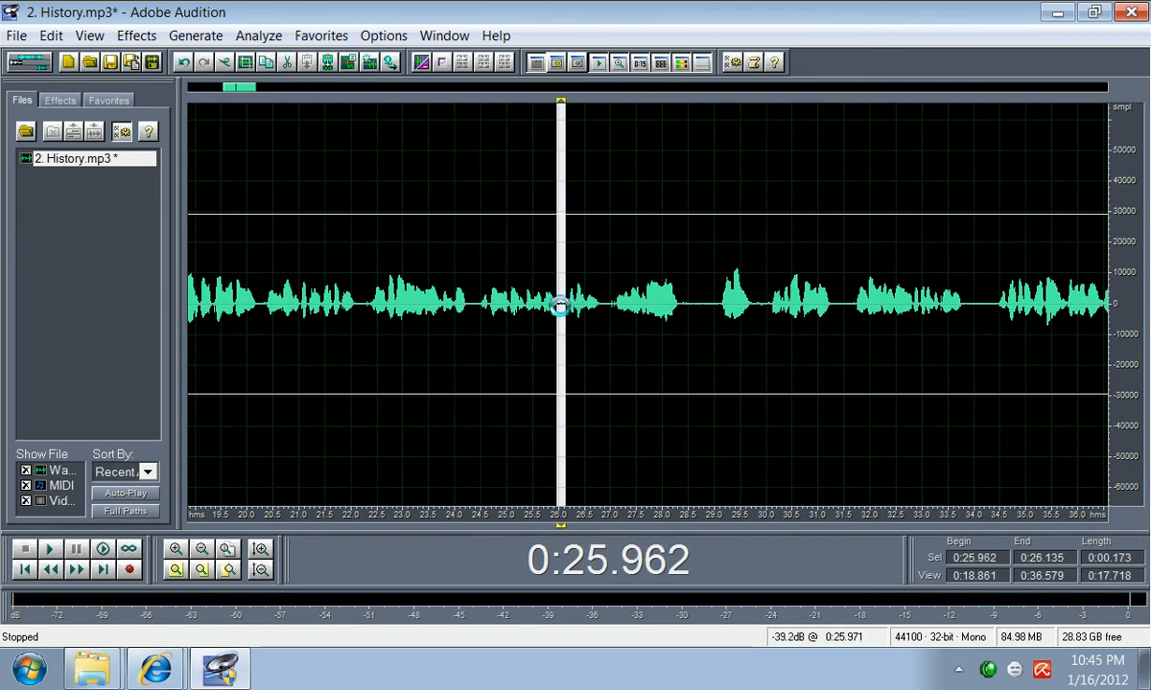
{"action": "key", "text": "Delete"}
Step: Play back from about 0:25.29 and delete the silence from about 0:28.23 to 0:28.80
{"action": "left_click", "coordinate": [521, 317]}
{"action": "key", "text": "space"}
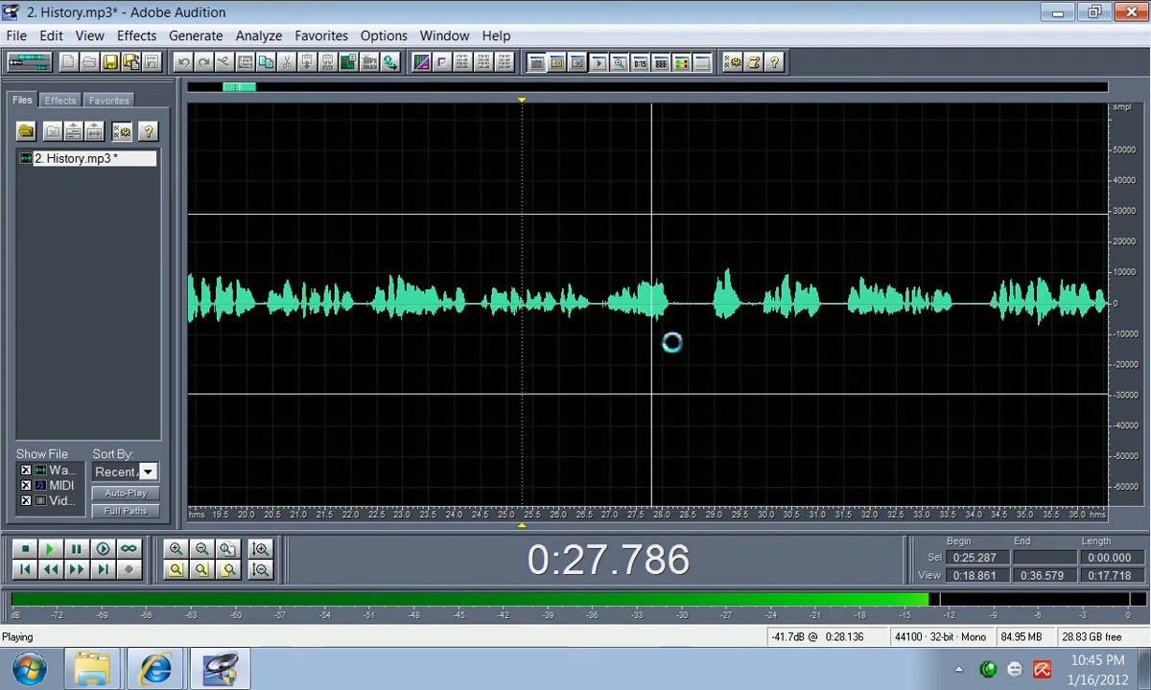
{"action": "key", "text": "space"}
{"action": "left_click_drag", "start_coordinate": [704, 310], "coordinate": [682, 312]}
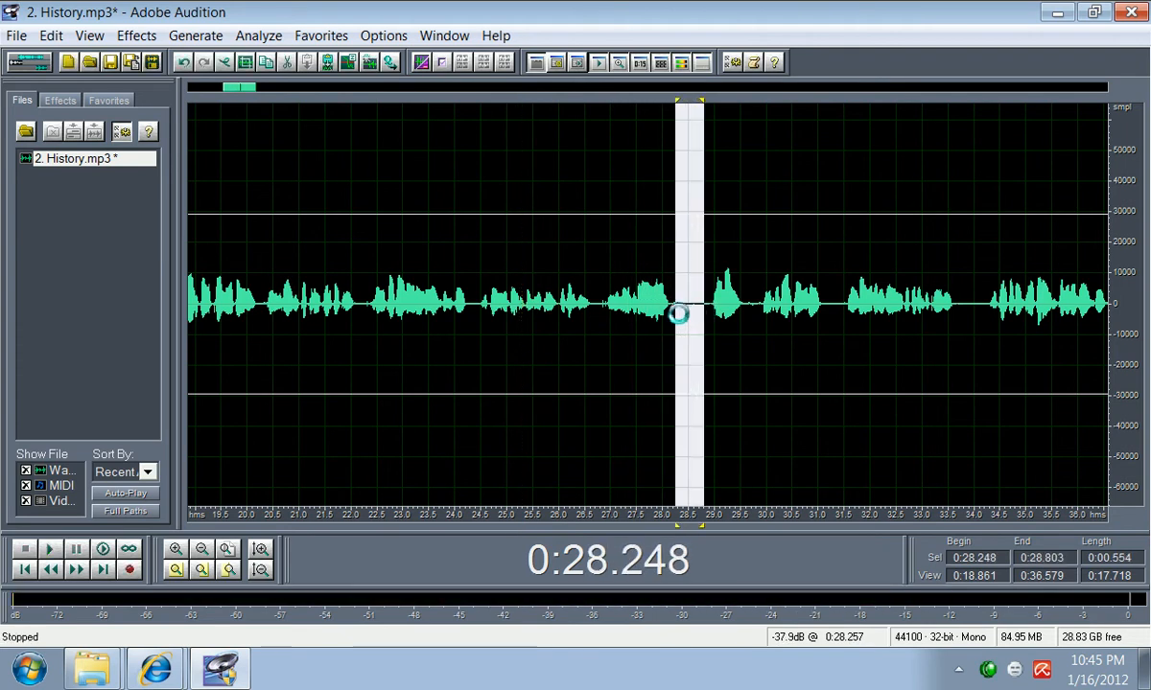
{"action": "key", "text": "Delete"}
Step: Check the cut by playback and delete part of the pause starting at about 0:29.08
{"action": "key", "text": "space"}
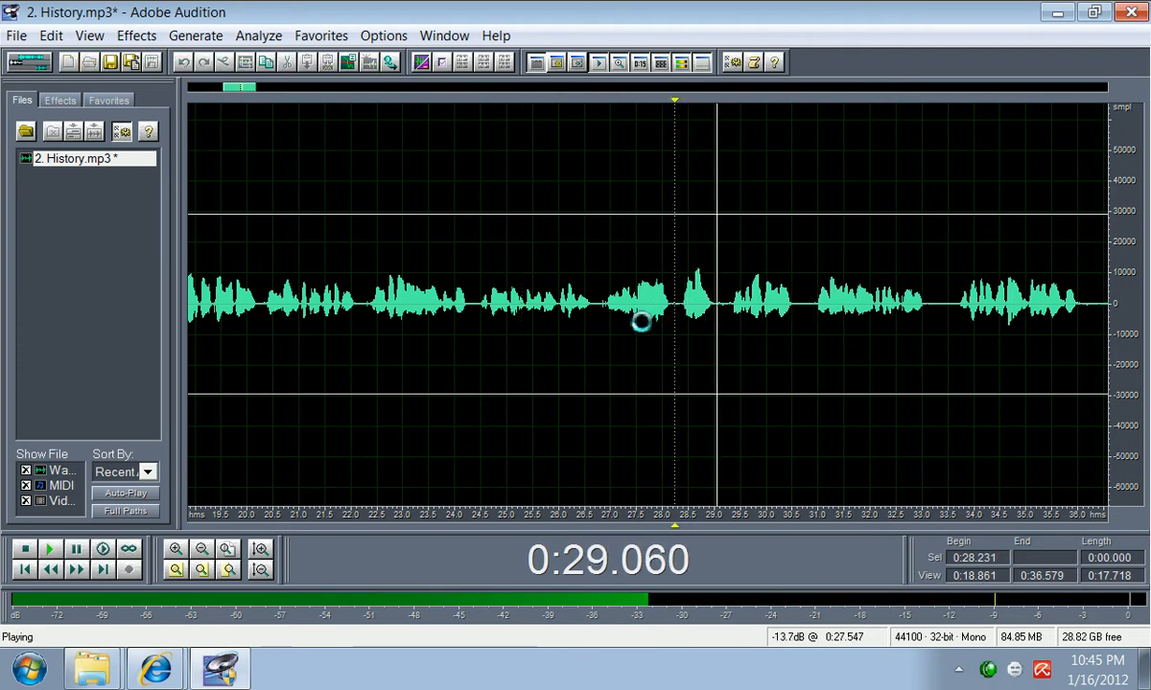
{"action": "key", "text": "space"}
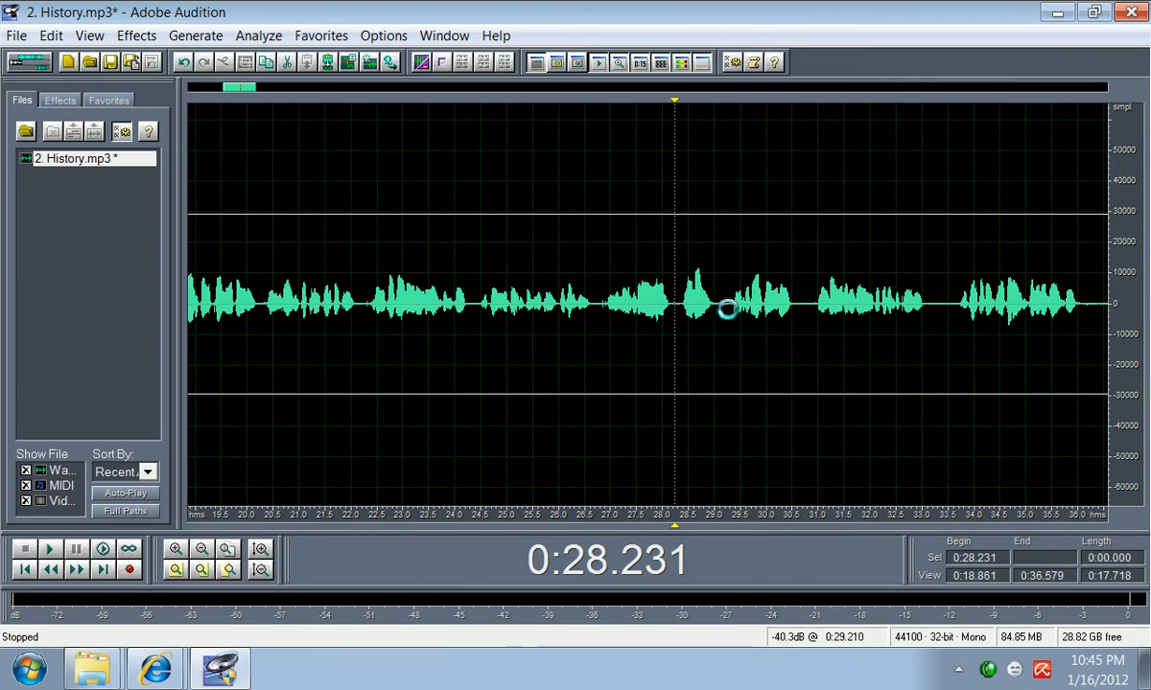
{"action": "left_click_drag", "start_coordinate": [727, 308], "coordinate": [719, 308]}
{"action": "key", "text": "Delete"}
Step: Play briefly from the cut and delete part of the silent gap starting at about 0:30.48
{"action": "key", "text": "space"}
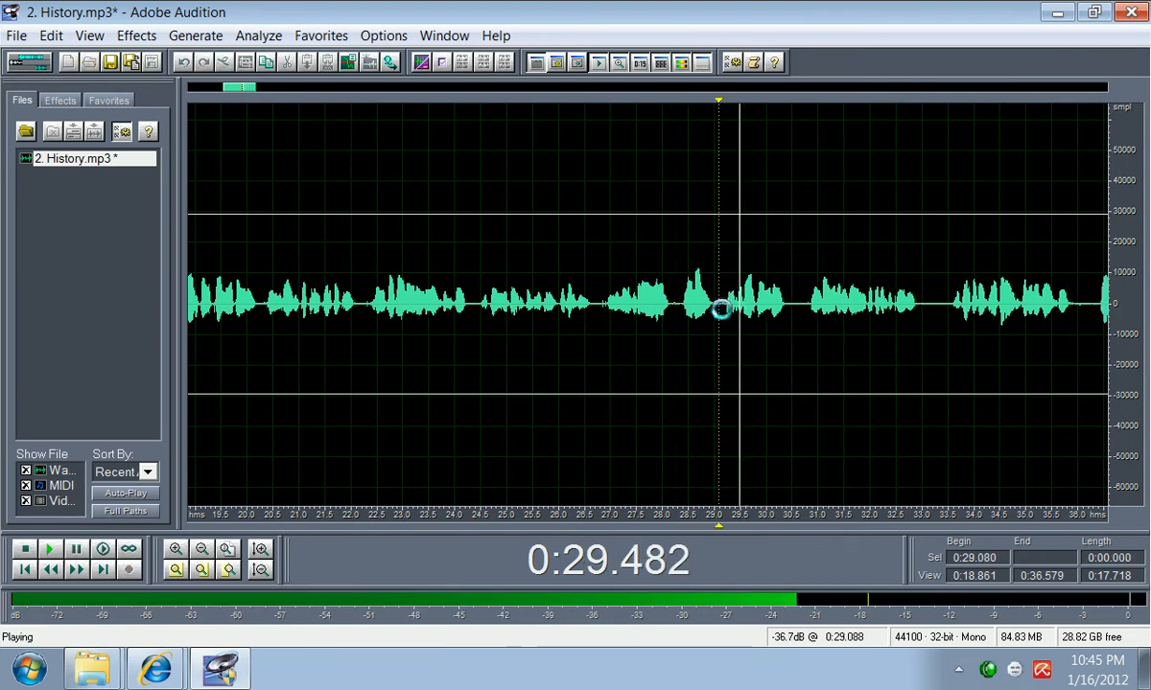
{"action": "key", "text": "space"}
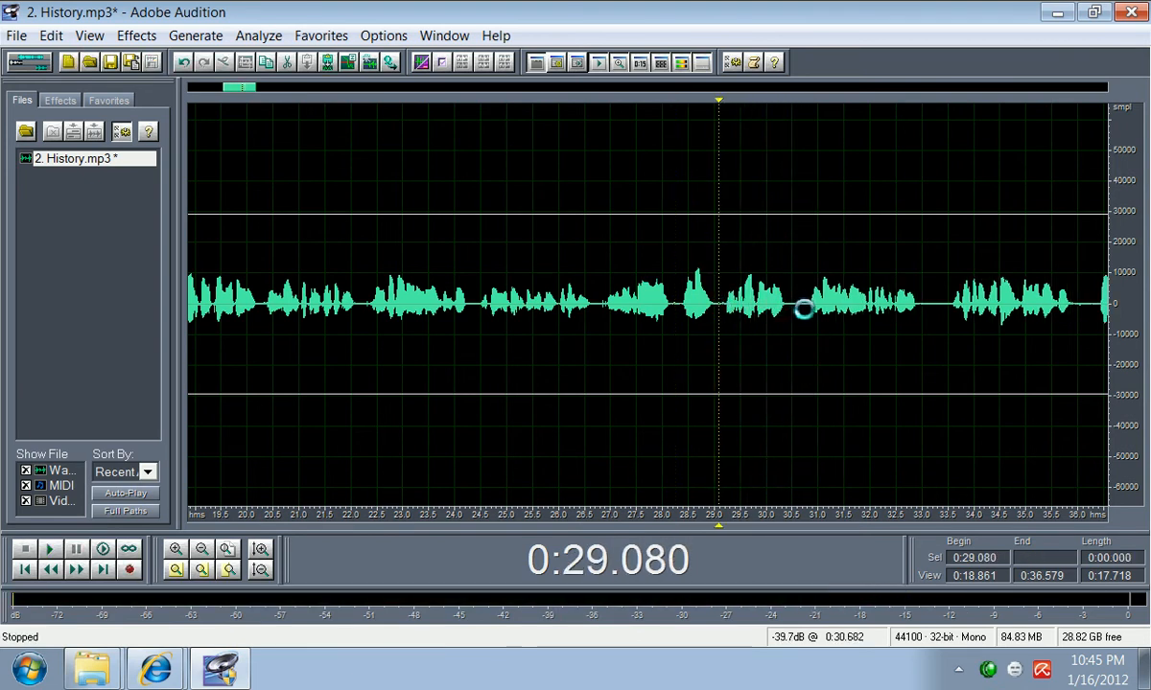
{"action": "left_click_drag", "start_coordinate": [803, 310], "coordinate": [797, 310]}
{"action": "key", "text": "Delete"}
Step: Listen to the next phrase and delete the silence from about 0:32.72 to 0:33.10
{"action": "key", "text": "space"}
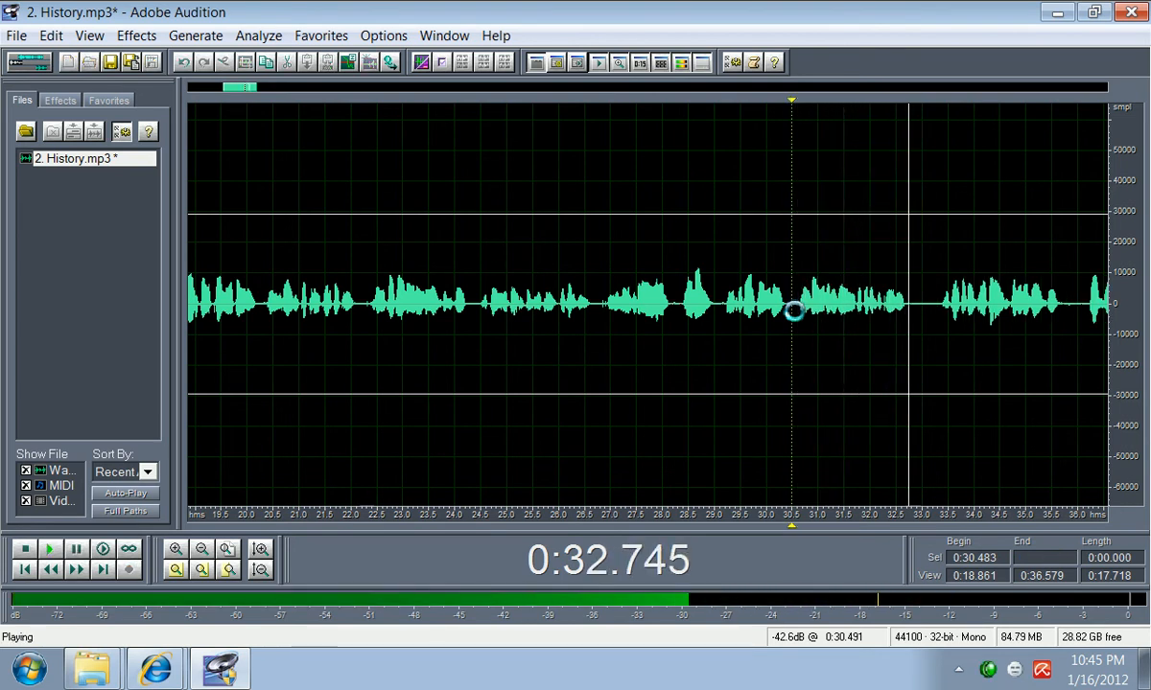
{"action": "key", "text": "space"}
{"action": "left_click_drag", "start_coordinate": [927, 303], "coordinate": [911, 309]}
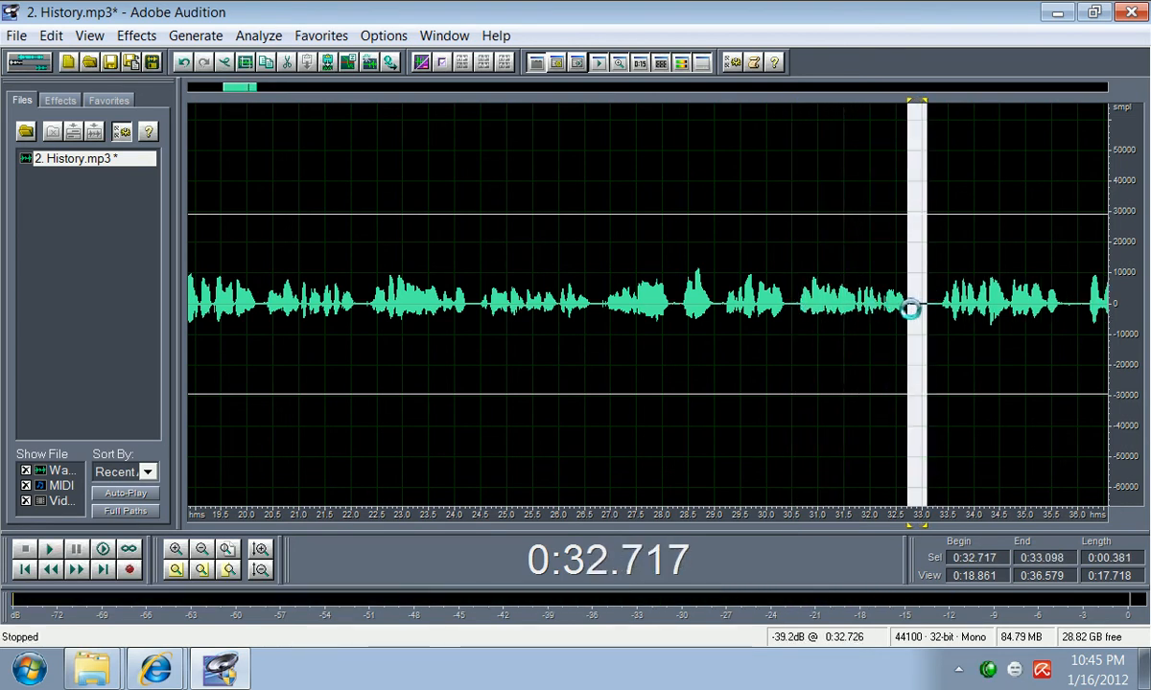
{"action": "key", "text": "Delete"}
Step: Check the cut by playback and delete part of the silent gap starting at about 0:35.28
{"action": "key", "text": "space"}
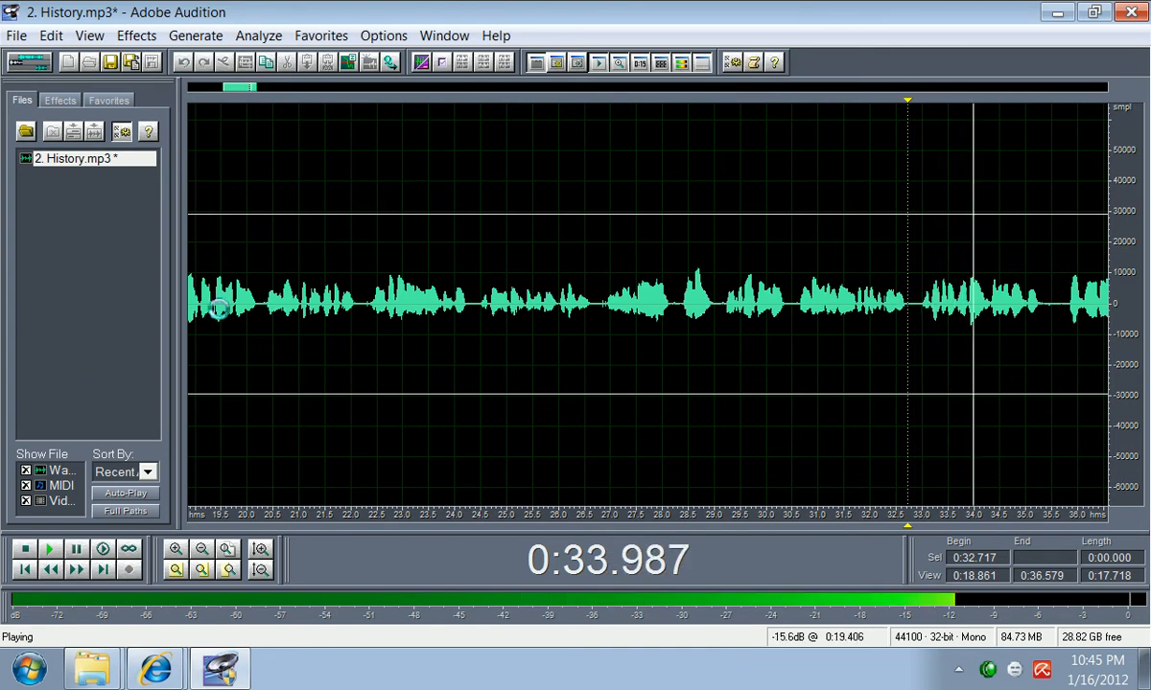
{"action": "key", "text": "space"}
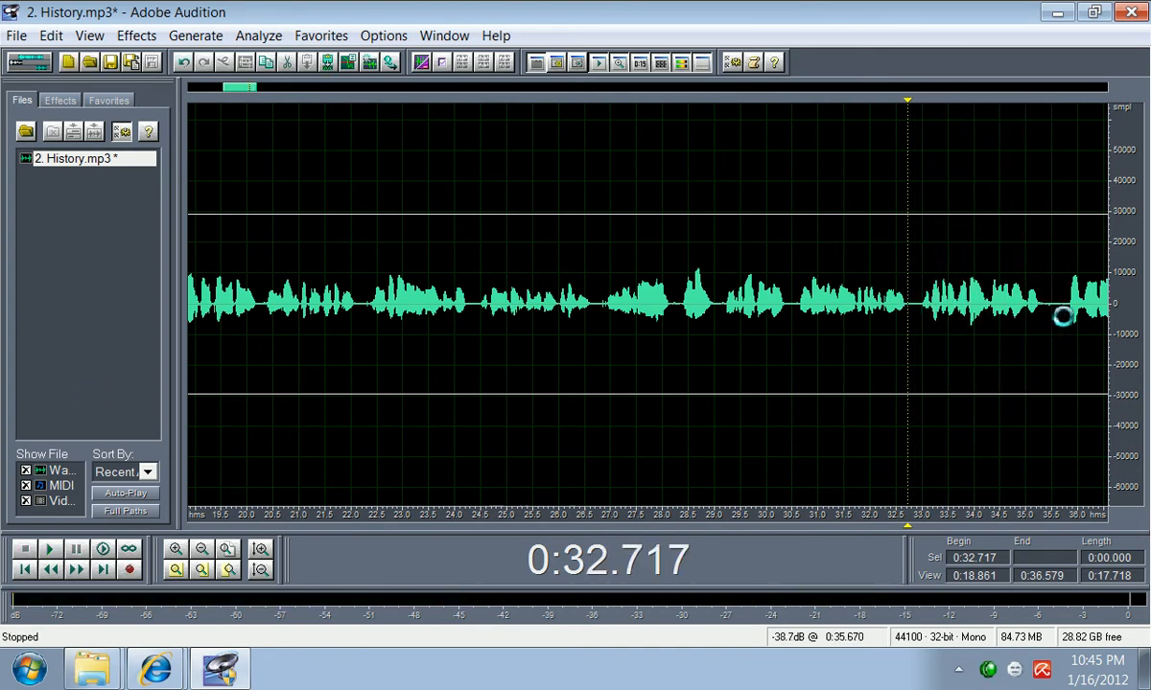
{"action": "left_click_drag", "start_coordinate": [1057, 312], "coordinate": [1044, 316]}
{"action": "key", "text": "Delete"}
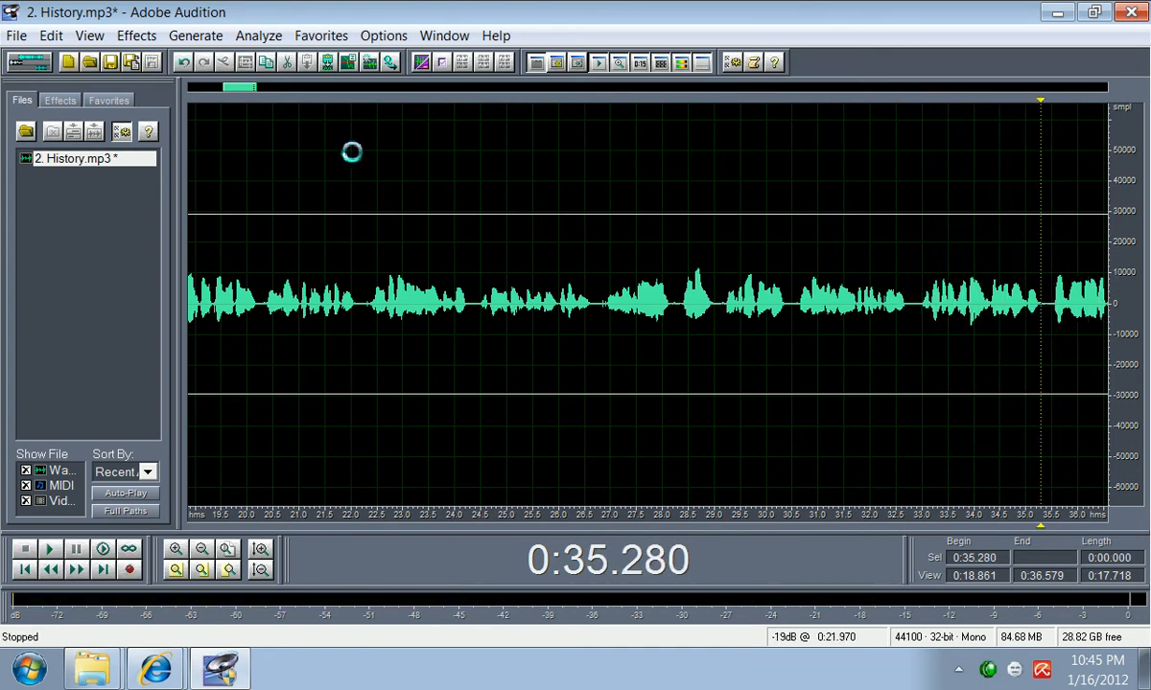
Step: Play the next section, delete part of the silent gap starting at about 0:39.42, and play back from the cut
{"action": "left_click_drag", "start_coordinate": [239, 88], "coordinate": [266, 91]}
{"action": "key", "text": "space"}
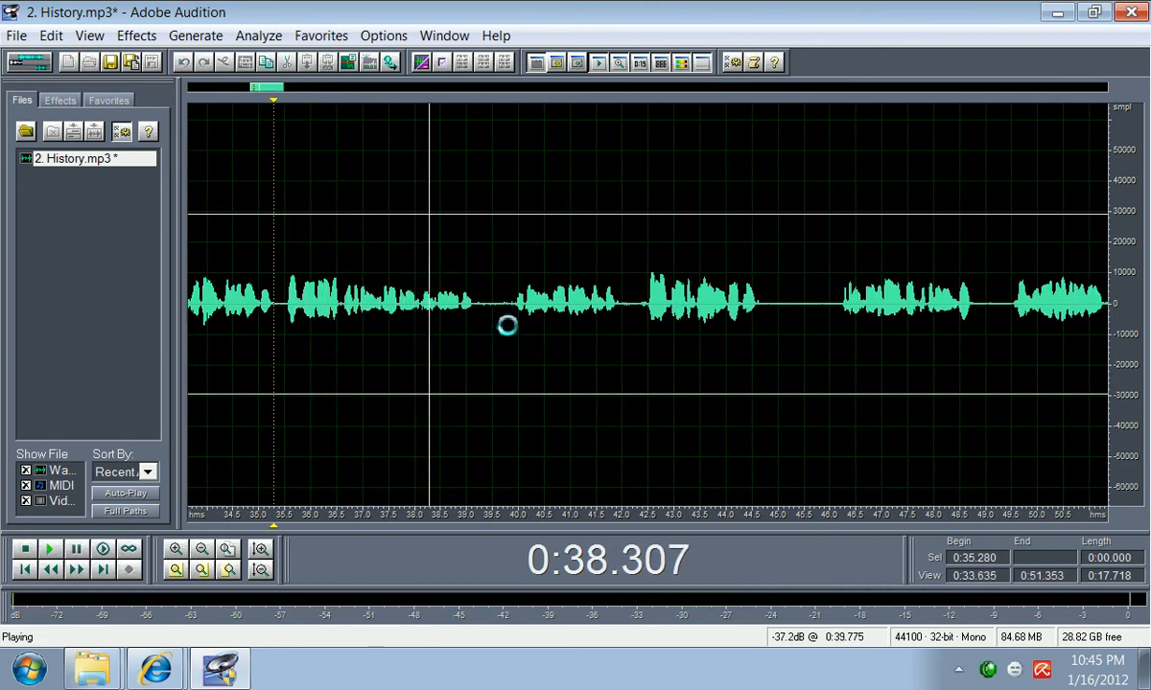
{"action": "key", "text": "space"}
{"action": "left_click_drag", "start_coordinate": [511, 307], "coordinate": [490, 308]}
{"action": "key", "text": "Delete"}
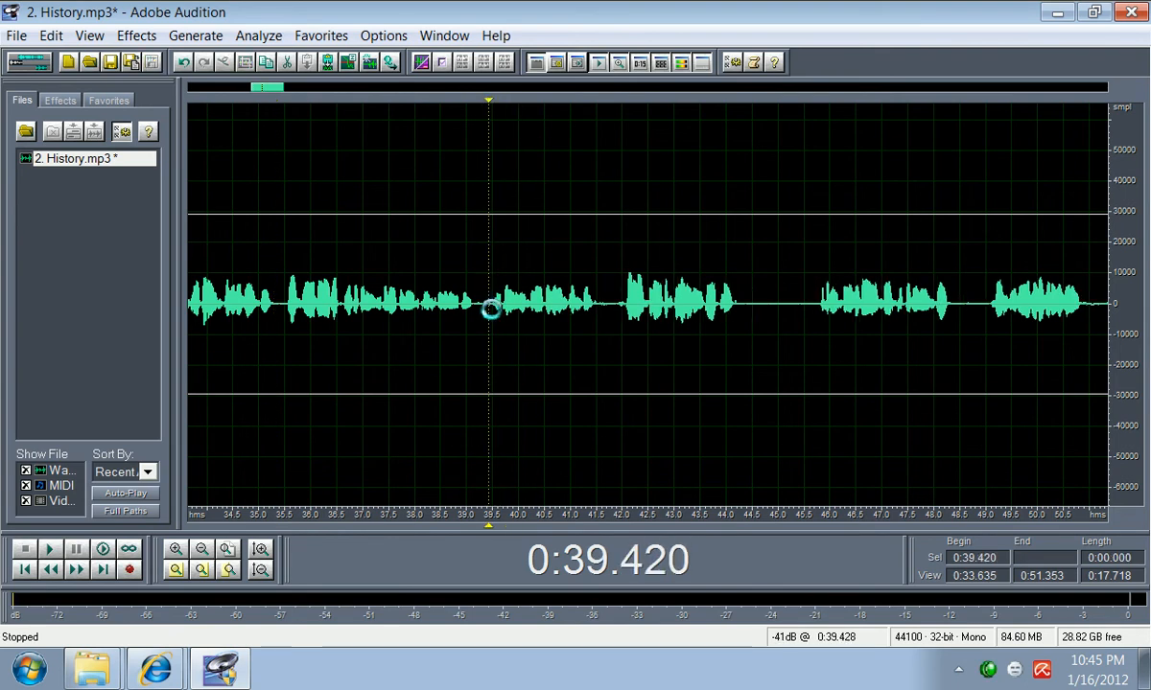
{"action": "key", "text": "space"}
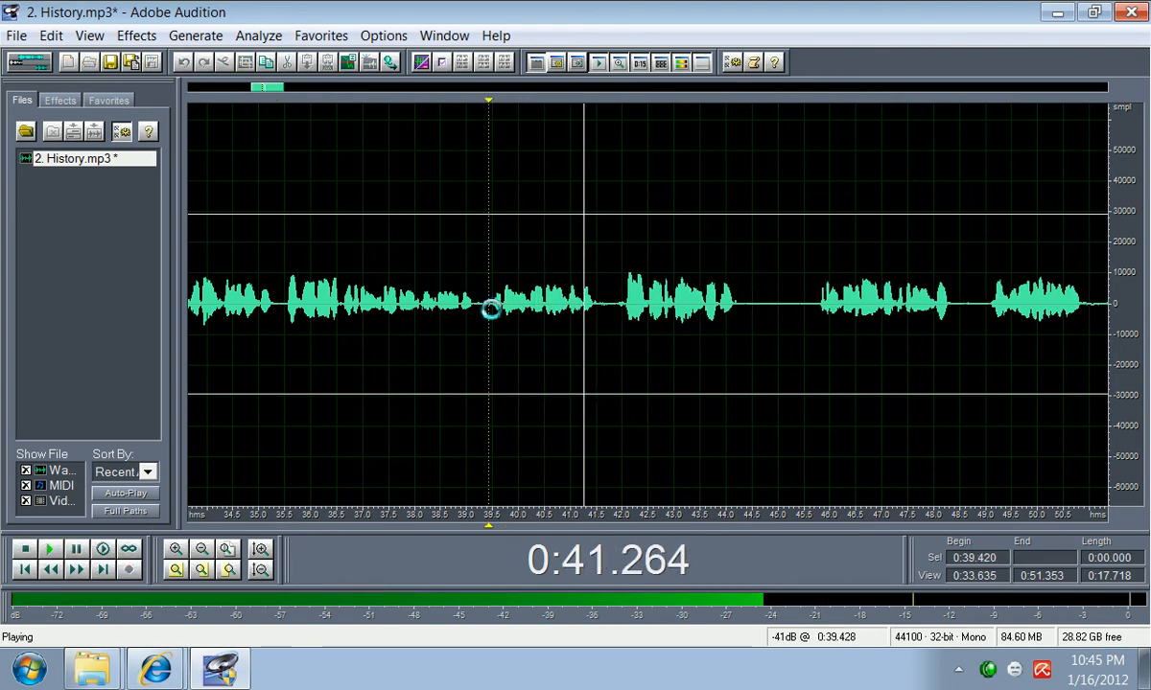
{"action": "key", "text": "space"}
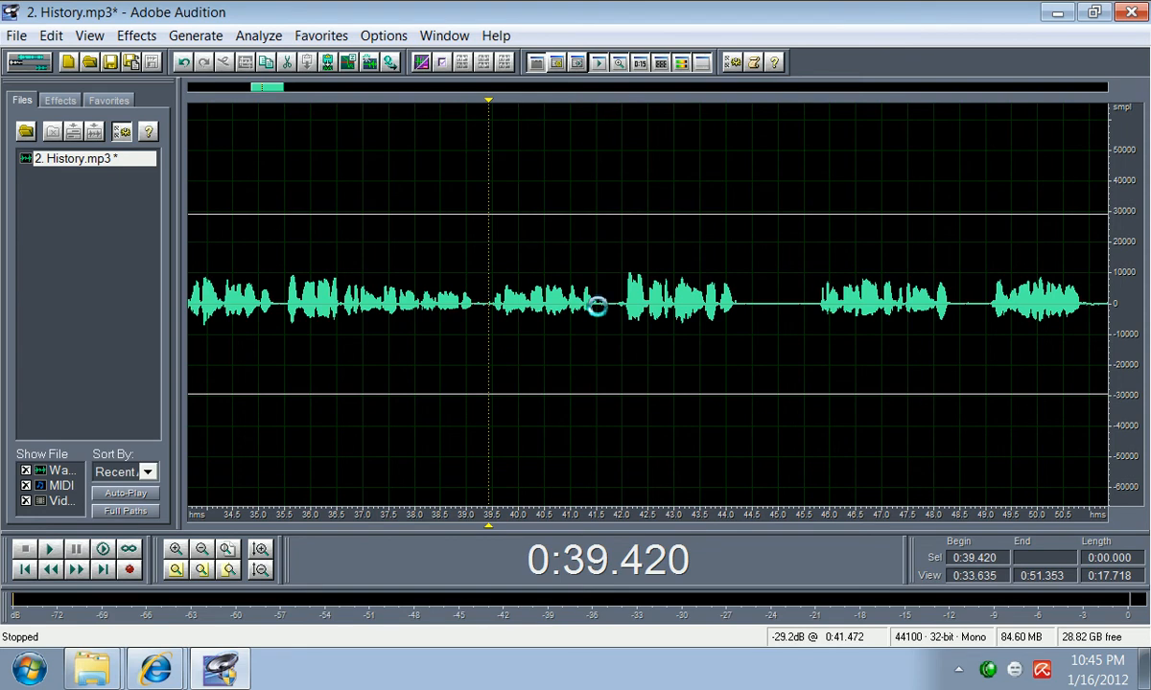
Step: Delete part of the silent gaps starting at about 0:41.41 and 0:43.80, playing back from each cut
{"action": "left_click_drag", "start_coordinate": [595, 305], "coordinate": [608, 307]}
{"action": "key", "text": "Delete"}
{"action": "key", "text": "space"}
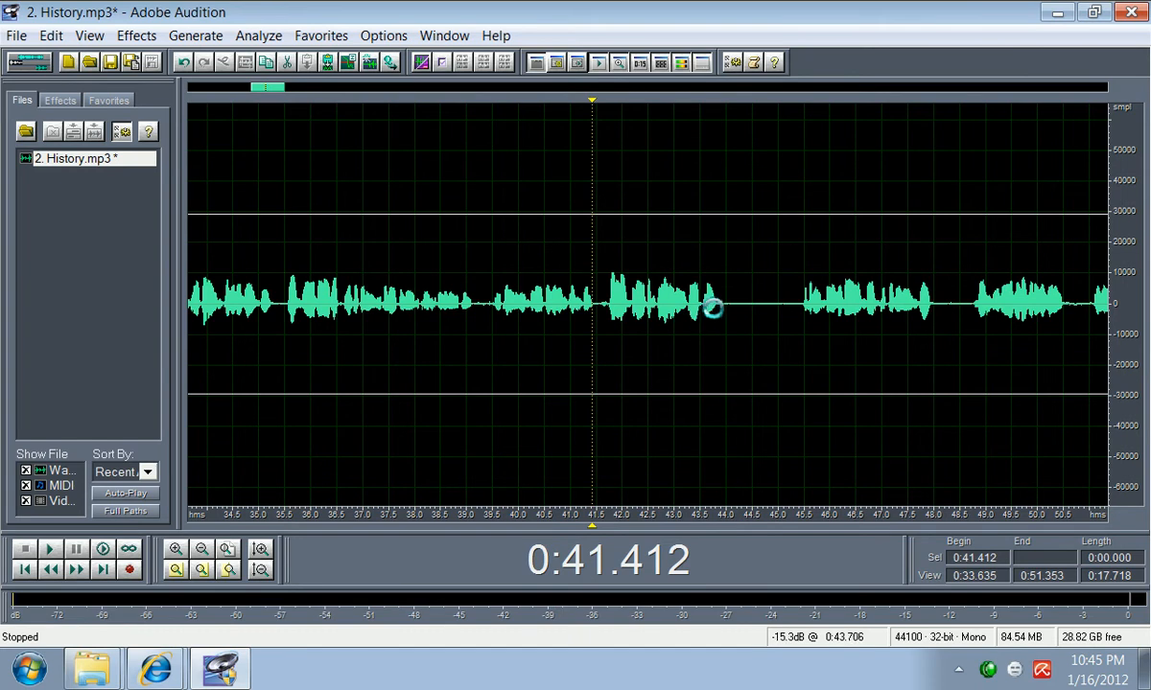
{"action": "left_click_drag", "start_coordinate": [717, 305], "coordinate": [786, 334]}
{"action": "key", "text": "Delete"}
{"action": "left_click", "coordinate": [50, 549]}
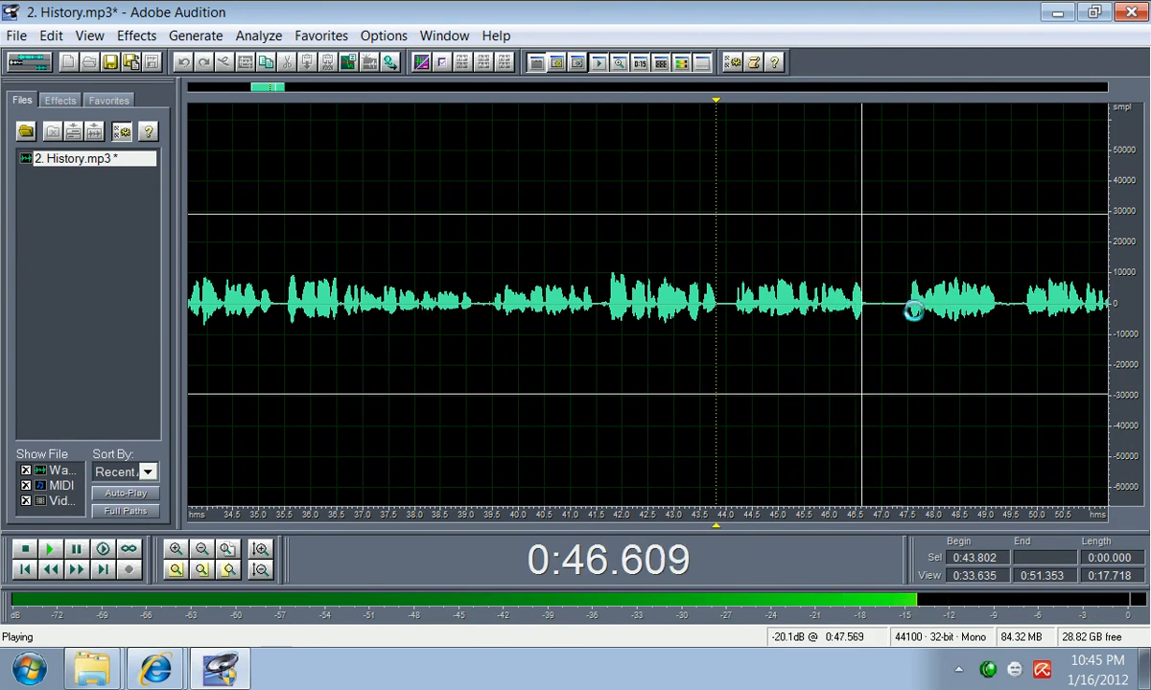
{"action": "key", "text": "space"}
Step: Delete the silence from about 0:46.64 to 0:47.14 and play briefly from the cut
{"action": "left_click_drag", "start_coordinate": [863, 307], "coordinate": [891, 316]}
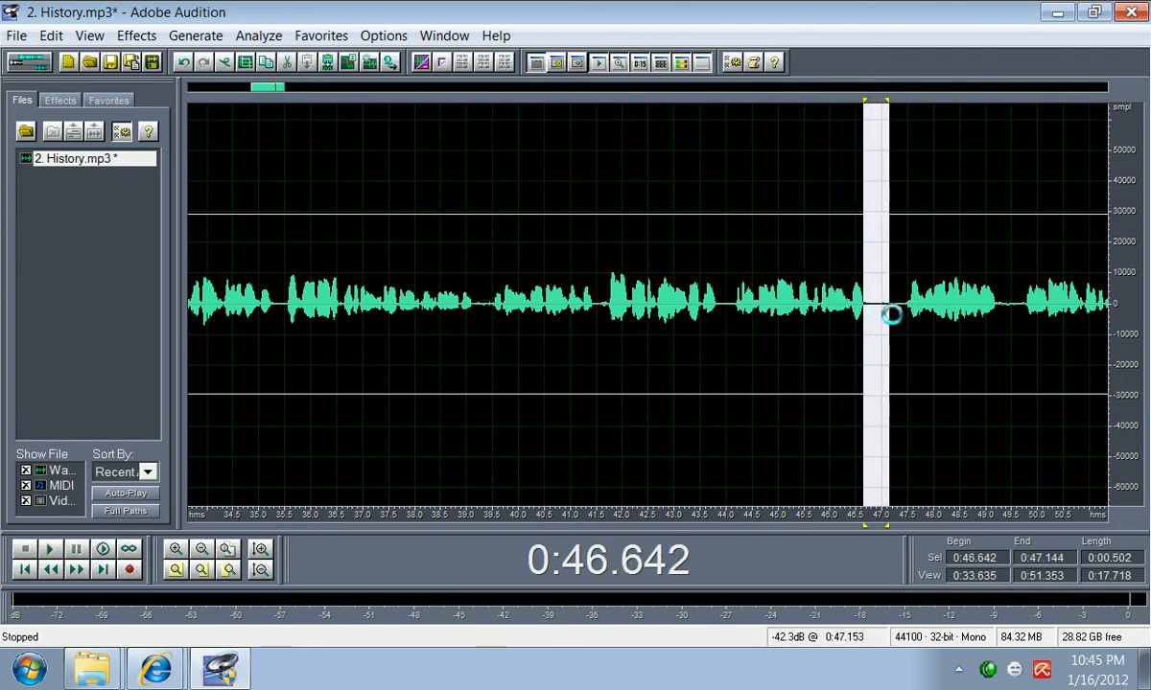
{"action": "key", "text": "Delete"}
{"action": "key", "text": "space"}
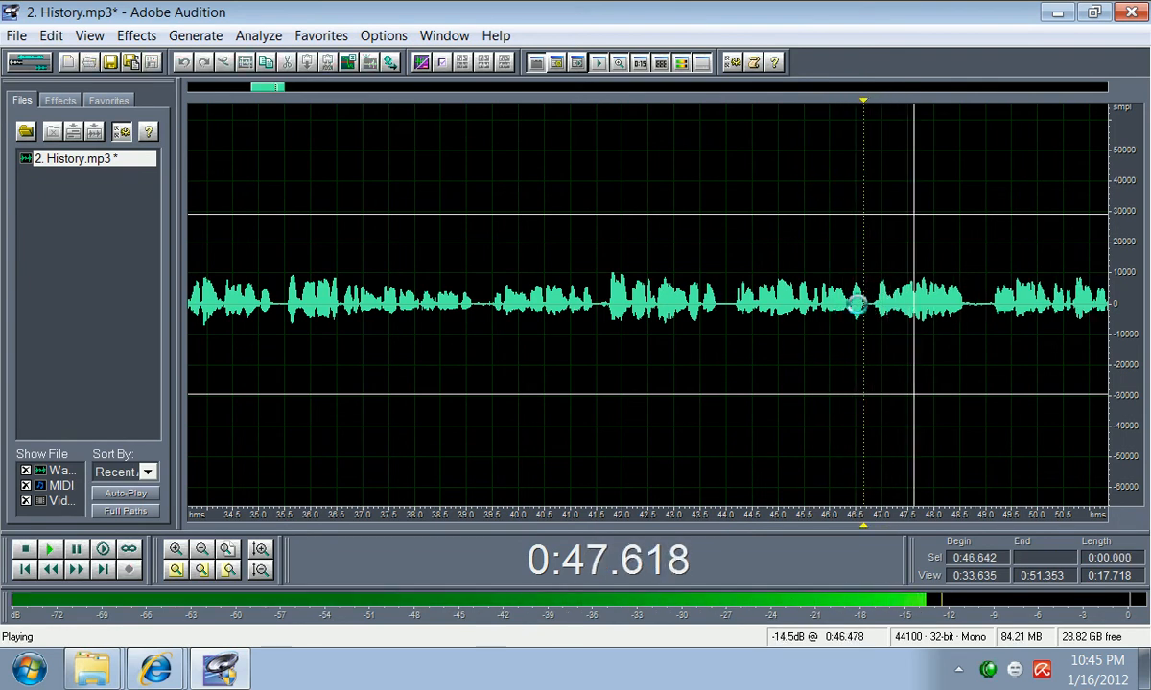
{"action": "key", "text": "space"}
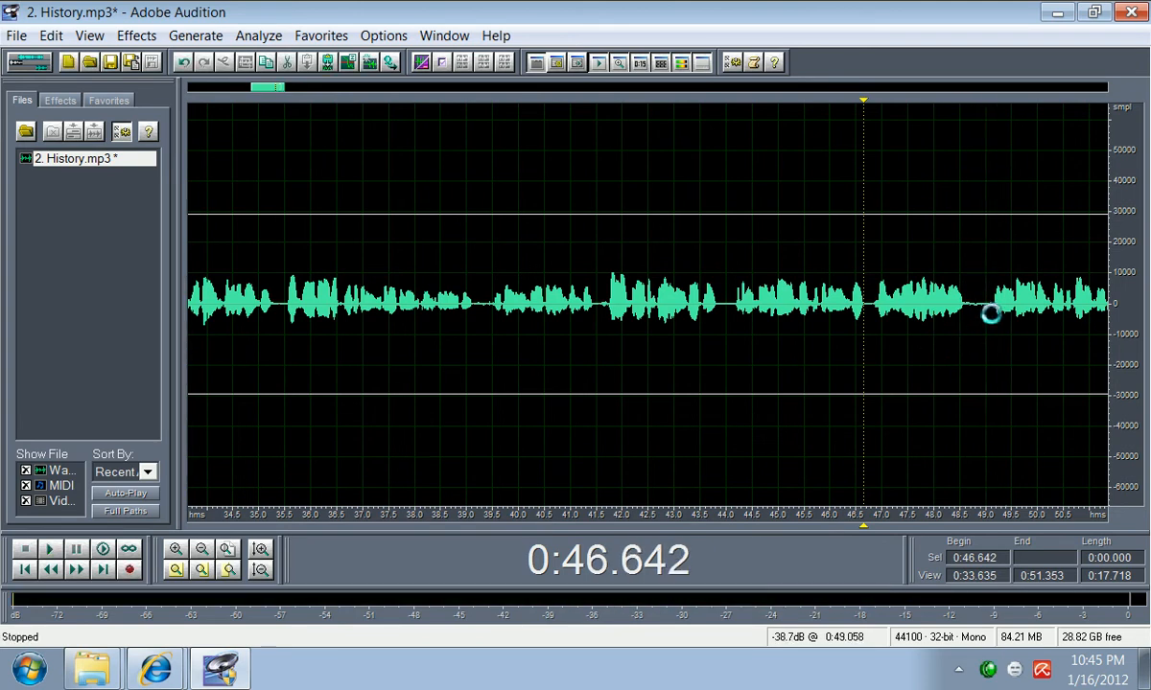
Step: Delete the silence from about 0:48.70 to 0:49.05 and check the cut by playback
{"action": "left_click_drag", "start_coordinate": [986, 307], "coordinate": [971, 311]}
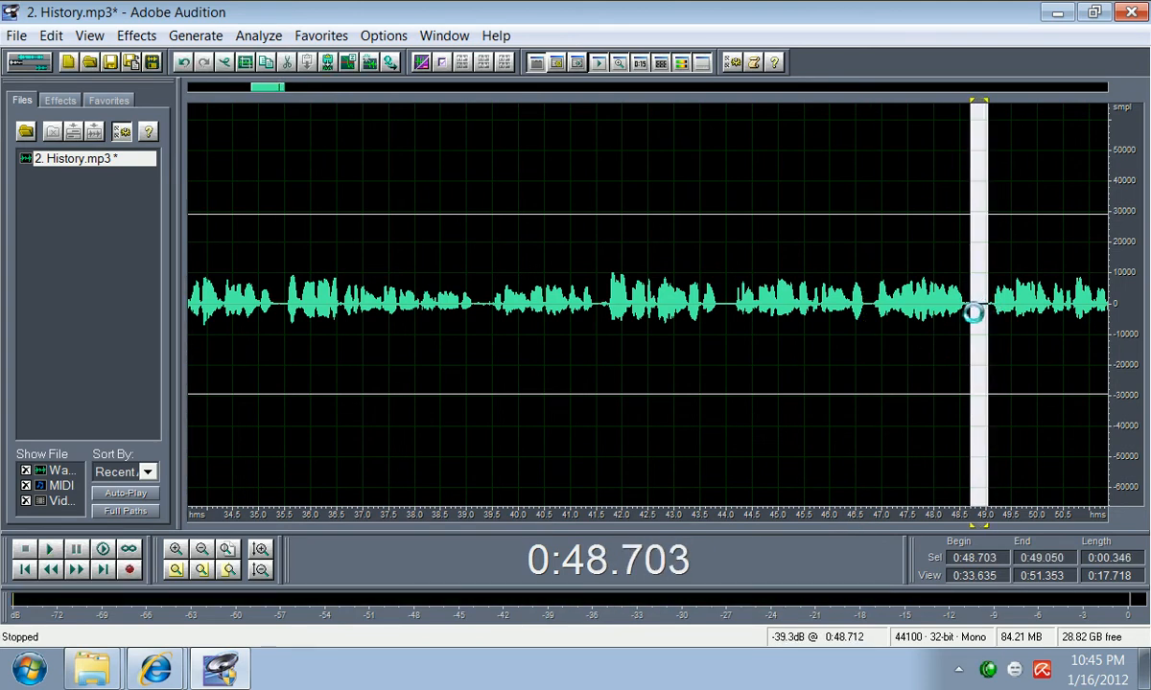
{"action": "key", "text": "Delete"}
{"action": "left_click_drag", "start_coordinate": [288, 89], "coordinate": [315, 88]}
{"action": "key", "text": "space"}
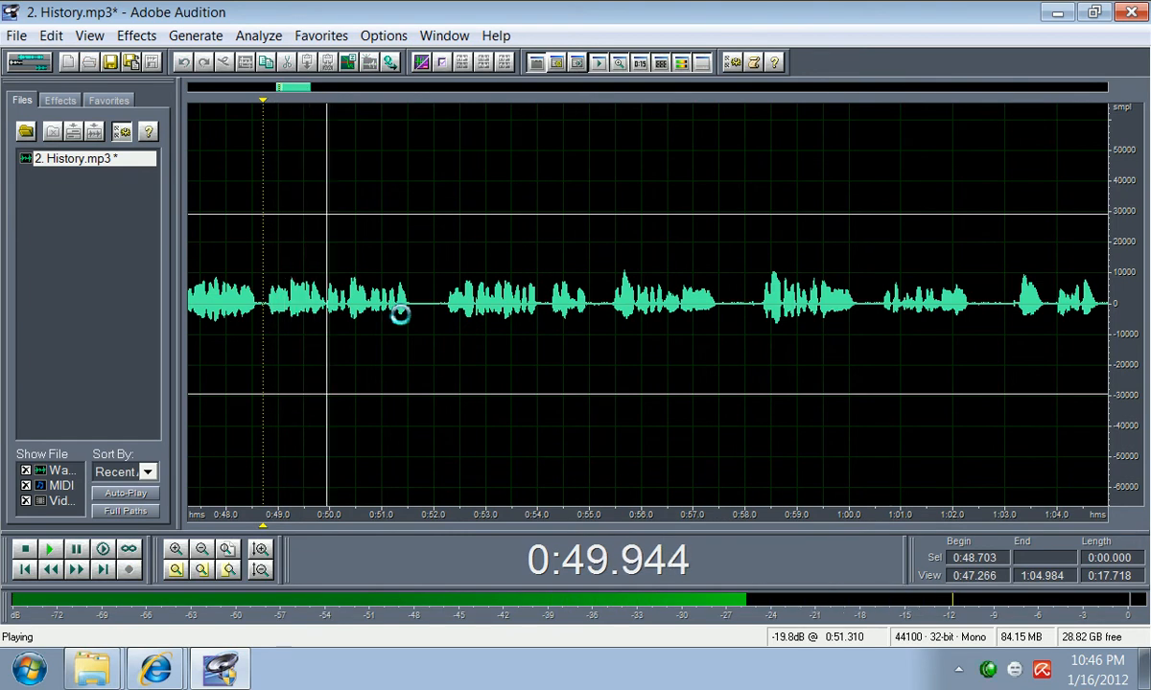
{"action": "key", "text": "space"}
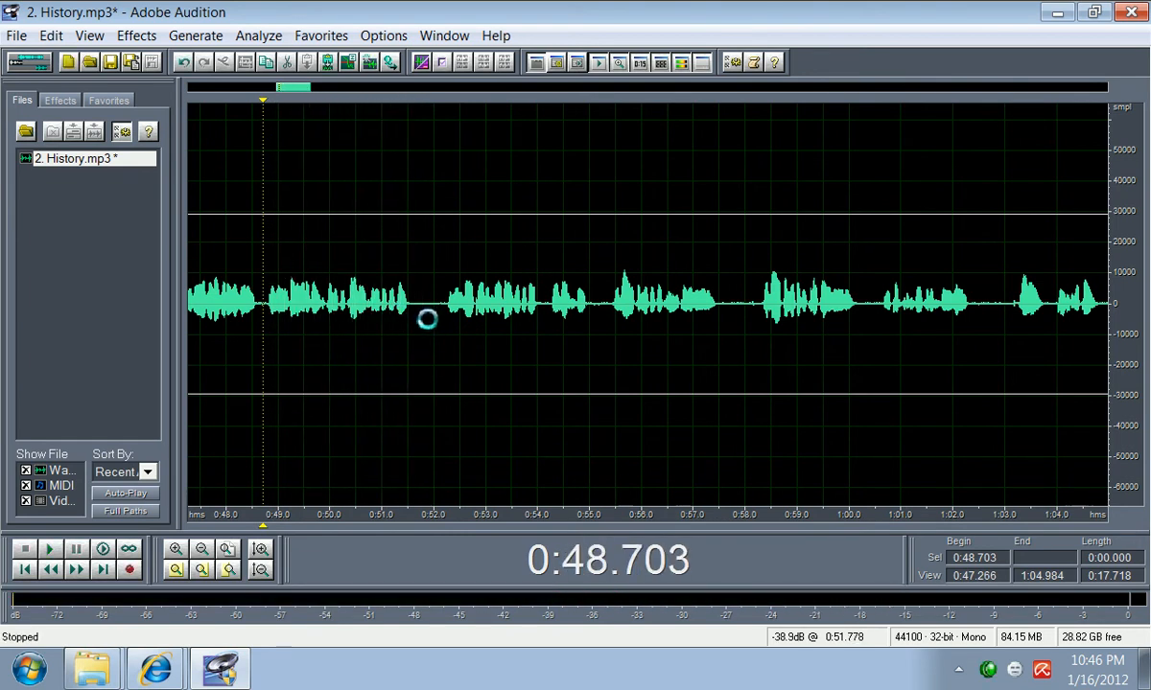
Step: Delete the silence from about 0:51.54 to 0:52.12 and play the following phrase twice from the cut
{"action": "left_click_drag", "start_coordinate": [411, 306], "coordinate": [437, 312]}
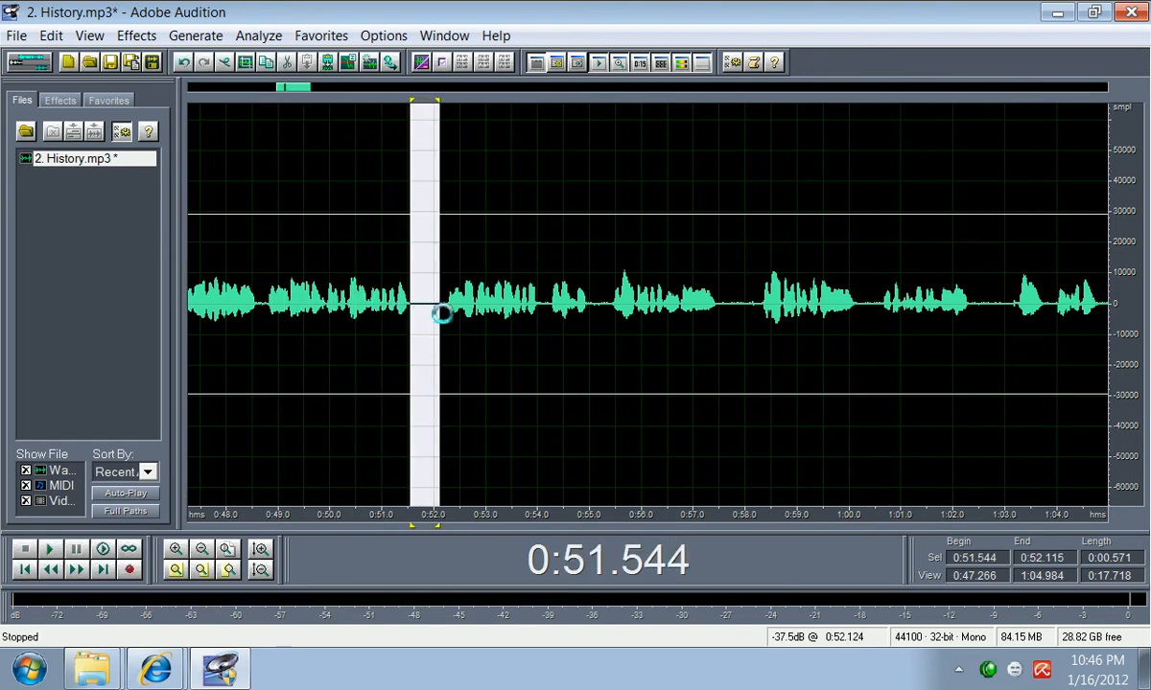
{"action": "key", "text": "Delete"}
{"action": "key", "text": "space"}
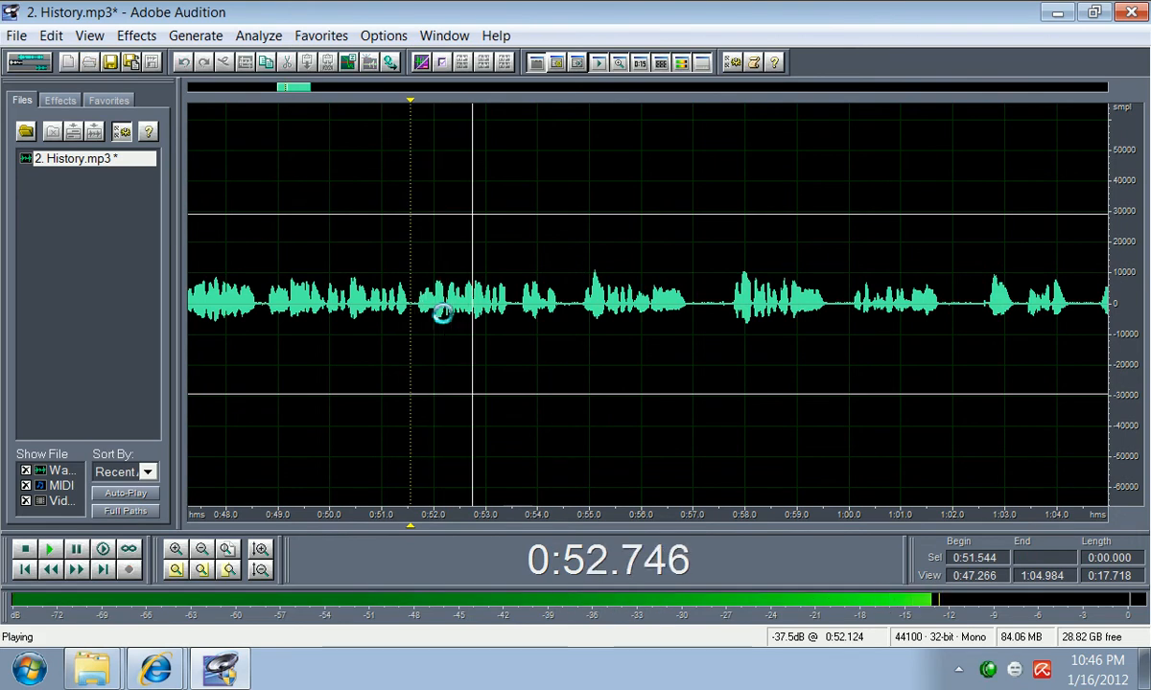
{"action": "key", "text": "space"}
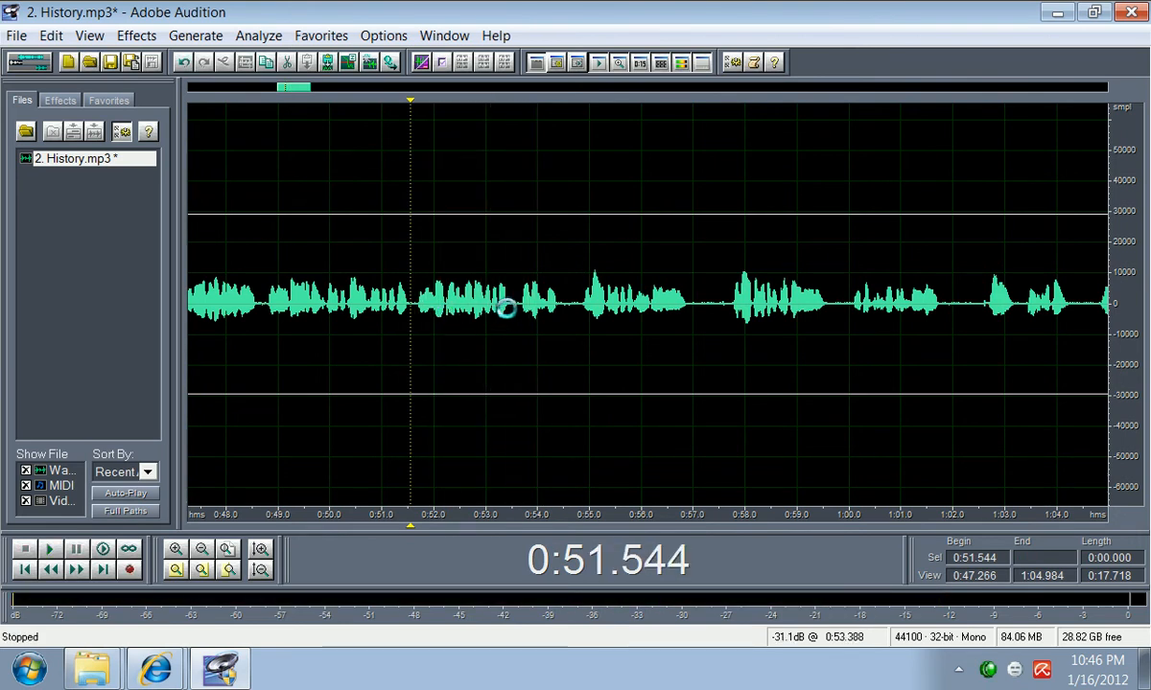
{"action": "key", "text": "space"}
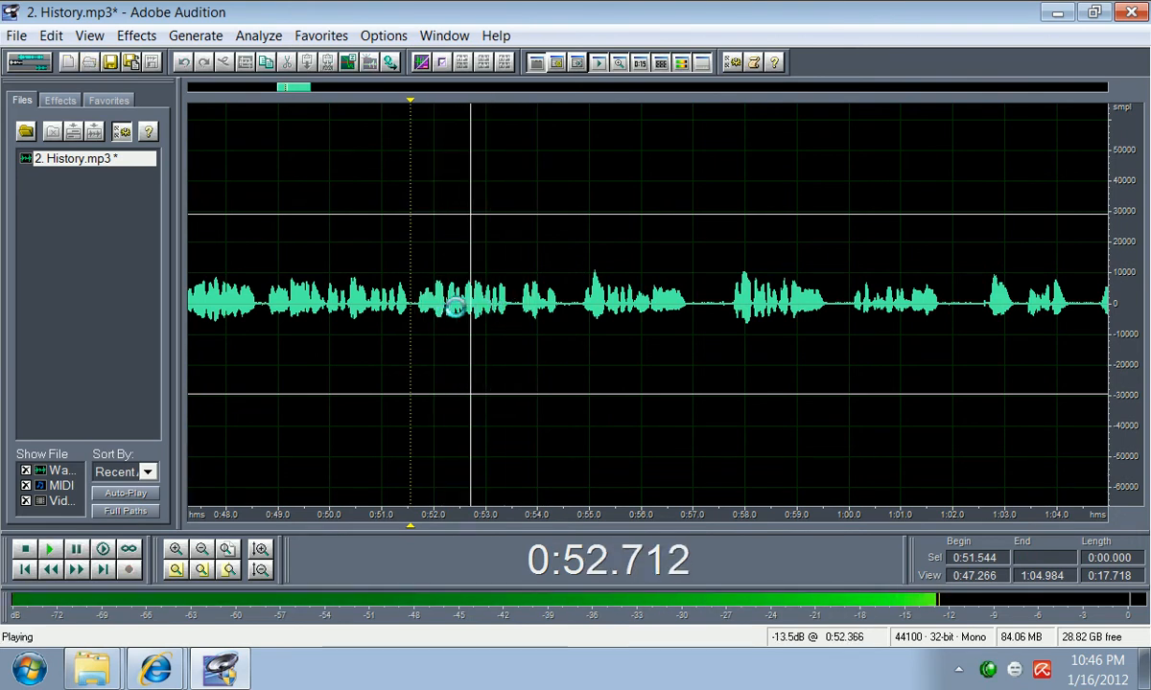
{"action": "key", "text": "space"}
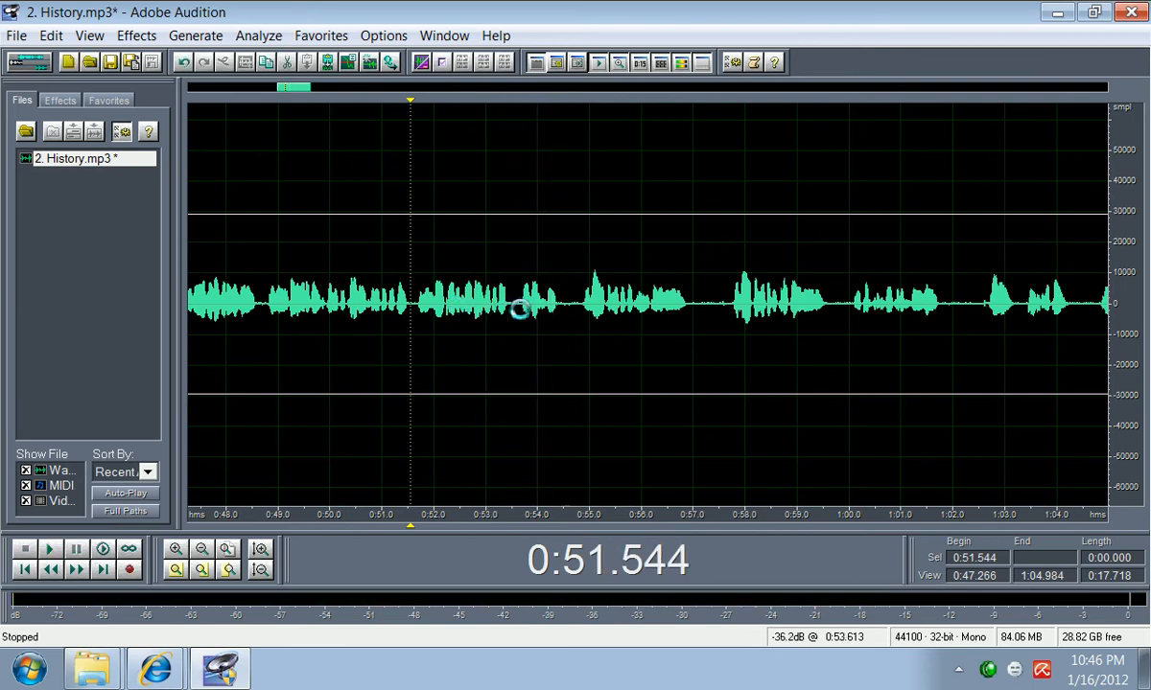
Step: Delete the short pause from about 0:53.38 to 0:53.66 and play across the cut from about 0:52.36
{"action": "left_click_drag", "start_coordinate": [520, 307], "coordinate": [514, 306]}
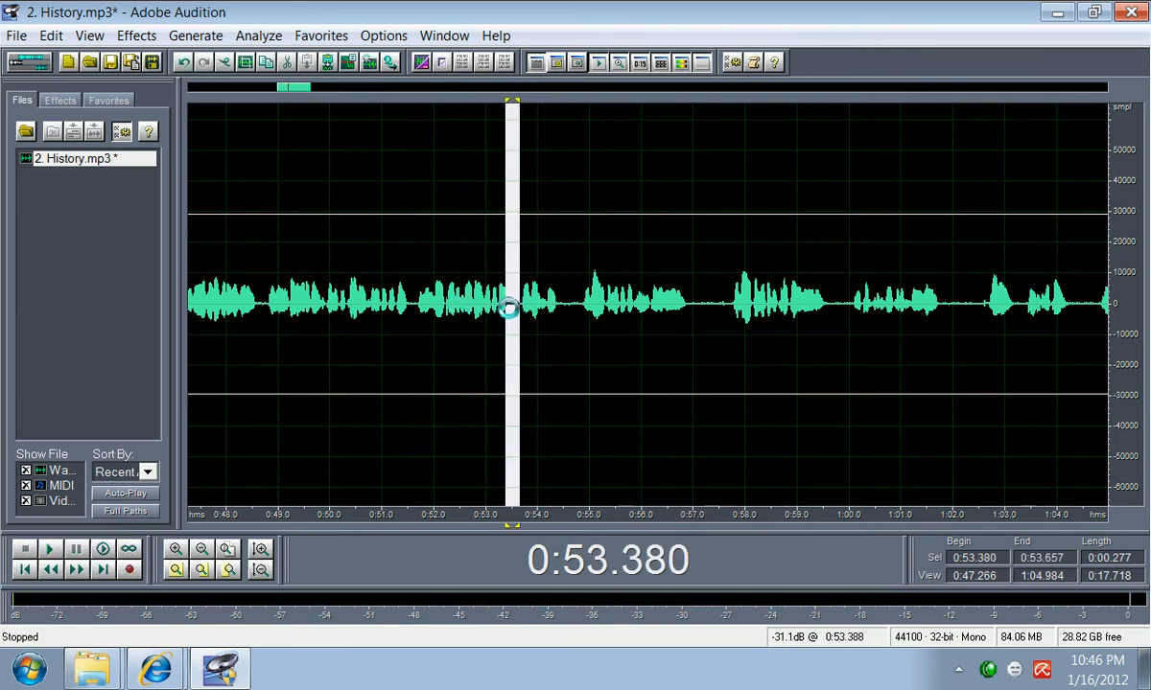
{"action": "left_click", "coordinate": [507, 307]}
{"action": "left_click", "coordinate": [452, 304]}
{"action": "key", "text": "space"}
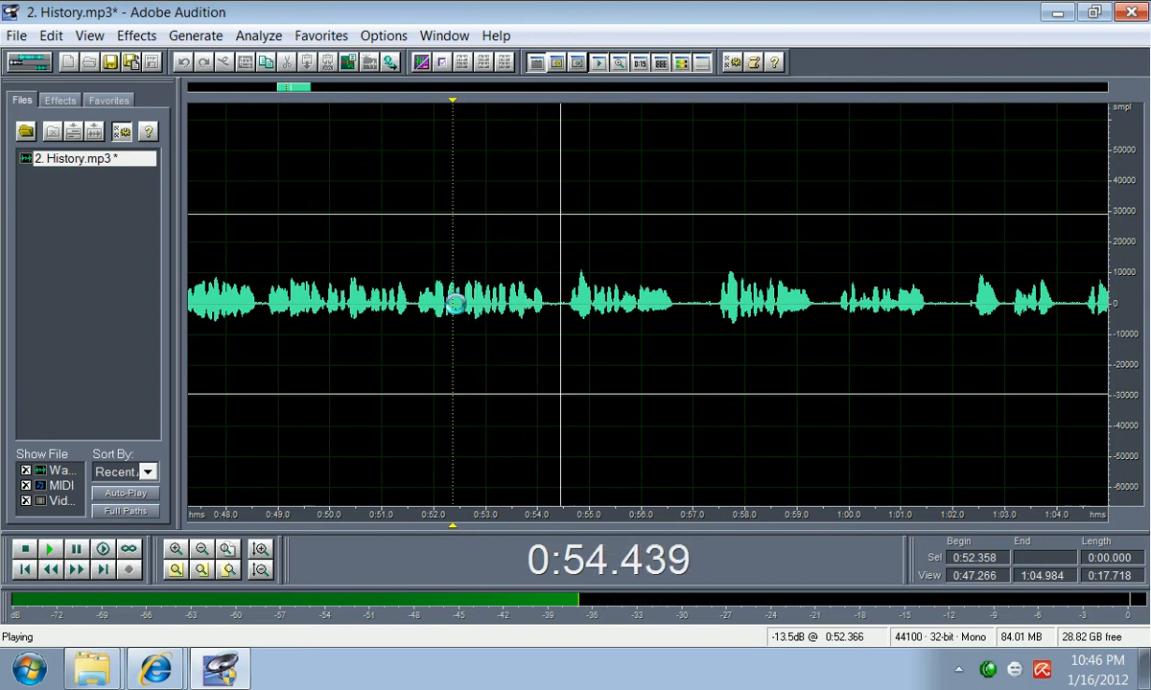
{"action": "key", "text": "space"}
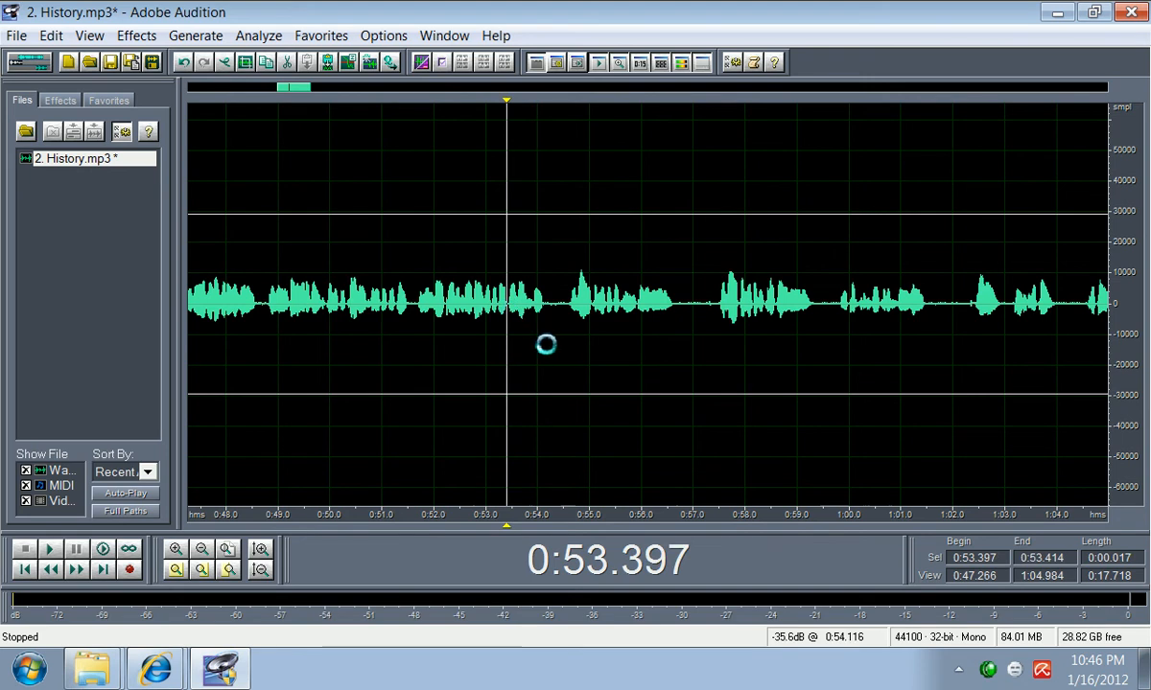
Step: Replay the phrase from about 0:52.65, delete the silence from about 0:54.19 to 0:54.51, and check the cut by playback
{"action": "left_click", "coordinate": [469, 308]}
{"action": "key", "text": "space"}
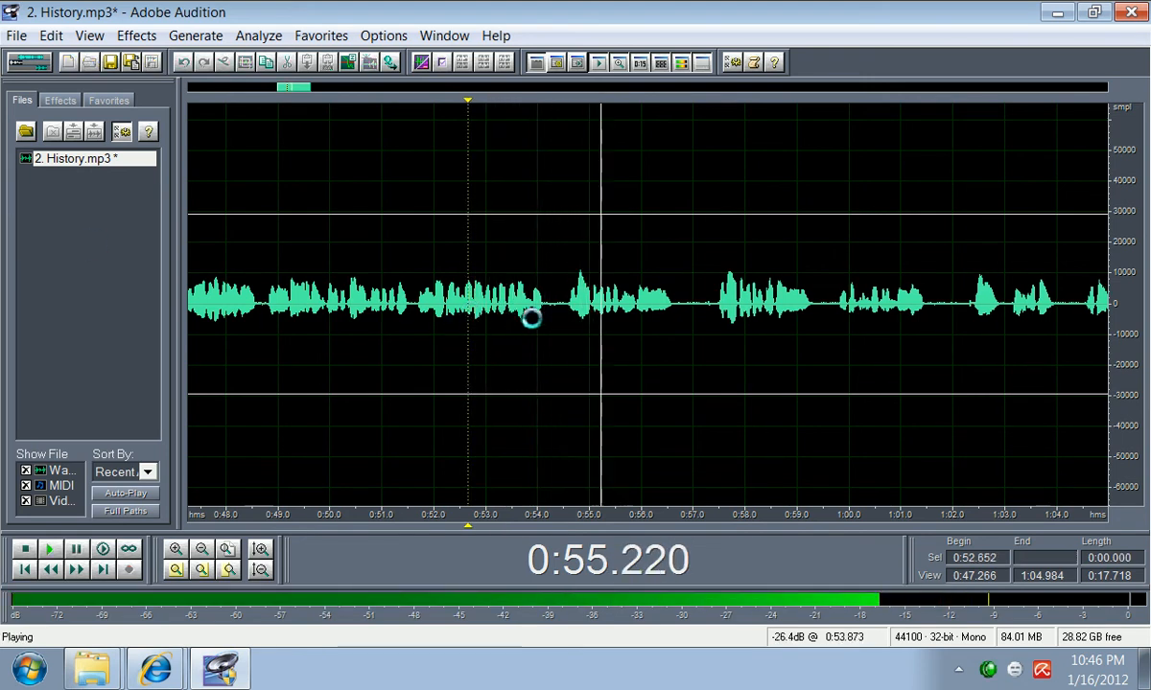
{"action": "key", "text": "space"}
{"action": "left_click_drag", "start_coordinate": [552, 310], "coordinate": [561, 309]}
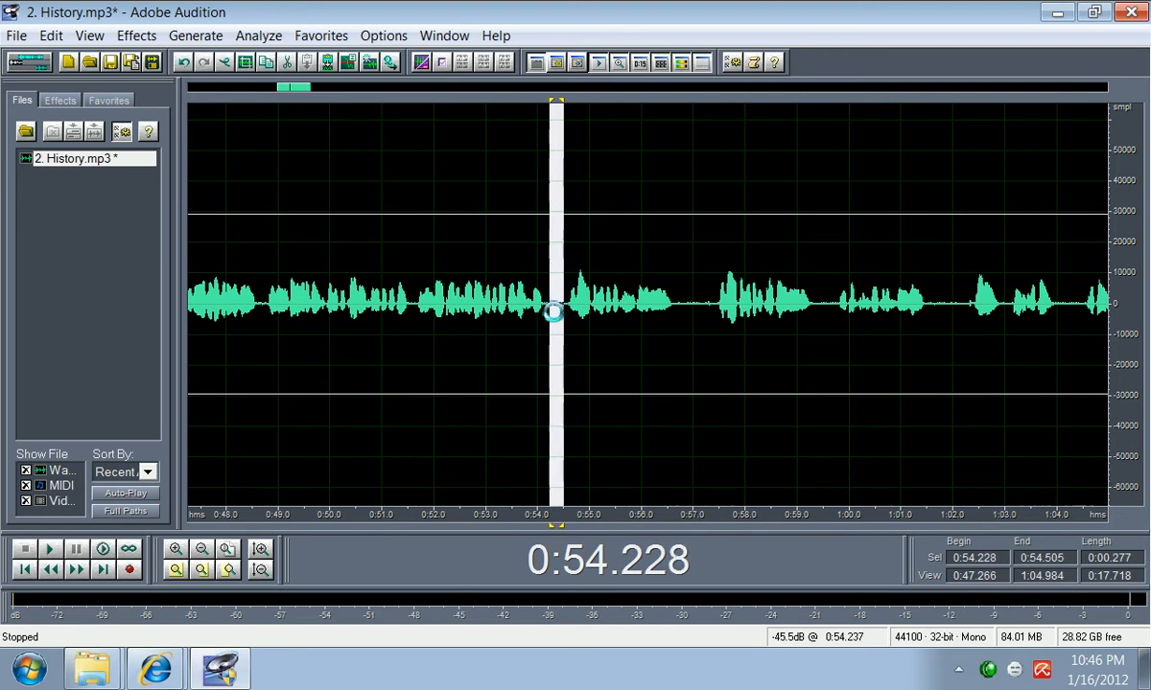
{"action": "key", "text": "Delete"}
{"action": "key", "text": "space"}
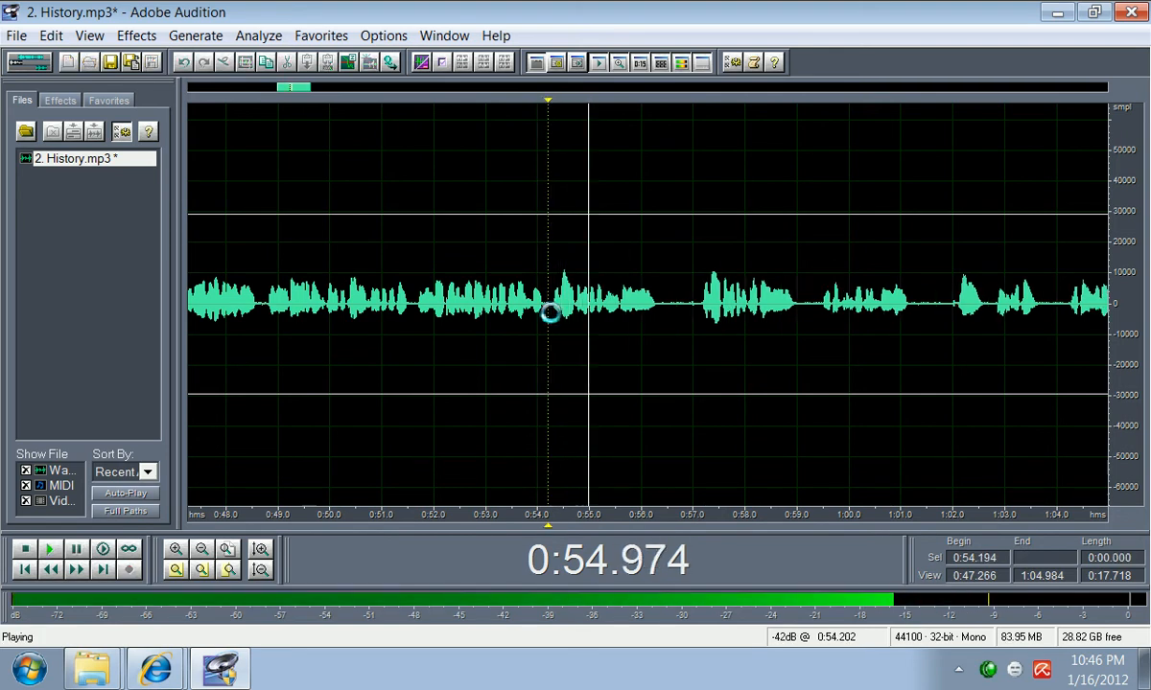
{"action": "key", "text": "space"}
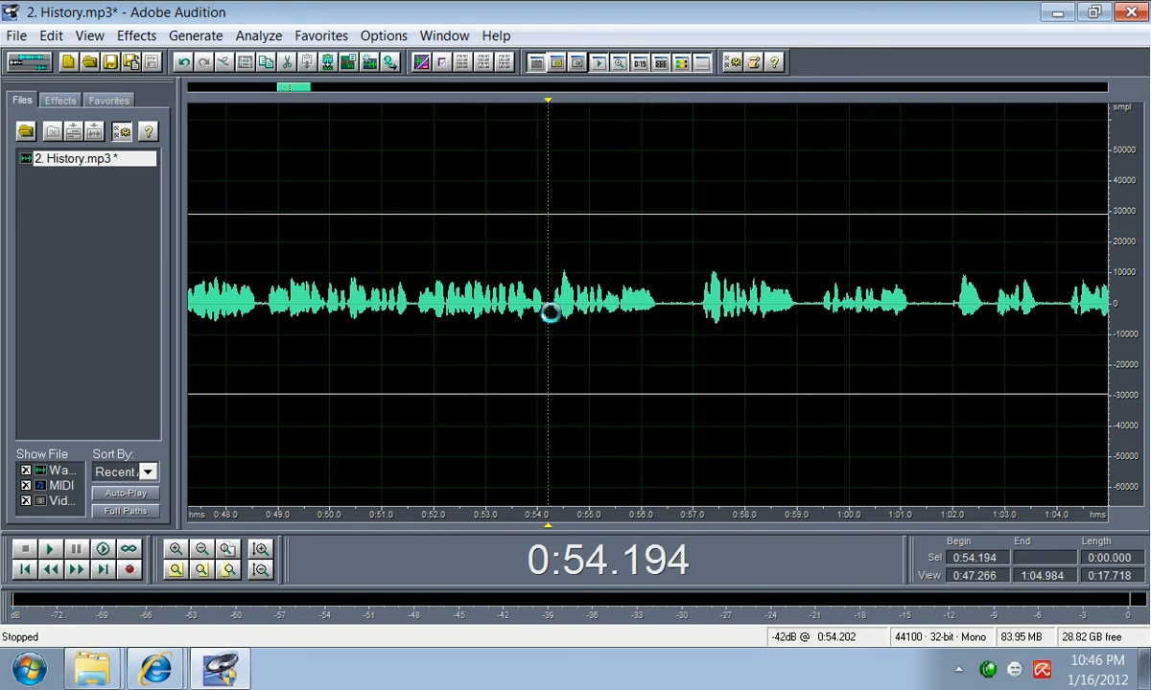
Step: Delete part of the silent gap before about 0:57, starting at about 0:56.38, and play the next phrase
{"action": "left_click", "coordinate": [661, 311], "text": "shift"}
{"action": "left_click", "coordinate": [661, 311]}
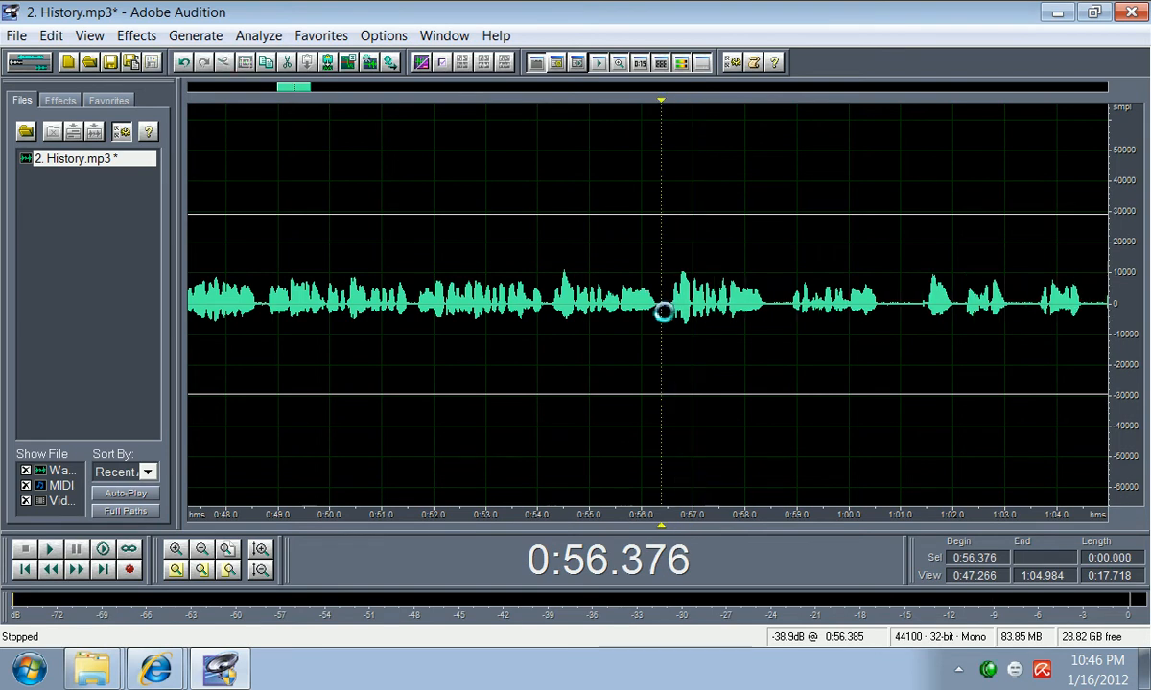
{"action": "key", "text": "space"}
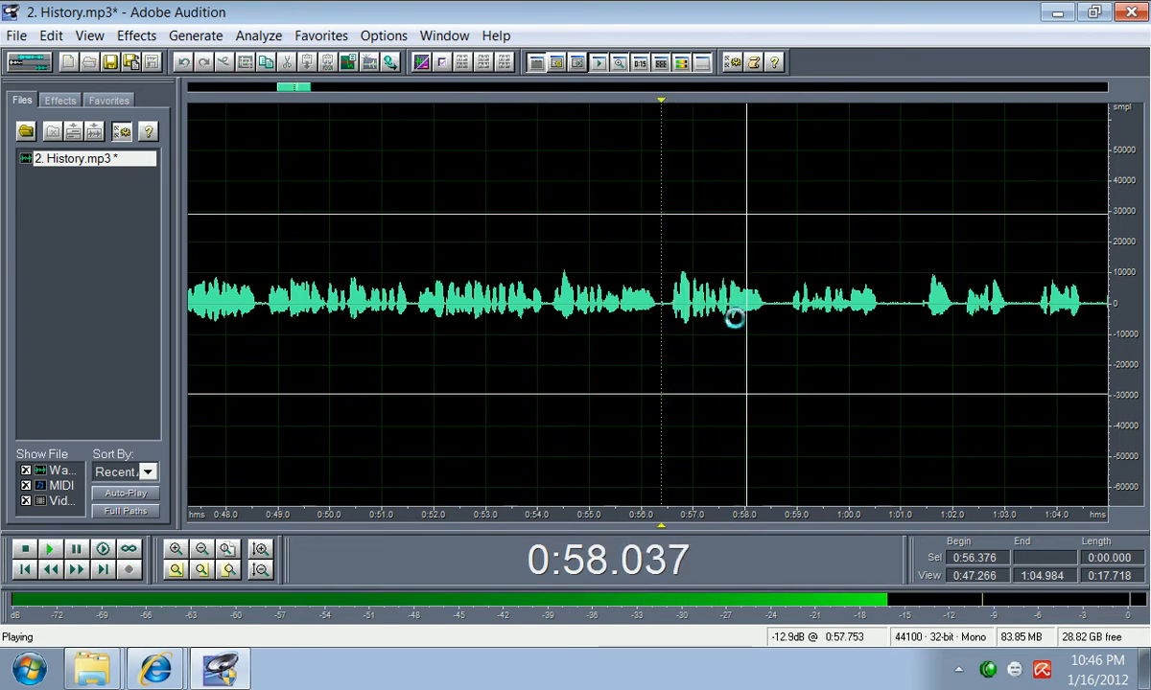
{"action": "key", "text": "space"}
Step: Delete the silence from about 0:58.44 to 0:58.73 and listen from the cut
{"action": "left_click_drag", "start_coordinate": [783, 310], "coordinate": [767, 311]}
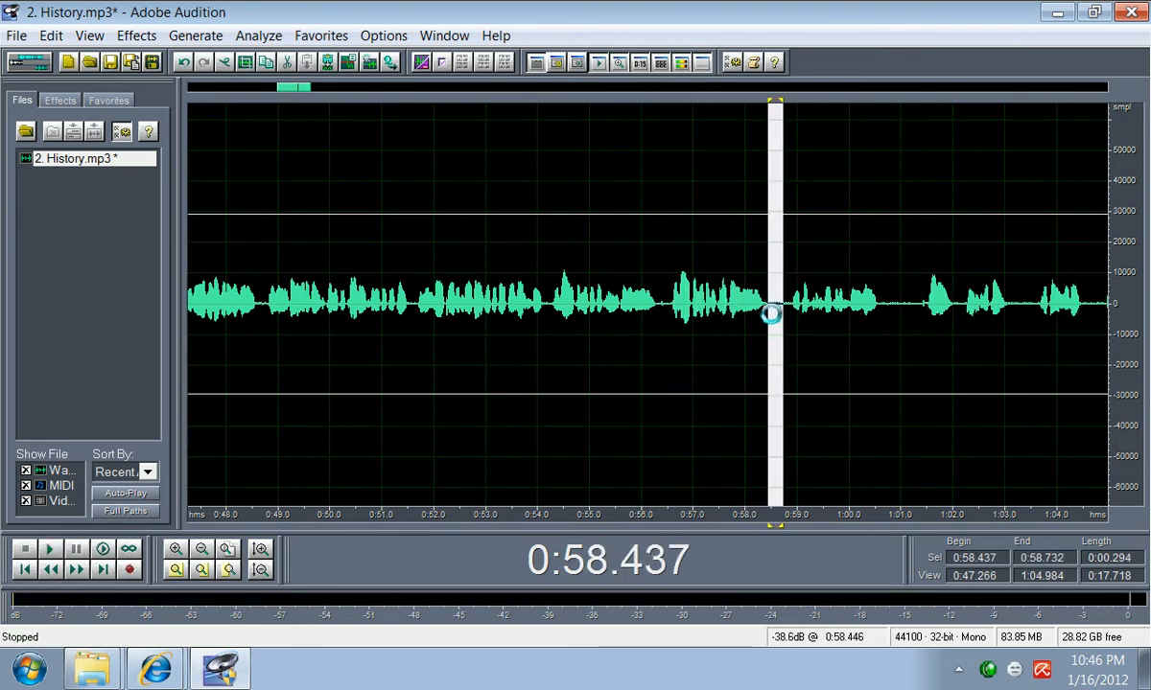
{"action": "left_click", "coordinate": [768, 311]}
{"action": "key", "text": "space"}
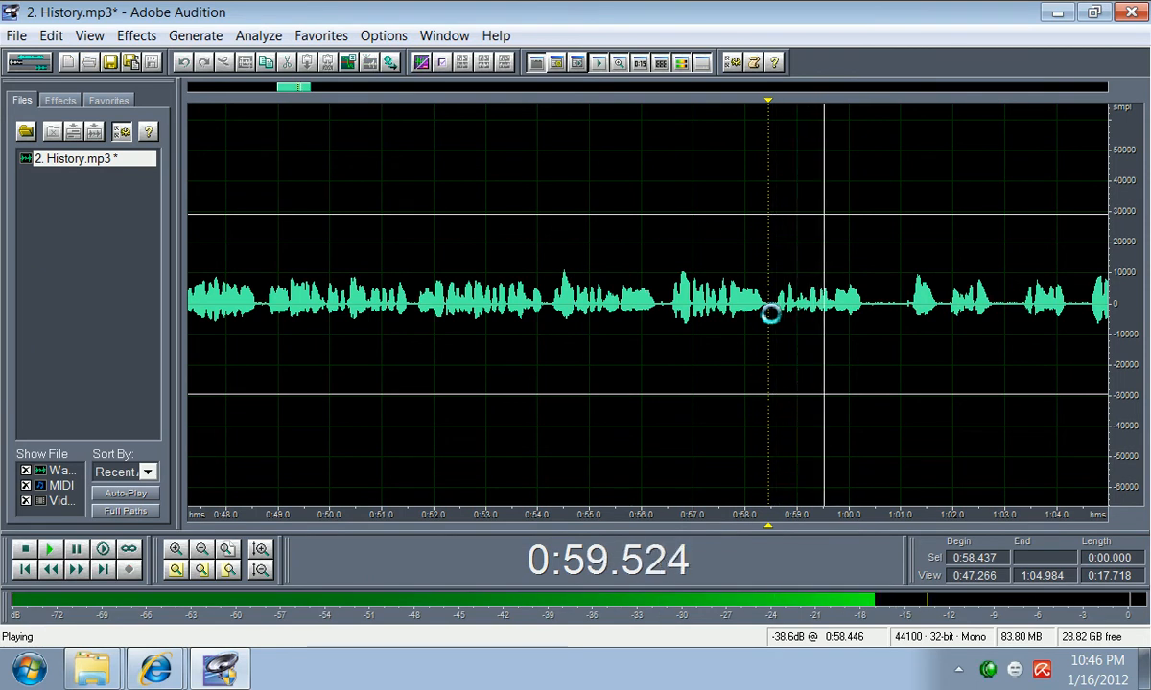
{"action": "key", "text": "space"}
Step: Delete the silence from about 1:00.26 to 1:00.90 and play through the phrases after the cut
{"action": "left_click_drag", "start_coordinate": [895, 309], "coordinate": [864, 309]}
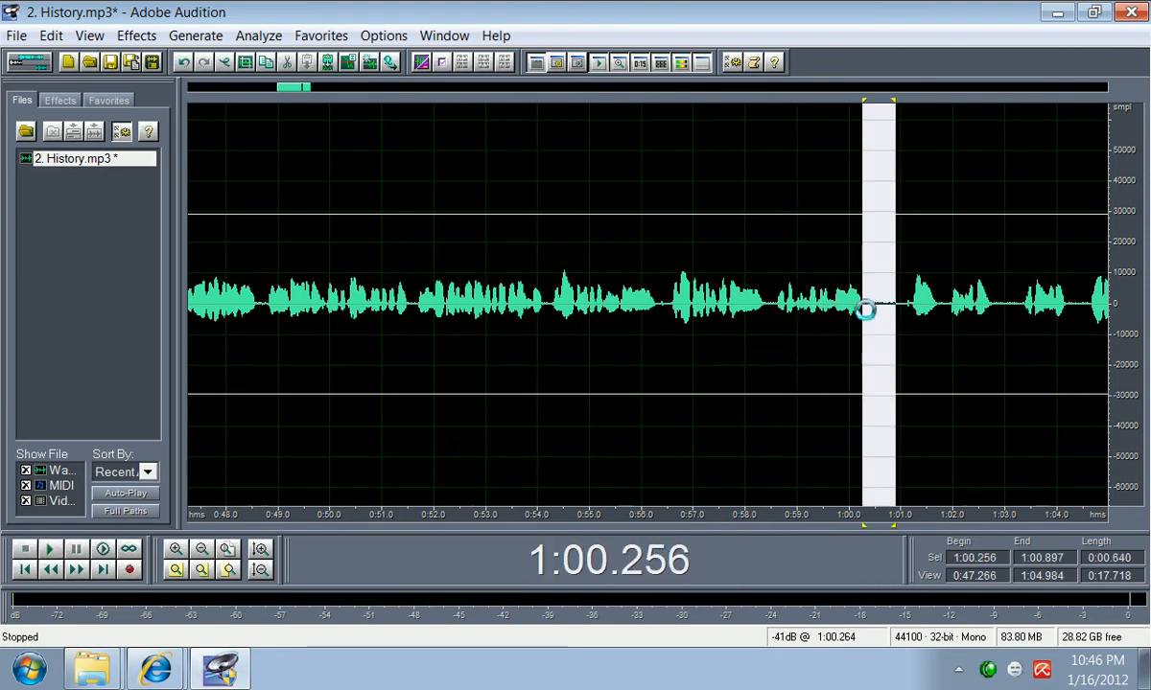
{"action": "left_click", "coordinate": [864, 309]}
{"action": "key", "text": "space"}
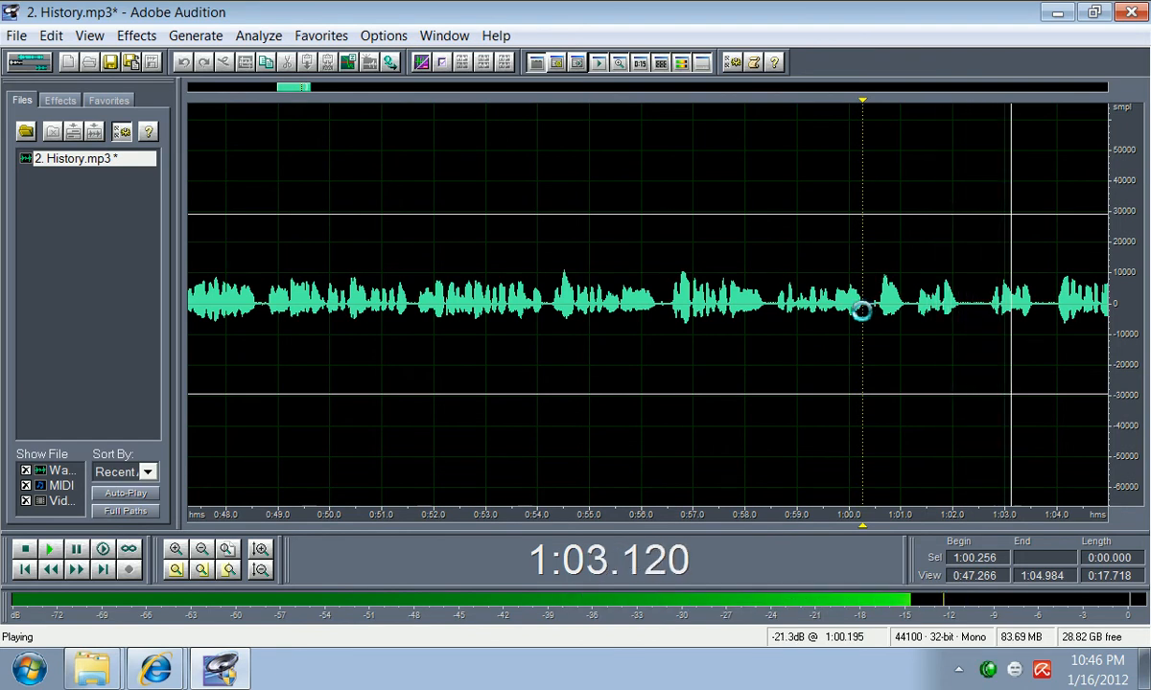
{"action": "key", "text": "space"}
Step: Delete the sliver from about 1:00.38 to 1:00.45 and part of the gap at about 1:01.07, then play from there
{"action": "left_click_drag", "start_coordinate": [874, 304], "coordinate": [870, 304]}
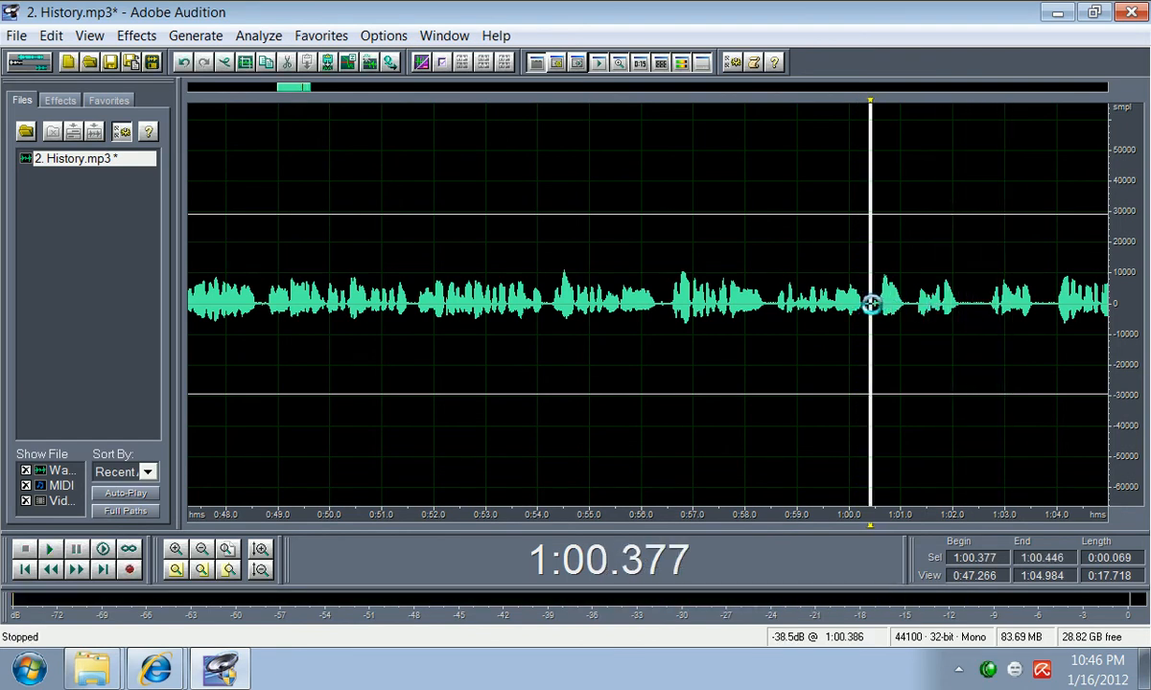
{"action": "left_click", "coordinate": [904, 306]}
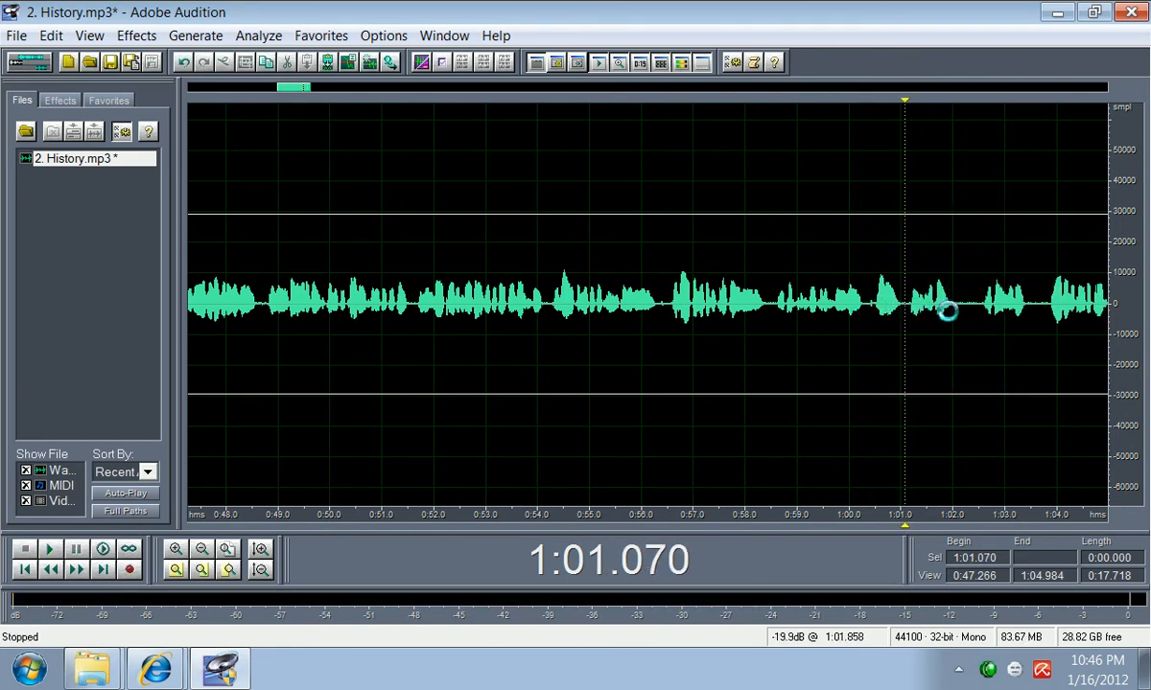
{"action": "key", "text": "space"}
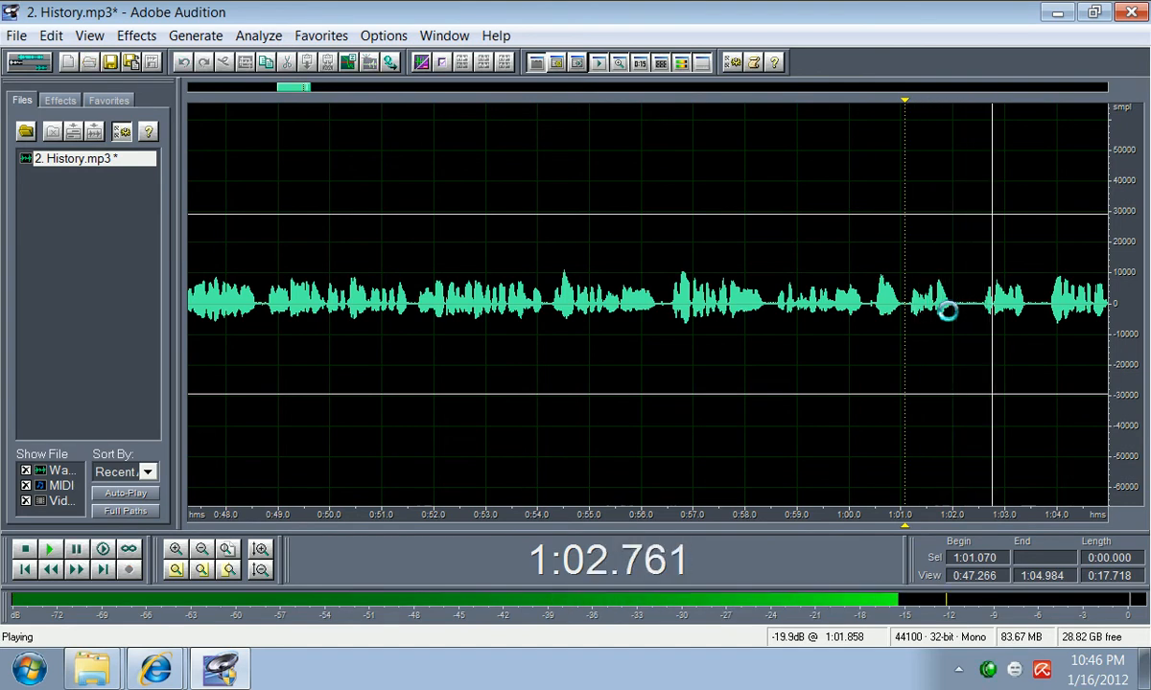
{"action": "key", "text": "space"}
Step: Play briefly from about 1:01.07, delete part of the silent gap starting at about 1:01.95, and play from the cut
{"action": "left_click_drag", "start_coordinate": [296, 99], "coordinate": [316, 99]}
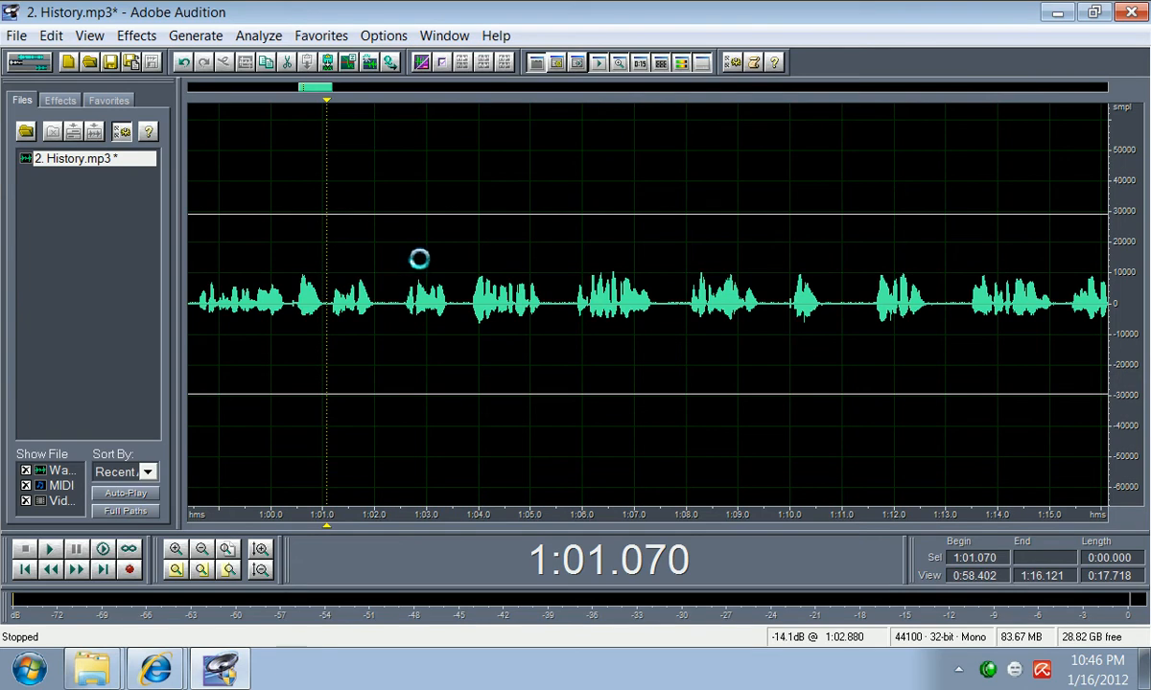
{"action": "key", "text": "space"}
{"action": "key", "text": "space"}
{"action": "left_click_drag", "start_coordinate": [372, 305], "coordinate": [381, 305]}
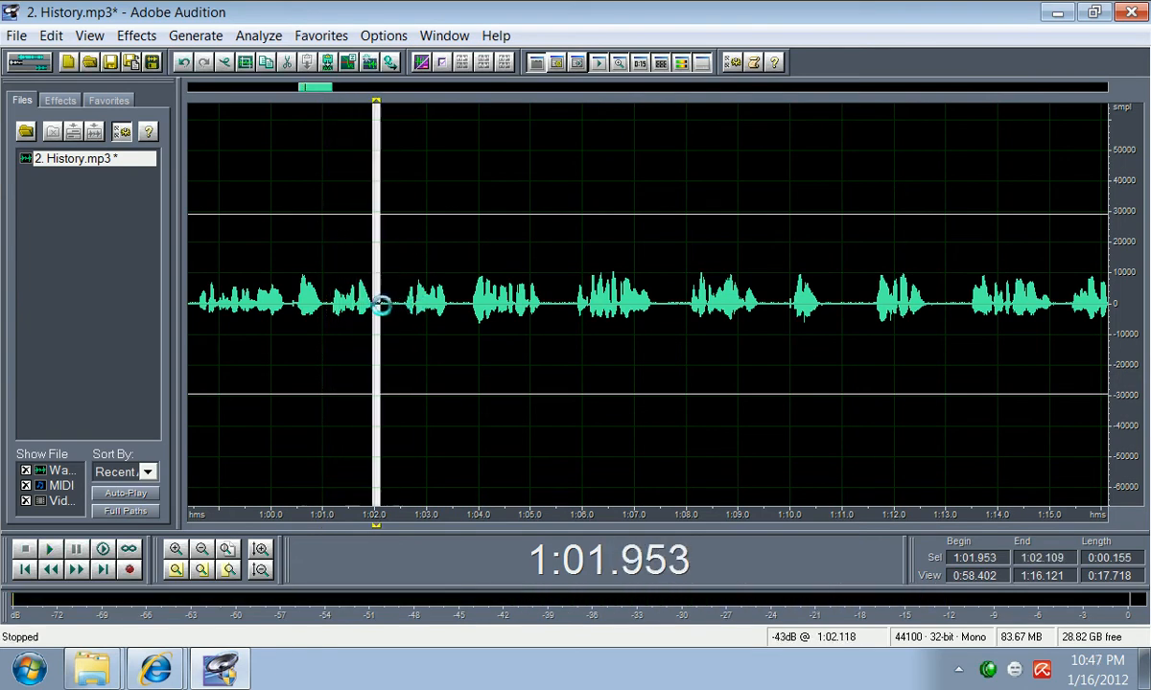
{"action": "left_click", "coordinate": [386, 312]}
{"action": "key", "text": "space"}
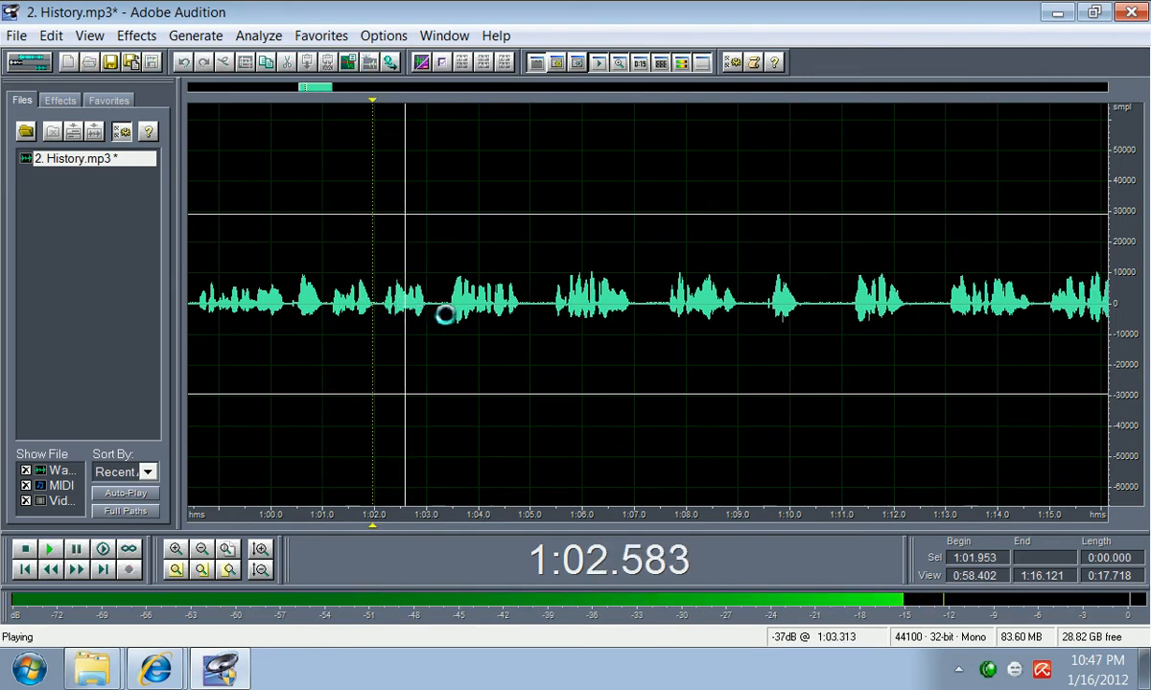
Step: Delete part of the silent gap starting at about 1:03.01 and play the next phrase from the cut
{"action": "key", "text": "space"}
{"action": "left_click_drag", "start_coordinate": [427, 307], "coordinate": [439, 307]}
{"action": "key", "text": "Delete"}
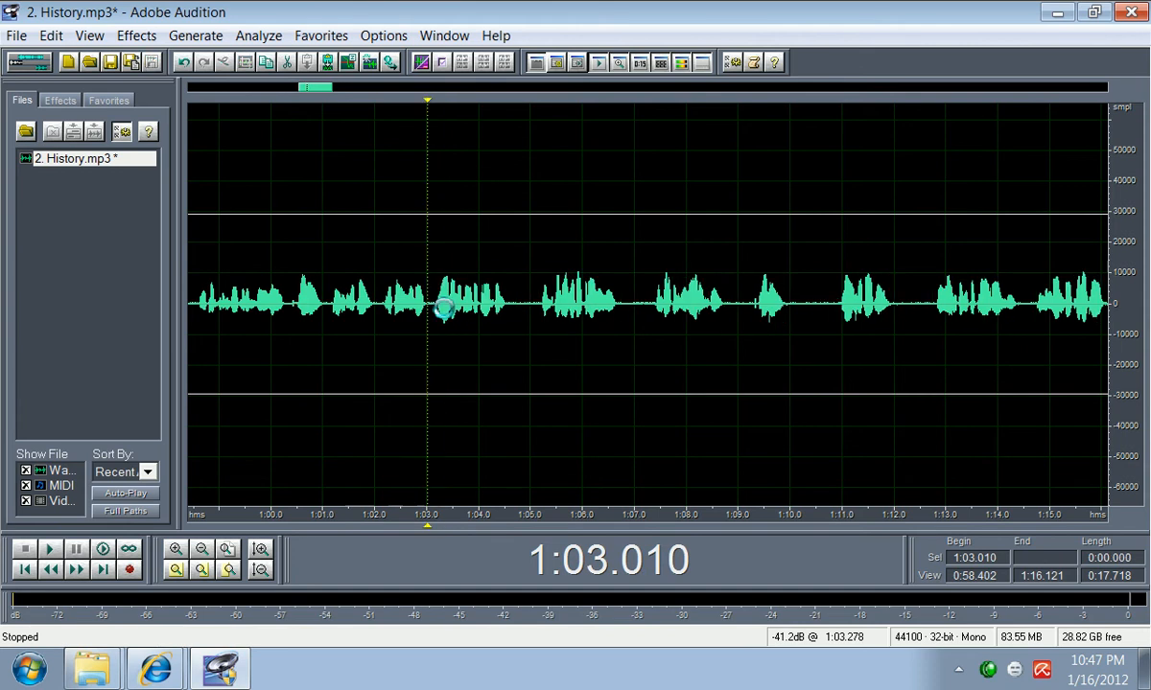
{"action": "key", "text": "space"}
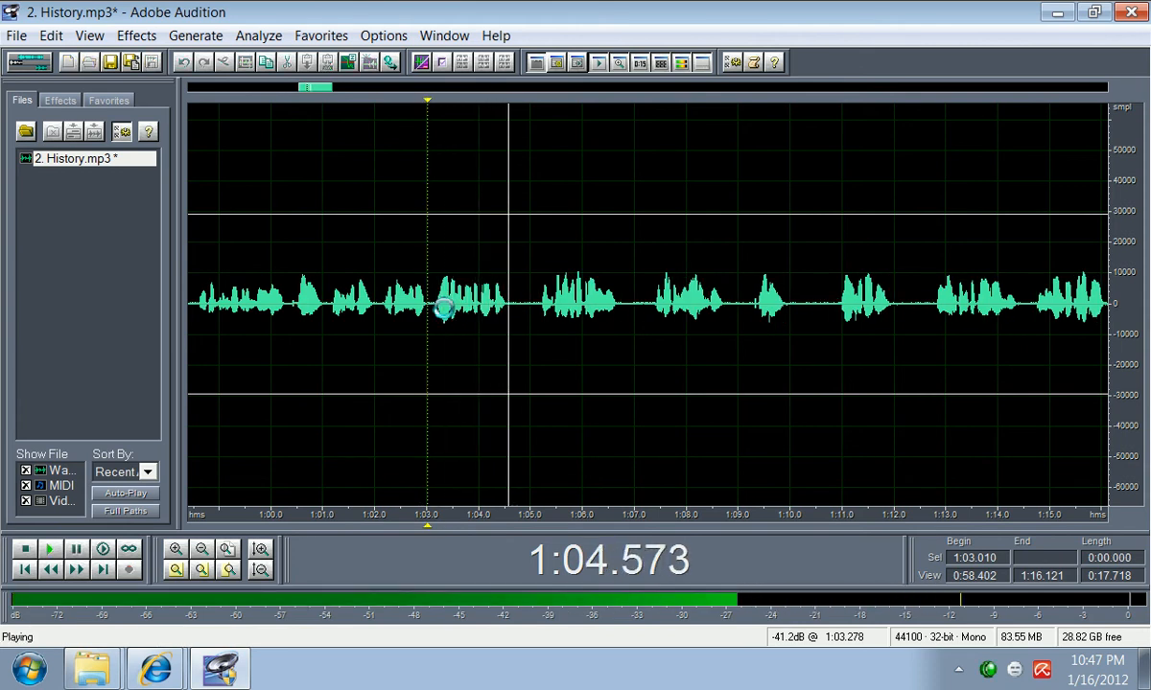
Step: Delete the silence from about 1:04.55 to 1:04.81 and play the next phrase from the cut
{"action": "key", "text": "space"}
{"action": "left_click", "coordinate": [506, 305]}
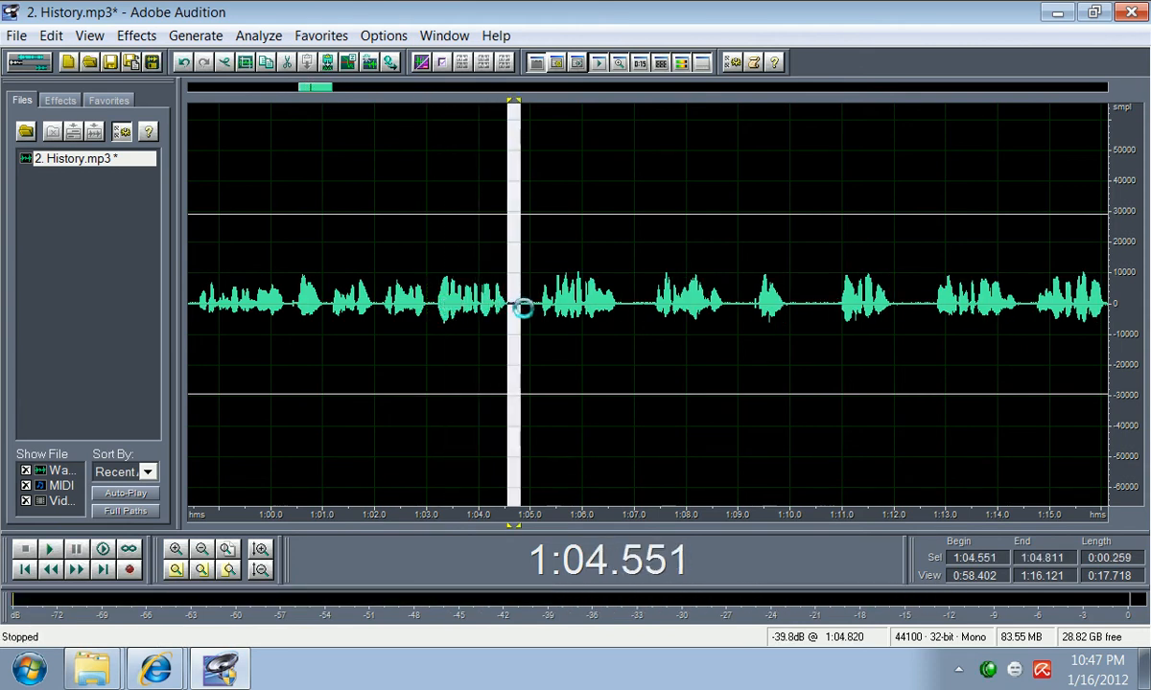
{"action": "key", "text": "space"}
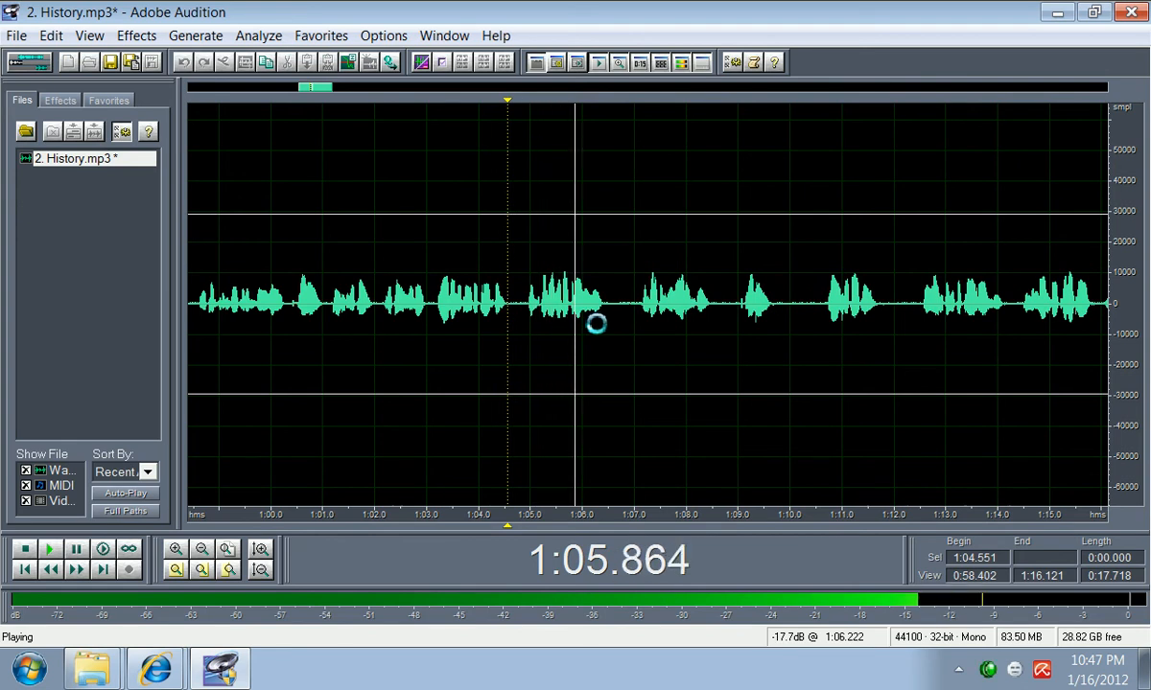
Step: Try deleting the whole silent gap from about 1:06.49 to 1:07.15, and undo the deletion
{"action": "key", "text": "space"}
{"action": "left_click_drag", "start_coordinate": [608, 312], "coordinate": [642, 320]}
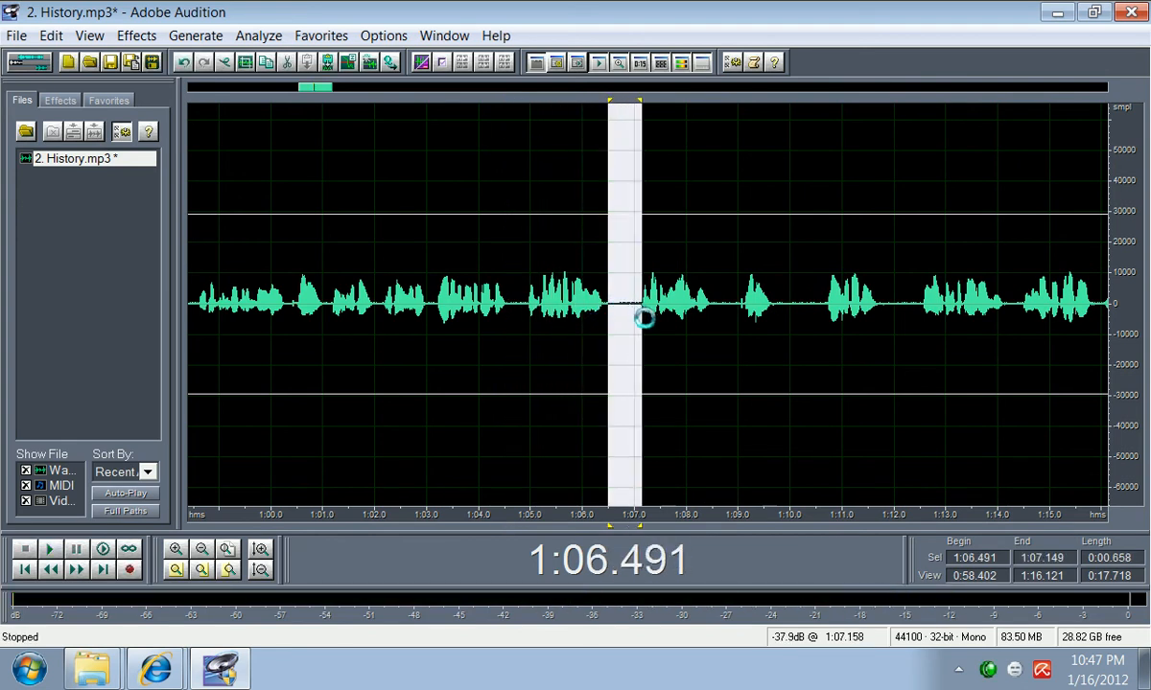
{"action": "key", "text": "Delete"}
{"action": "key", "text": "ctrl+z"}
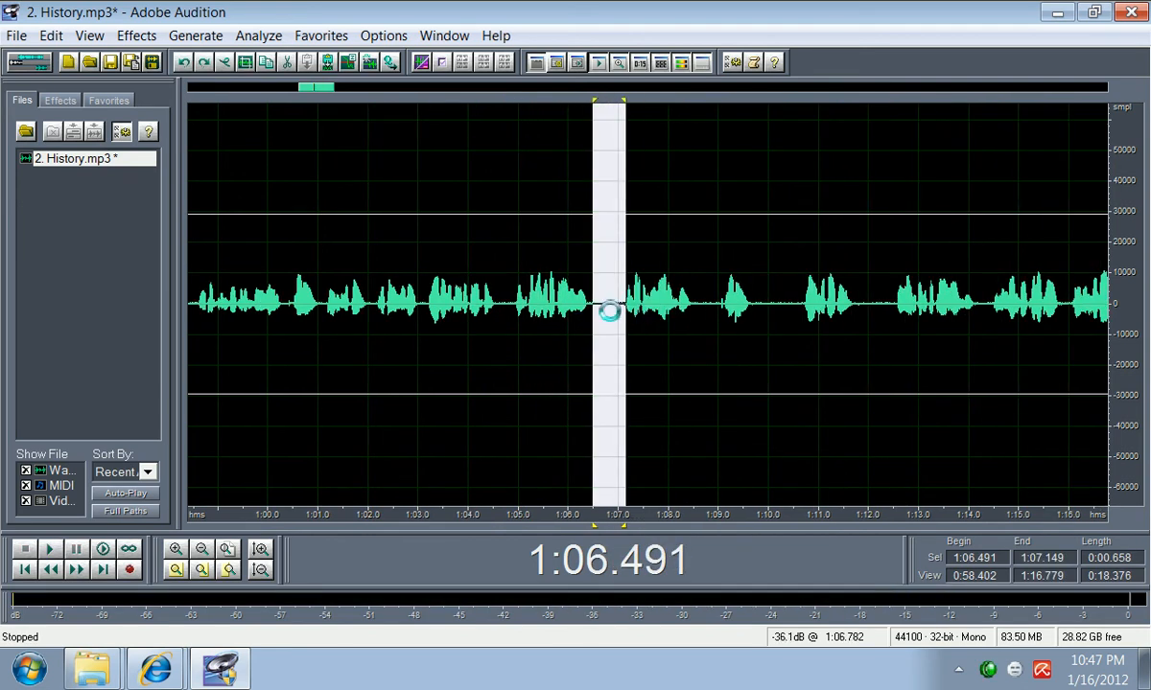
Step: Delete parts of the silent gaps starting at about 1:06.40 and 1:08.16, playing from each cut
{"action": "left_click", "coordinate": [606, 309]}
{"action": "left_click_drag", "start_coordinate": [604, 312], "coordinate": [596, 313]}
{"action": "key", "text": "Delete"}
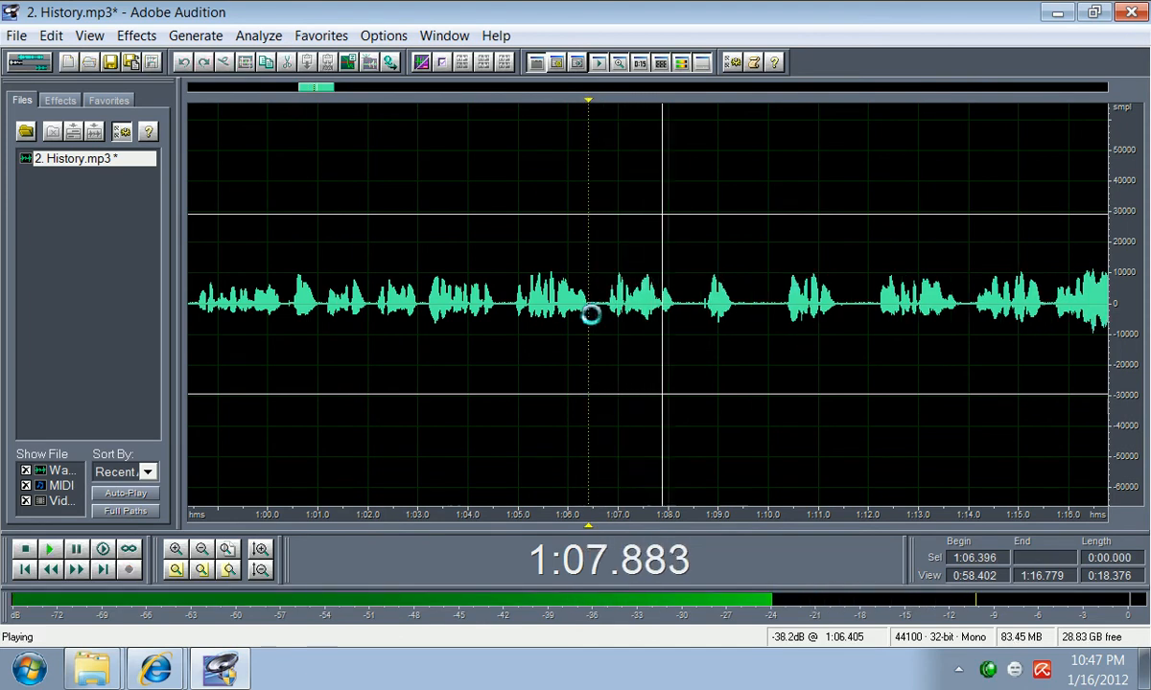
{"action": "key", "text": "space"}
{"action": "left_click_drag", "start_coordinate": [676, 309], "coordinate": [687, 309]}
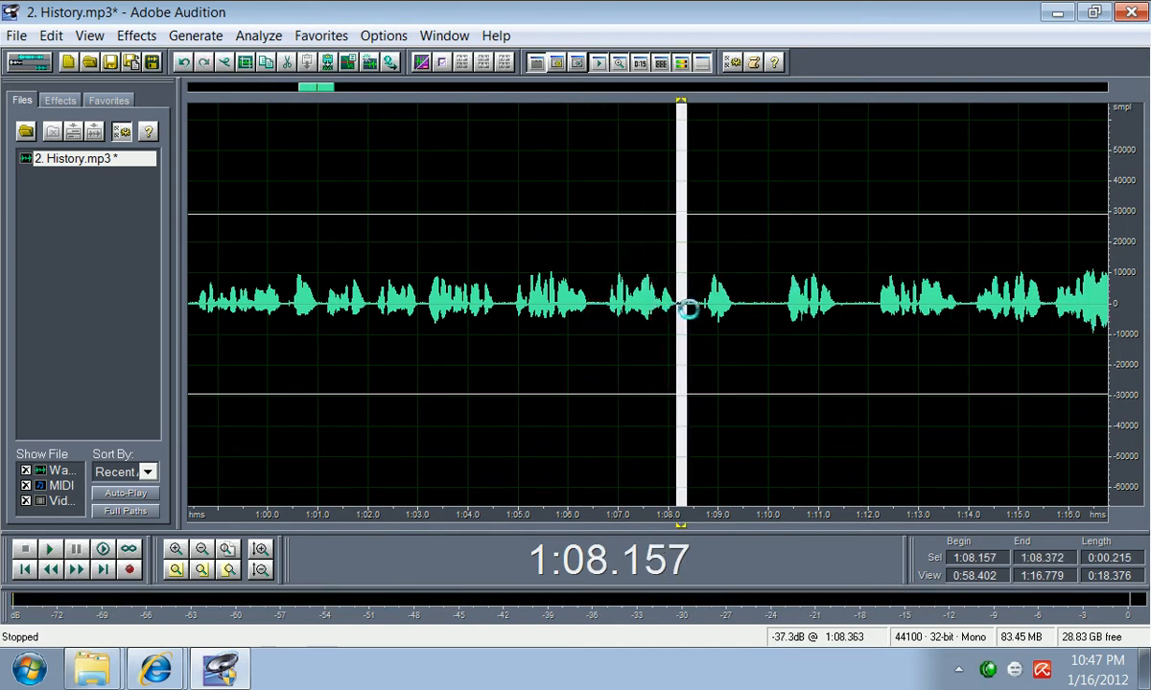
{"action": "key", "text": "Delete"}
{"action": "key", "text": "space"}
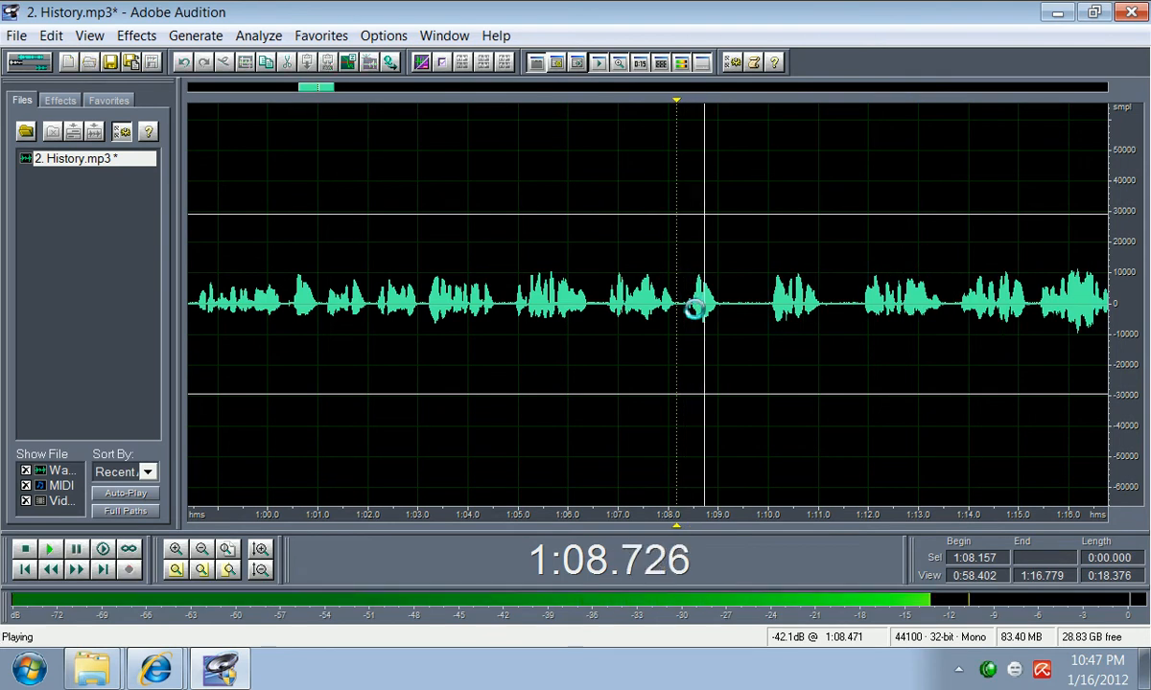
Step: Delete the silences from about 1:09.00 to 1:09.82 and from about 1:10.31 to 1:10.88, playing from each cut
{"action": "key", "text": "space"}
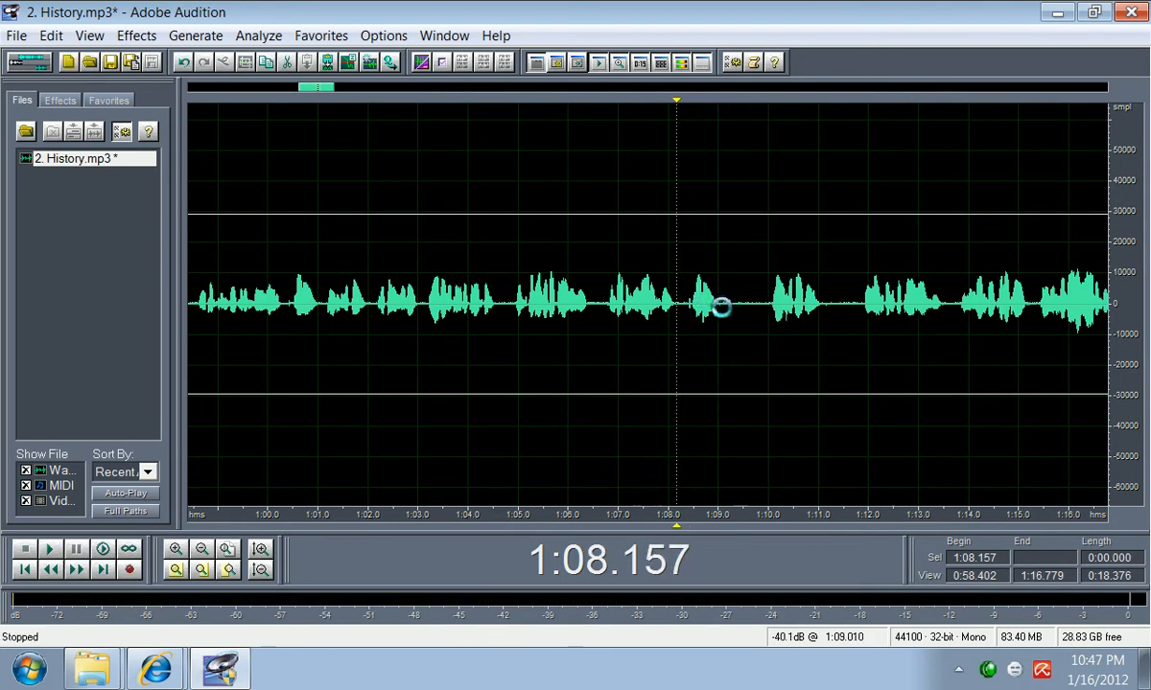
{"action": "left_click_drag", "start_coordinate": [719, 307], "coordinate": [760, 314]}
{"action": "key", "text": "Delete"}
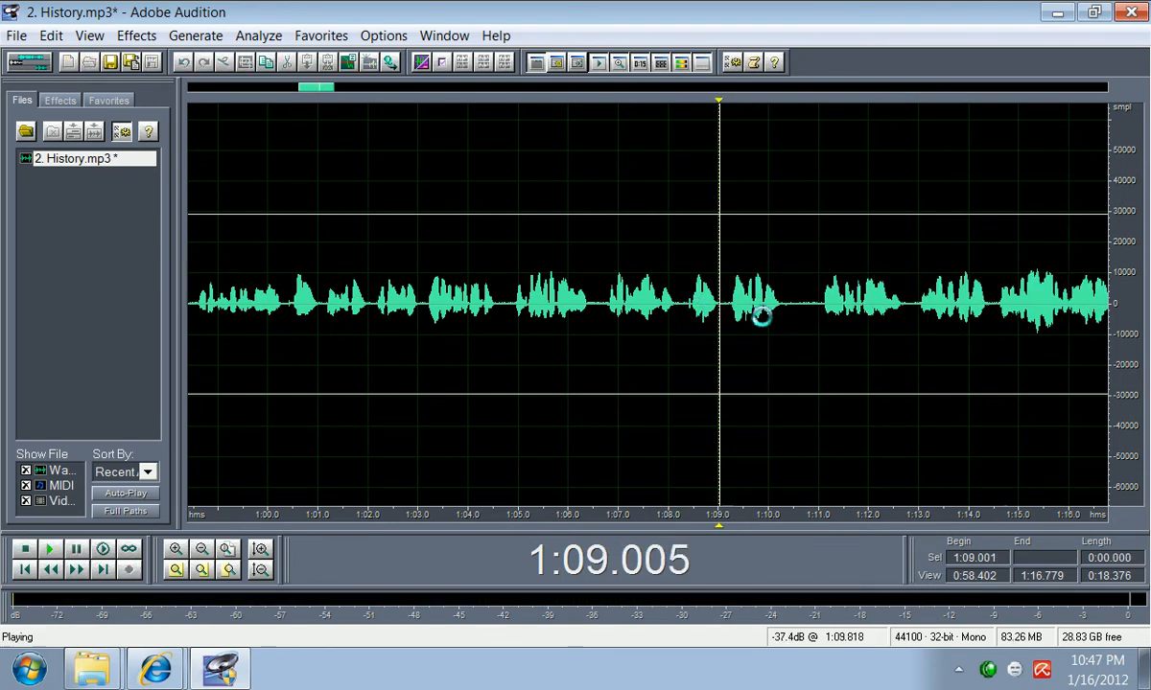
{"action": "key", "text": "space"}
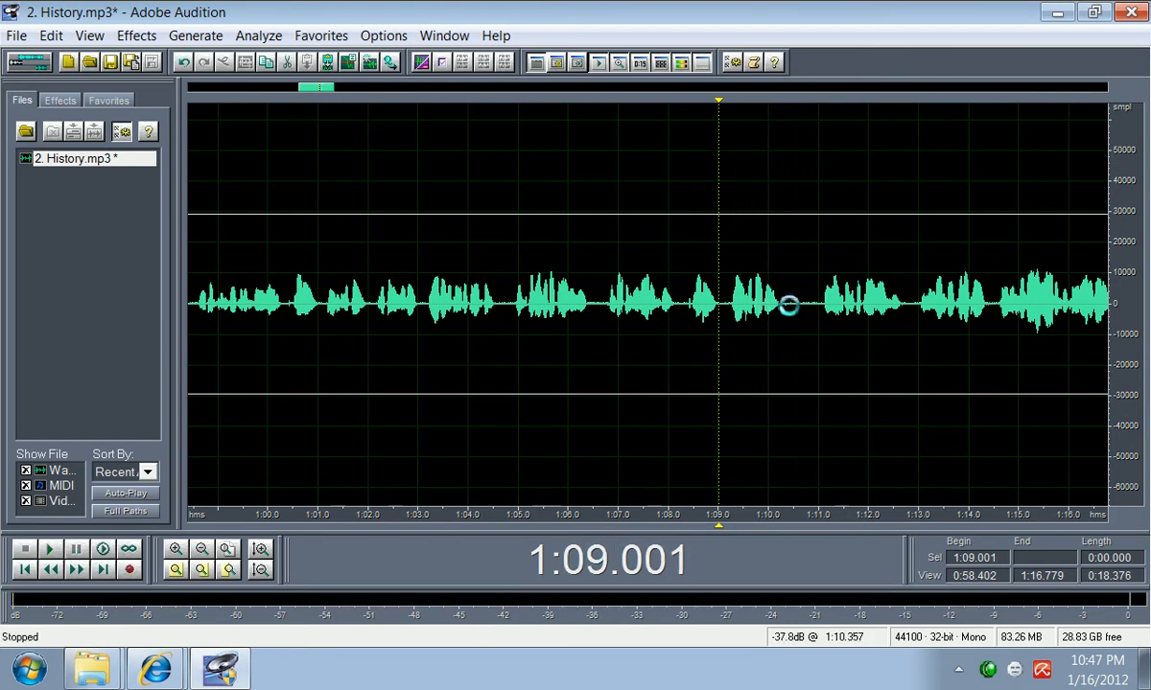
{"action": "left_click_drag", "start_coordinate": [784, 307], "coordinate": [811, 315]}
{"action": "key", "text": "Delete"}
{"action": "key", "text": "space"}
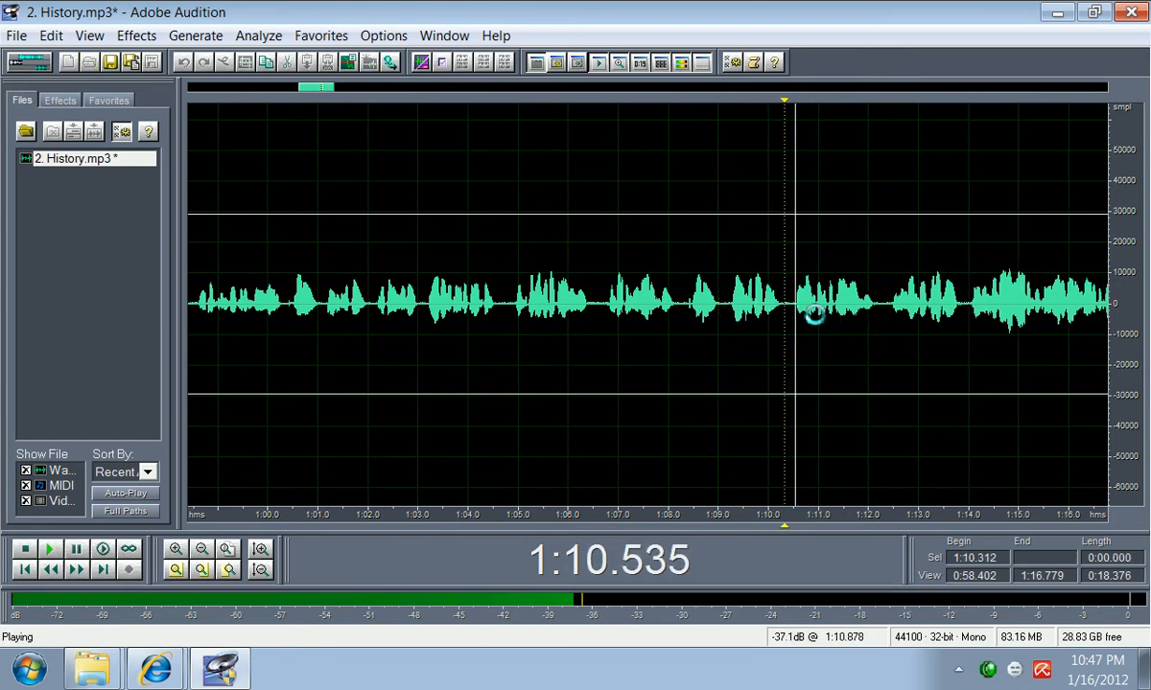
Step: Delete the silence from about 1:12.11 to 1:12.32 and listen onward, resuming playback at about 1:15.02
{"action": "key", "text": "space"}
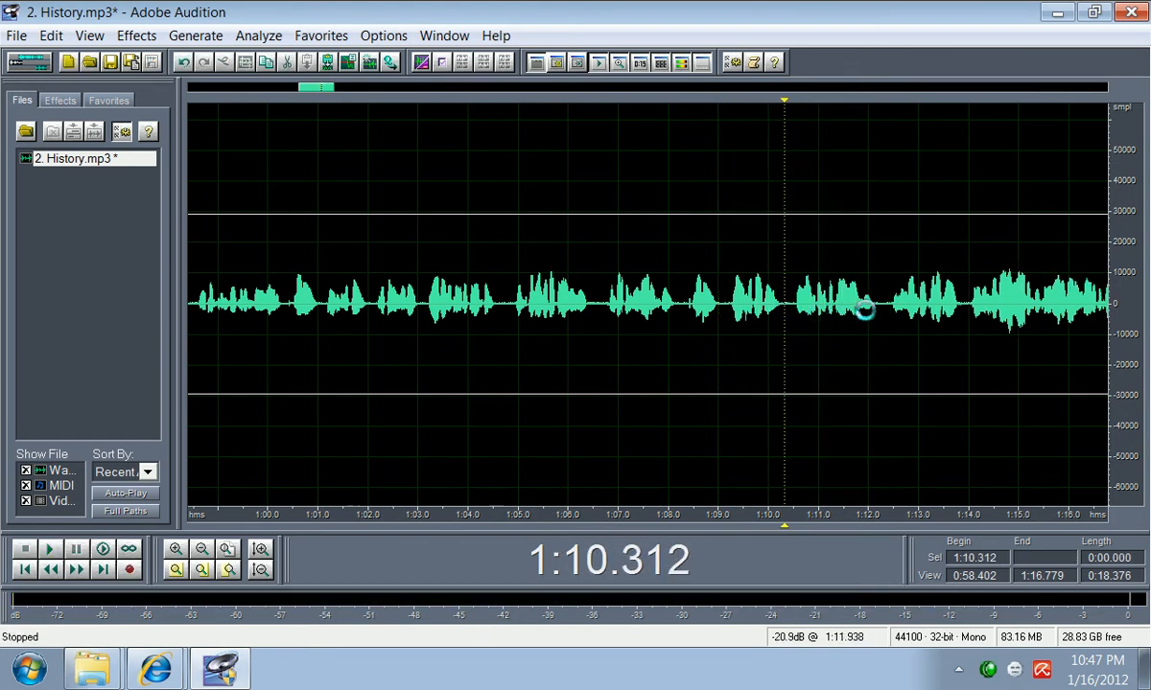
{"action": "left_click_drag", "start_coordinate": [874, 311], "coordinate": [885, 310]}
{"action": "key", "text": "Delete"}
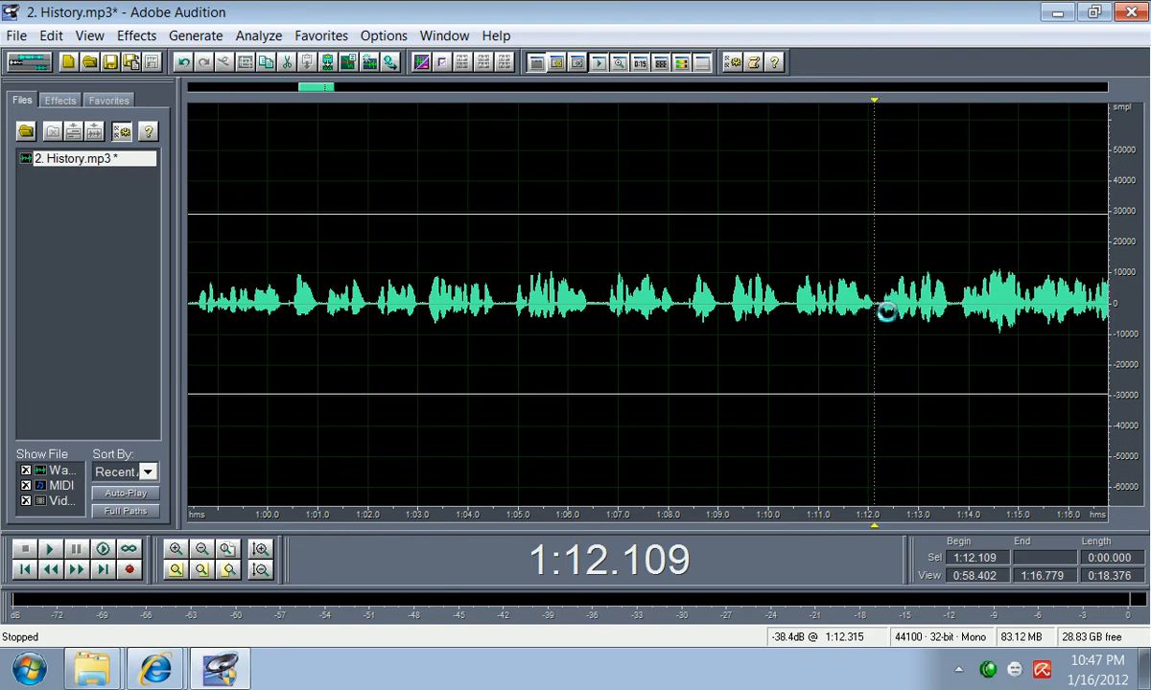
{"action": "key", "text": "space"}
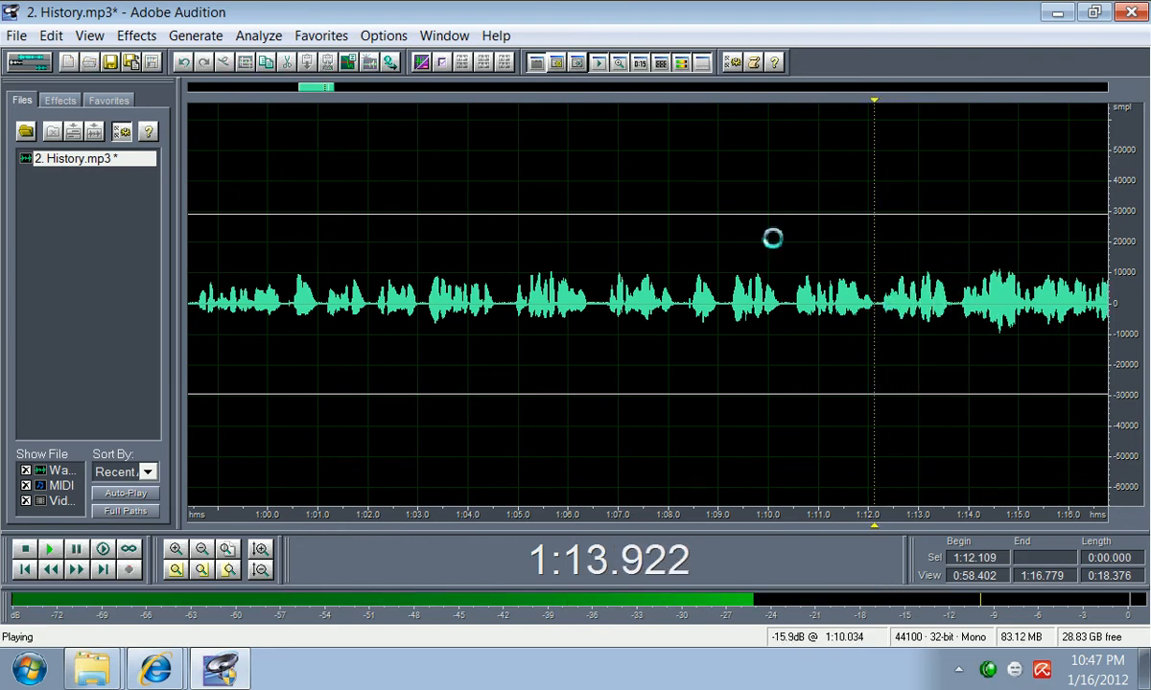
{"action": "left_click_drag", "start_coordinate": [313, 90], "coordinate": [352, 101]}
{"action": "key", "text": "space"}
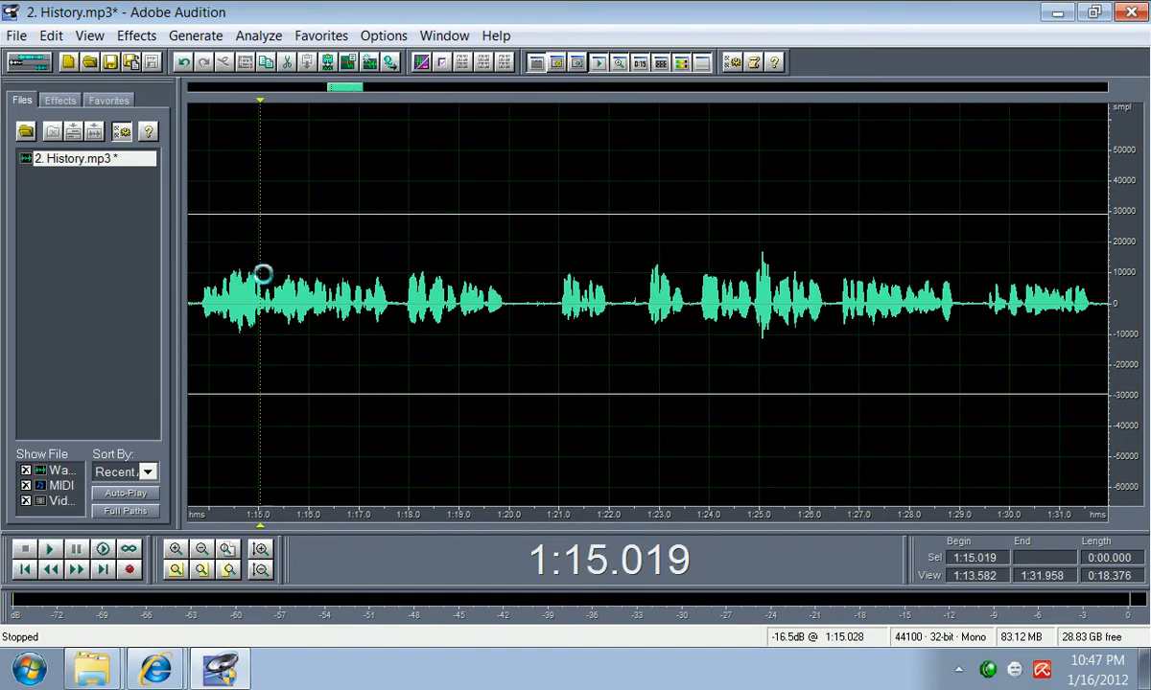
{"action": "key", "text": "space"}
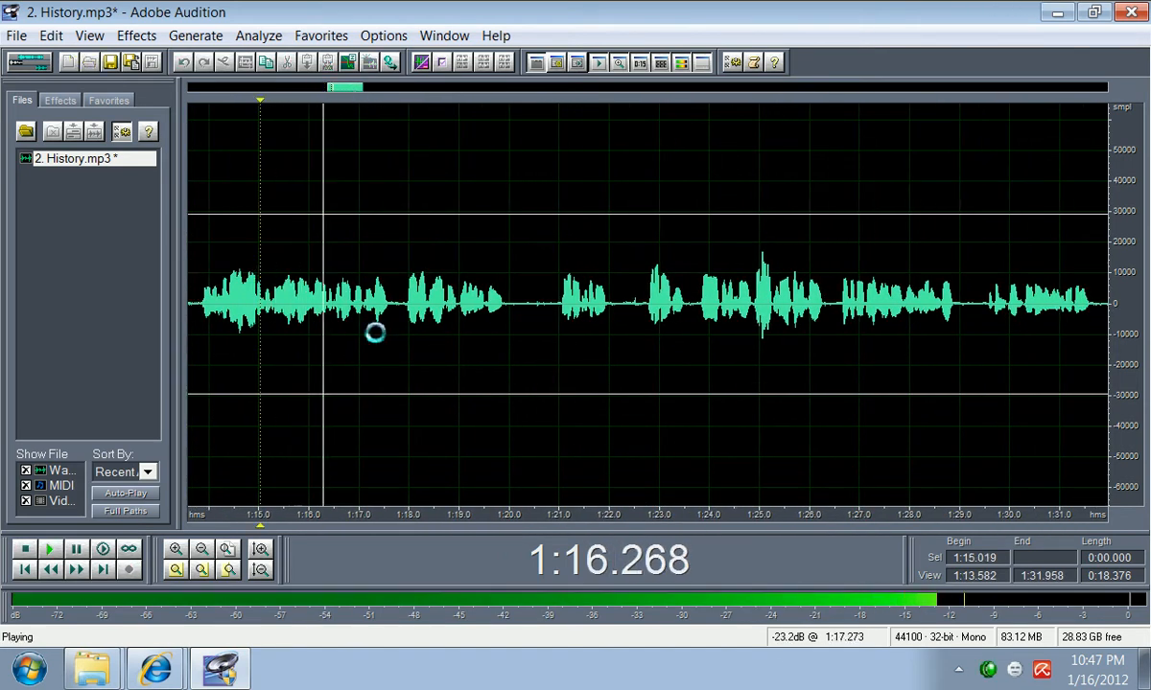
Step: Delete the silence from about 1:17.68 to 1:17.86 and most of the gap starting at about 1:19.80, playing from each cut
{"action": "key", "text": "space"}
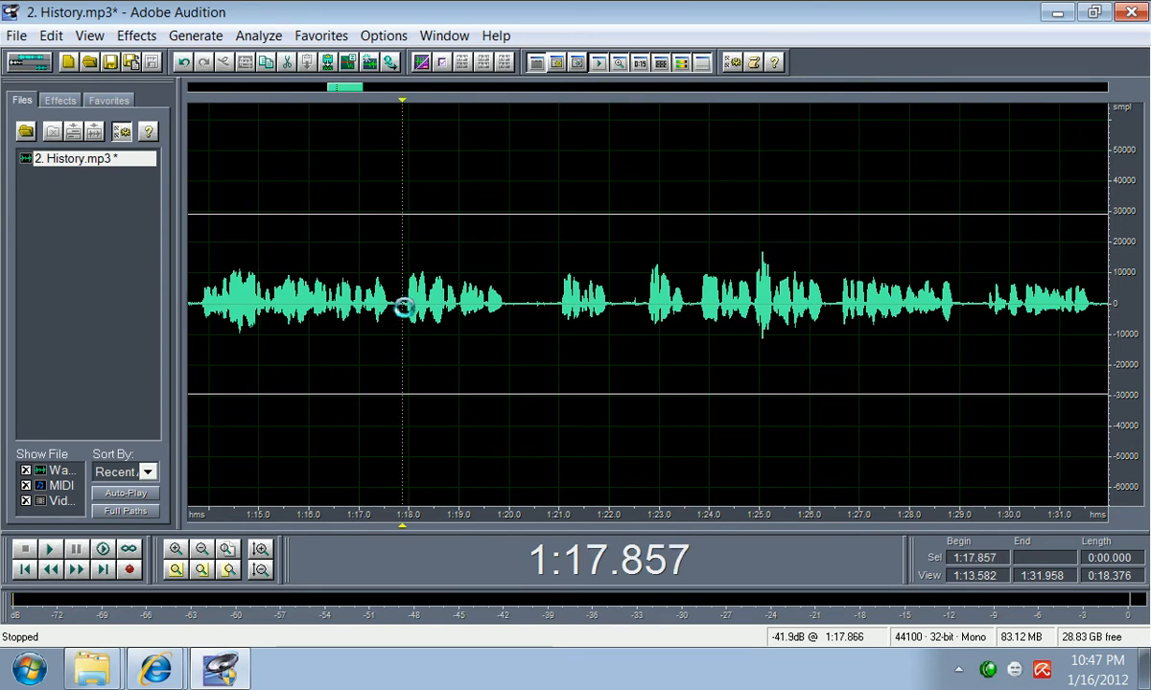
{"action": "left_click_drag", "start_coordinate": [402, 307], "coordinate": [397, 307]}
{"action": "key", "text": "Delete"}
{"action": "key", "text": "space"}
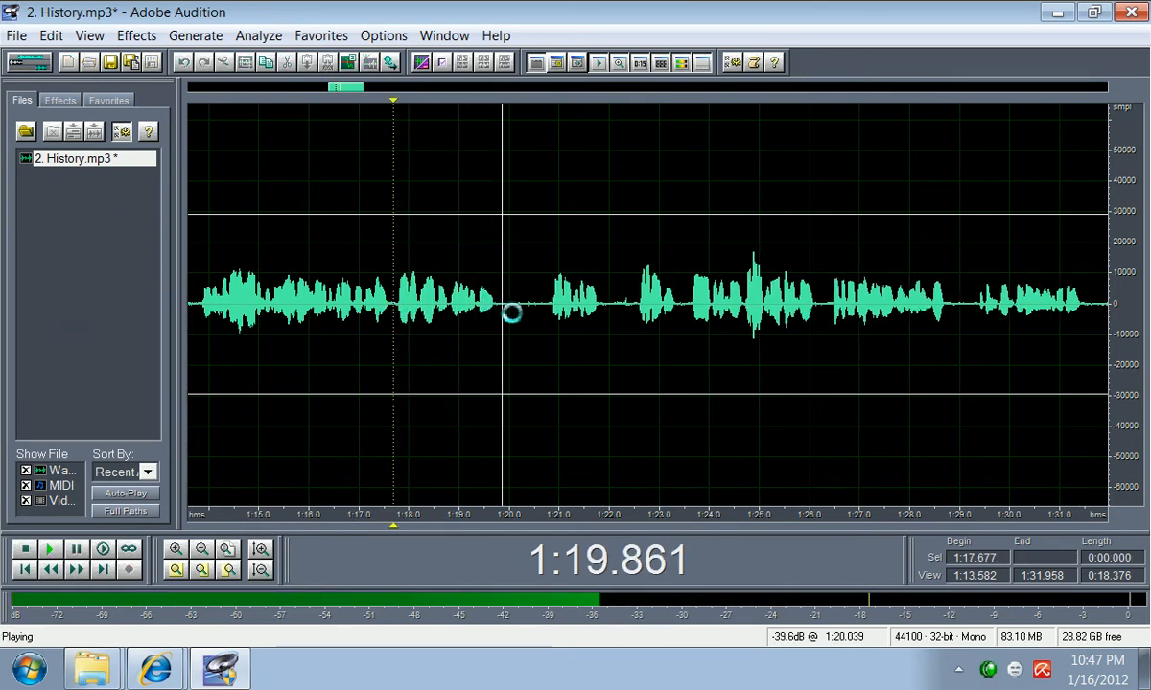
{"action": "key", "text": "space"}
{"action": "left_click_drag", "start_coordinate": [539, 316], "coordinate": [503, 314]}
{"action": "key", "text": "Delete"}
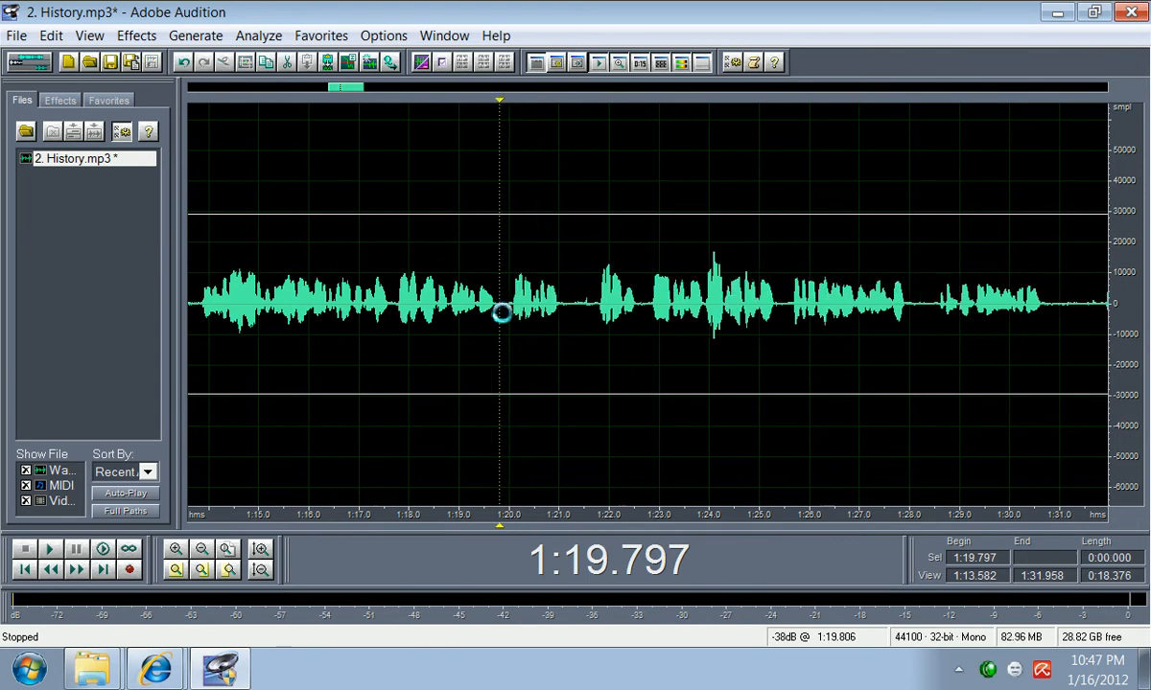
{"action": "key", "text": "space"}
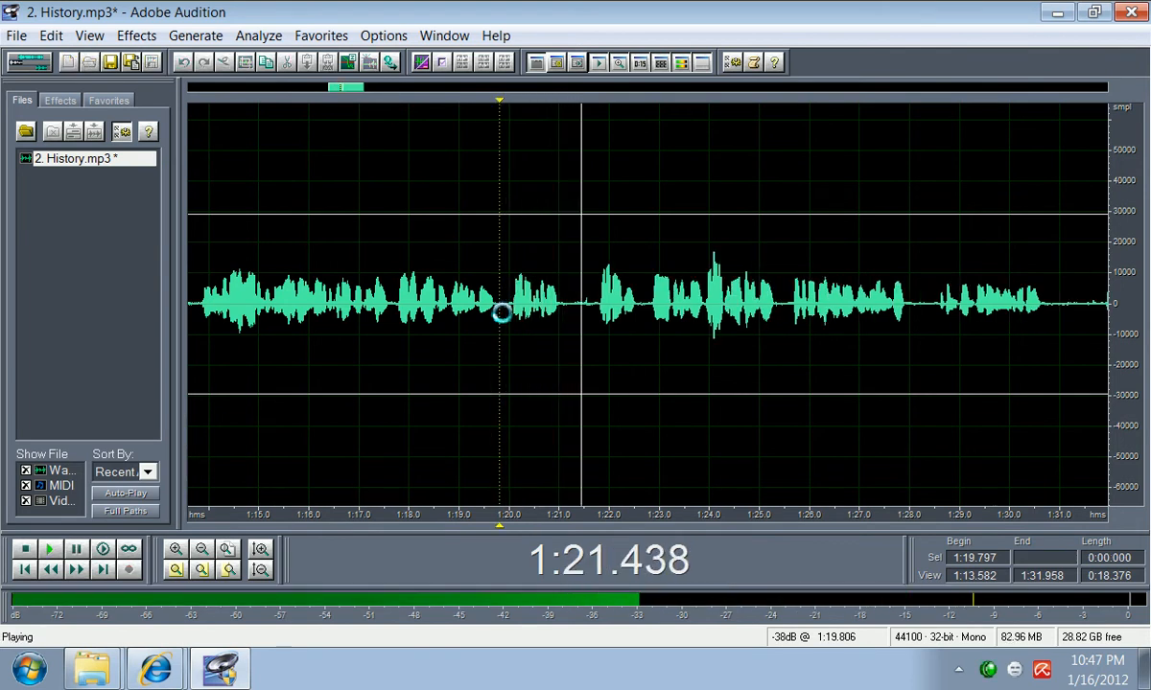
Step: Delete part of the silent gap starting at about 1:21.11 and play the following phrases from the cut
{"action": "key", "text": "space"}
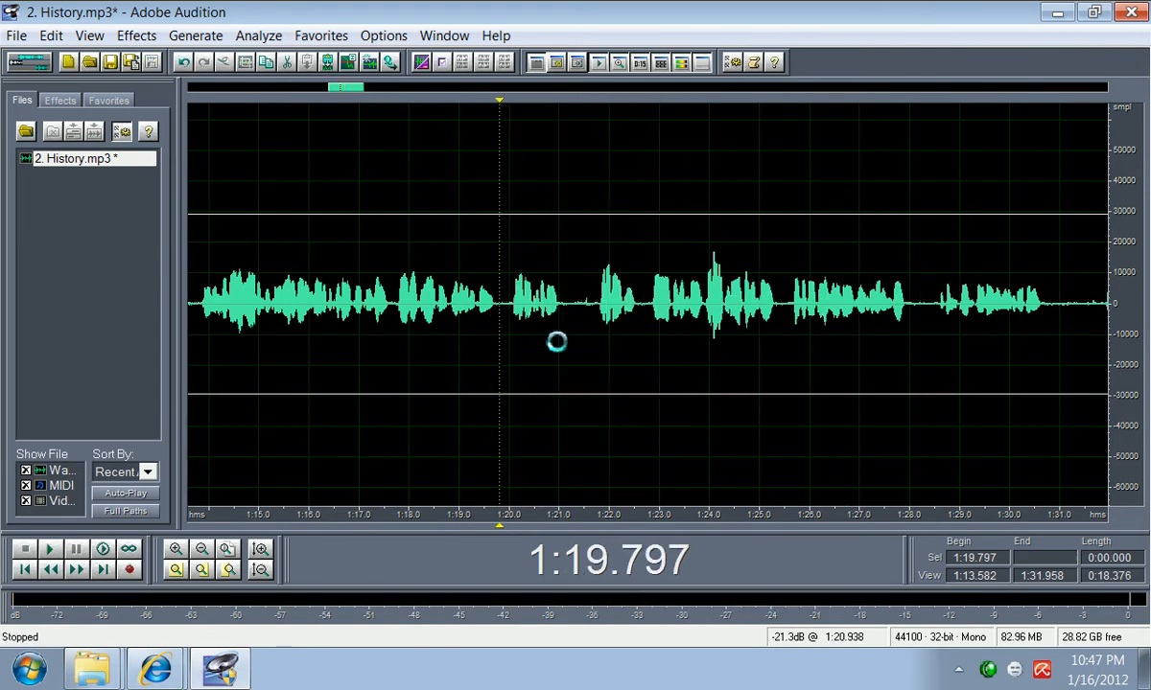
{"action": "left_click_drag", "start_coordinate": [590, 308], "coordinate": [568, 314]}
{"action": "key", "text": "Delete"}
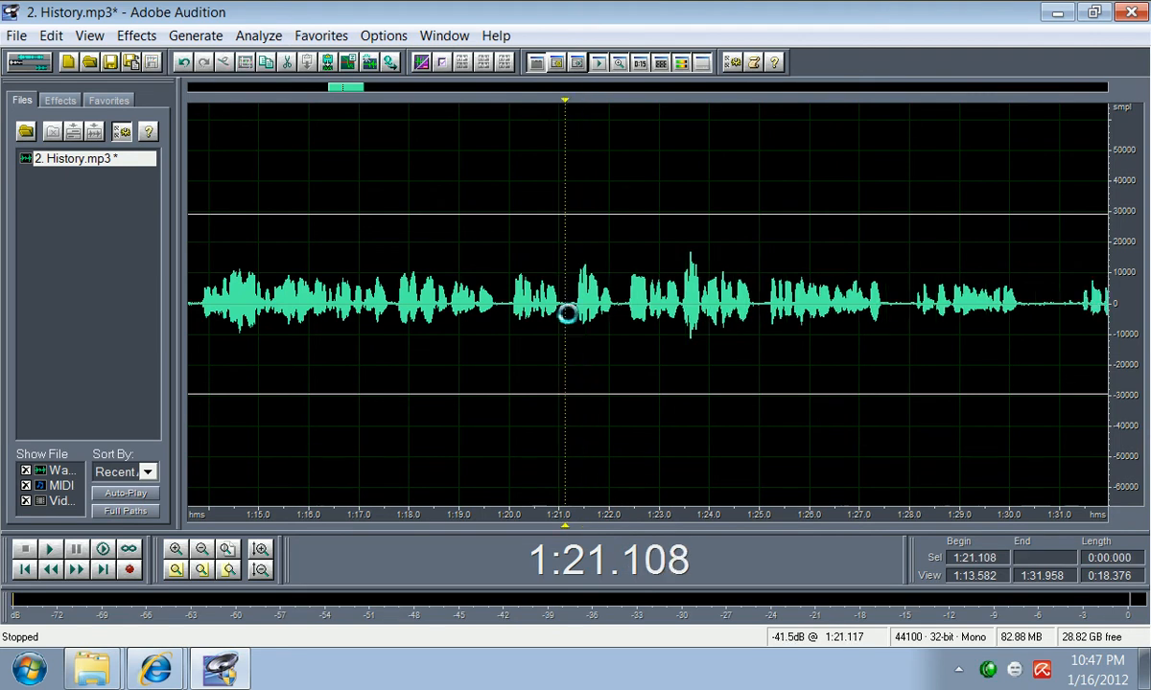
{"action": "key", "text": "space"}
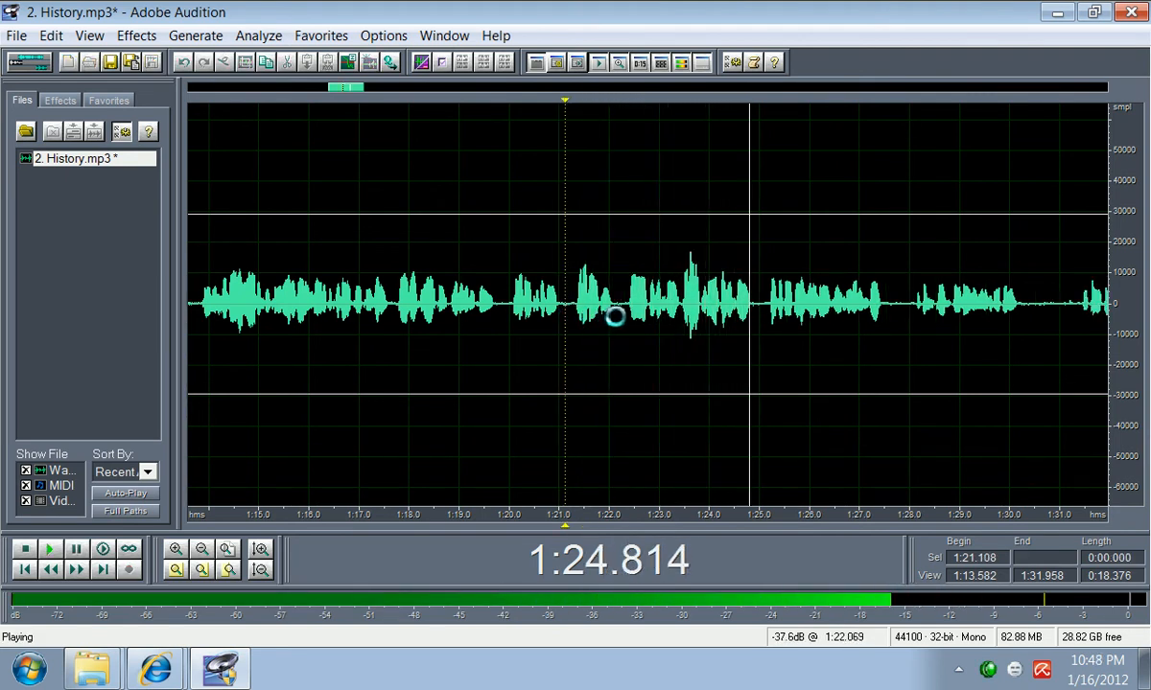
Step: Listen again from about 1:21.11, audition the stretch from about 1:21.05 to 1:23.41, and play on from about 1:23.35
{"action": "key", "text": "space"}
{"action": "key", "text": "space"}
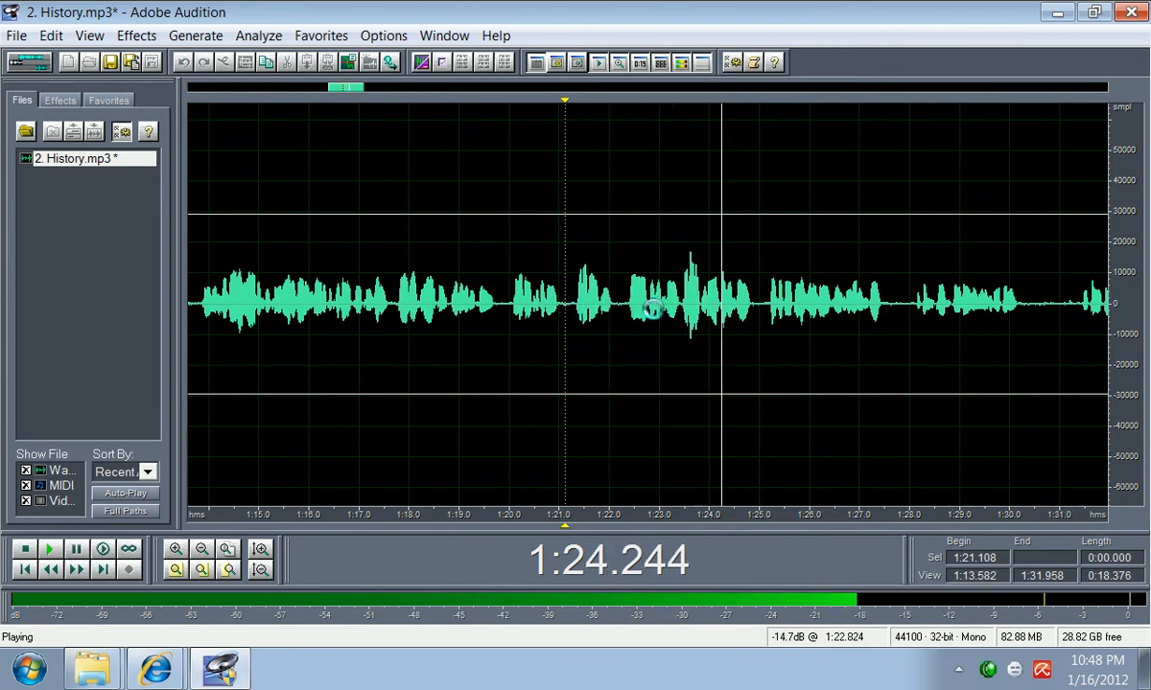
{"action": "key", "text": "space"}
{"action": "left_click_drag", "start_coordinate": [679, 309], "coordinate": [566, 319]}
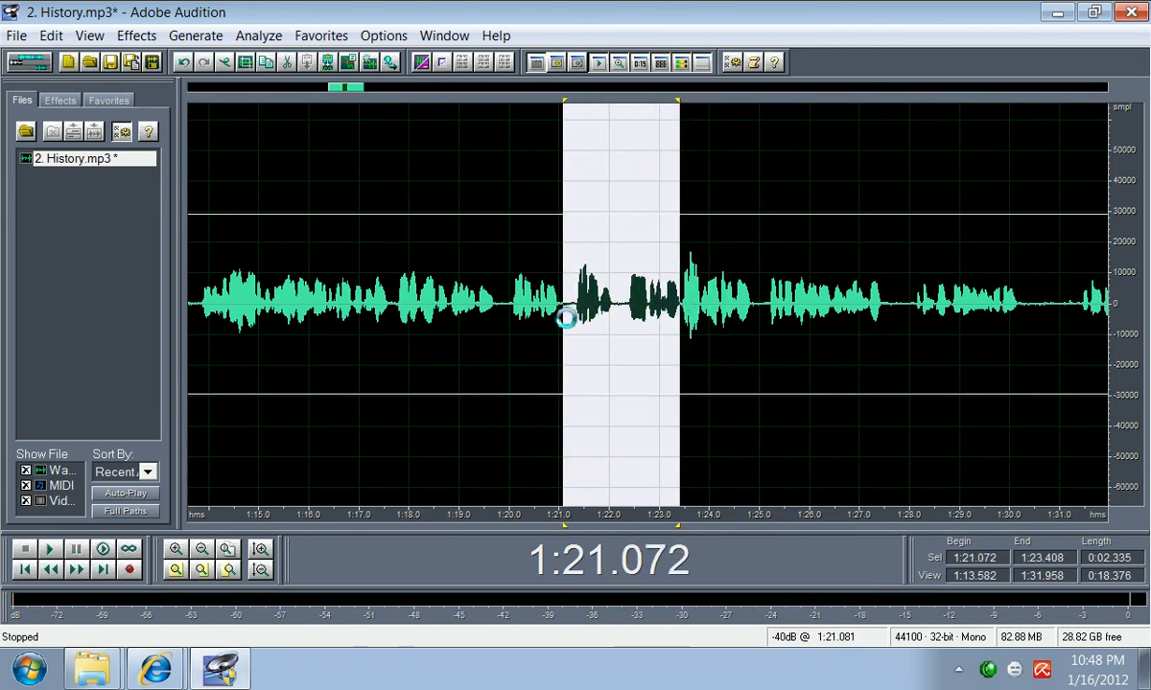
{"action": "key", "text": "space"}
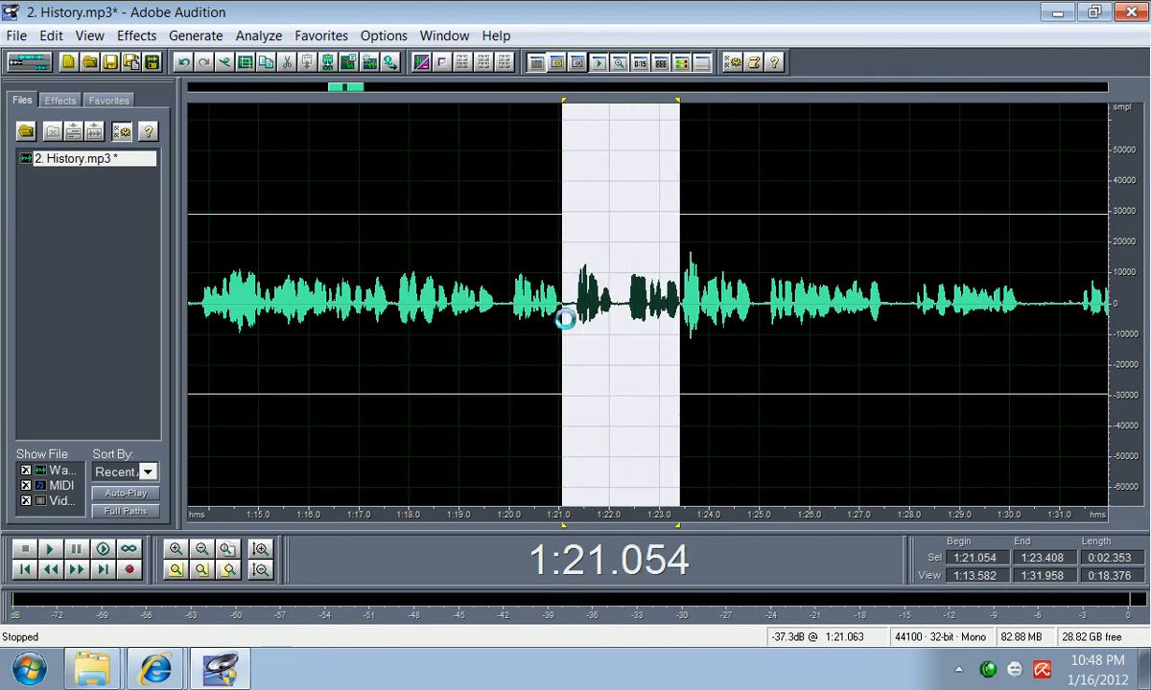
{"action": "left_click", "coordinate": [677, 309]}
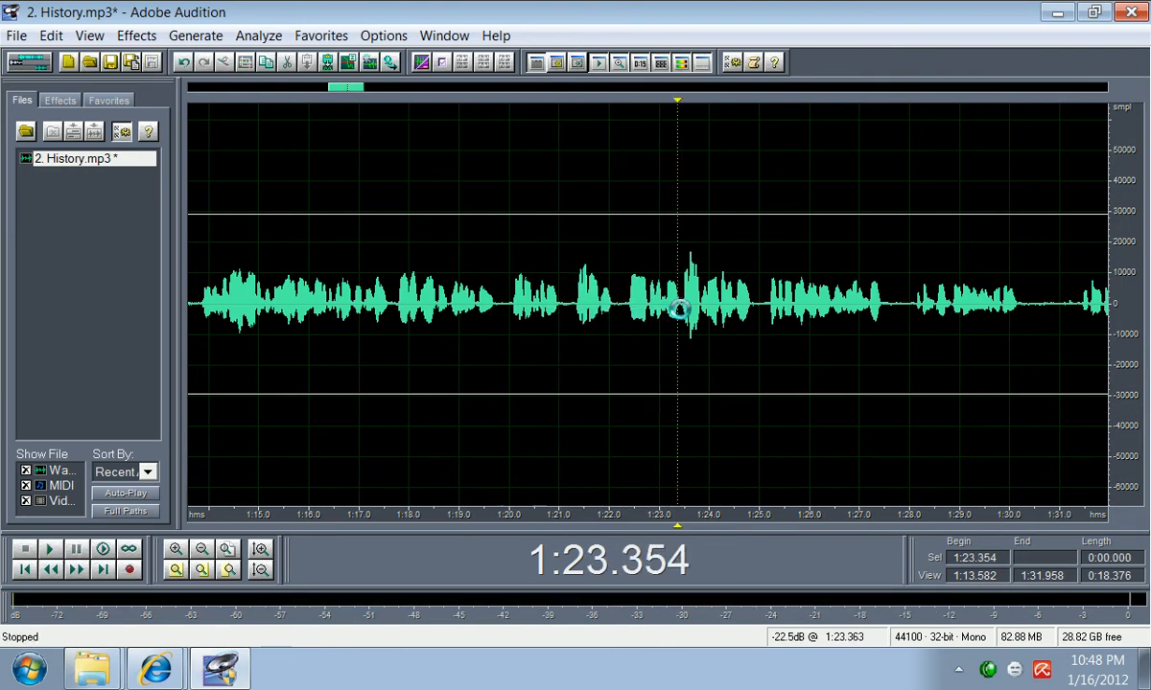
{"action": "key", "text": "space"}
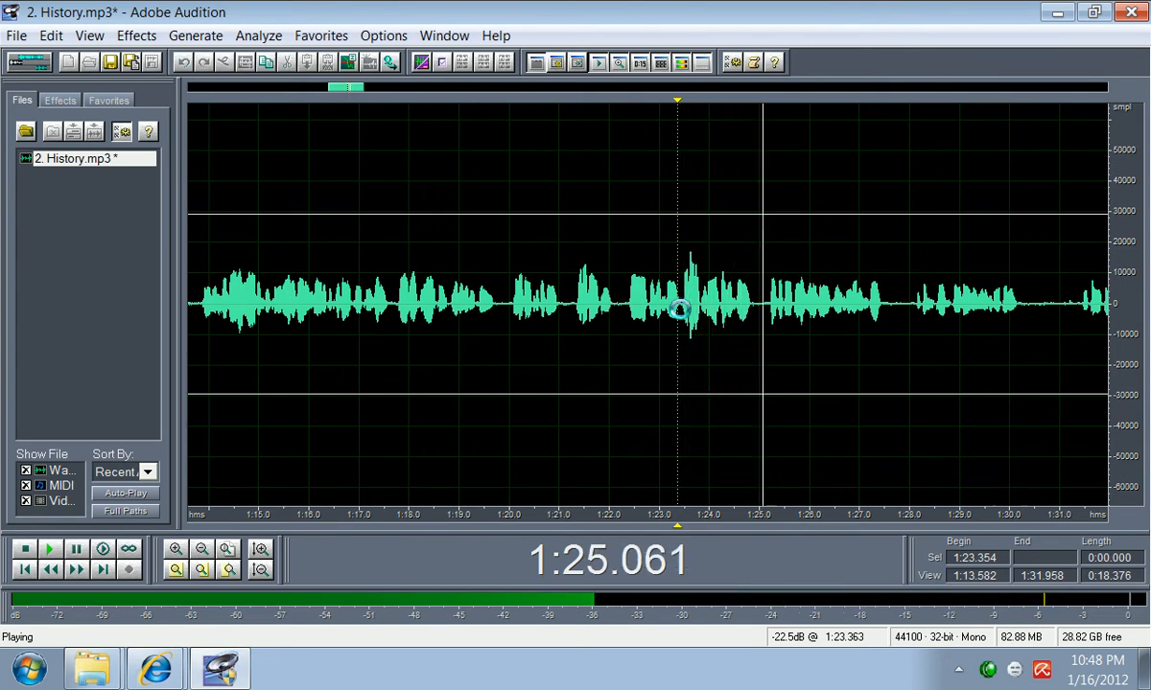
Step: Delete the spoken stretch from about 1:21.00 to 1:23.4 and play from the cut
{"action": "key", "text": "space"}
{"action": "left_click_drag", "start_coordinate": [679, 309], "coordinate": [564, 315]}
{"action": "key", "text": "Delete"}
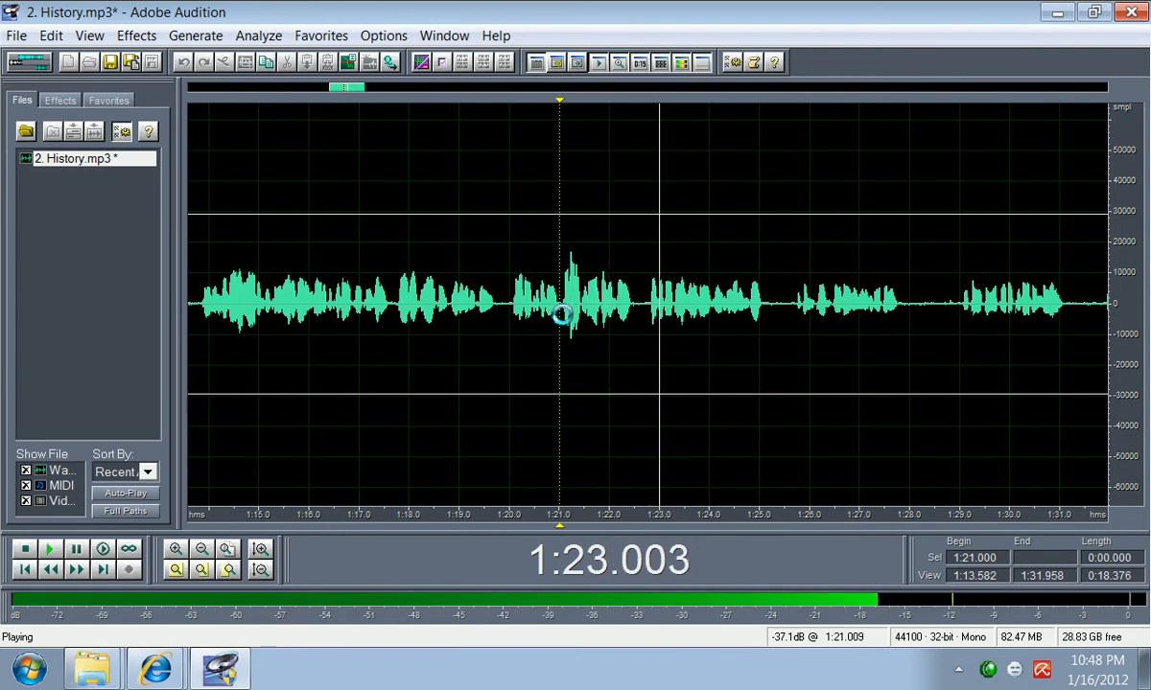
Step: Delete parts of the silent gaps starting at about 1:22.47 and 1:24.90, playing the next phrases from each cut
{"action": "key", "text": "space"}
{"action": "left_click_drag", "start_coordinate": [637, 311], "coordinate": [640, 312]}
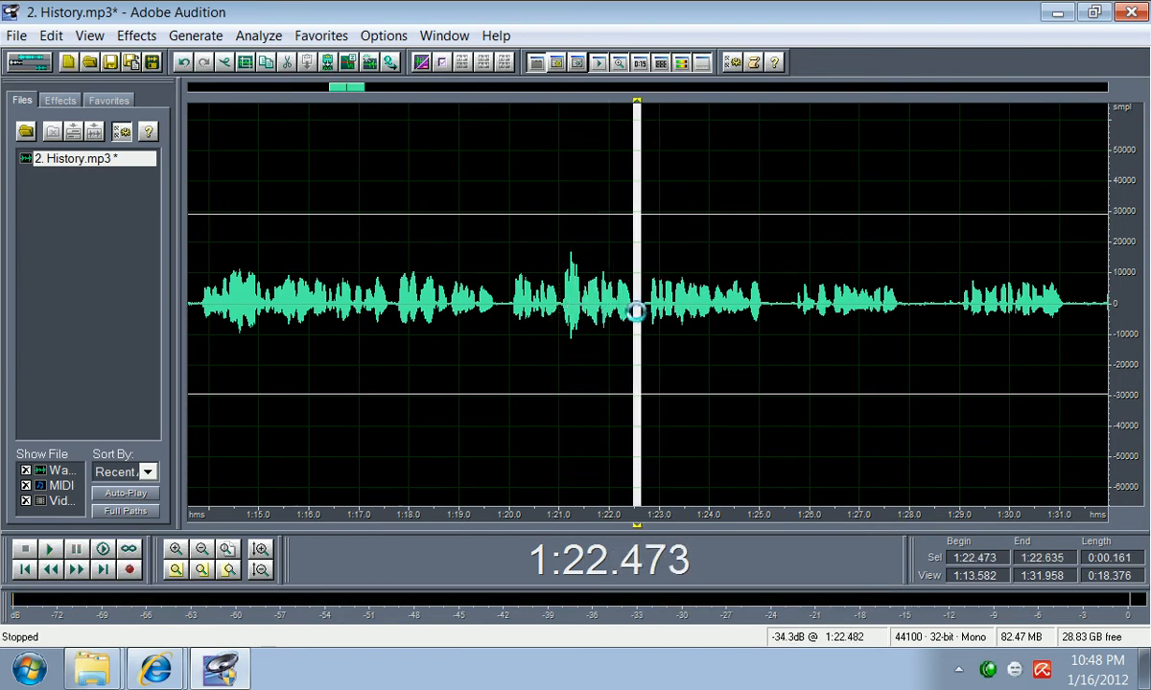
{"action": "left_click", "coordinate": [636, 311]}
{"action": "key", "text": "space"}
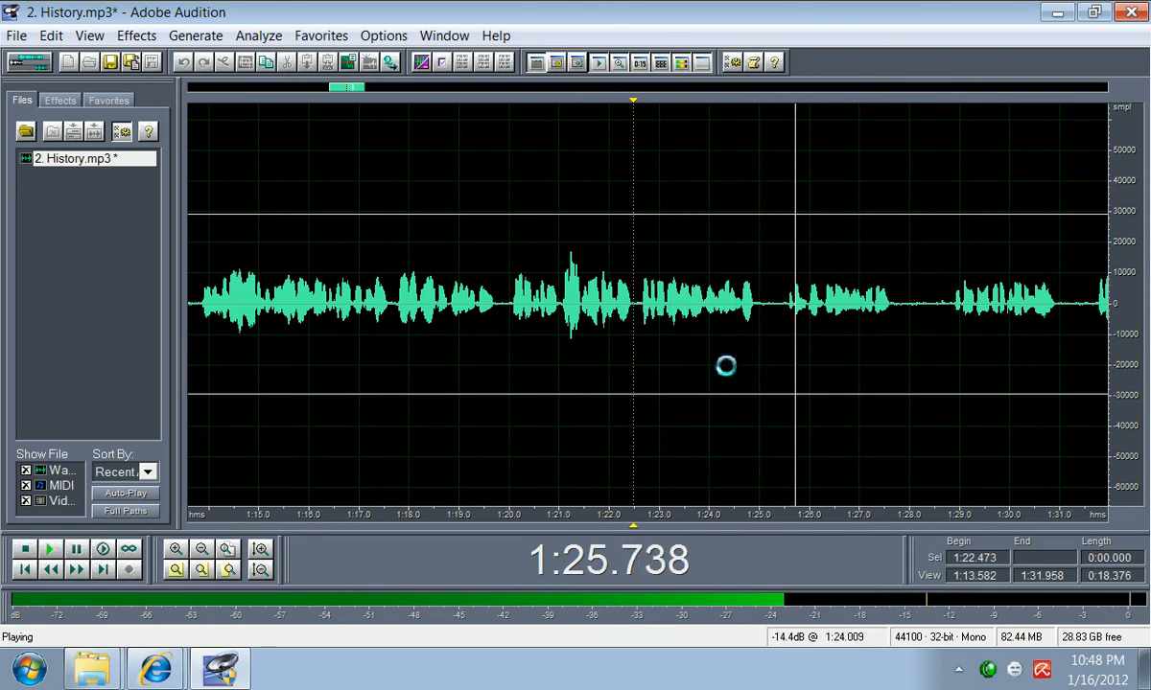
{"action": "key", "text": "space"}
{"action": "left_click_drag", "start_coordinate": [778, 312], "coordinate": [752, 312]}
{"action": "left_click", "coordinate": [752, 315]}
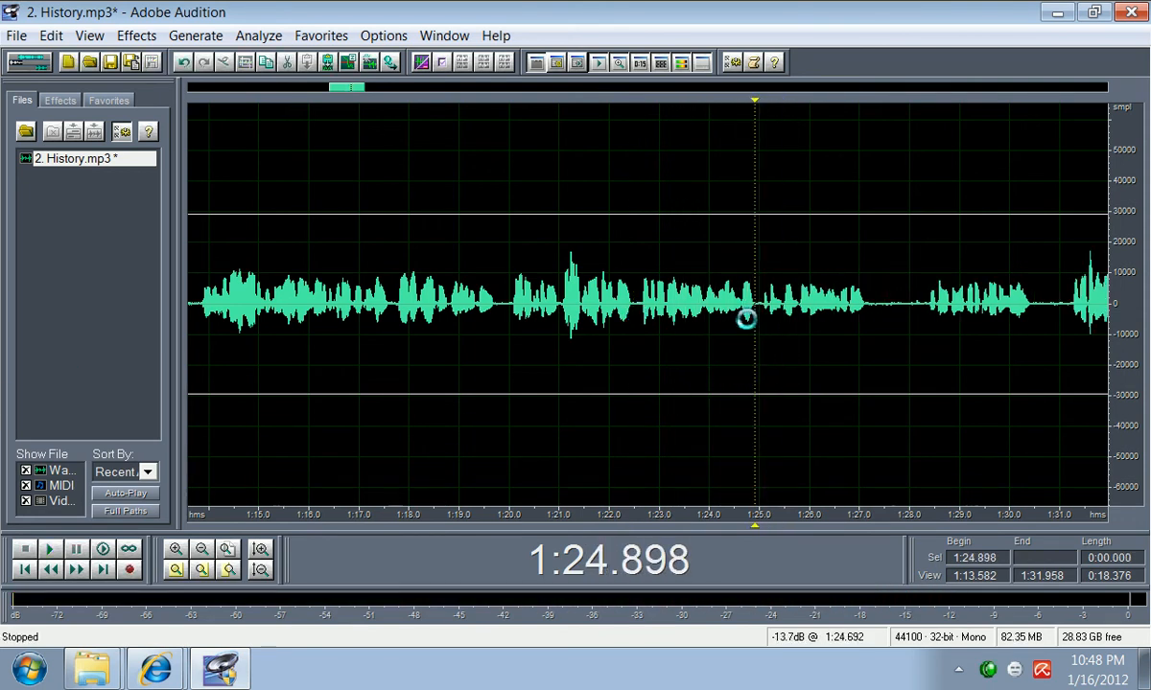
{"action": "key", "text": "space"}
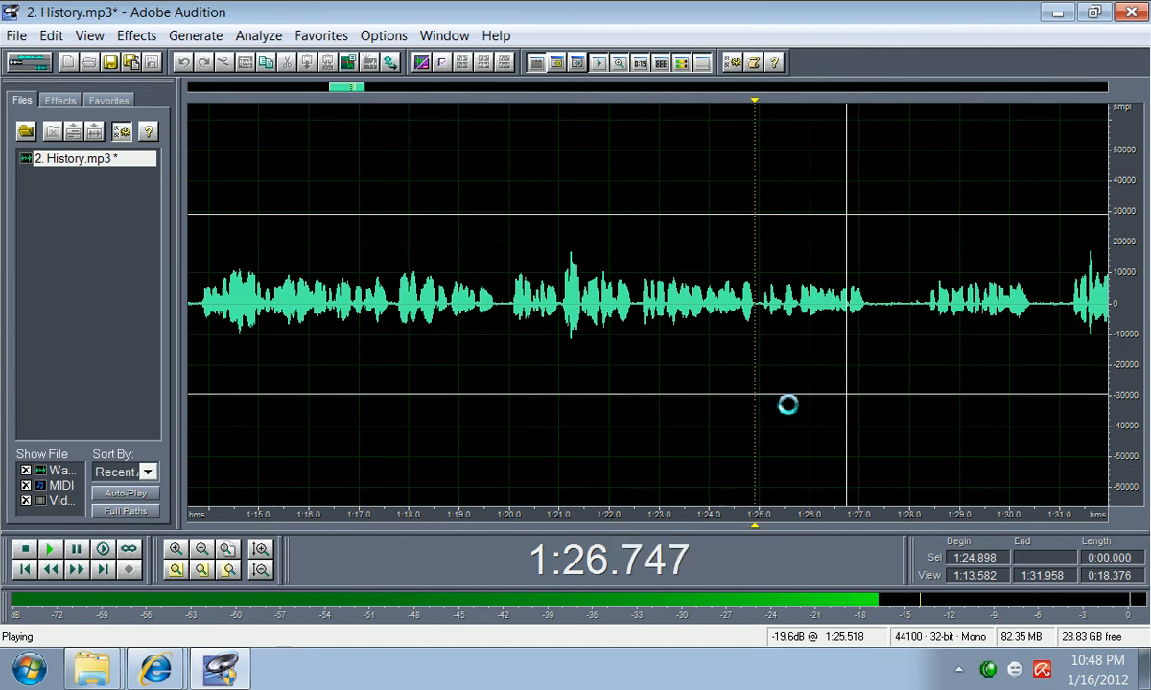
Step: Delete most of the silent gap starting at about 1:27.32 and play briefly from the cut
{"action": "key", "text": "space"}
{"action": "left_click_drag", "start_coordinate": [921, 313], "coordinate": [875, 319]}
{"action": "left_click", "coordinate": [876, 319]}
{"action": "key", "text": "space"}
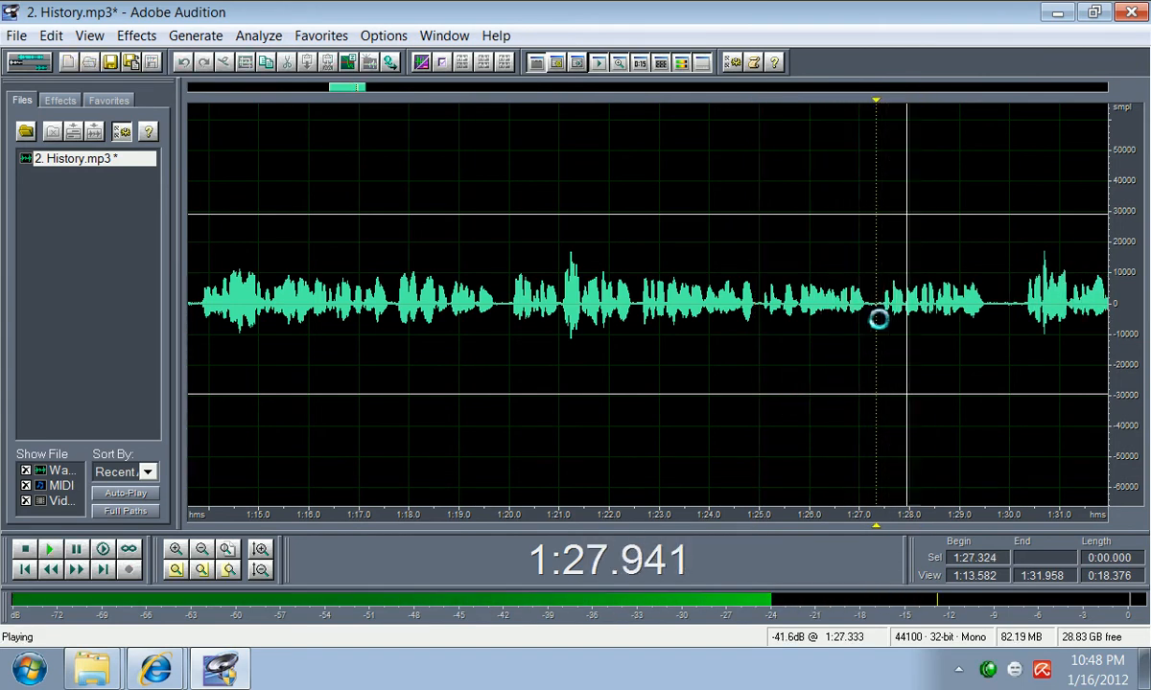
{"action": "key", "text": "space"}
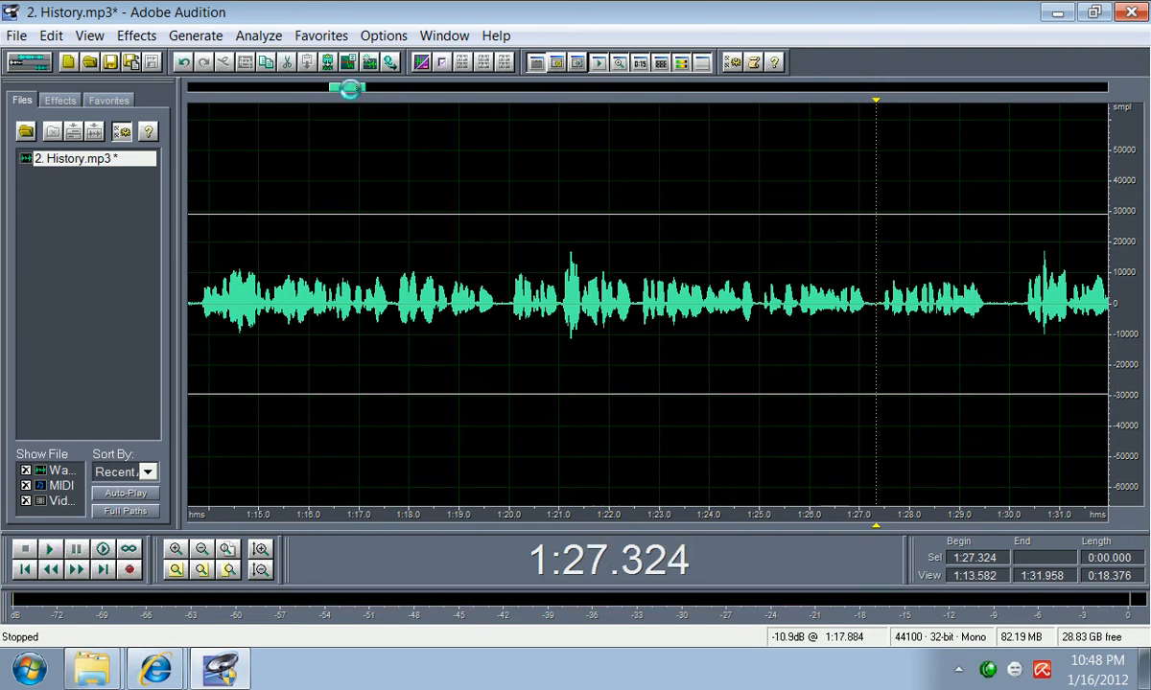
Step: Listen on from about 1:27.32, delete the silent gap from about 1:29.52 to 1:30.22, and play from the cut
{"action": "left_click_drag", "start_coordinate": [347, 88], "coordinate": [370, 88]}
{"action": "key", "text": "space"}
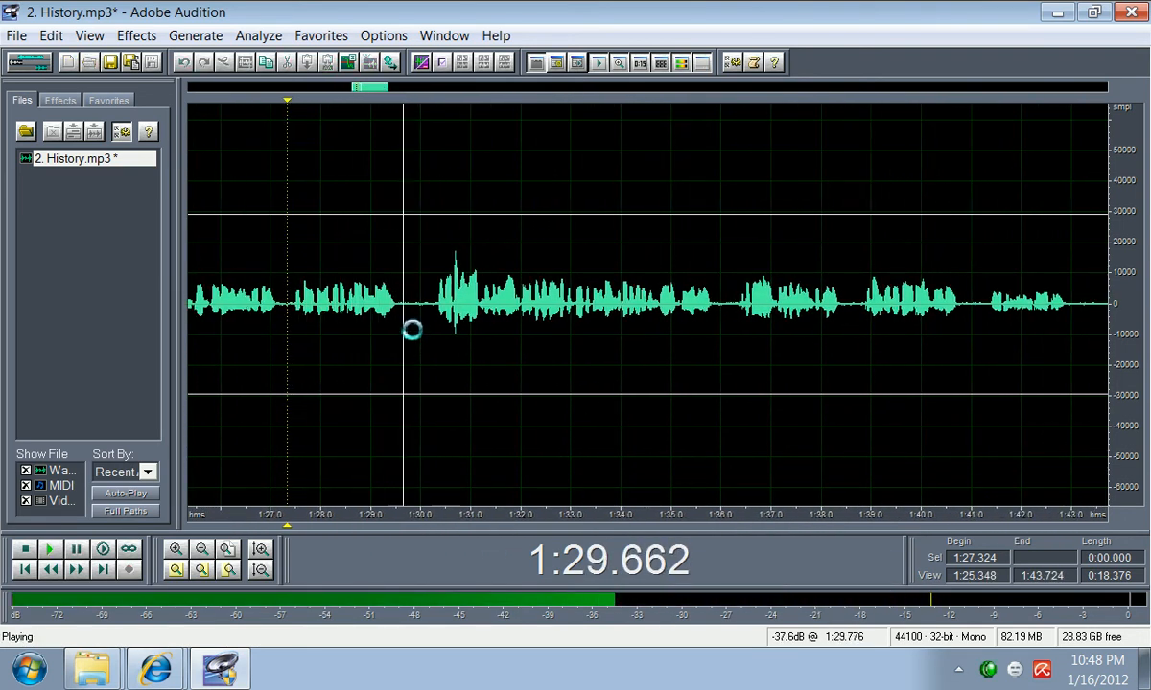
{"action": "key", "text": "space"}
{"action": "left_click_drag", "start_coordinate": [431, 317], "coordinate": [400, 309]}
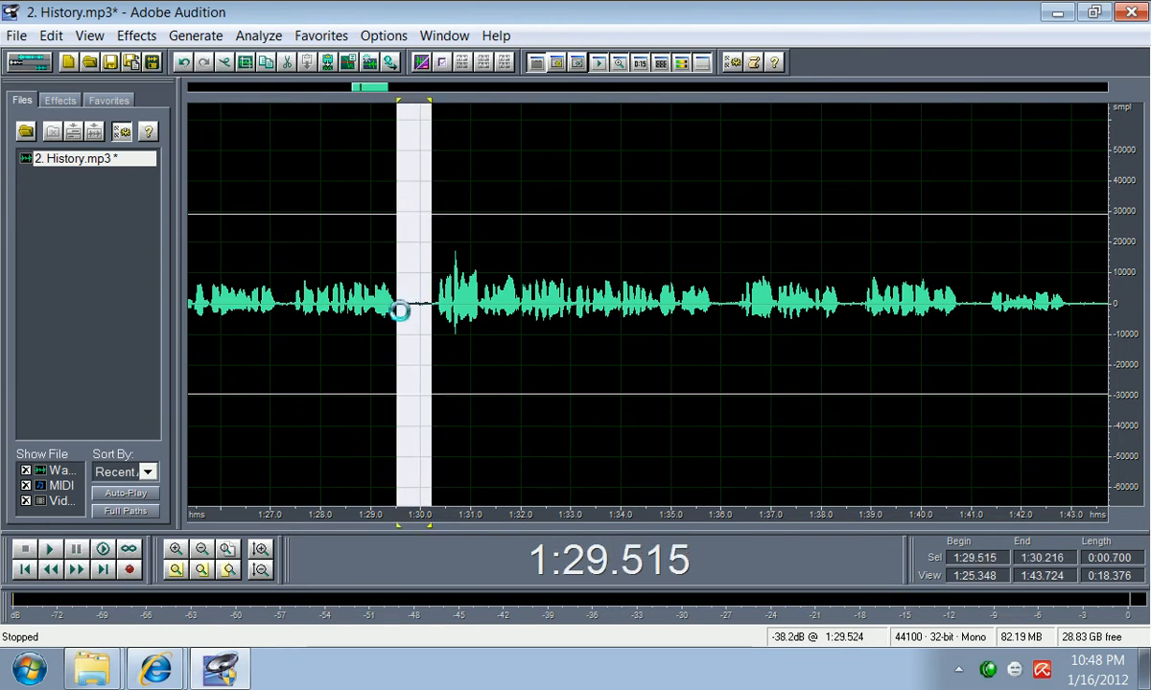
{"action": "key", "text": "Delete"}
{"action": "key", "text": "space"}
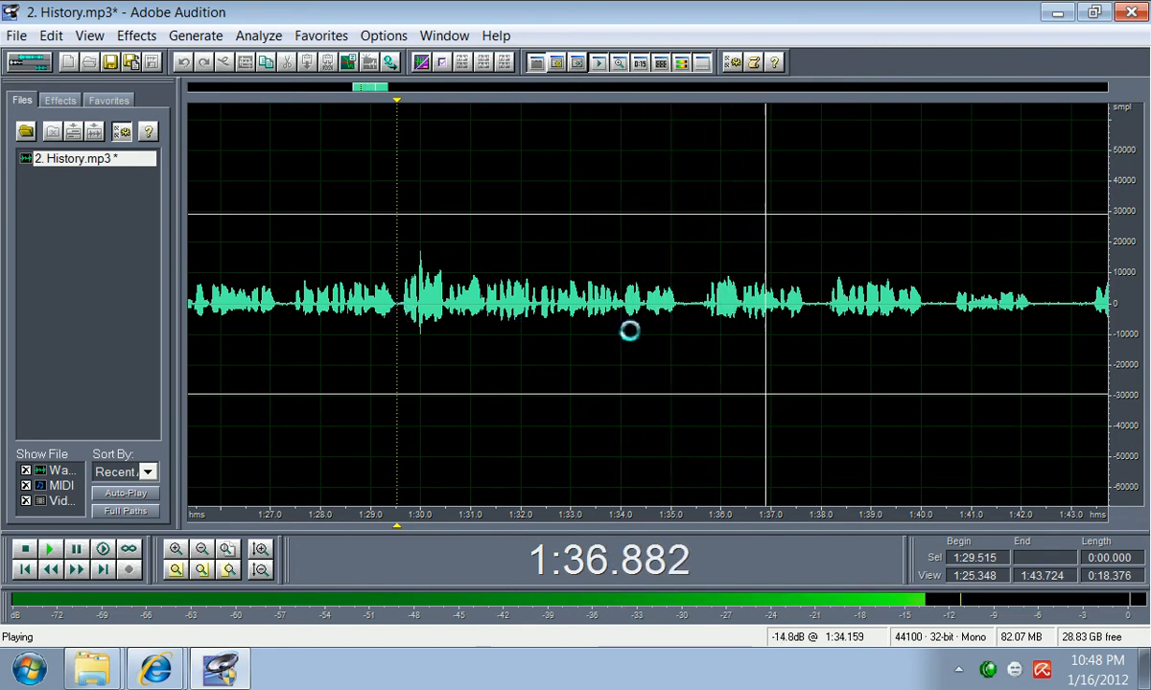
Step: Delete most of the silent gaps starting at about 1:35.21 and 1:37.35, playing the next phrase from each cut
{"action": "key", "text": "space"}
{"action": "left_click_drag", "start_coordinate": [700, 306], "coordinate": [688, 308]}
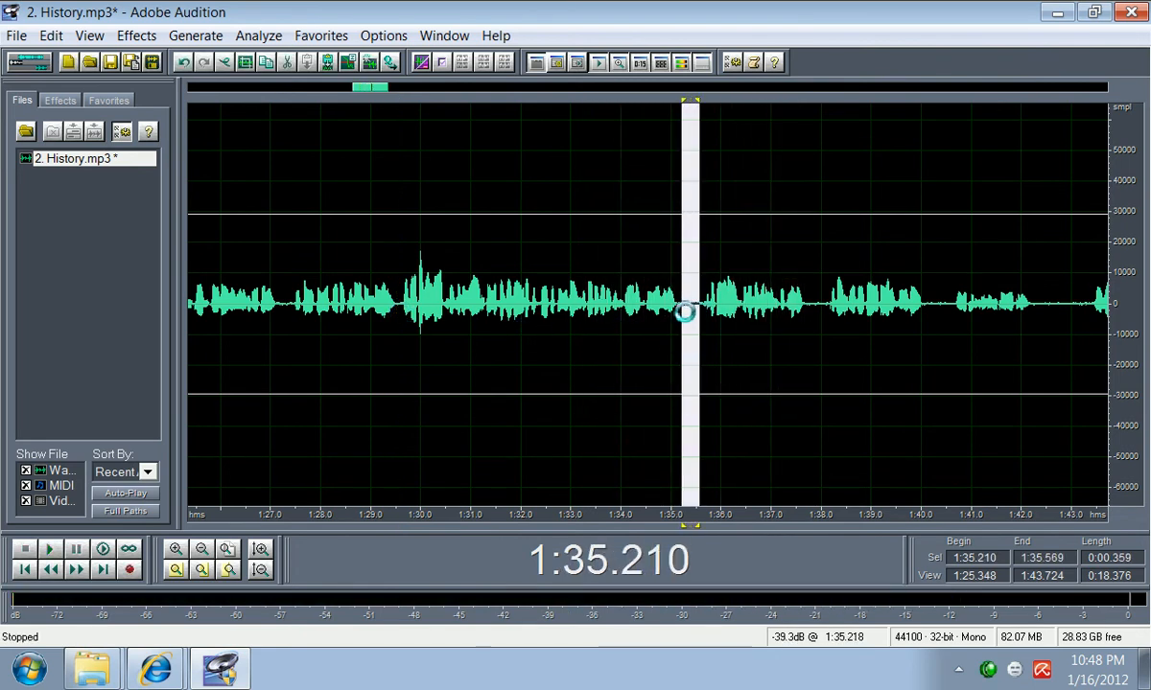
{"action": "left_click", "coordinate": [684, 312]}
{"action": "key", "text": "space"}
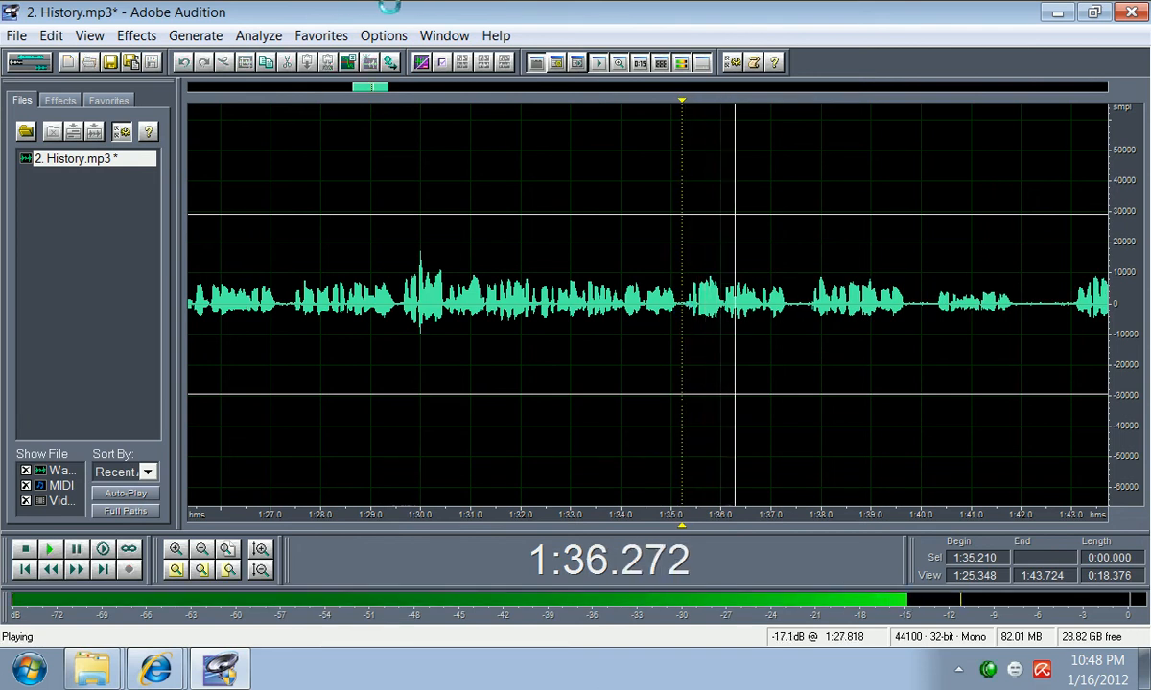
{"action": "key", "text": "space"}
{"action": "left_click_drag", "start_coordinate": [805, 304], "coordinate": [791, 313]}
{"action": "left_click", "coordinate": [788, 314]}
{"action": "key", "text": "space"}
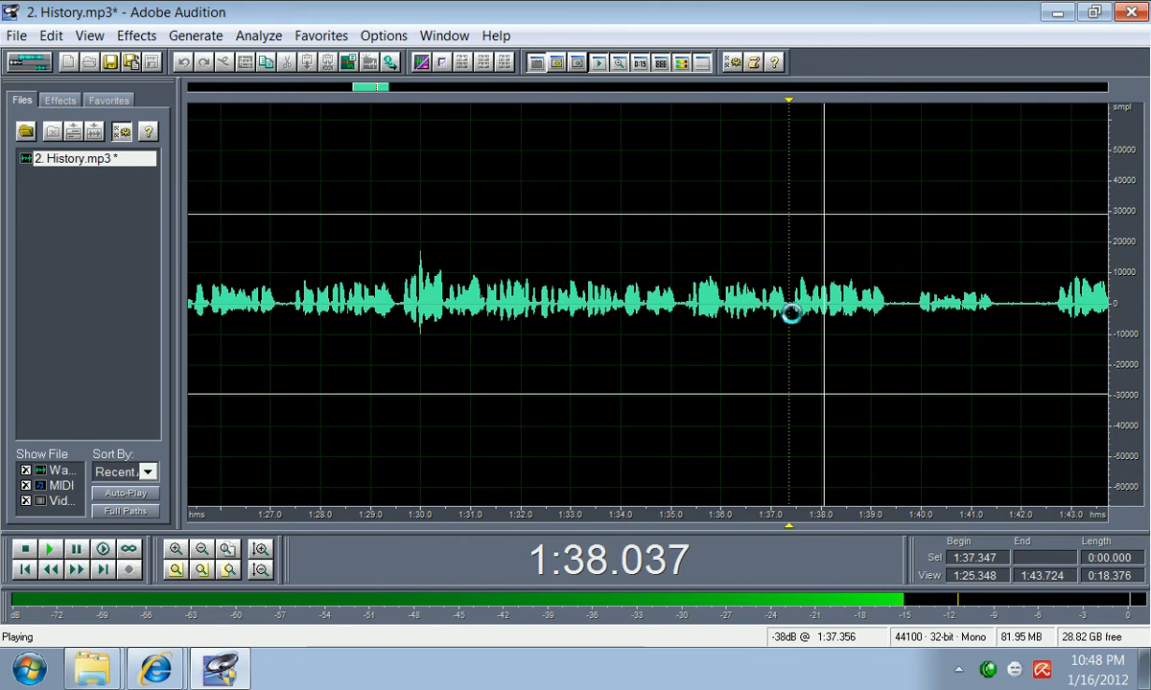
Step: Delete part of the silent gap starting at about 1:39.43 and the pause from 1:41.17 to 1:42.23, playing from each cut
{"action": "key", "text": "space"}
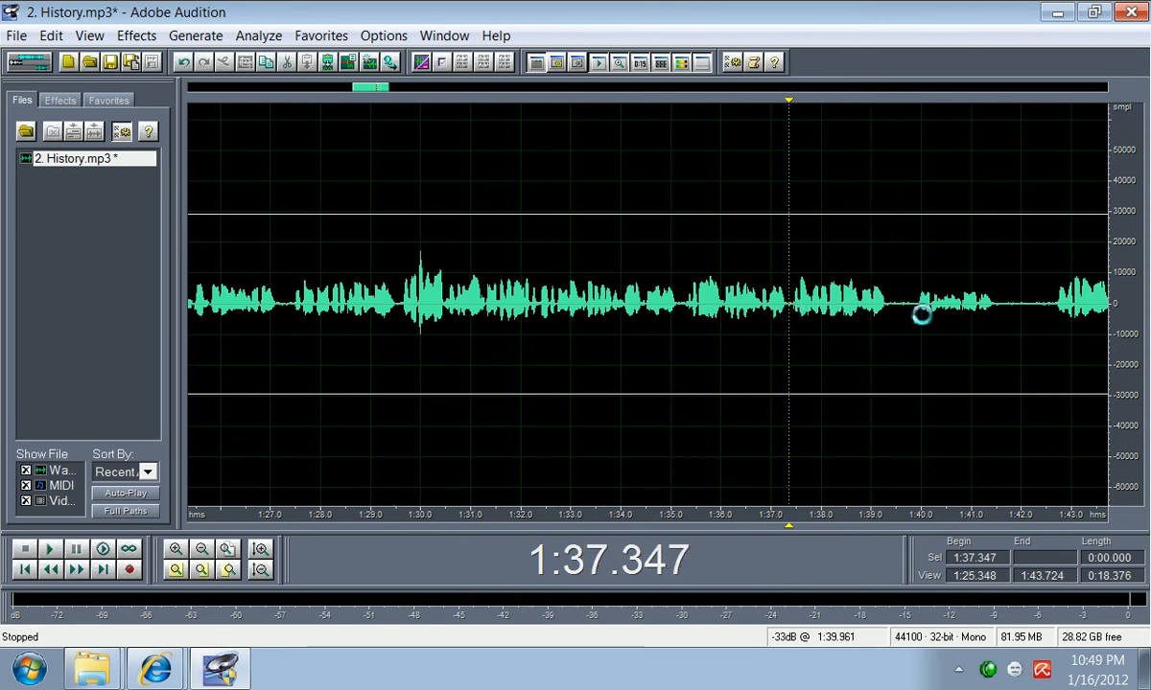
{"action": "left_click_drag", "start_coordinate": [907, 309], "coordinate": [896, 317]}
{"action": "left_click", "coordinate": [896, 318]}
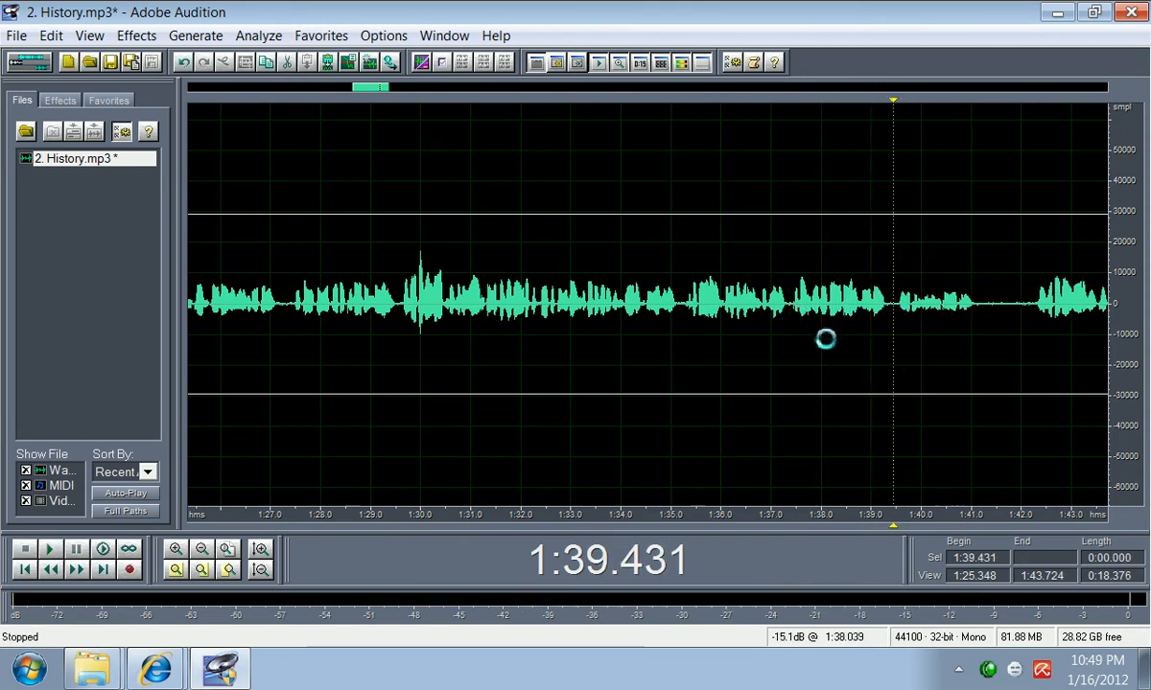
{"action": "key", "text": "space"}
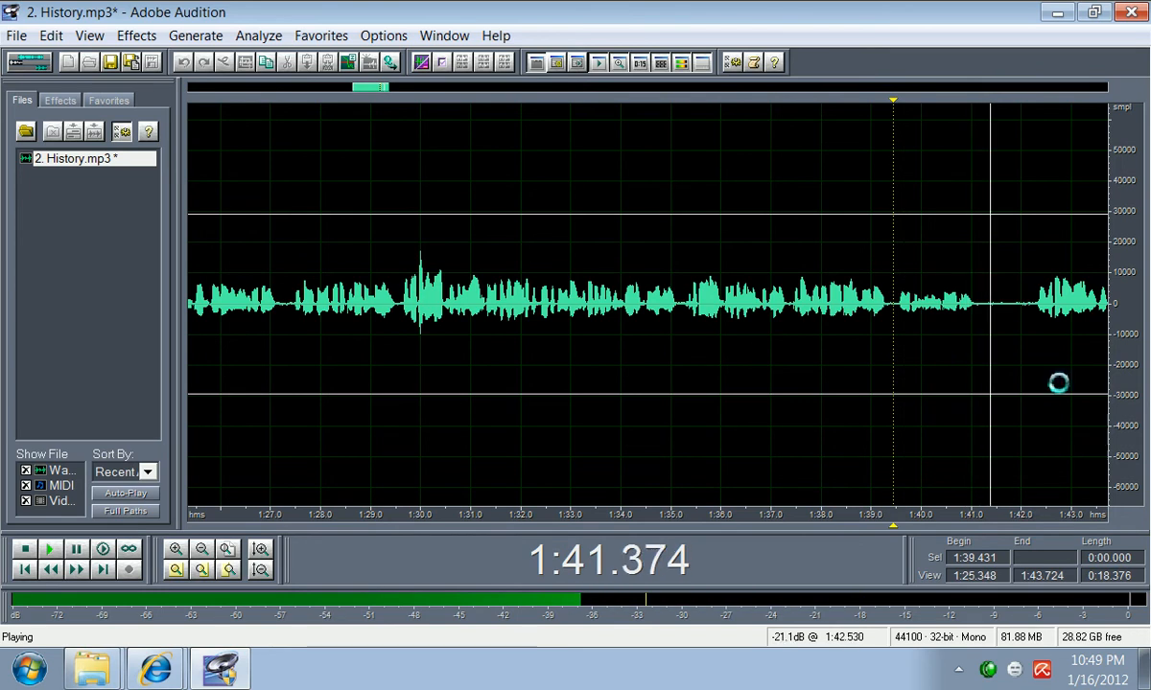
{"action": "left_click_drag", "start_coordinate": [1033, 317], "coordinate": [984, 315]}
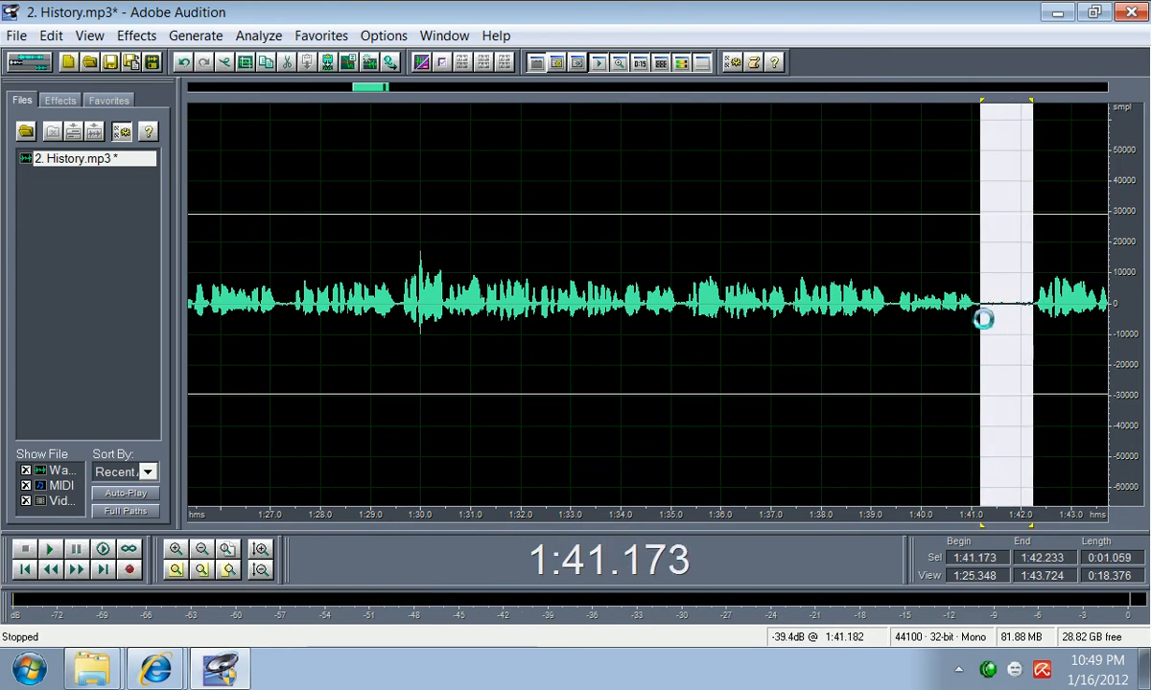
{"action": "key", "text": "Delete"}
{"action": "left_click_drag", "start_coordinate": [369, 99], "coordinate": [397, 100]}
{"action": "key", "text": "space"}
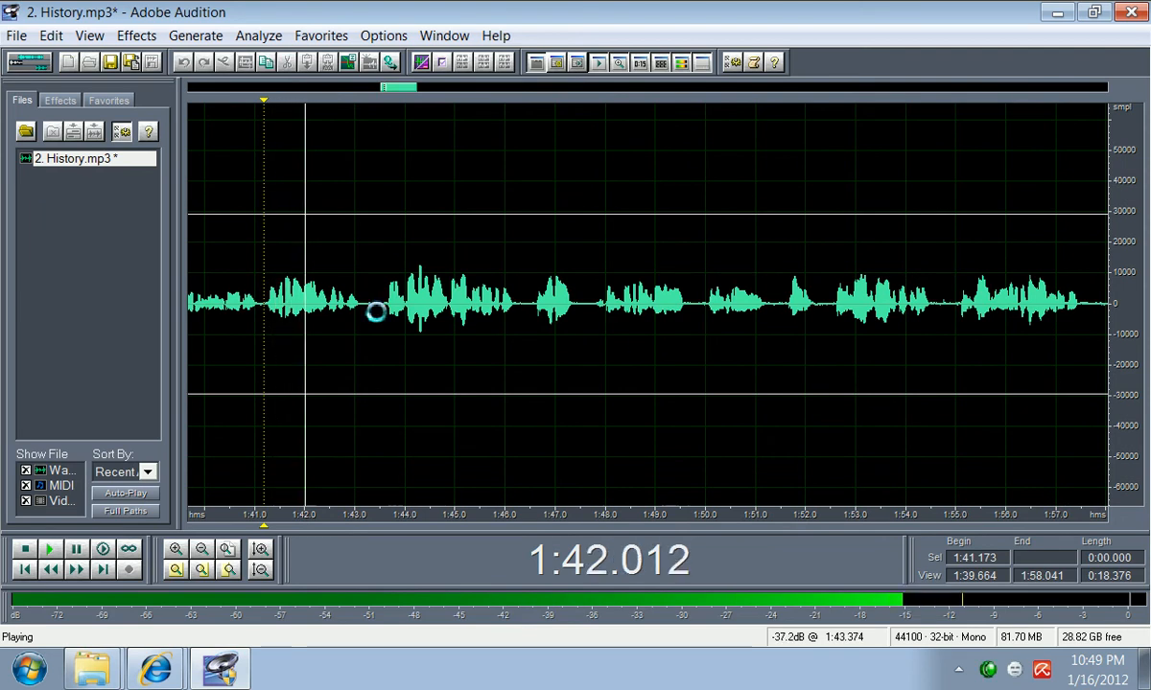
Step: Delete parts of the silent gaps starting at about 1:43.11 and 1:45.93, playing the next phrase from each cut
{"action": "key", "text": "space"}
{"action": "left_click_drag", "start_coordinate": [381, 305], "coordinate": [362, 310]}
{"action": "key", "text": "Delete"}
{"action": "key", "text": "space"}
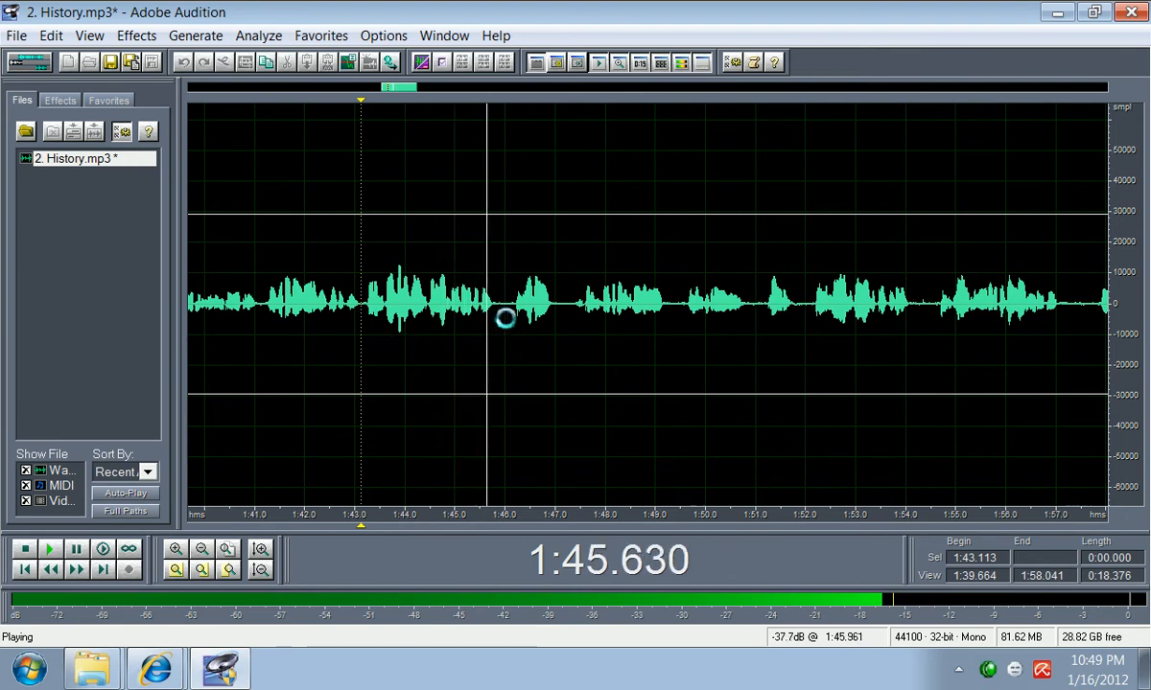
{"action": "key", "text": "space"}
{"action": "left_click_drag", "start_coordinate": [510, 307], "coordinate": [501, 308]}
{"action": "key", "text": "Delete"}
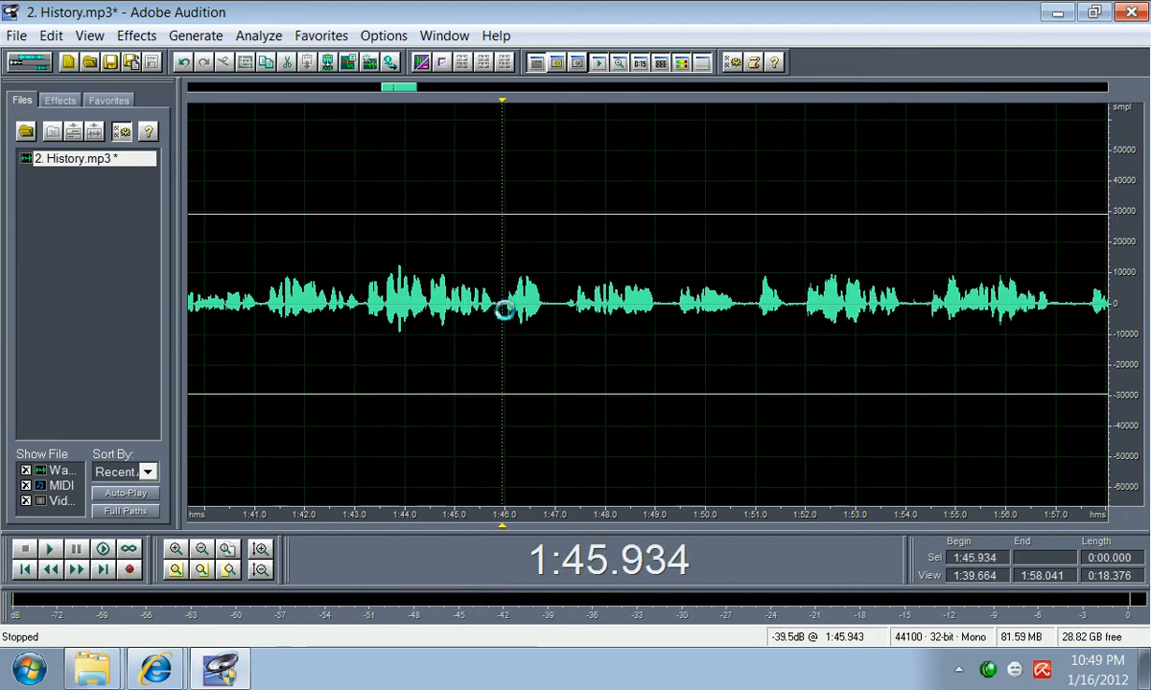
{"action": "key", "text": "space"}
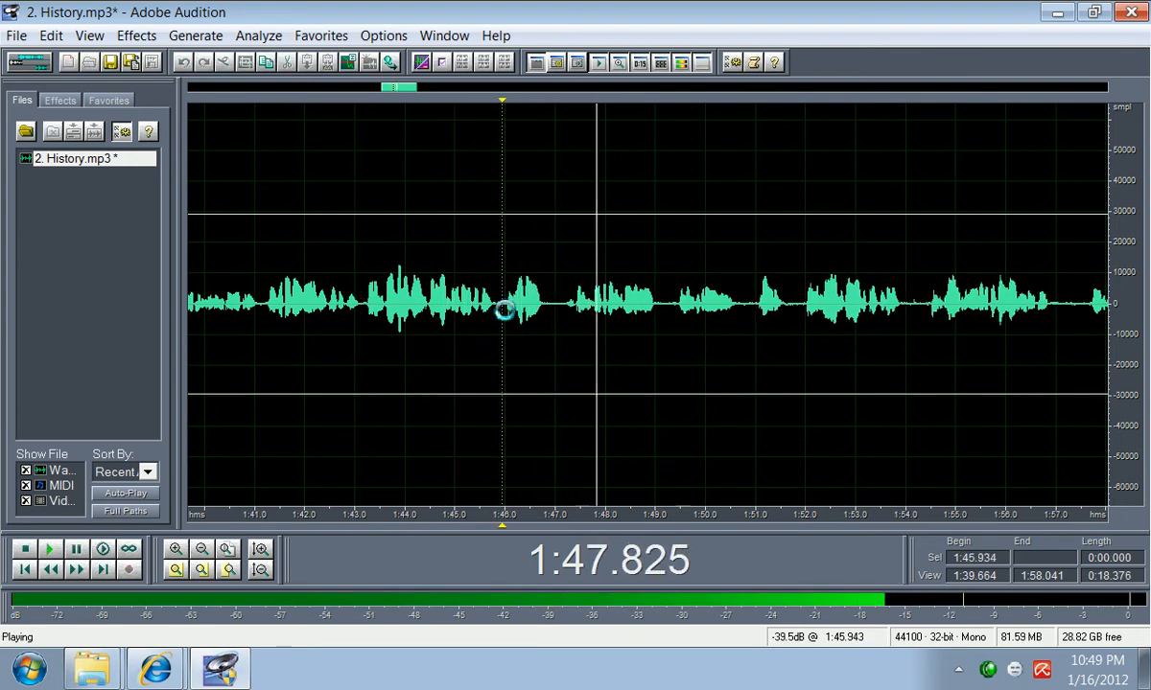
Step: Delete the silences from about 1:46.80 to 1:47.14 and from about 1:48.74 to 1:48.99, playing from each cut
{"action": "key", "text": "space"}
{"action": "left_click_drag", "start_coordinate": [560, 309], "coordinate": [550, 313]}
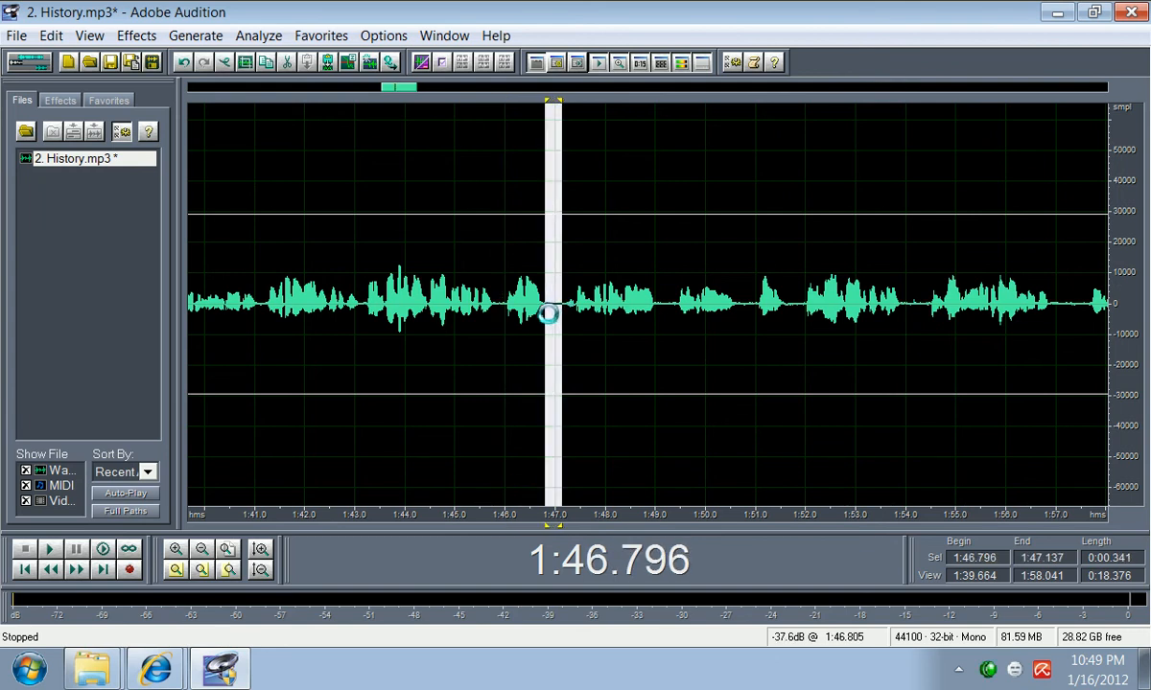
{"action": "key", "text": "Delete"}
{"action": "key", "text": "space"}
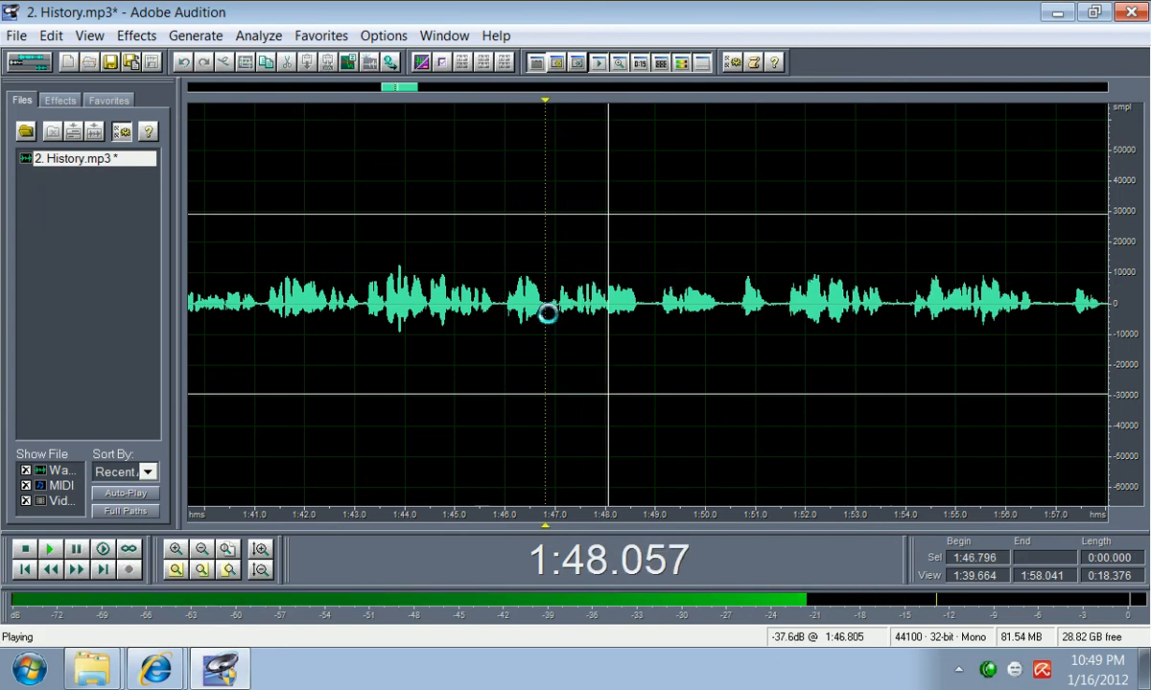
{"action": "key", "text": "space"}
{"action": "left_click_drag", "start_coordinate": [658, 310], "coordinate": [643, 312]}
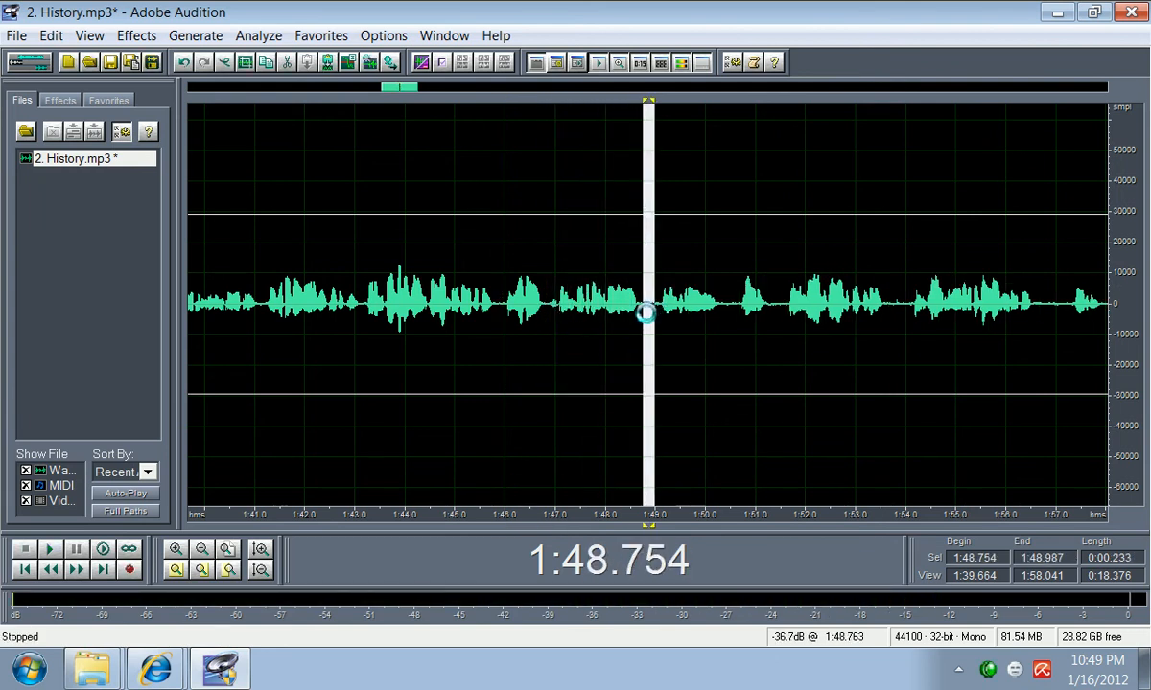
{"action": "key", "text": "Delete"}
{"action": "key", "text": "space"}
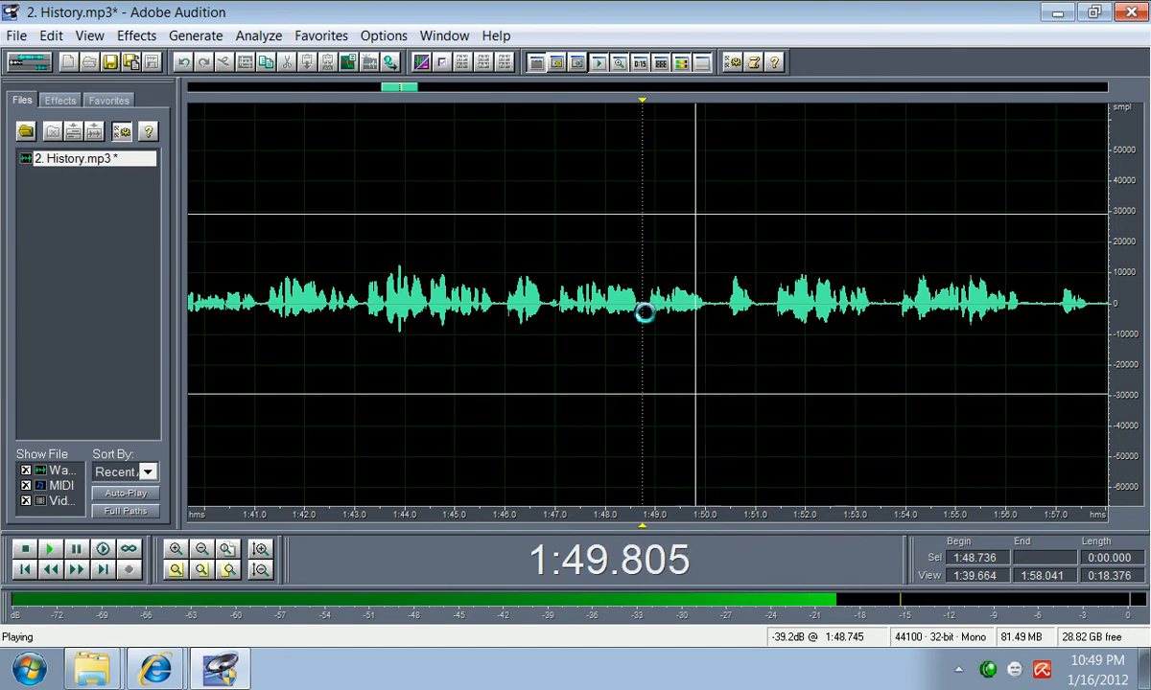
Step: Delete parts of the short silent gaps starting at about 1:50.07 and 1:50.87, playing on from each cut
{"action": "key", "text": "space"}
{"action": "left_click_drag", "start_coordinate": [722, 308], "coordinate": [717, 307]}
{"action": "key", "text": "Delete"}
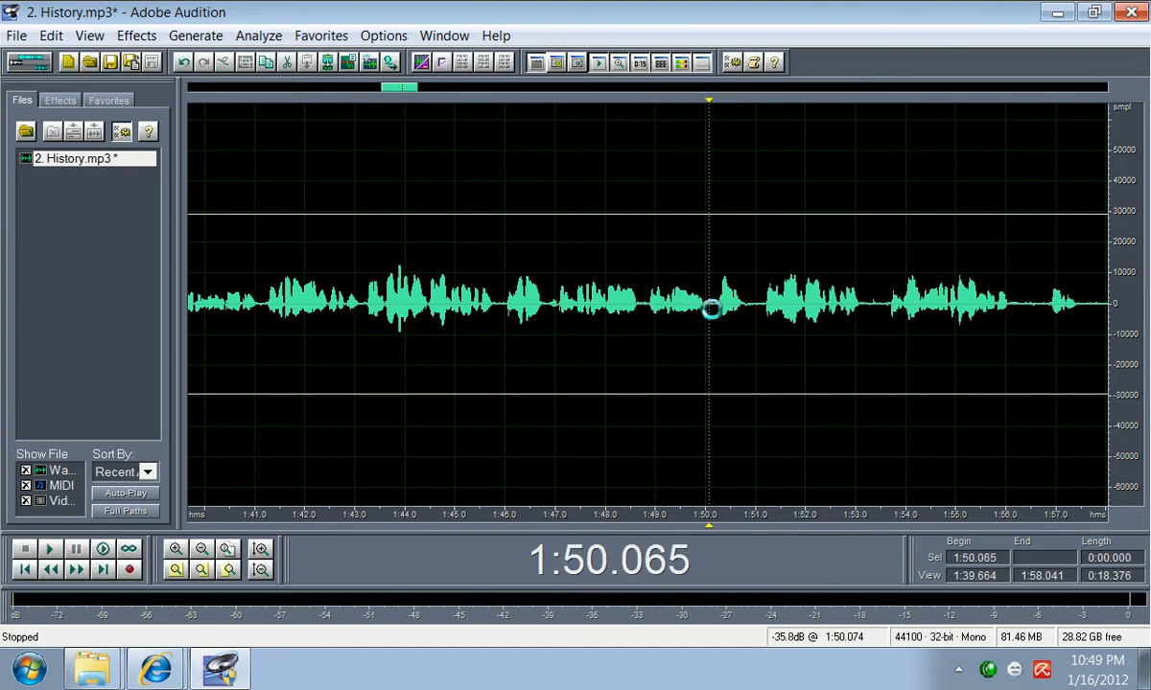
{"action": "key", "text": "space"}
{"action": "key", "text": "space"}
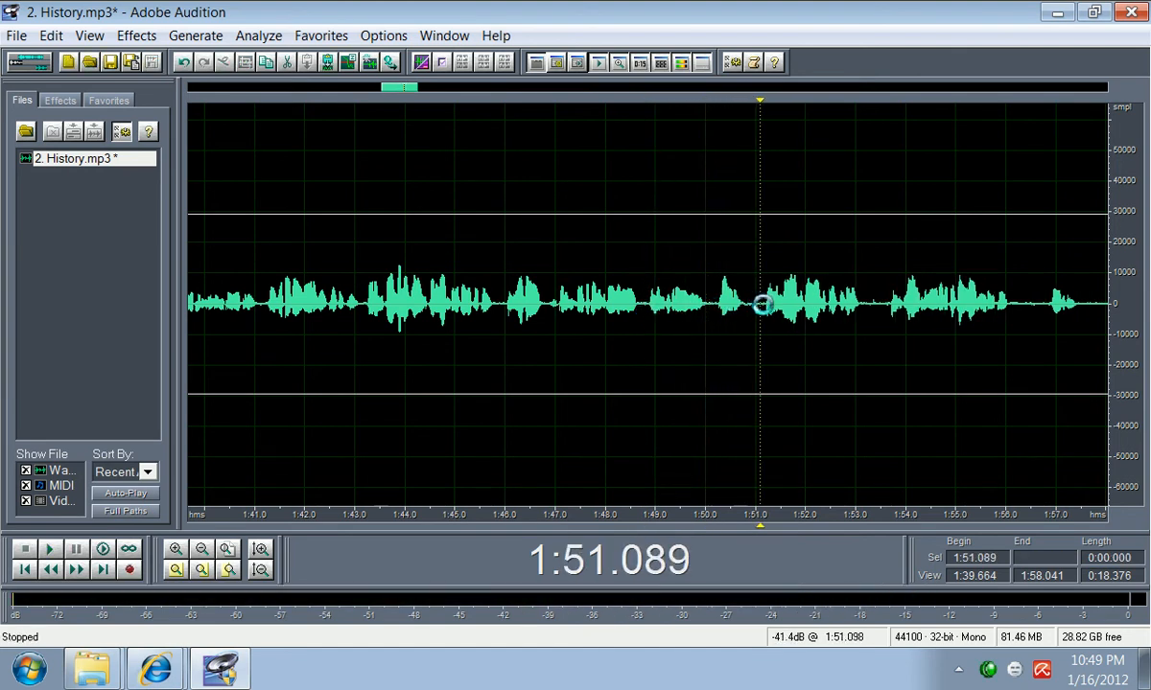
{"action": "left_click_drag", "start_coordinate": [760, 305], "coordinate": [751, 307]}
{"action": "left_click", "coordinate": [748, 307]}
{"action": "key", "text": "space"}
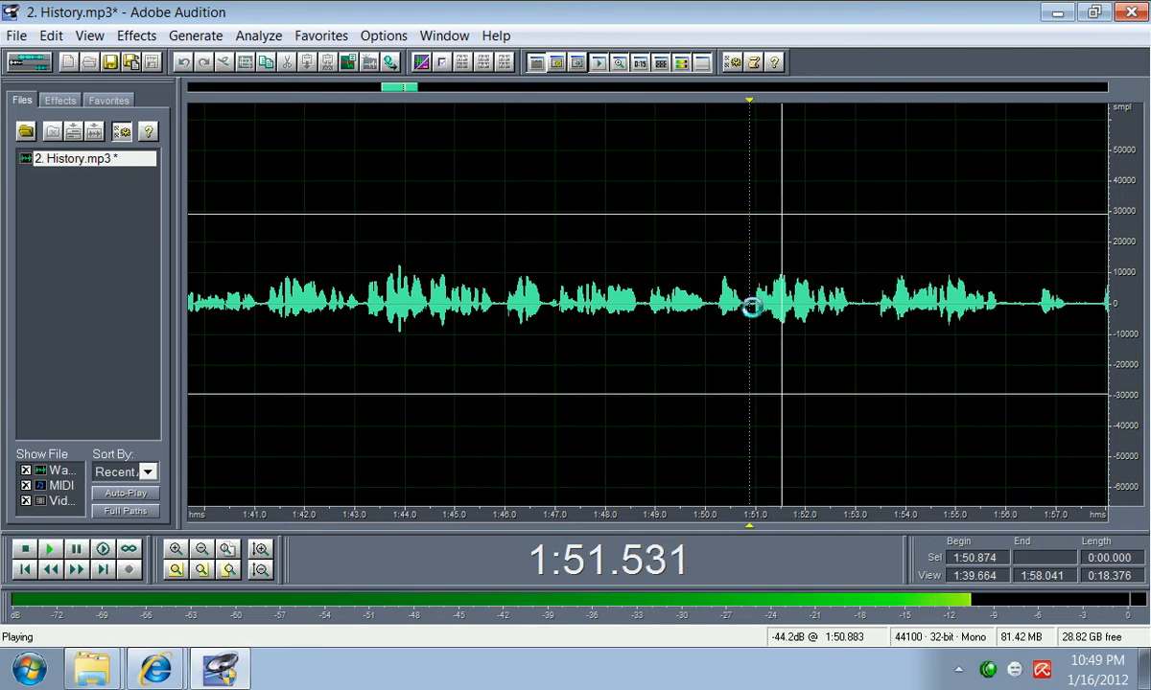
Step: Delete most of the silent gap starting at about 1:52.96 and the pause from 1:55.49 to 1:56.14, playing from each cut
{"action": "key", "text": "space"}
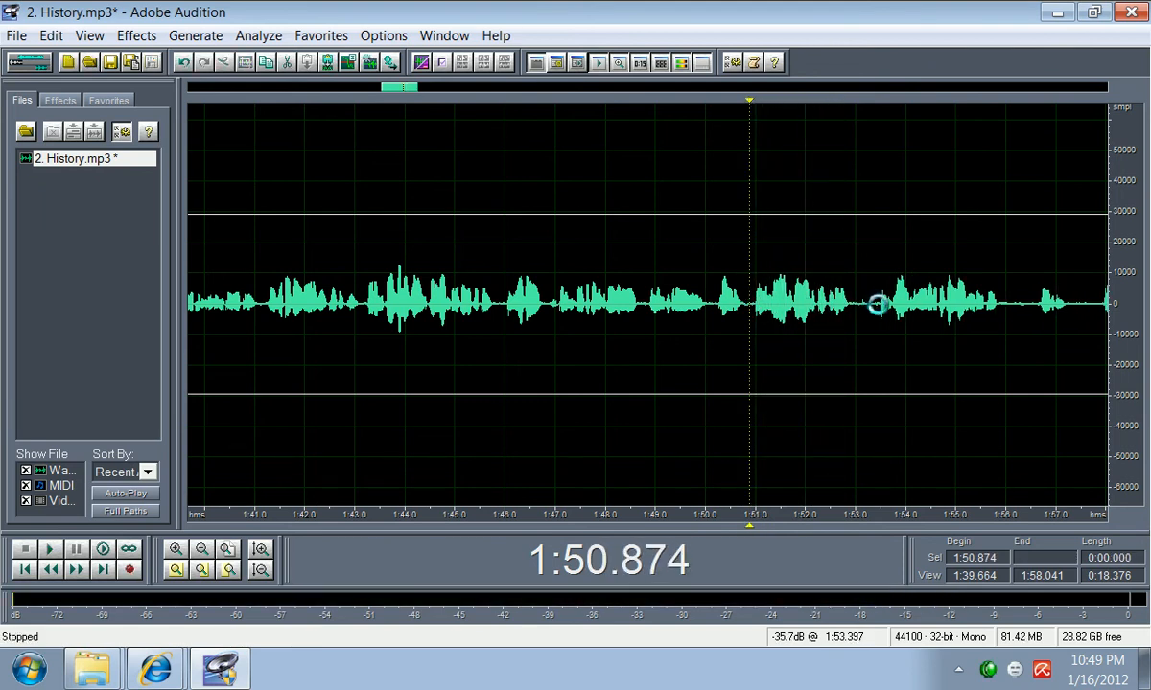
{"action": "left_click_drag", "start_coordinate": [875, 305], "coordinate": [854, 310]}
{"action": "left_click", "coordinate": [856, 311]}
{"action": "key", "text": "space"}
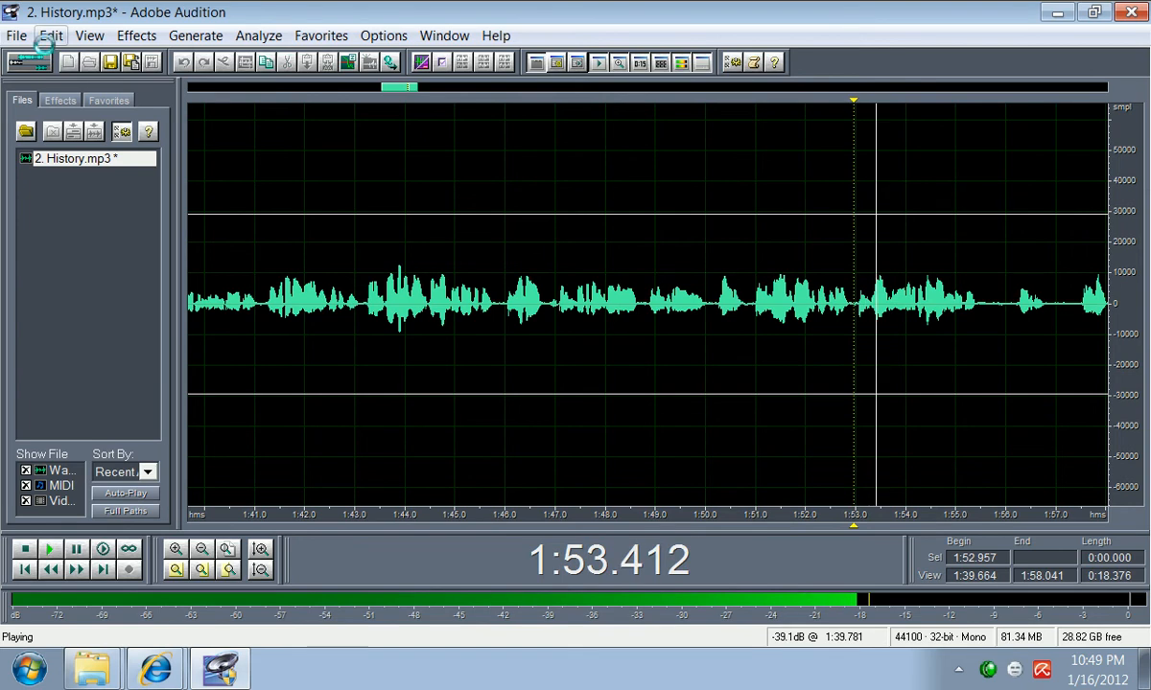
{"action": "left_click_drag", "start_coordinate": [400, 93], "coordinate": [424, 93]}
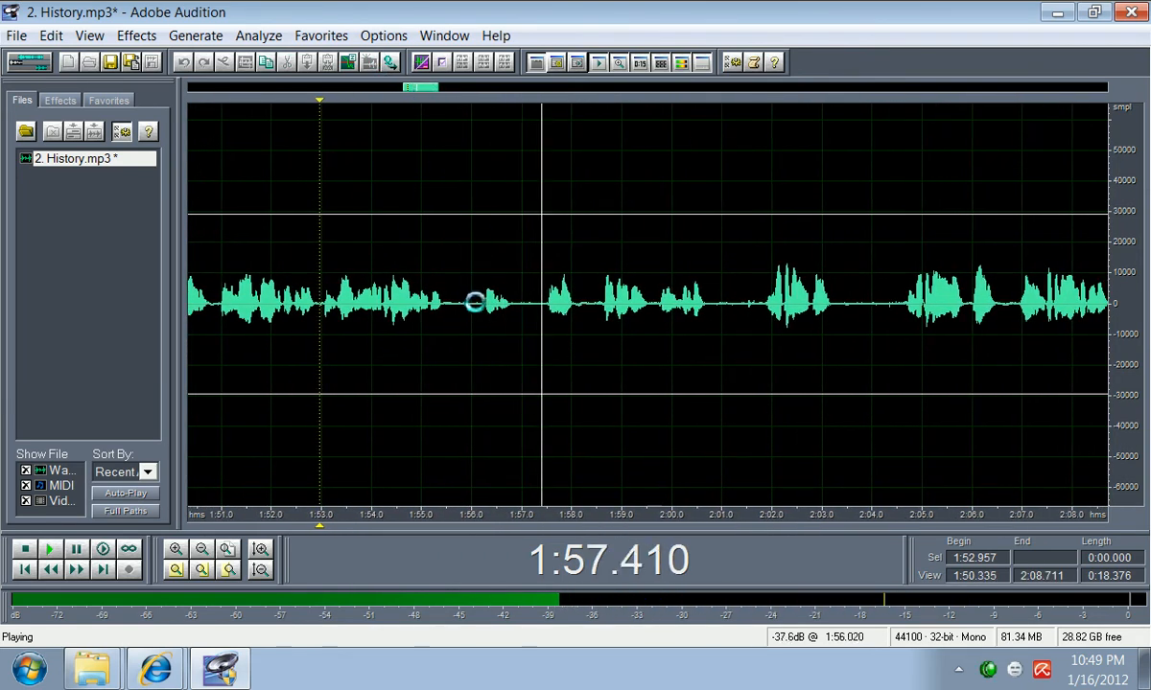
{"action": "key", "text": "space"}
{"action": "left_click_drag", "start_coordinate": [478, 305], "coordinate": [449, 315]}
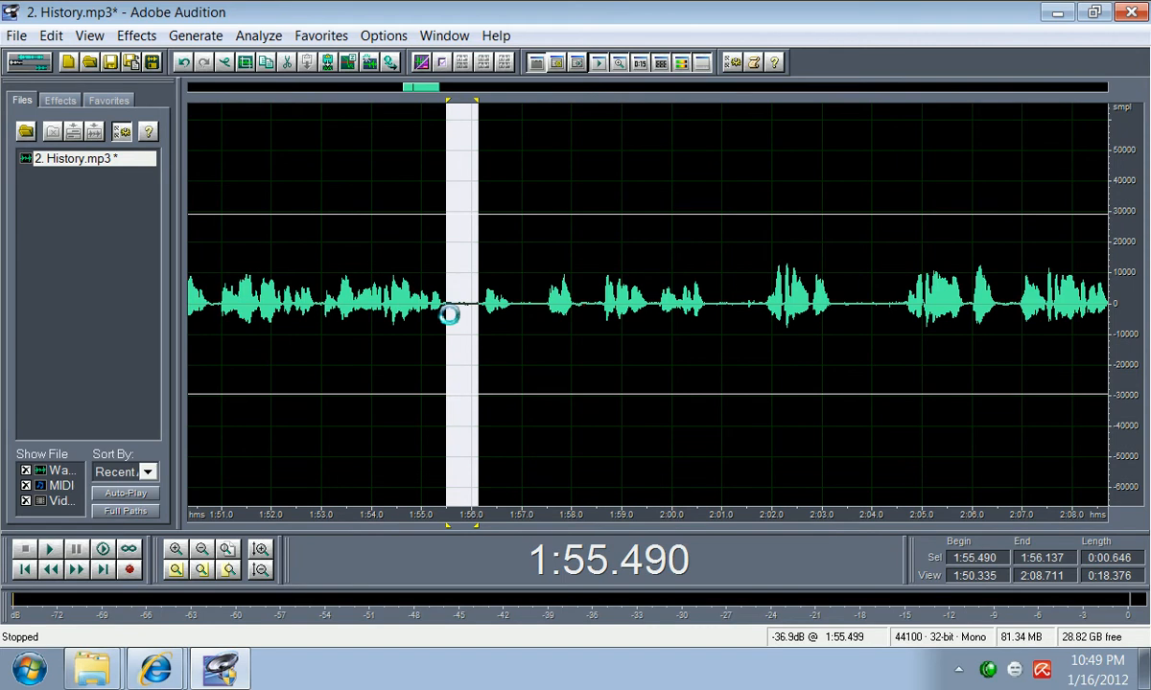
{"action": "key", "text": "Delete"}
{"action": "key", "text": "space"}
Step: Delete most of the silent gaps starting at about 1:56.23 and 1:56.86, playing the next phrase from each cut
{"action": "key", "text": "space"}
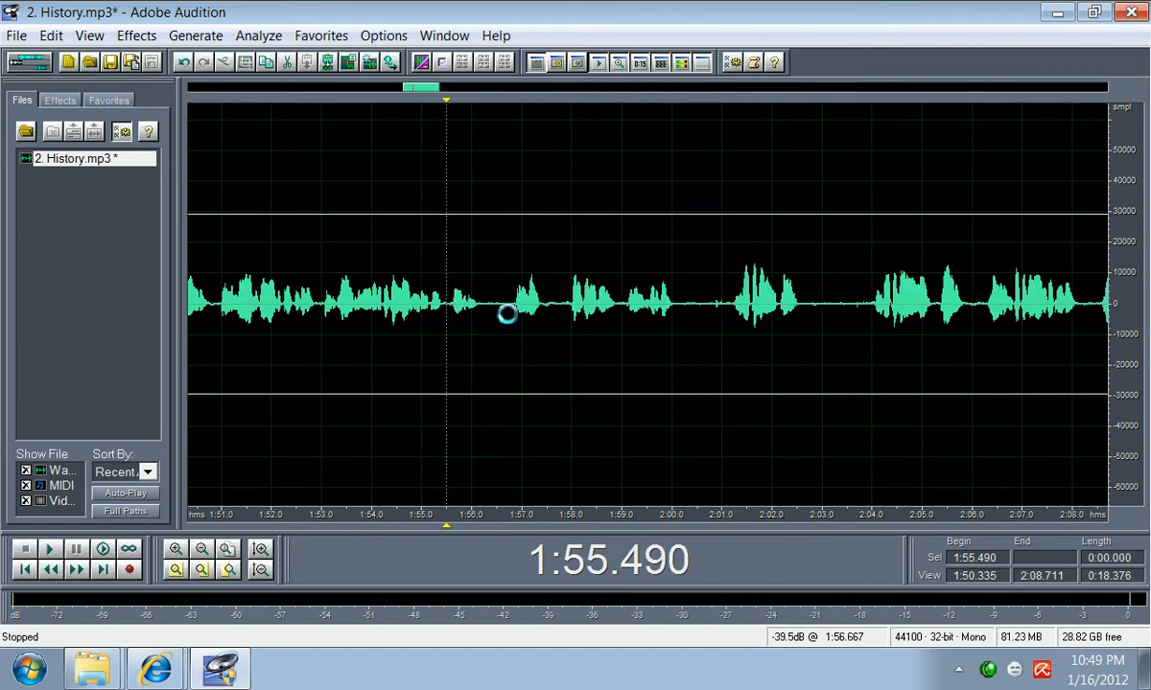
{"action": "left_click_drag", "start_coordinate": [514, 308], "coordinate": [486, 312]}
{"action": "key", "text": "Delete"}
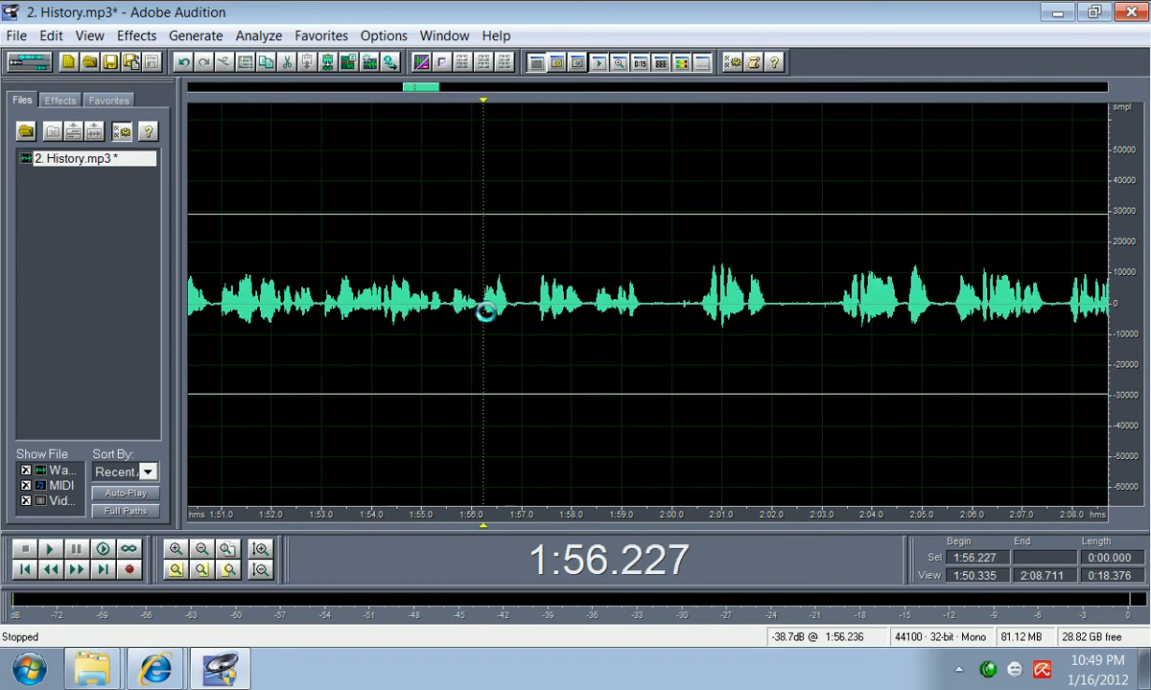
{"action": "key", "text": "space"}
{"action": "key", "text": "space"}
{"action": "left_click_drag", "start_coordinate": [539, 305], "coordinate": [514, 311]}
{"action": "key", "text": "Delete"}
{"action": "key", "text": "space"}
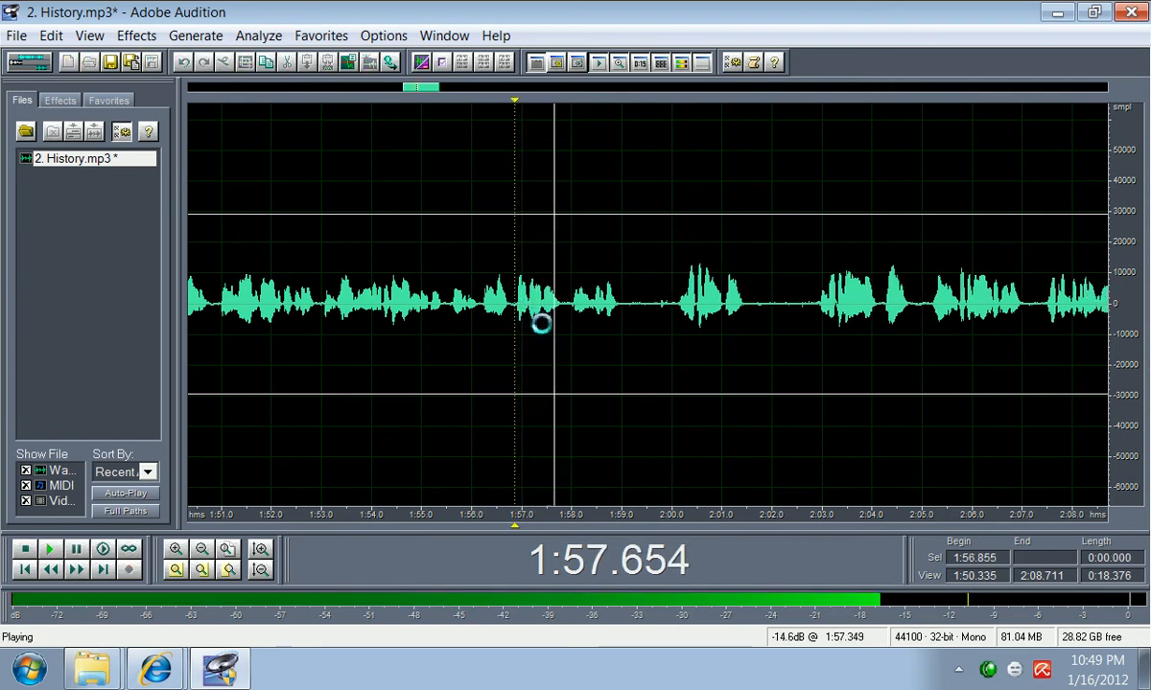
Step: Delete most of the long silent gaps starting at about 1:58.94 and 2:00.45, playing the next phrase from each cut
{"action": "key", "text": "space"}
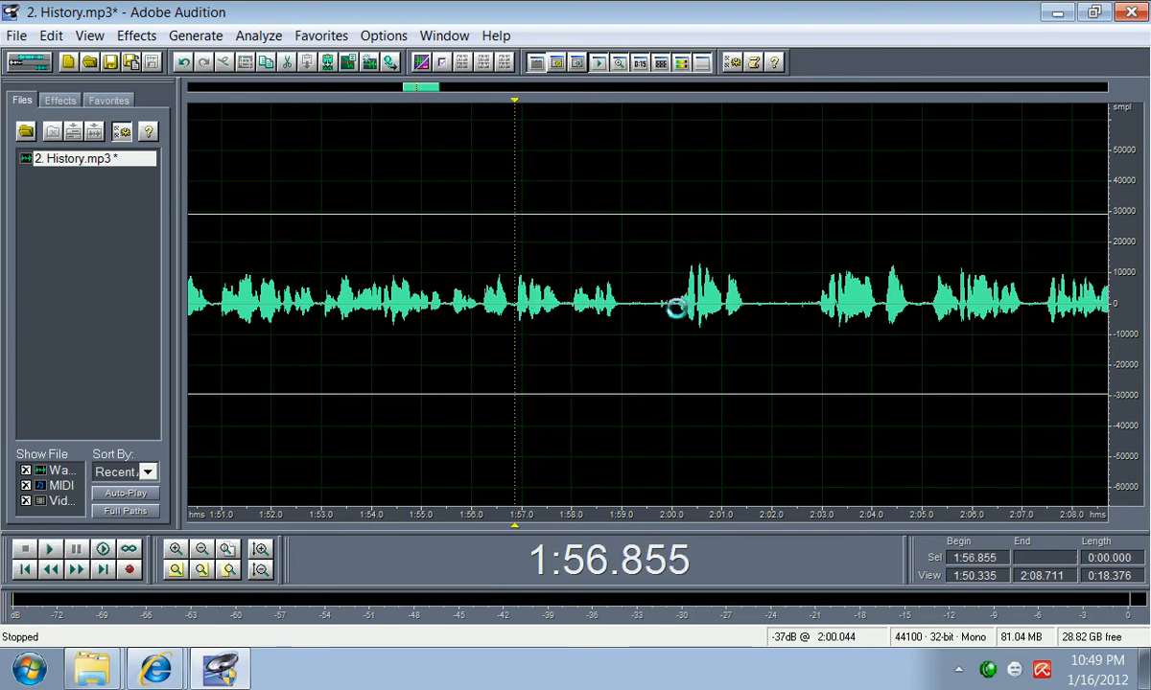
{"action": "left_click_drag", "start_coordinate": [674, 305], "coordinate": [621, 317]}
{"action": "key", "text": "Delete"}
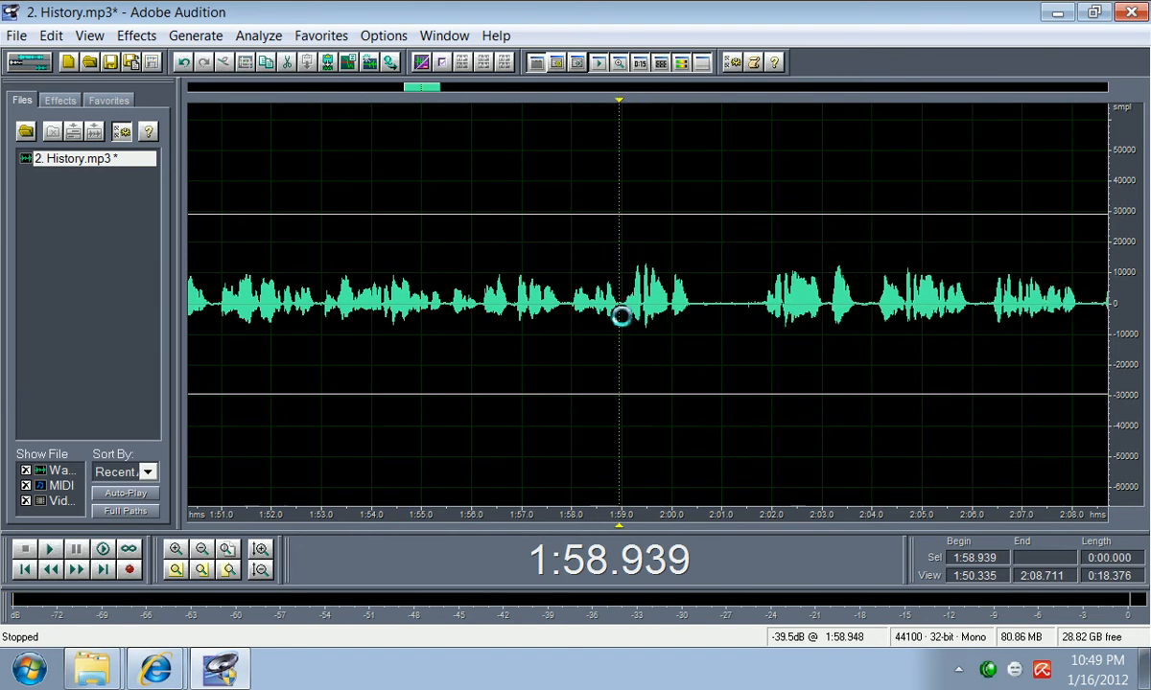
{"action": "key", "text": "space"}
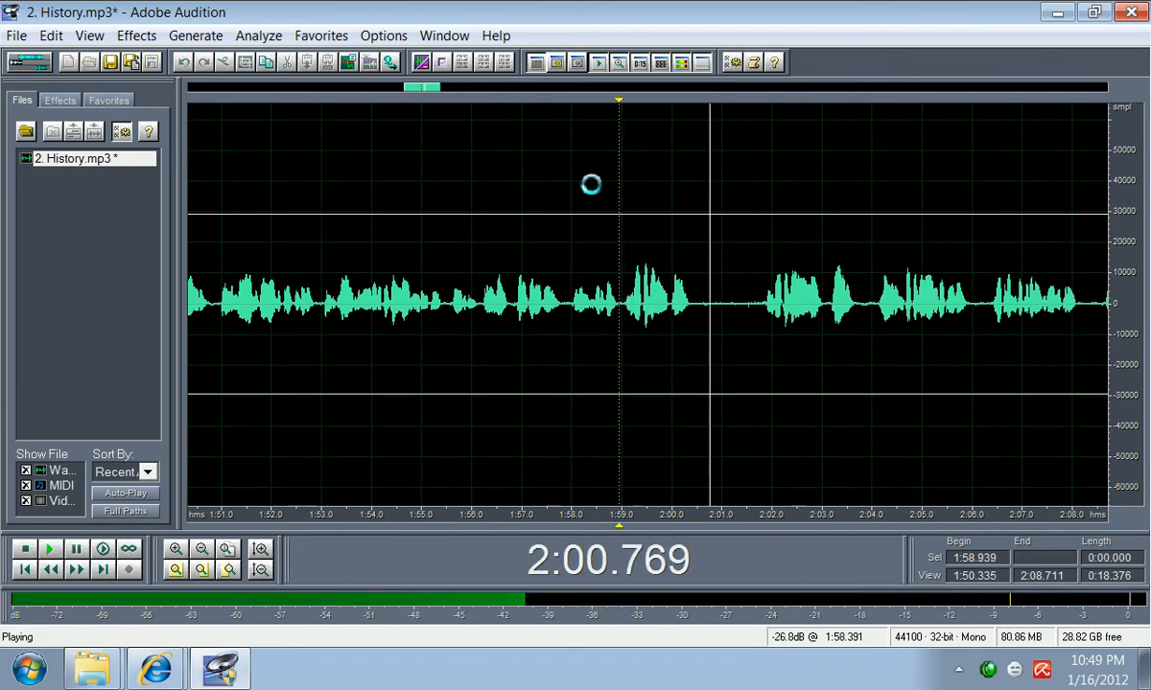
{"action": "key", "text": "space"}
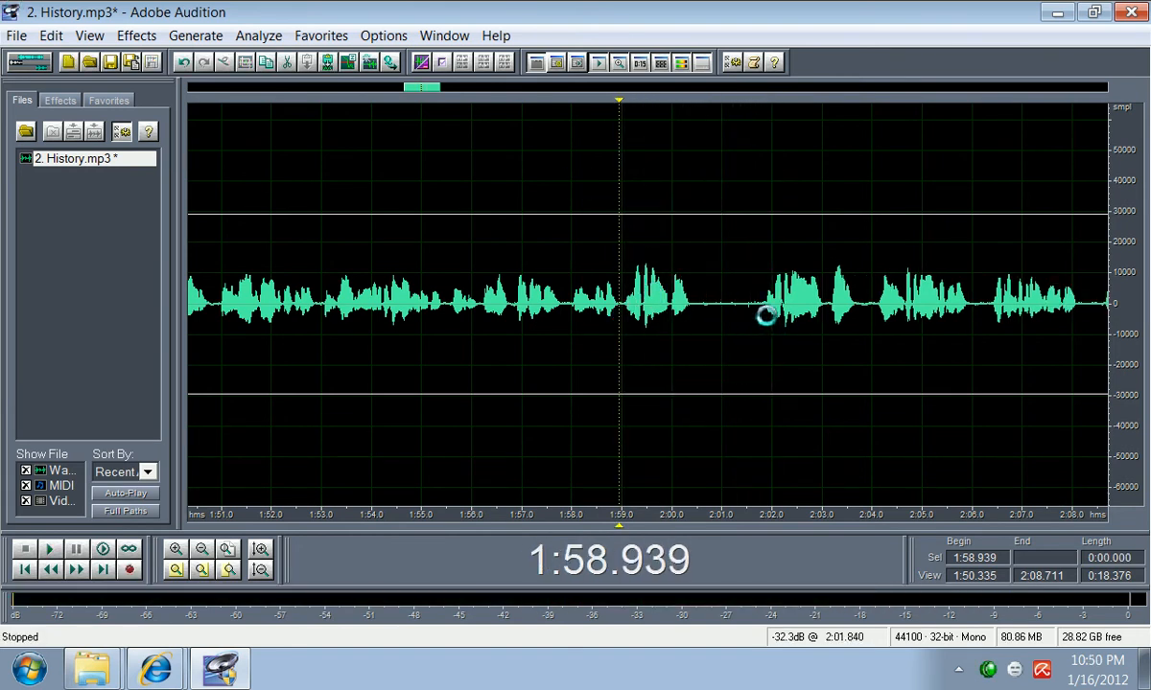
{"action": "left_click_drag", "start_coordinate": [760, 316], "coordinate": [697, 315]}
{"action": "key", "text": "Delete"}
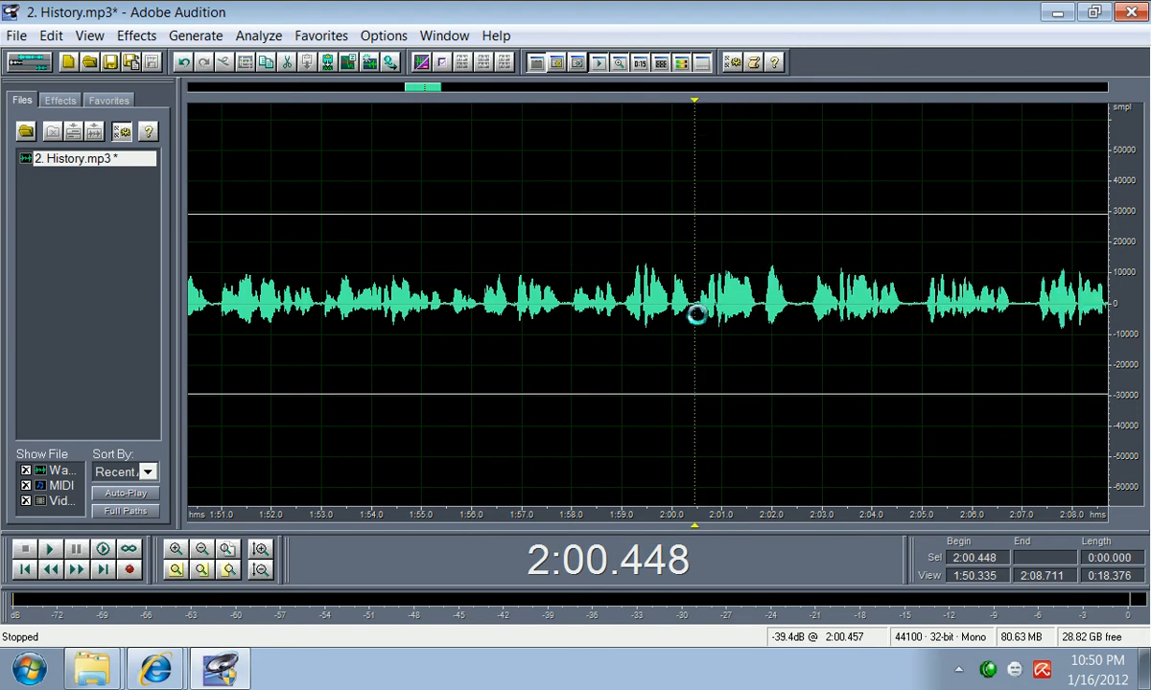
{"action": "key", "text": "space"}
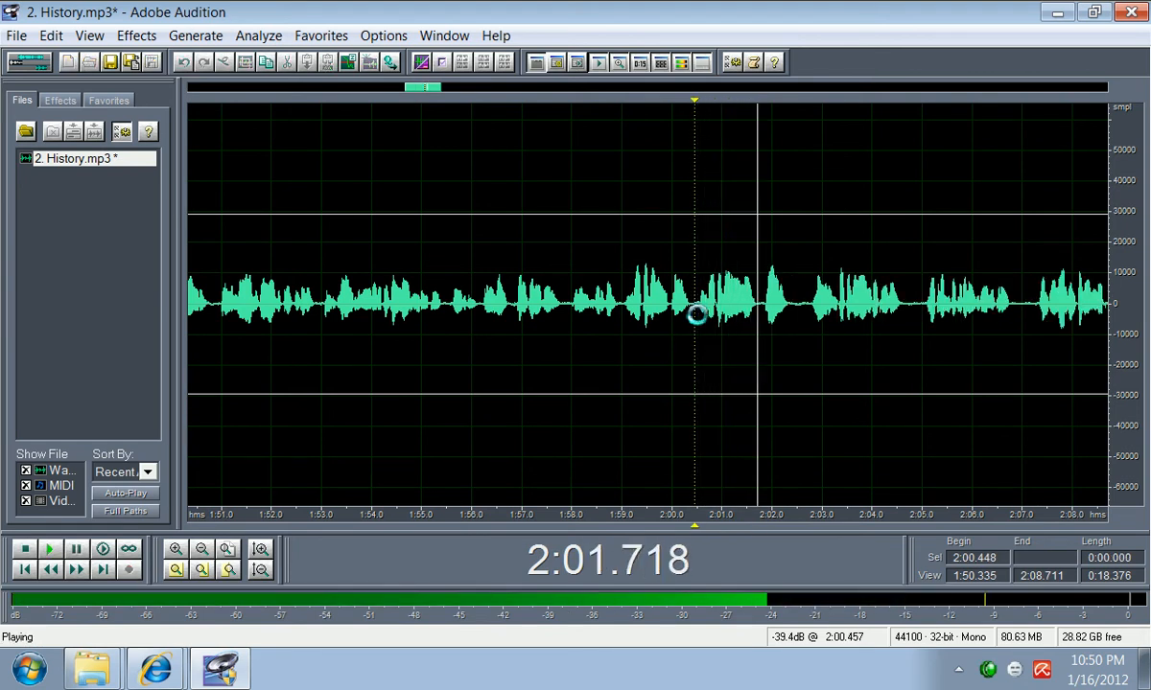
Step: Delete the pause from 2:01.71 to 2:01.80 and most of the silent gap starting at about 2:02.35, playing from each cut
{"action": "key", "text": "space"}
{"action": "left_click_drag", "start_coordinate": [762, 305], "coordinate": [757, 305]}
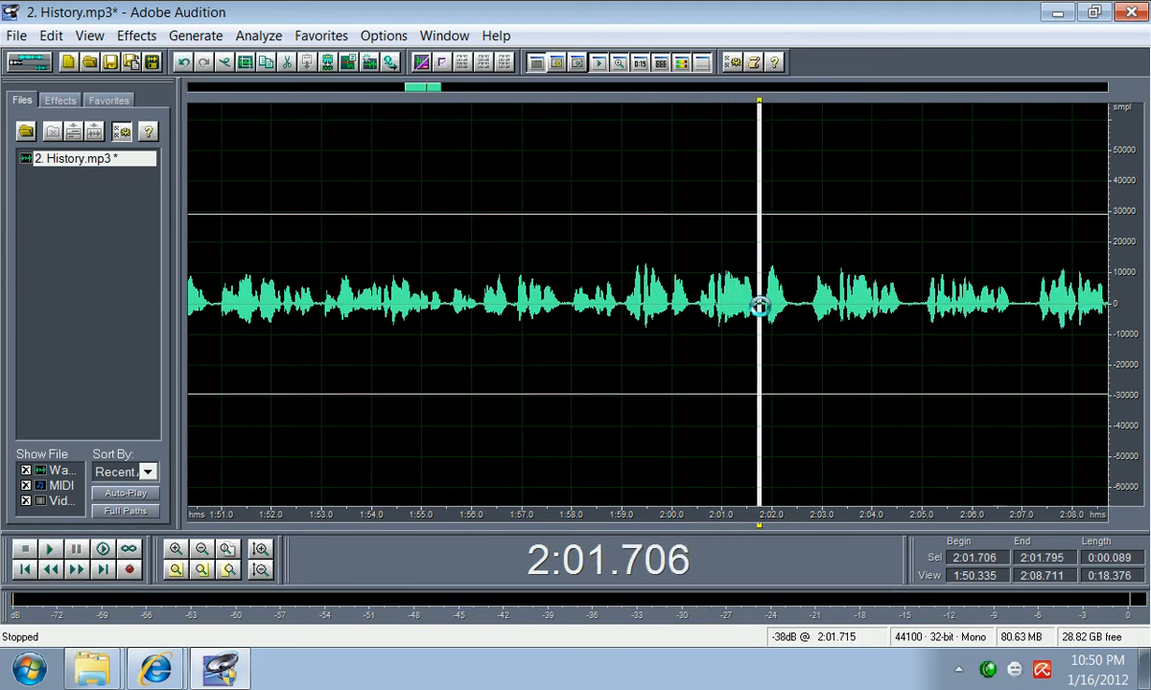
{"action": "left_click", "coordinate": [758, 306]}
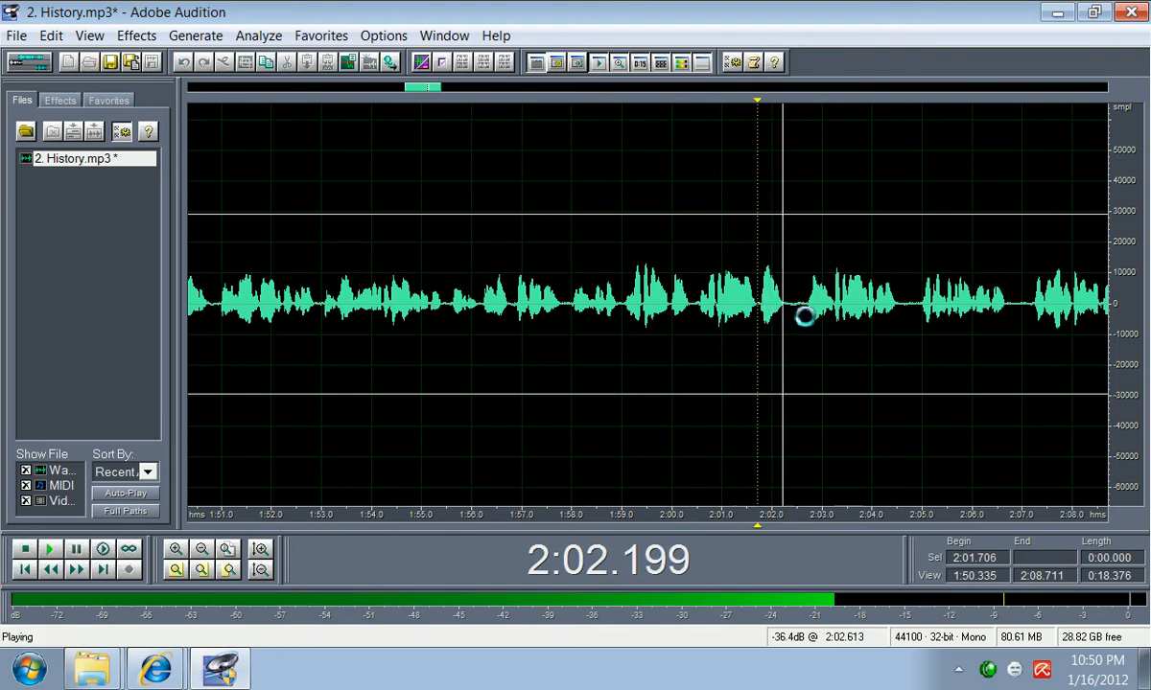
{"action": "key", "text": "space"}
{"action": "left_click_drag", "start_coordinate": [804, 309], "coordinate": [789, 308]}
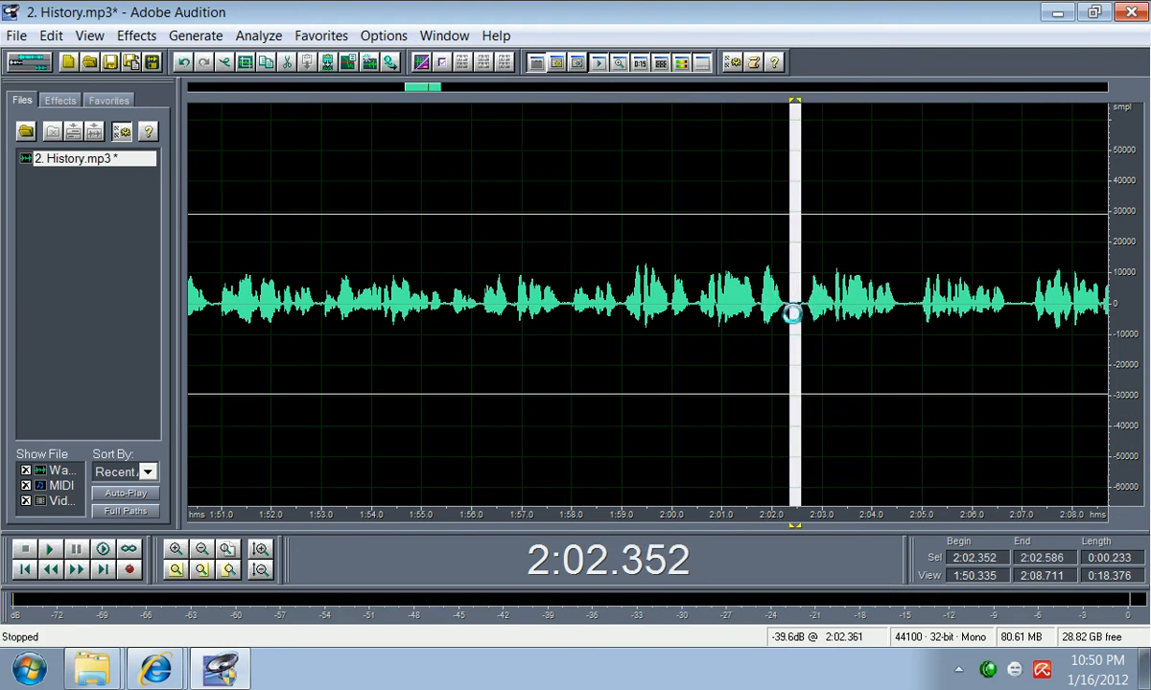
{"action": "left_click", "coordinate": [789, 309]}
{"action": "key", "text": "space"}
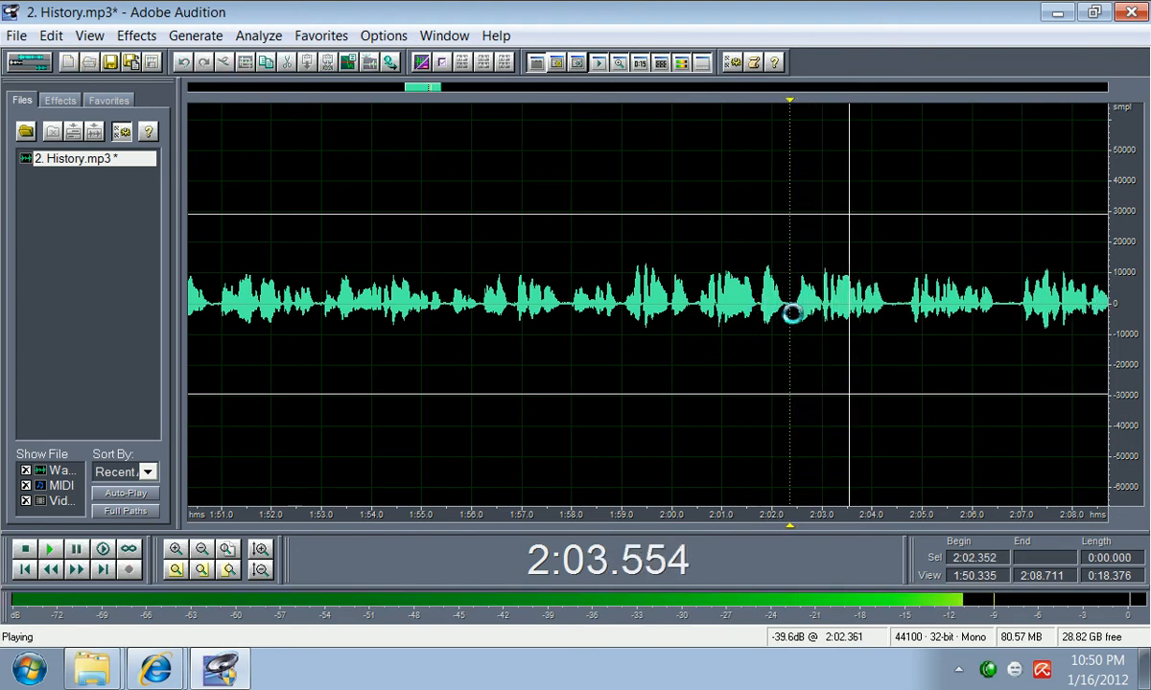
Step: Delete most of the silent gaps starting at about 2:04.31 and 2:06.11, playing the next phrase from each cut
{"action": "key", "text": "space"}
{"action": "left_click_drag", "start_coordinate": [904, 314], "coordinate": [895, 310]}
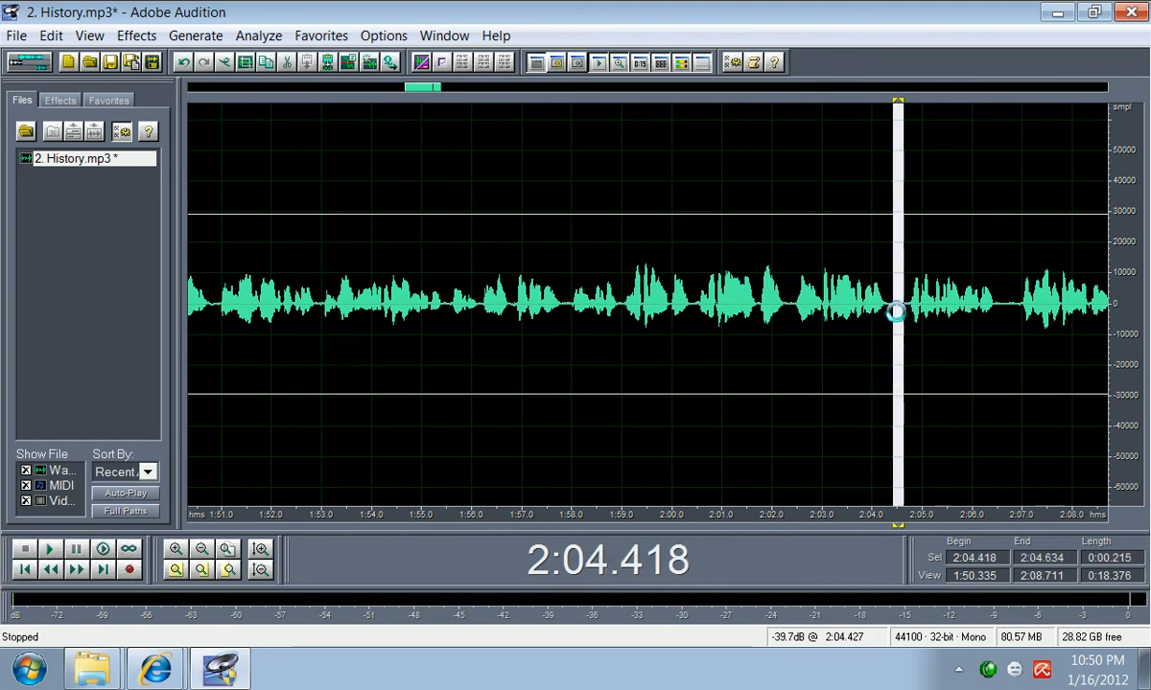
{"action": "left_click", "coordinate": [891, 314]}
{"action": "key", "text": "space"}
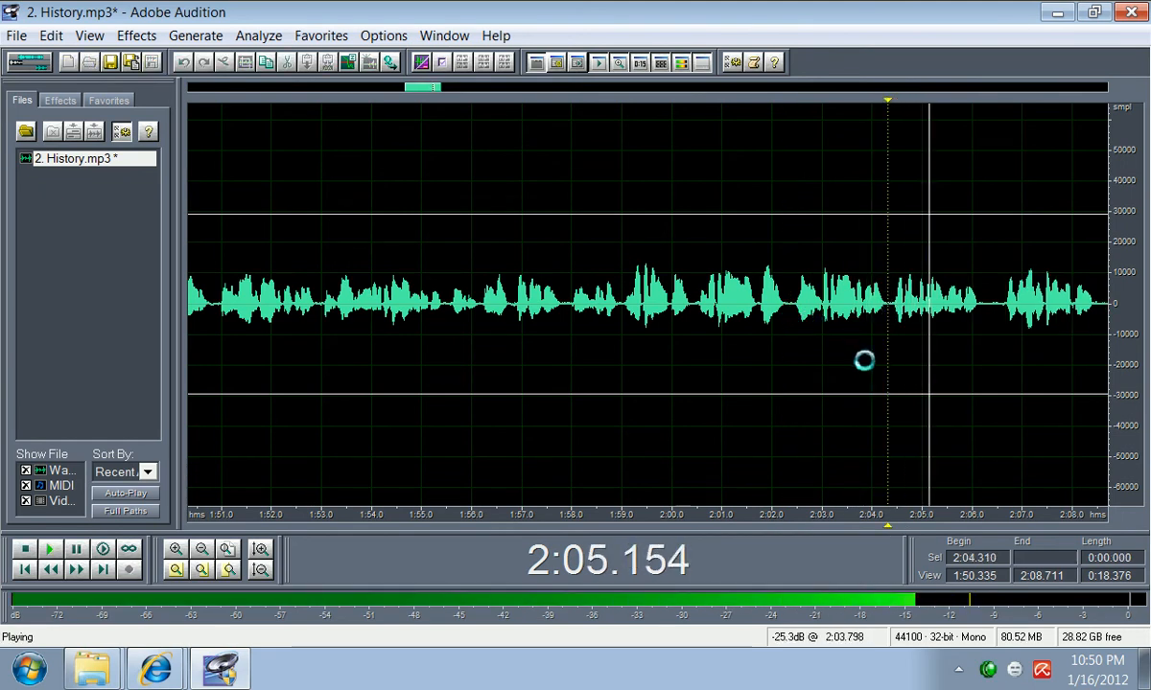
{"action": "mouse_move", "coordinate": [997, 326]}
{"action": "left_mouse_down"}
{"action": "mouse_move", "coordinate": [991, 314]}
{"action": "mouse_move", "coordinate": [980, 319]}
{"action": "left_mouse_up"}
{"action": "key", "text": "Delete"}
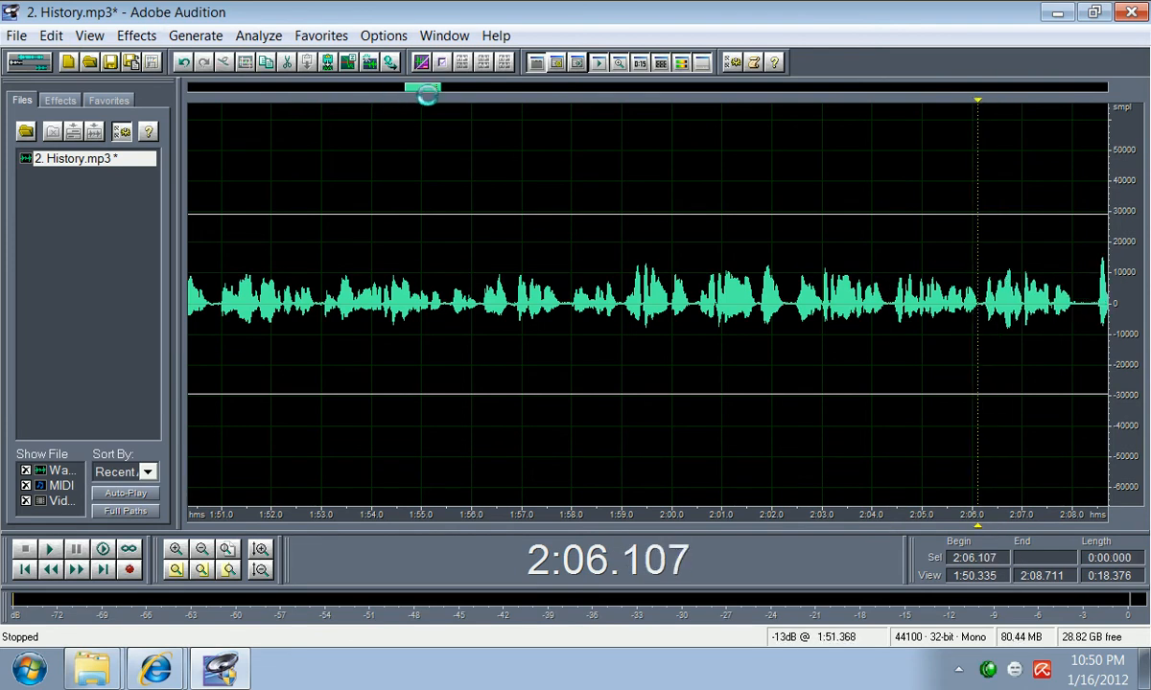
{"action": "left_click_drag", "start_coordinate": [426, 94], "coordinate": [453, 94]}
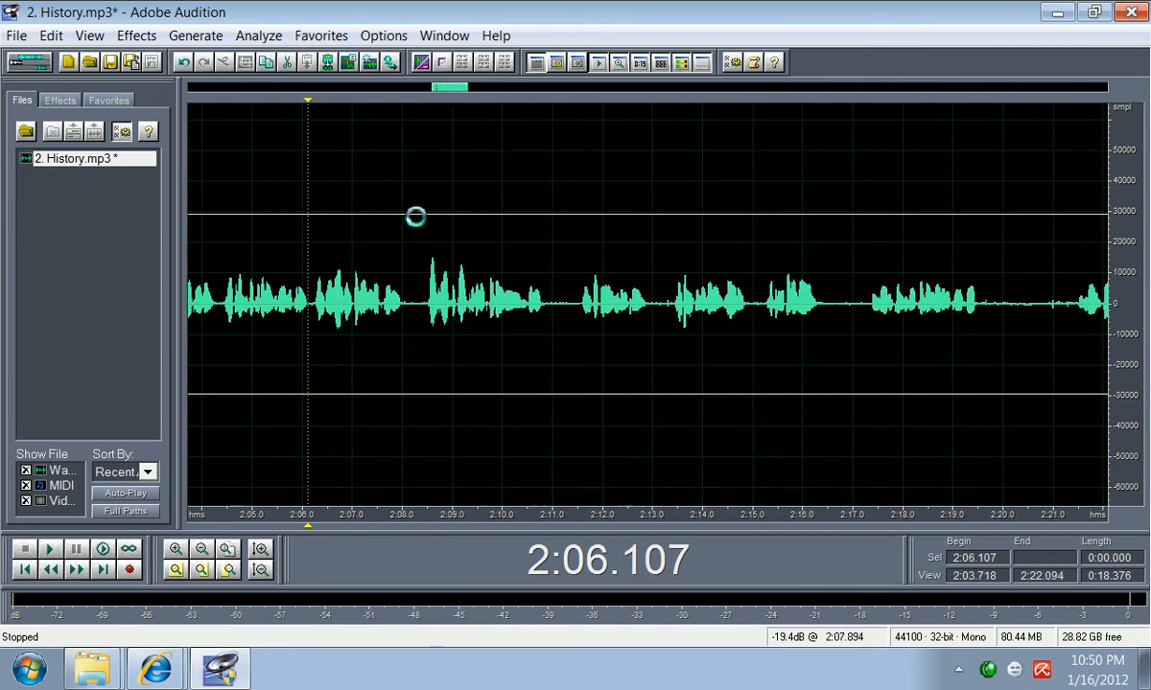
{"action": "key", "text": "space"}
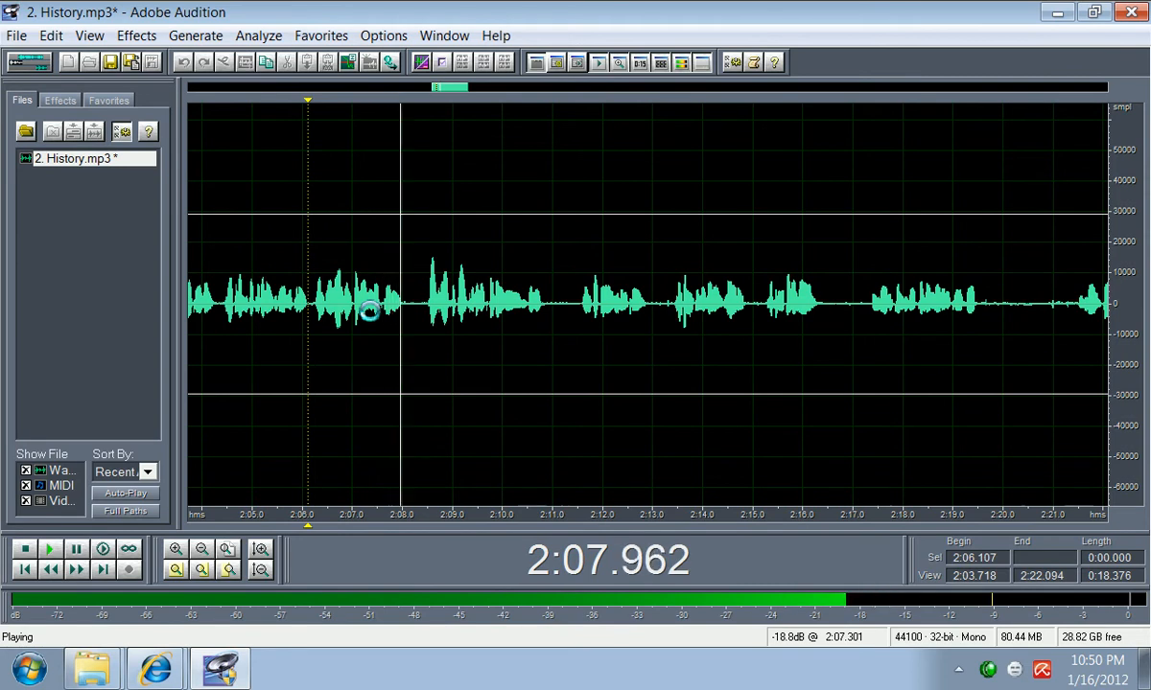
Step: Delete the pause from 2:08.07 to 2:08.26 and part of the gap starting at about 2:10.69, playing on from each cut
{"action": "left_click", "coordinate": [416, 305]}
{"action": "left_click", "coordinate": [405, 305]}
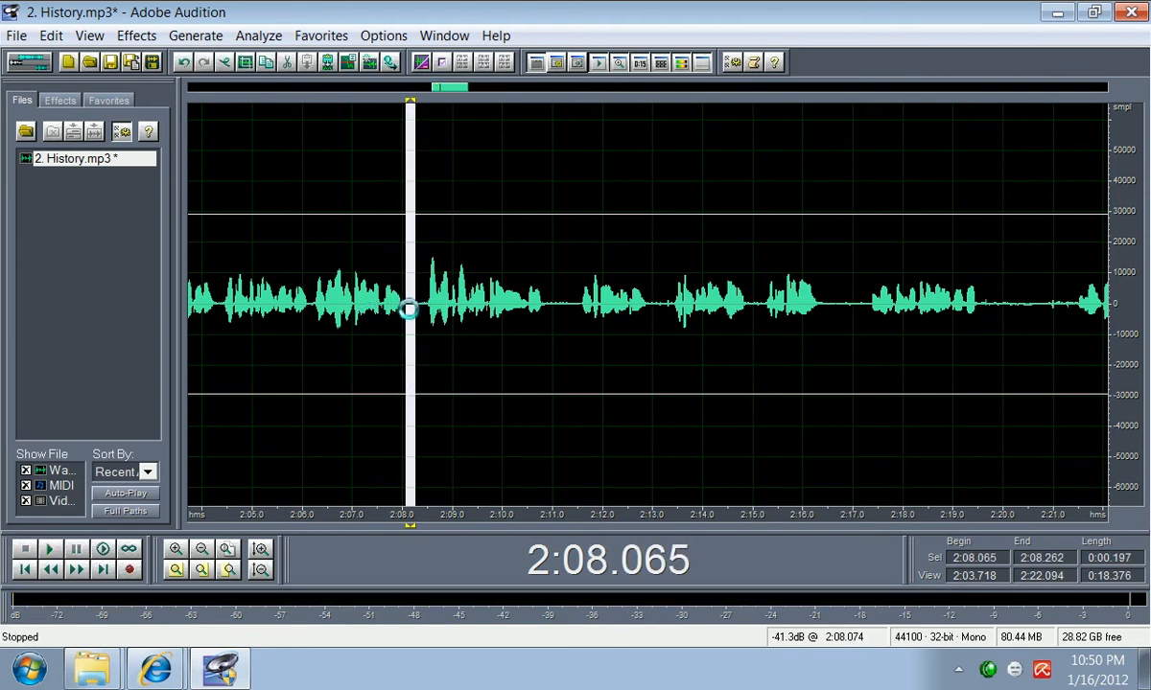
{"action": "key", "text": "space"}
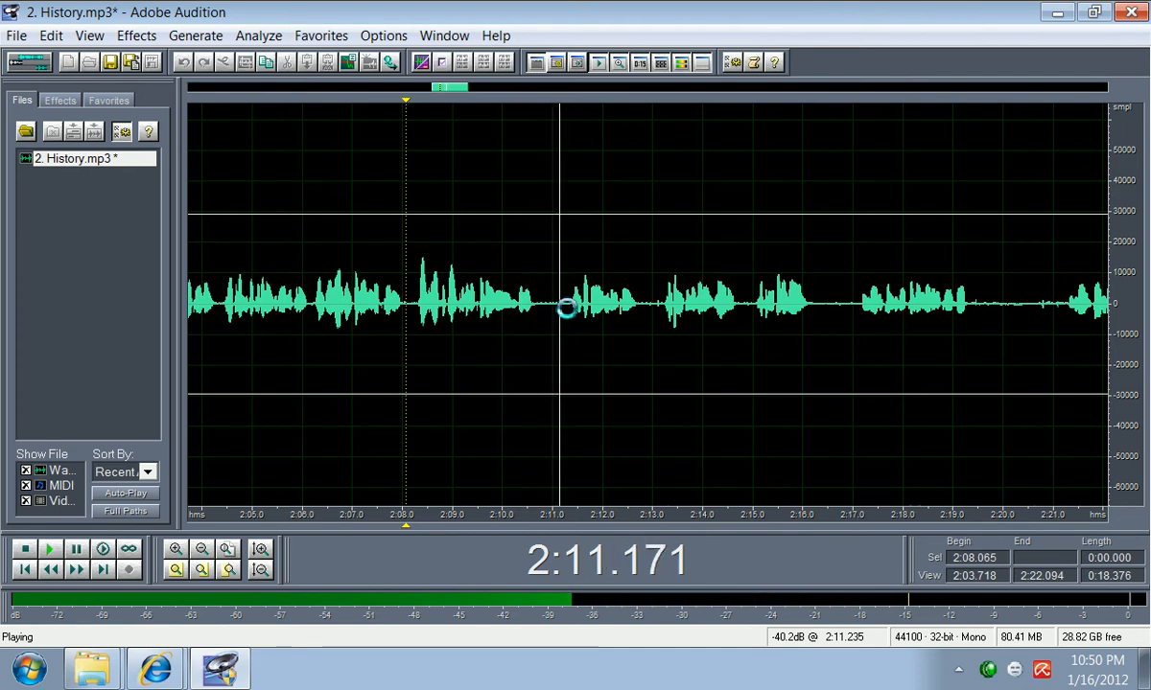
{"action": "key", "text": "space"}
{"action": "left_click_drag", "start_coordinate": [559, 310], "coordinate": [538, 316]}
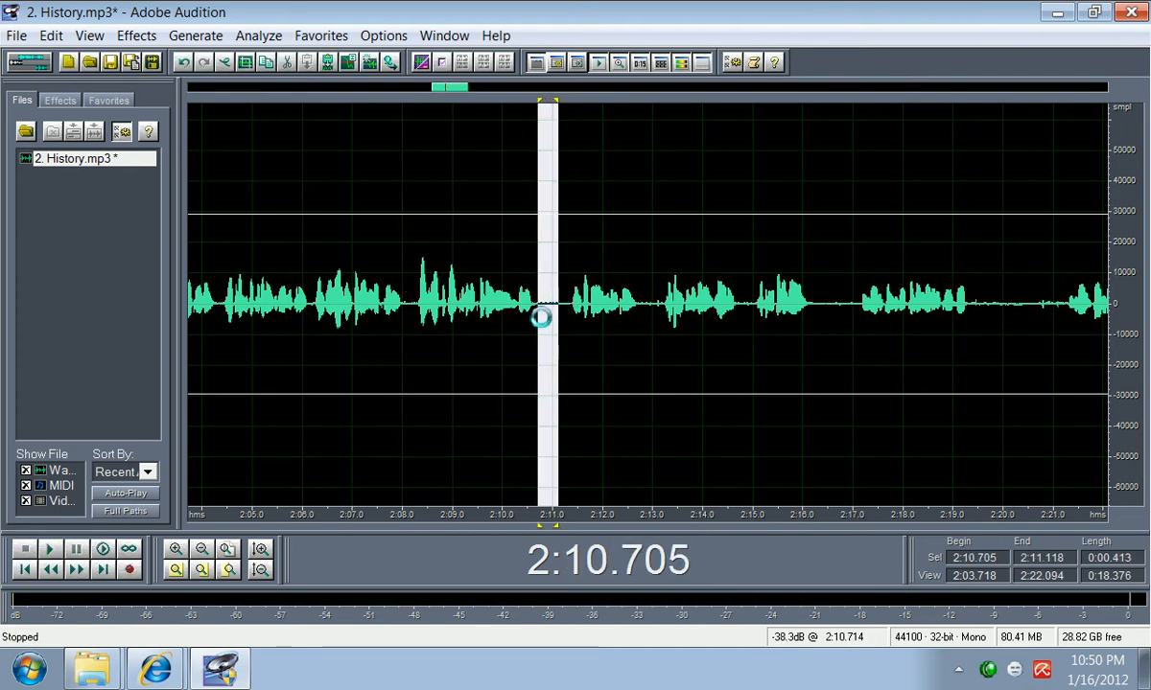
{"action": "left_click", "coordinate": [536, 315]}
{"action": "key", "text": "space"}
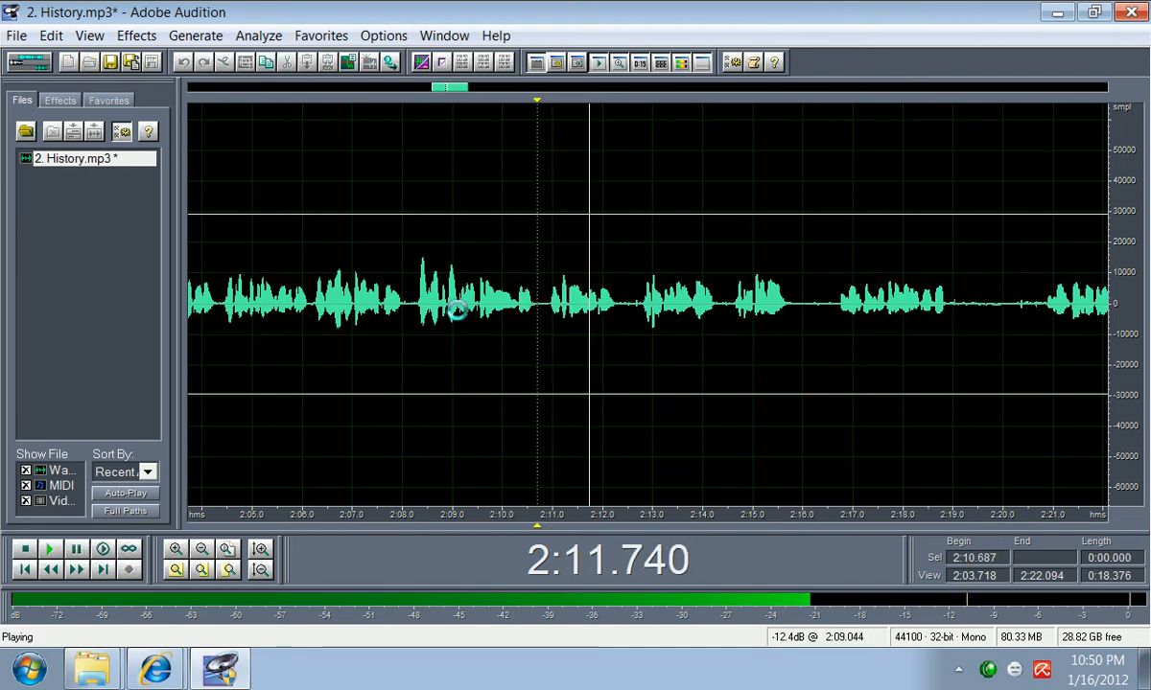
Step: Delete most of the silent gaps starting at about 2:12.38 and 2:15.48, playing the next phrase from each cut
{"action": "key", "text": "space"}
{"action": "left_click_drag", "start_coordinate": [632, 308], "coordinate": [621, 312]}
{"action": "left_click", "coordinate": [621, 313]}
{"action": "key", "text": "space"}
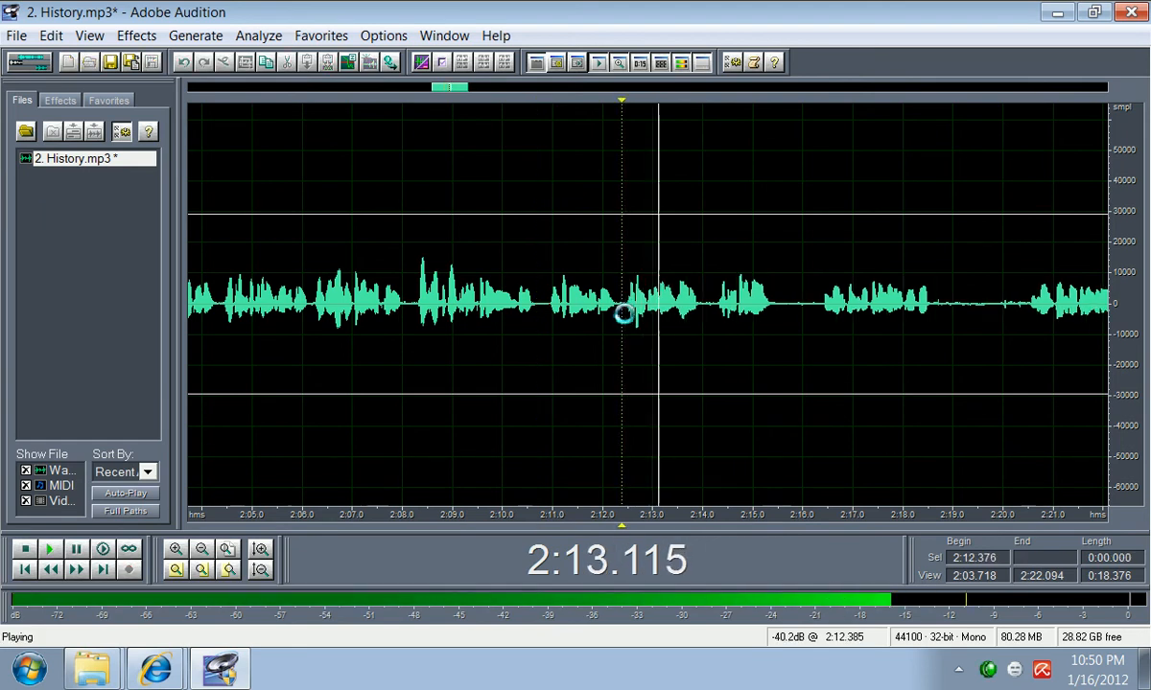
{"action": "key", "text": "space"}
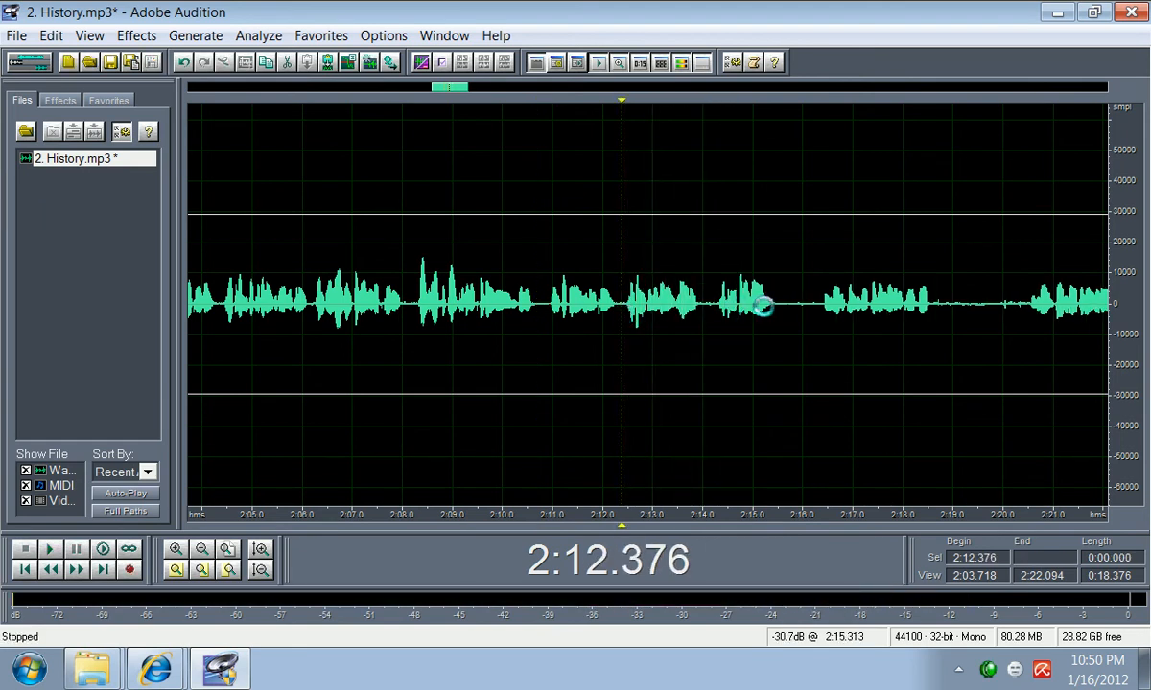
{"action": "left_click_drag", "start_coordinate": [820, 311], "coordinate": [779, 310]}
{"action": "left_click", "coordinate": [777, 311]}
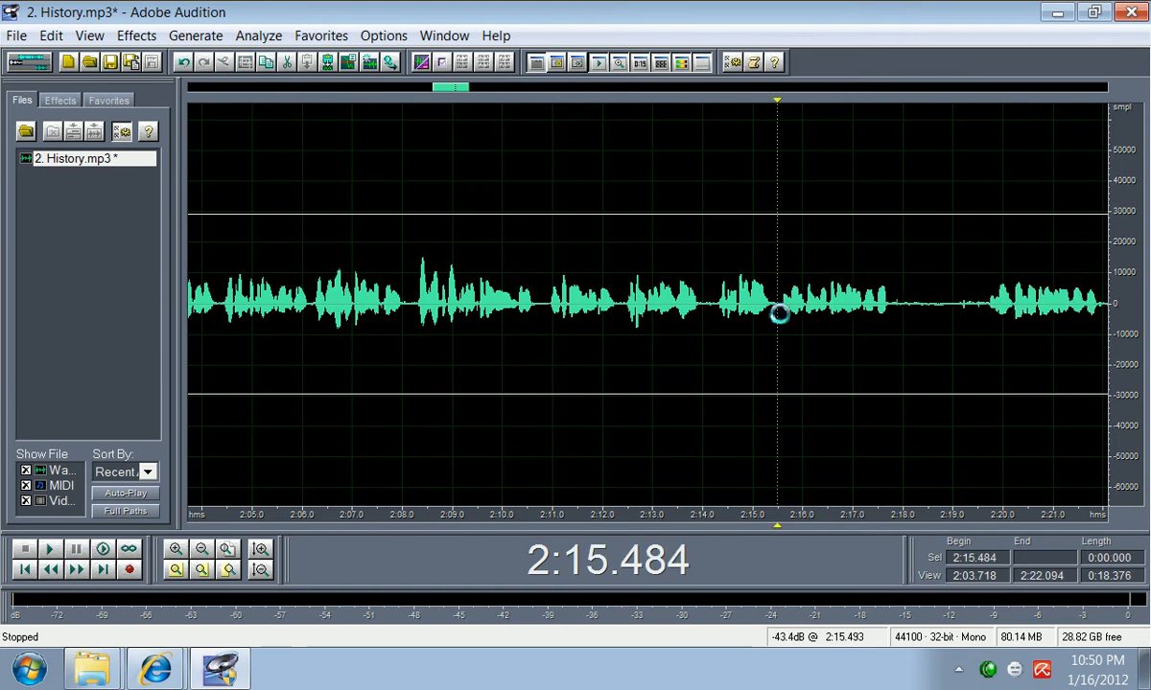
{"action": "key", "text": "space"}
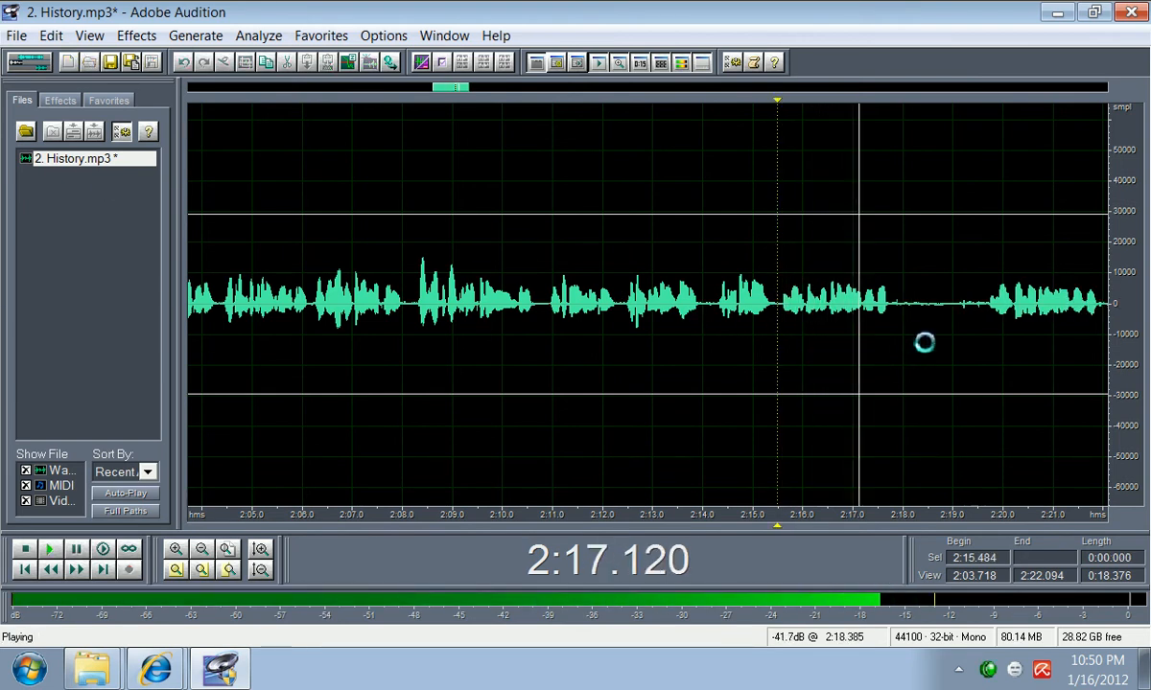
Step: Delete the long pause from 2:17.75 to 2:19.44 and play the next phrase from the cut
{"action": "key", "text": "space"}
{"action": "left_click_drag", "start_coordinate": [891, 308], "coordinate": [975, 323]}
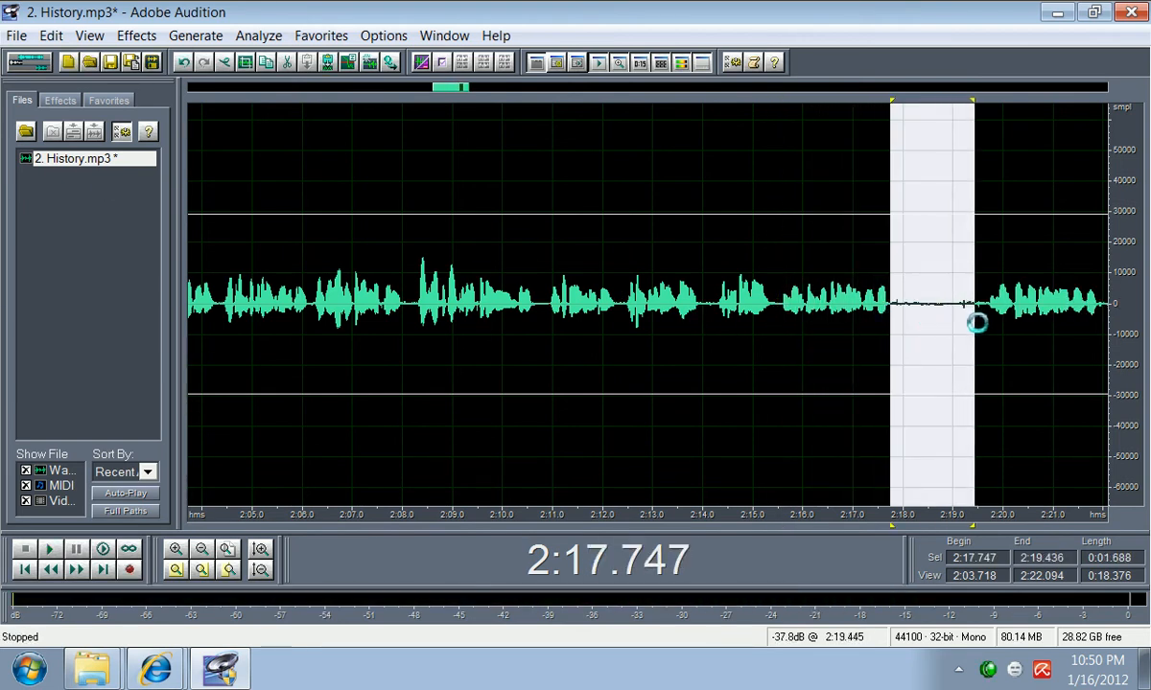
{"action": "key", "text": "ctrl+z"}
{"action": "key", "text": "space"}
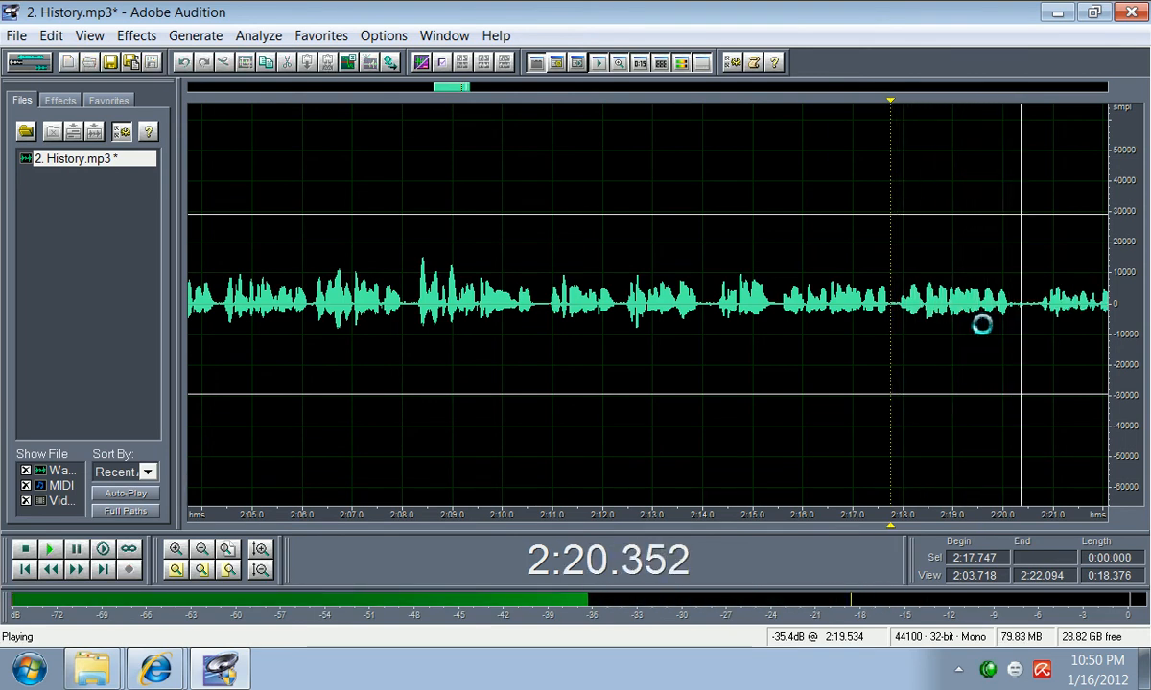
Step: Delete most of the silent gap starting at about 2:20.19 and listen through the following phrases from the cut
{"action": "key", "text": "space"}
{"action": "left_click_drag", "start_coordinate": [1035, 309], "coordinate": [1014, 314]}
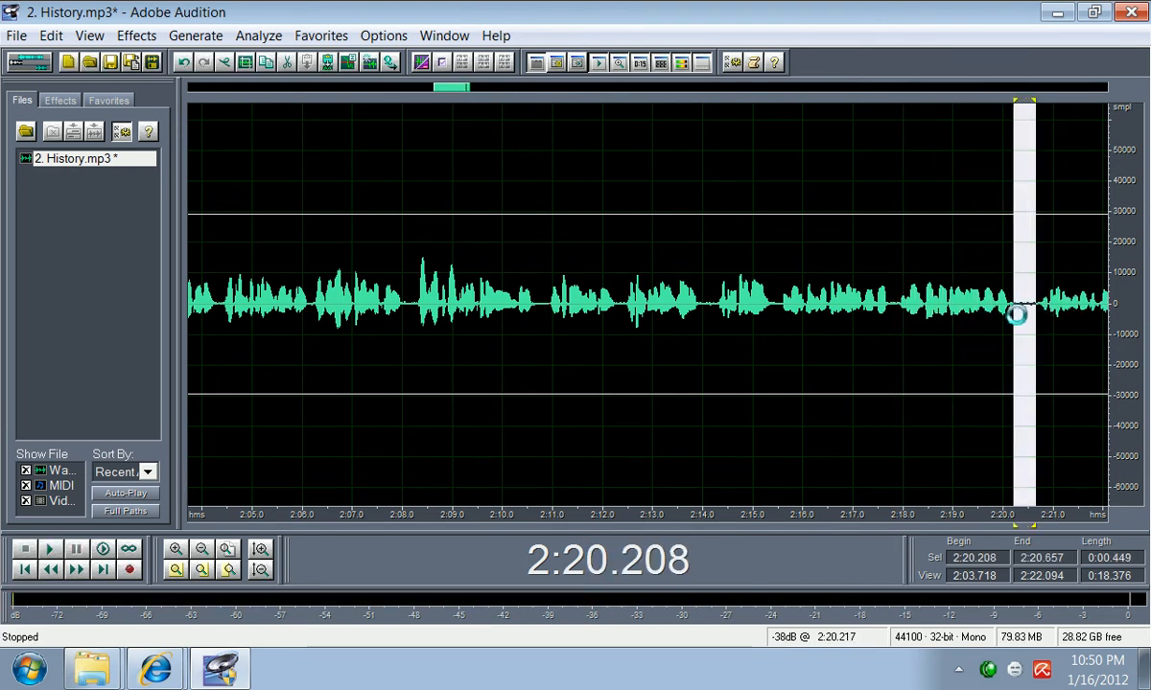
{"action": "left_click_drag", "start_coordinate": [462, 93], "coordinate": [491, 95]}
{"action": "key", "text": "space"}
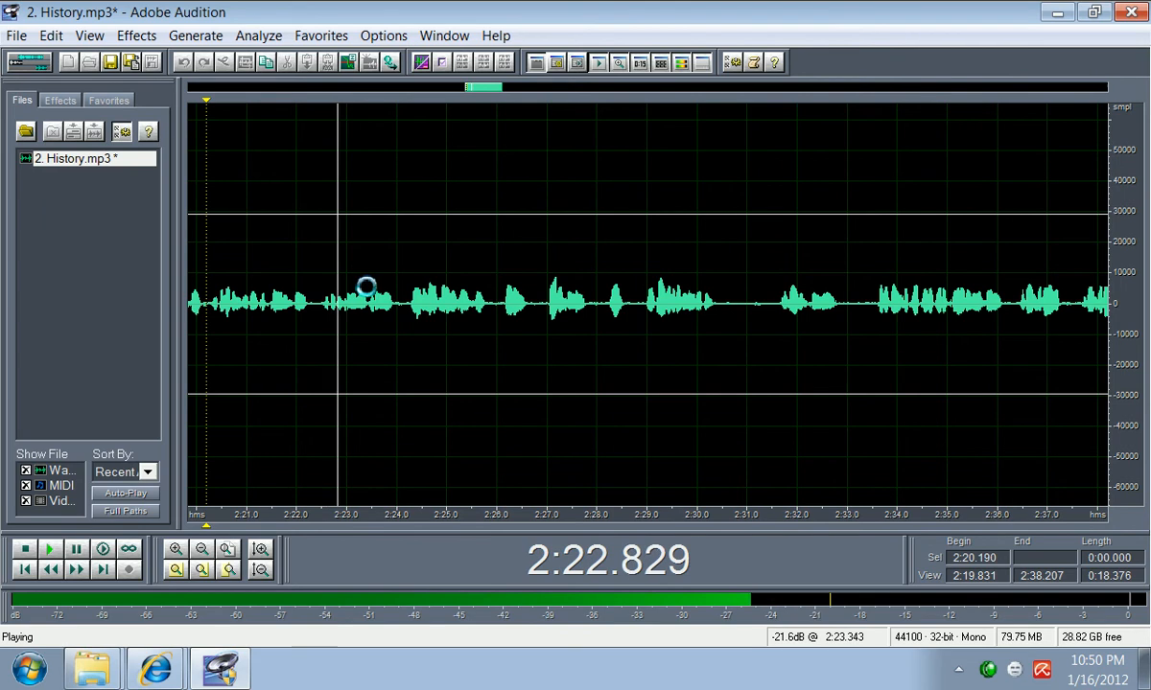
{"action": "key", "text": "space"}
{"action": "key", "text": "space"}
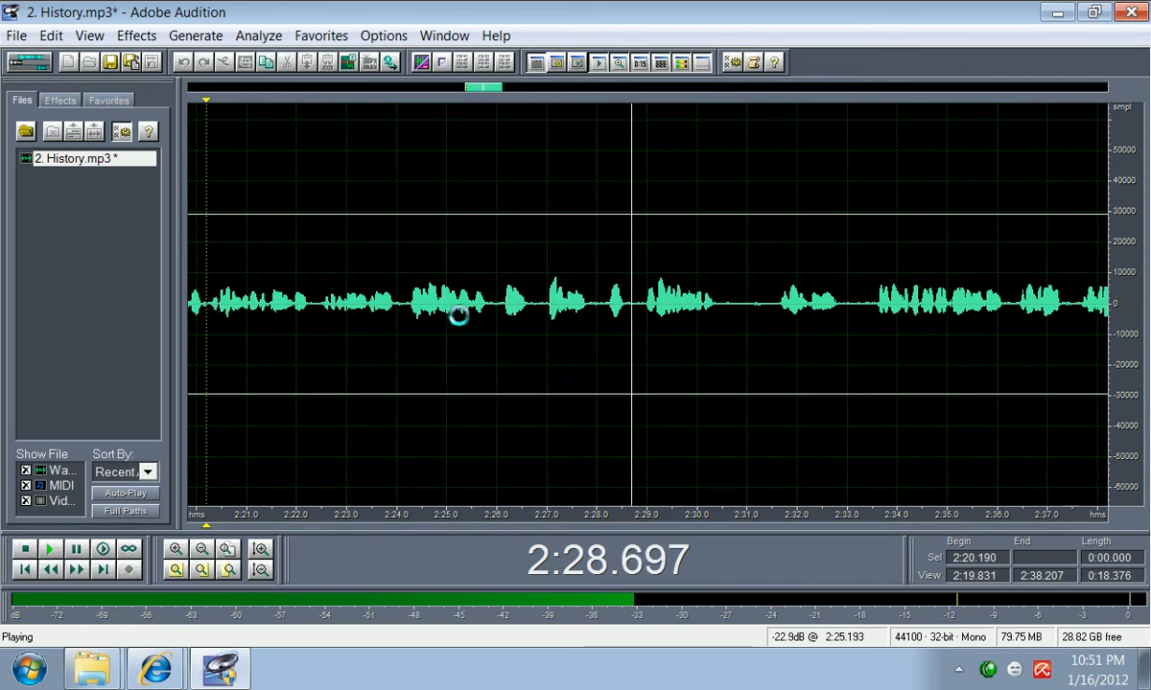
Step: Delete parts of the gaps near 2:25.8 and 2:26.3 and the pause from 2:27.27 to 2:27.52, and play from the last cut
{"action": "key", "text": "space"}
{"action": "left_click_drag", "start_coordinate": [501, 307], "coordinate": [565, 310]}
{"action": "key", "text": "Delete"}
{"action": "key", "text": "Delete"}
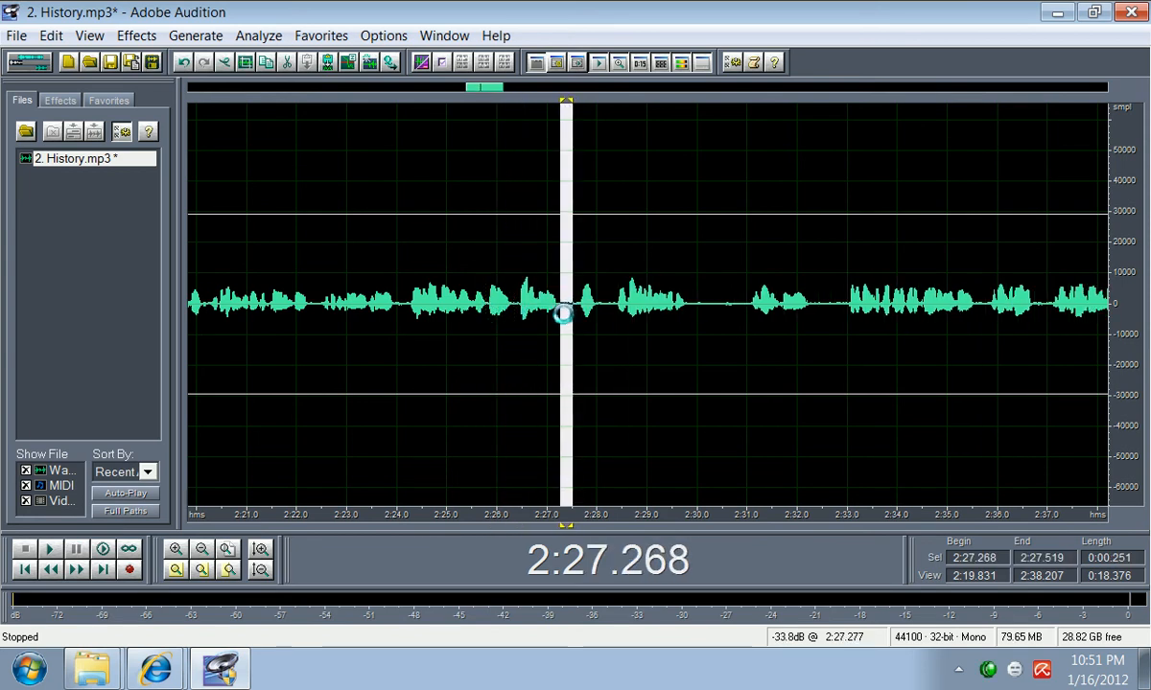
{"action": "key", "text": "Delete"}
{"action": "key", "text": "space"}
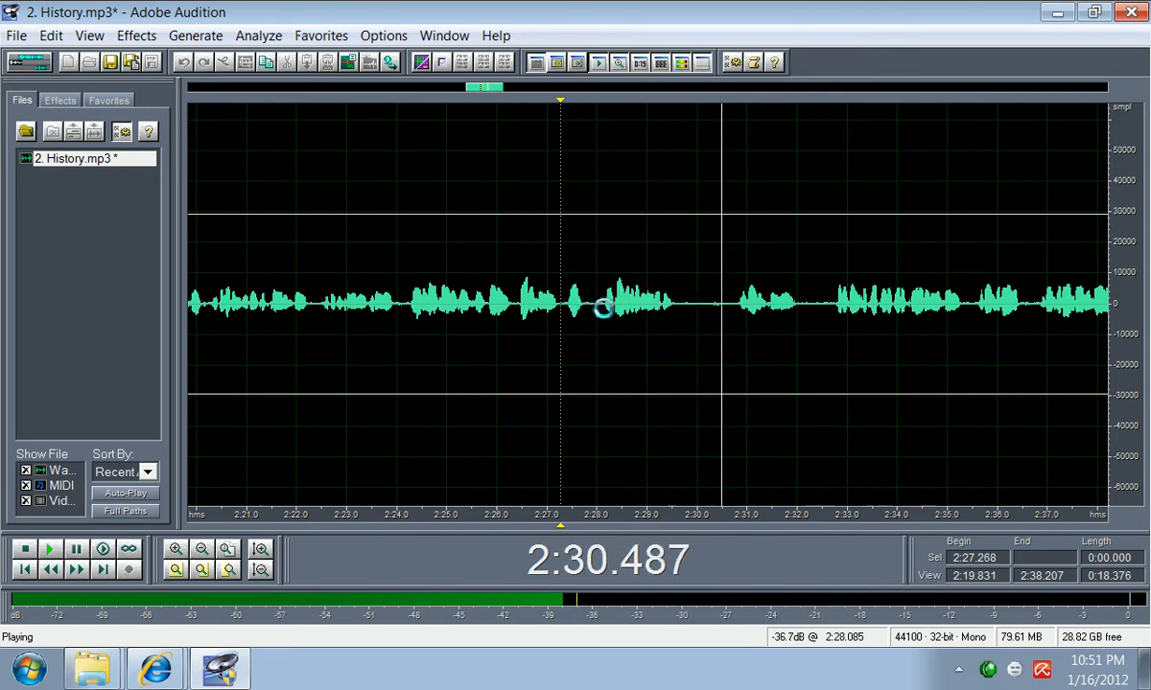
Step: Delete the pauses from 2:27.74 to 2:28.06 and from about 2:29.21 to 2:30.41, playing from each cut
{"action": "key", "text": "space"}
{"action": "left_click_drag", "start_coordinate": [600, 308], "coordinate": [590, 309]}
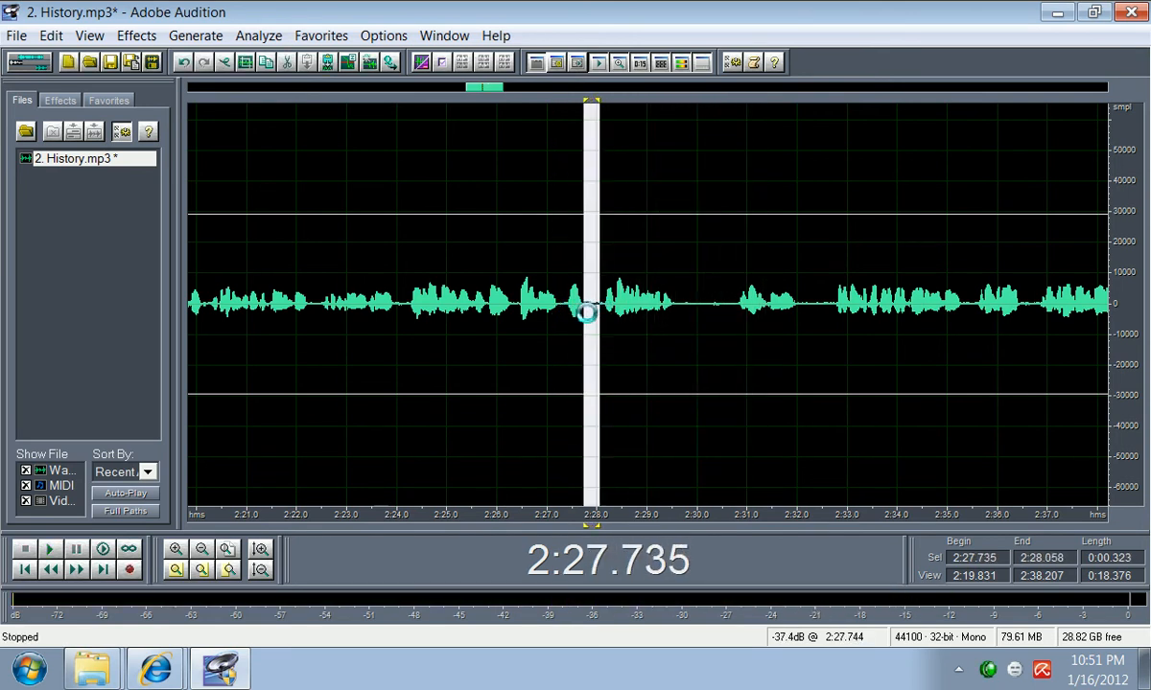
{"action": "key", "text": "Delete"}
{"action": "key", "text": "space"}
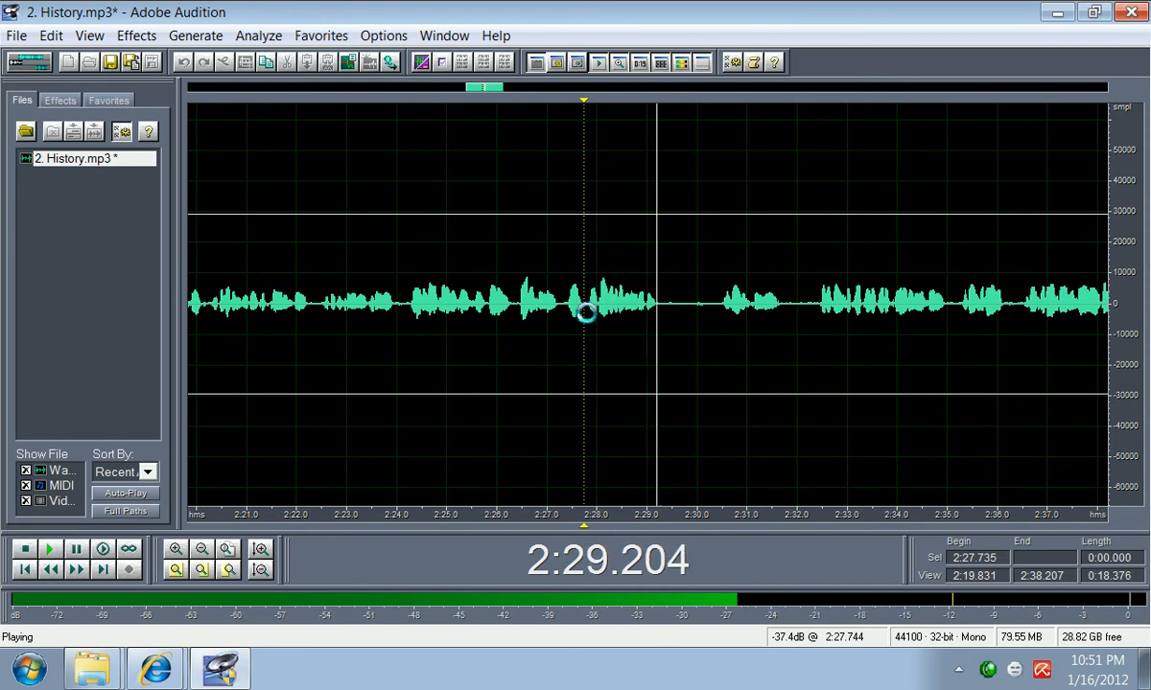
{"action": "key", "text": "space"}
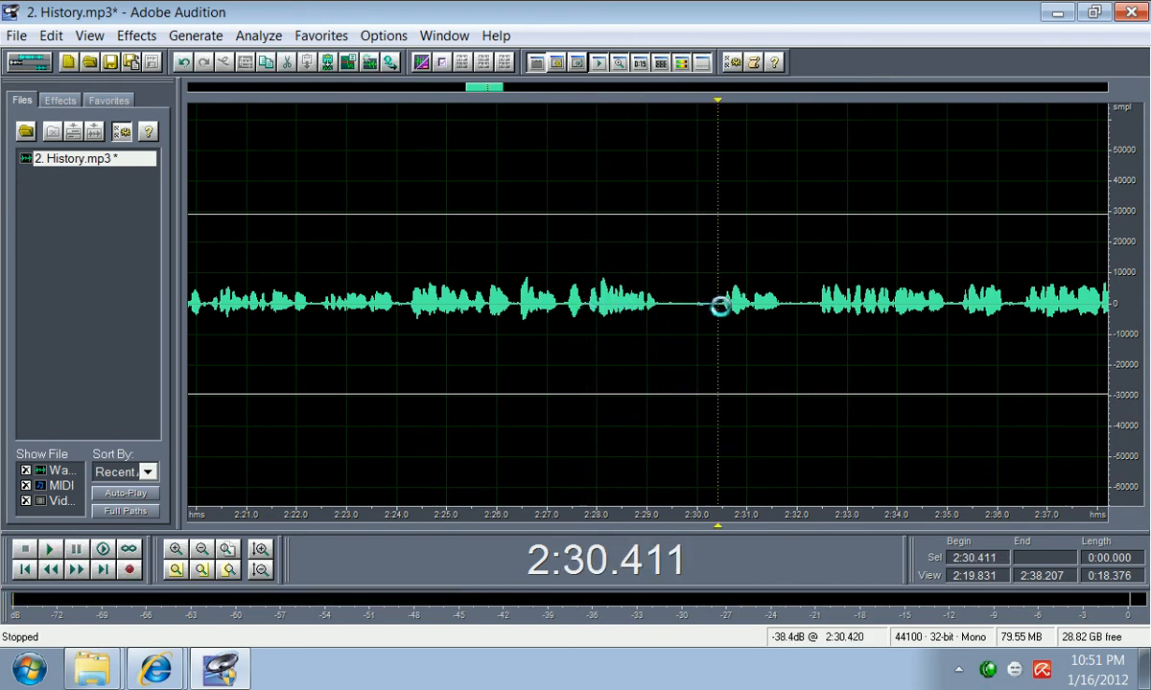
{"action": "left_click_drag", "start_coordinate": [718, 306], "coordinate": [669, 308]}
{"action": "key", "text": "Delete"}
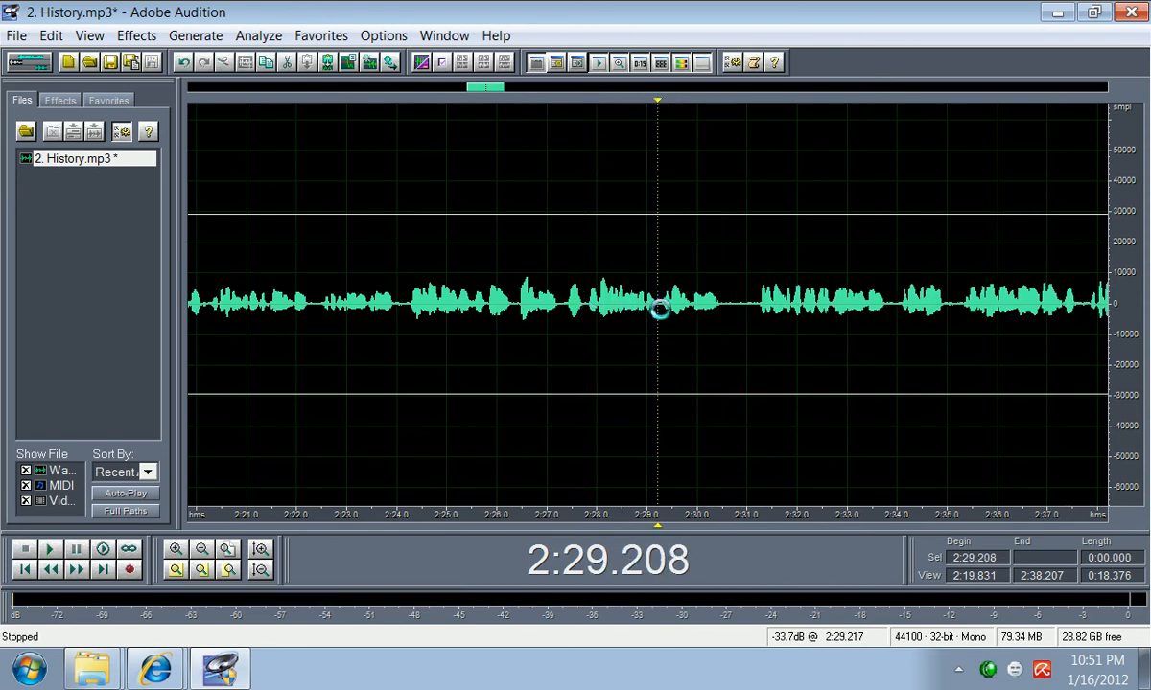
{"action": "key", "text": "space"}
Step: Delete most of the silent gap starting at about 2:30.48 and play the next phrases from the cut
{"action": "key", "text": "space"}
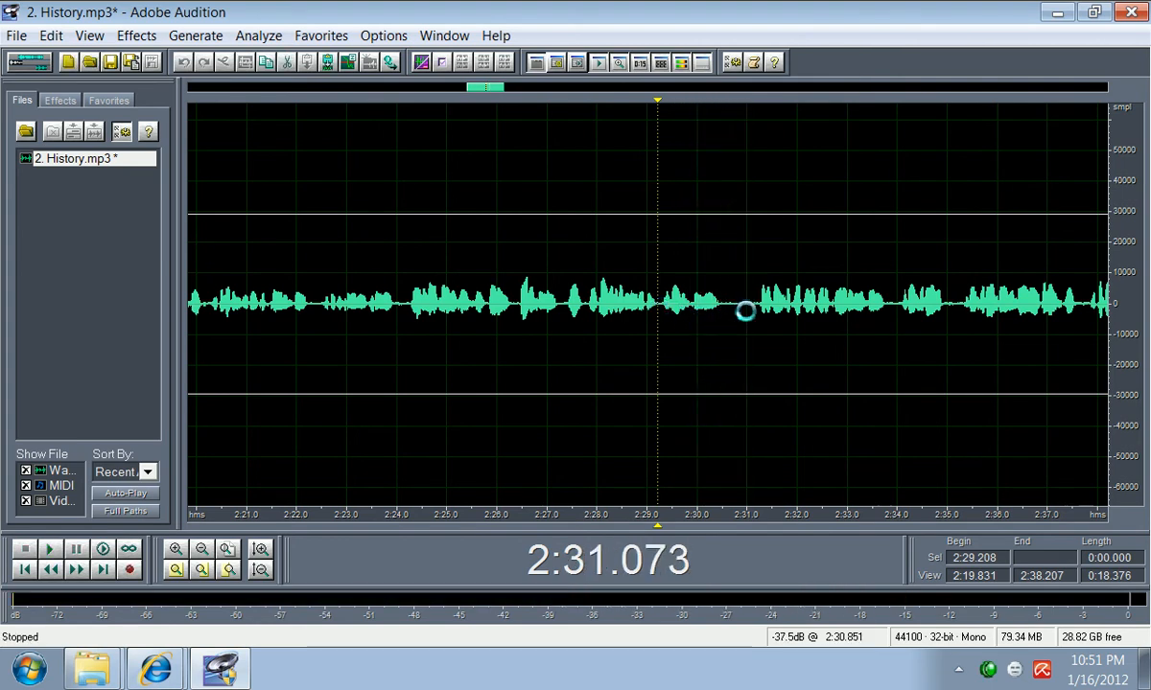
{"action": "left_click_drag", "start_coordinate": [753, 309], "coordinate": [724, 318]}
{"action": "key", "text": "Delete"}
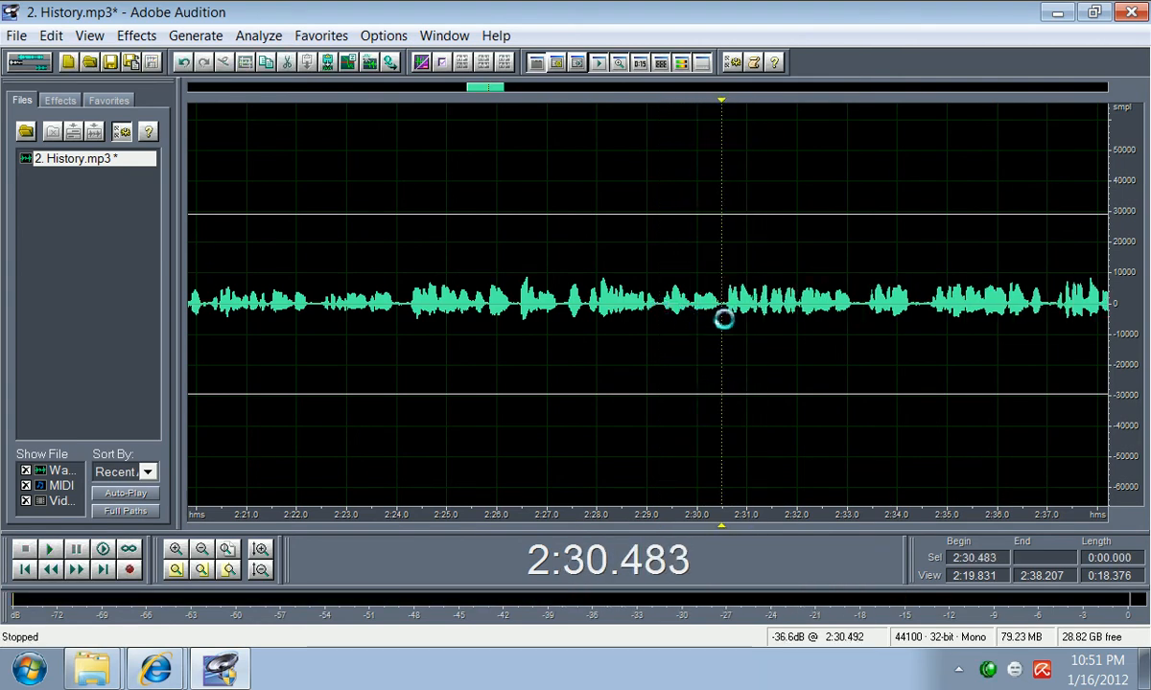
{"action": "key", "text": "space"}
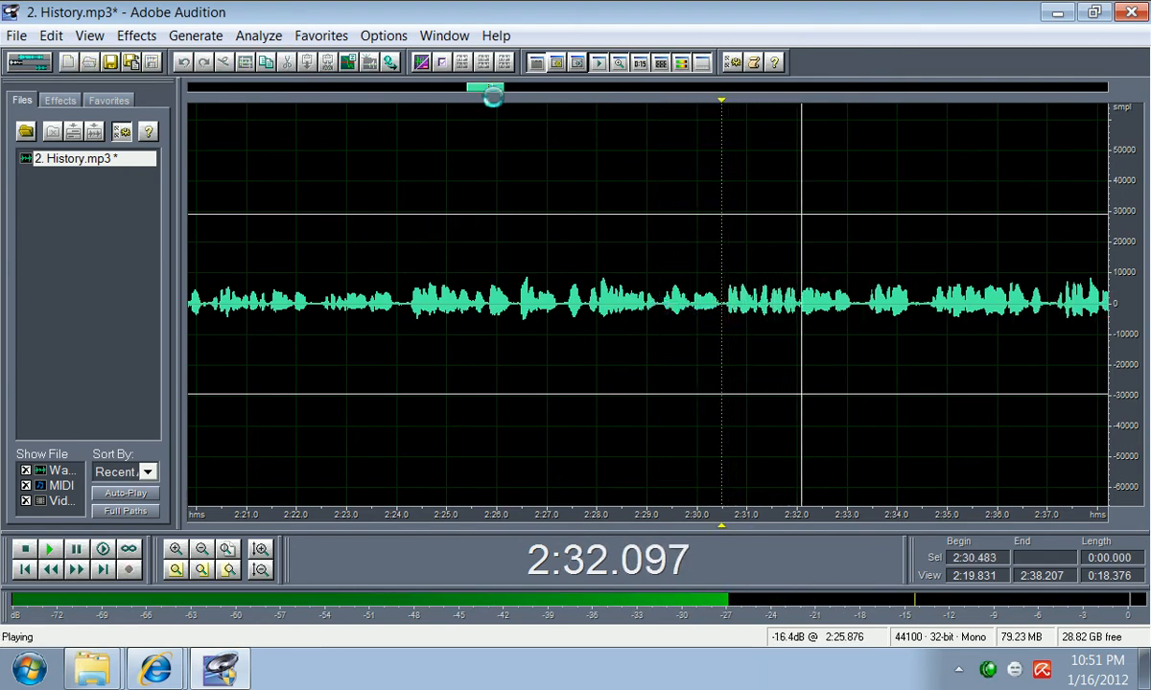
{"action": "left_click_drag", "start_coordinate": [488, 87], "coordinate": [512, 90]}
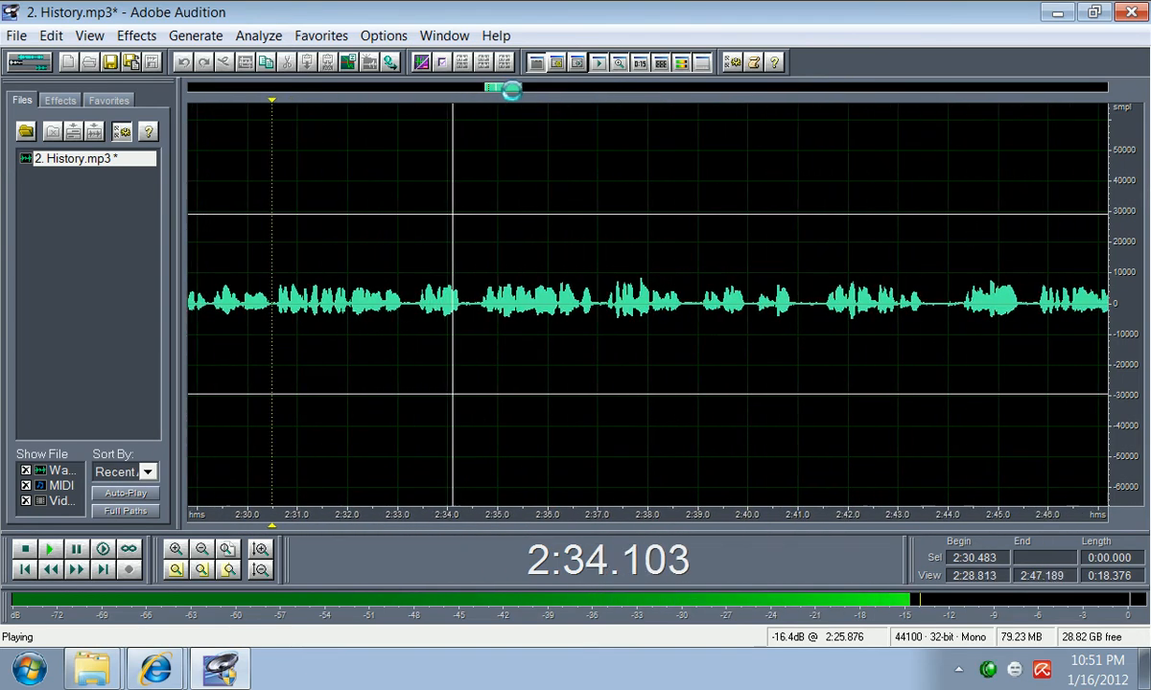
Step: Delete part of the short silent gap starting at about 2:33.12 and play the next phrase from the cut
{"action": "key", "text": "space"}
{"action": "left_click_drag", "start_coordinate": [413, 304], "coordinate": [406, 306]}
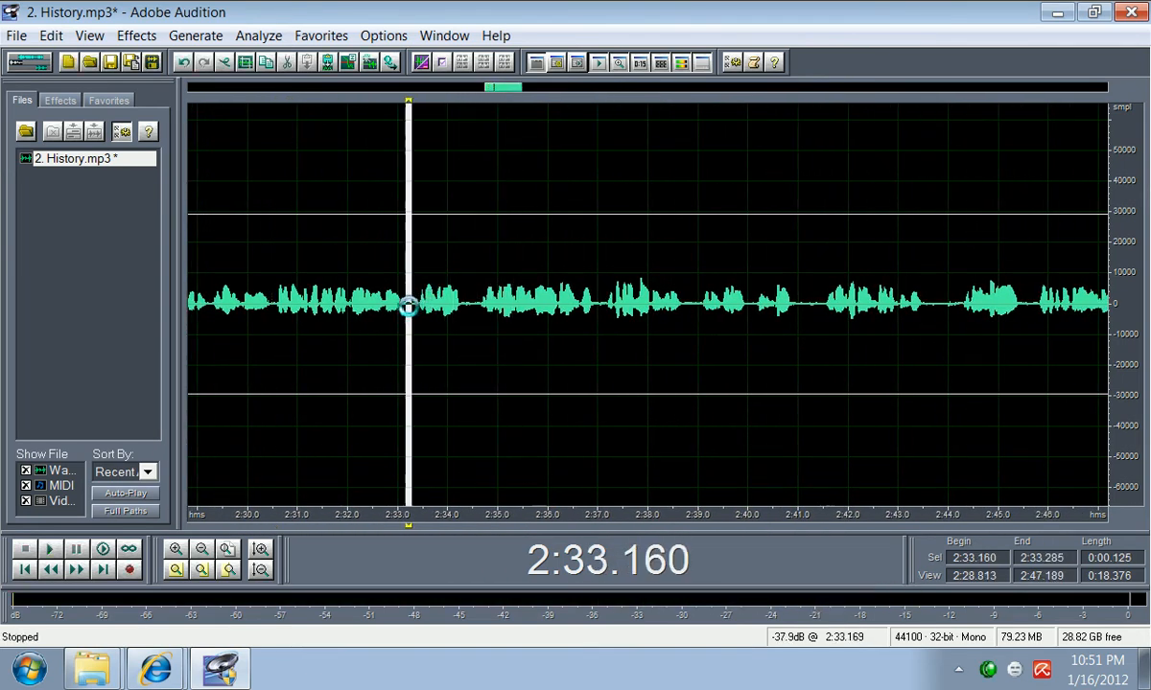
{"action": "left_click", "coordinate": [407, 306]}
{"action": "key", "text": "space"}
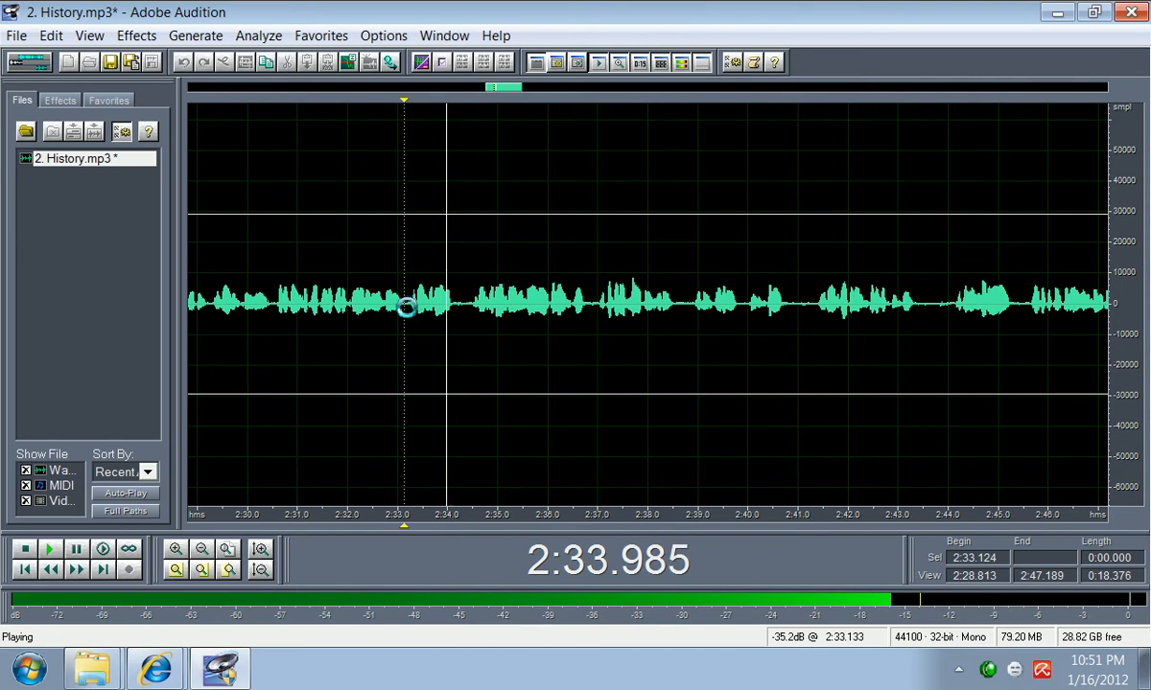
{"action": "key", "text": "space"}
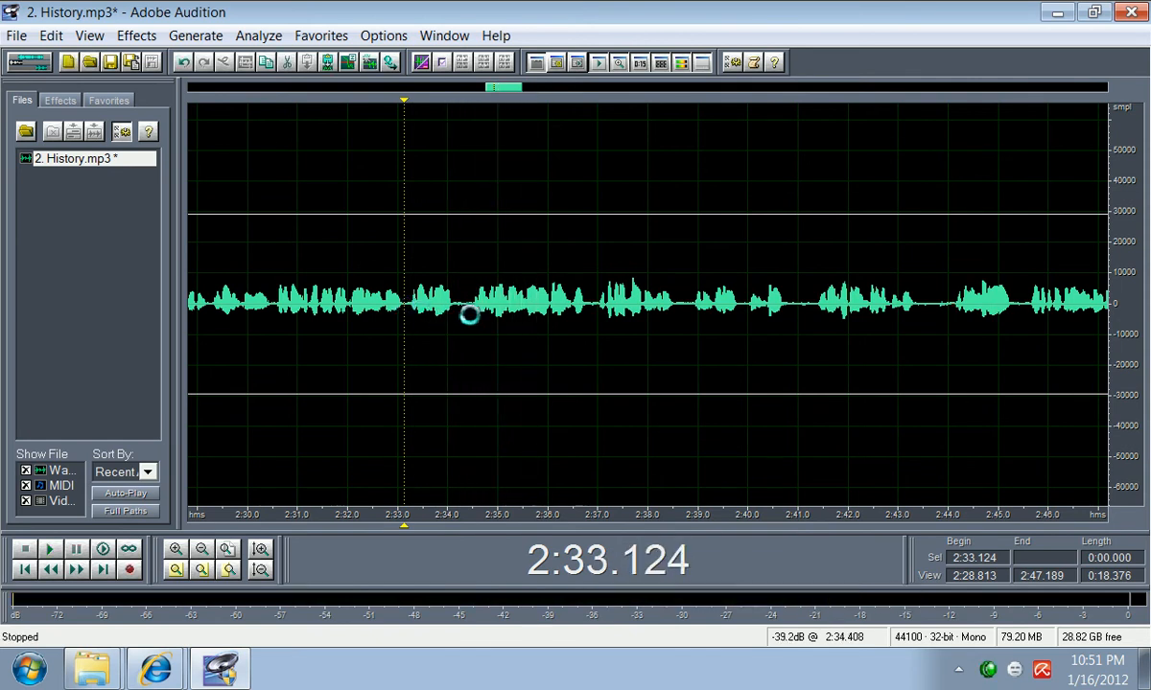
Step: Audition the phrase after 2:33.1 and the passage following it, delete from 2:33.106 to 2:34.309, and play from the cut
{"action": "left_click_drag", "start_coordinate": [468, 309], "coordinate": [406, 315]}
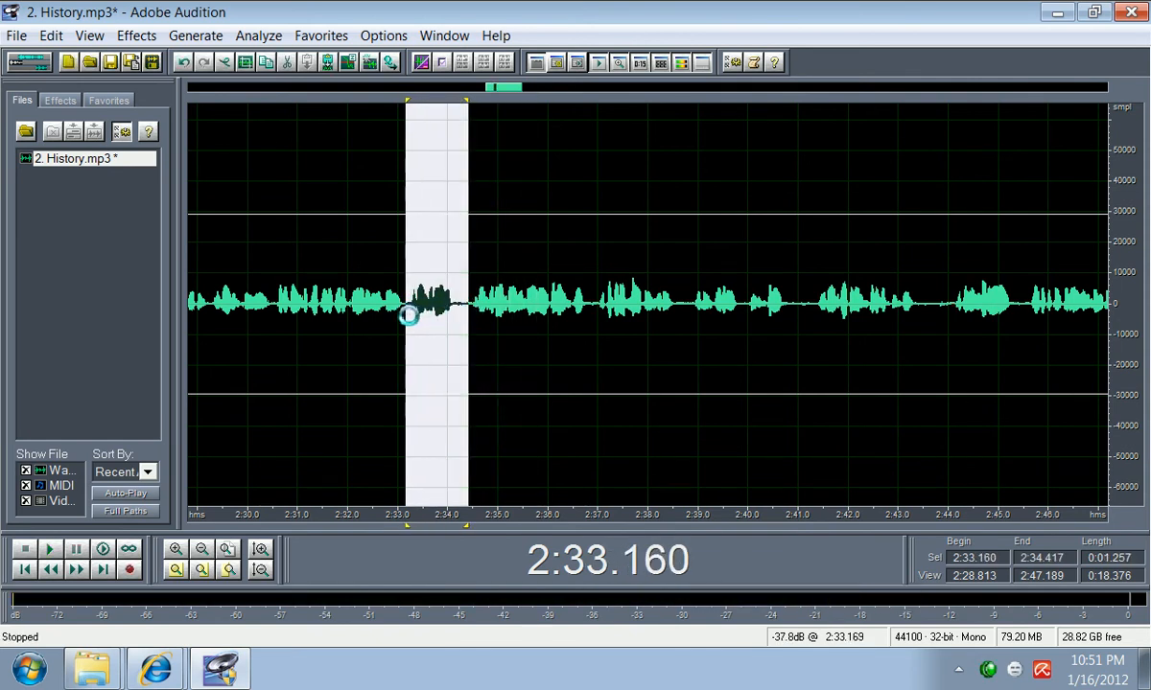
{"action": "key", "text": "space"}
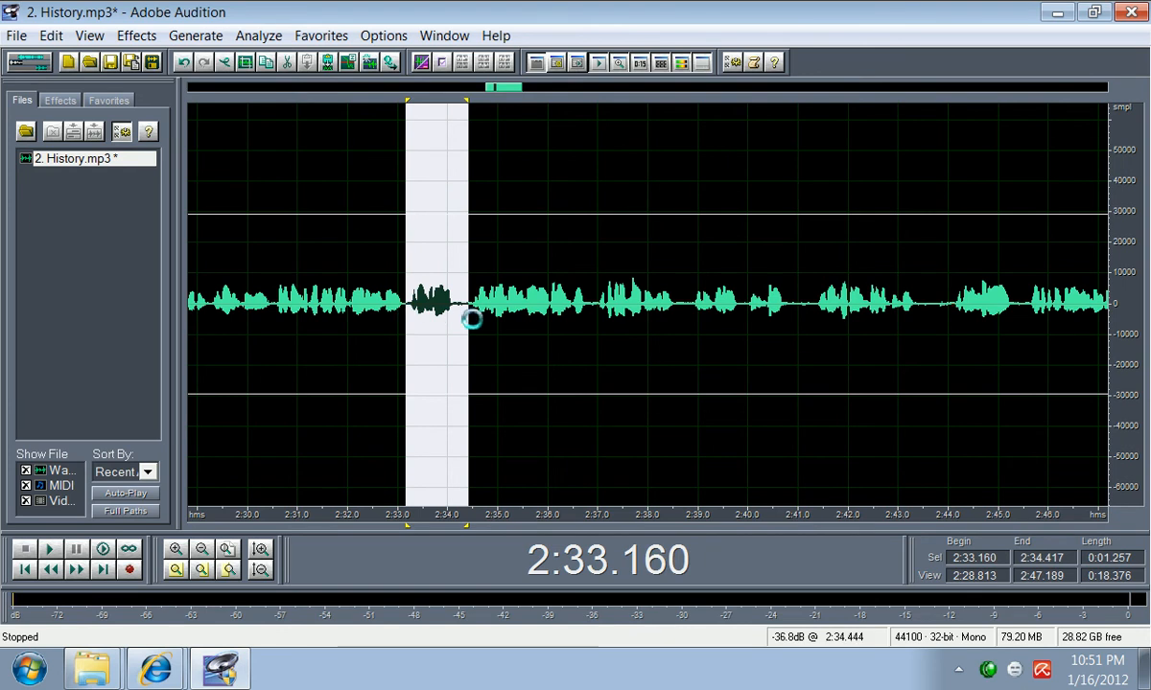
{"action": "left_click", "coordinate": [463, 307]}
{"action": "key", "text": "space"}
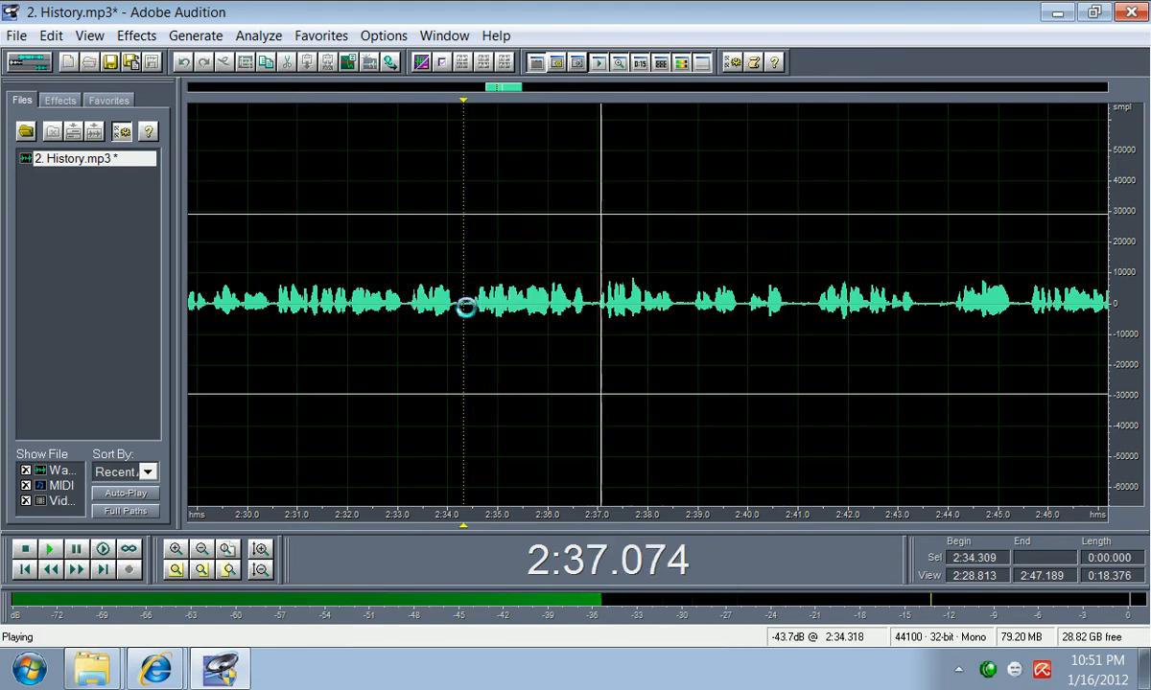
{"action": "key", "text": "space"}
{"action": "left_click_drag", "start_coordinate": [463, 309], "coordinate": [408, 322]}
{"action": "key", "text": "space"}
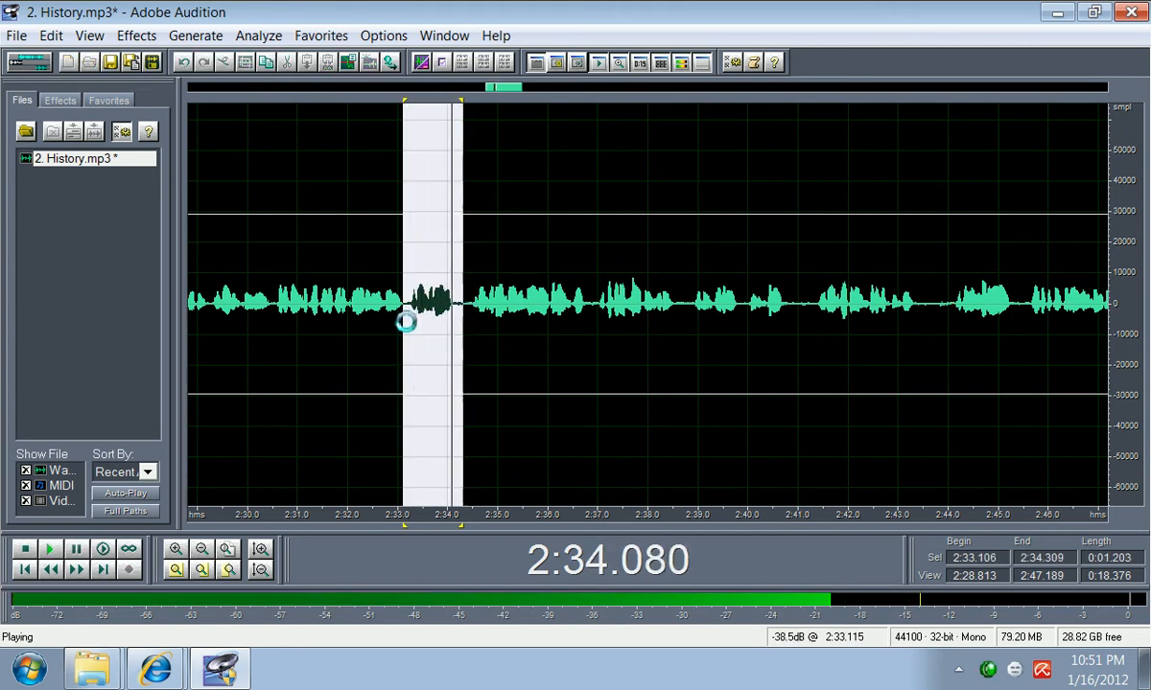
{"action": "key", "text": "Delete"}
{"action": "key", "text": "space"}
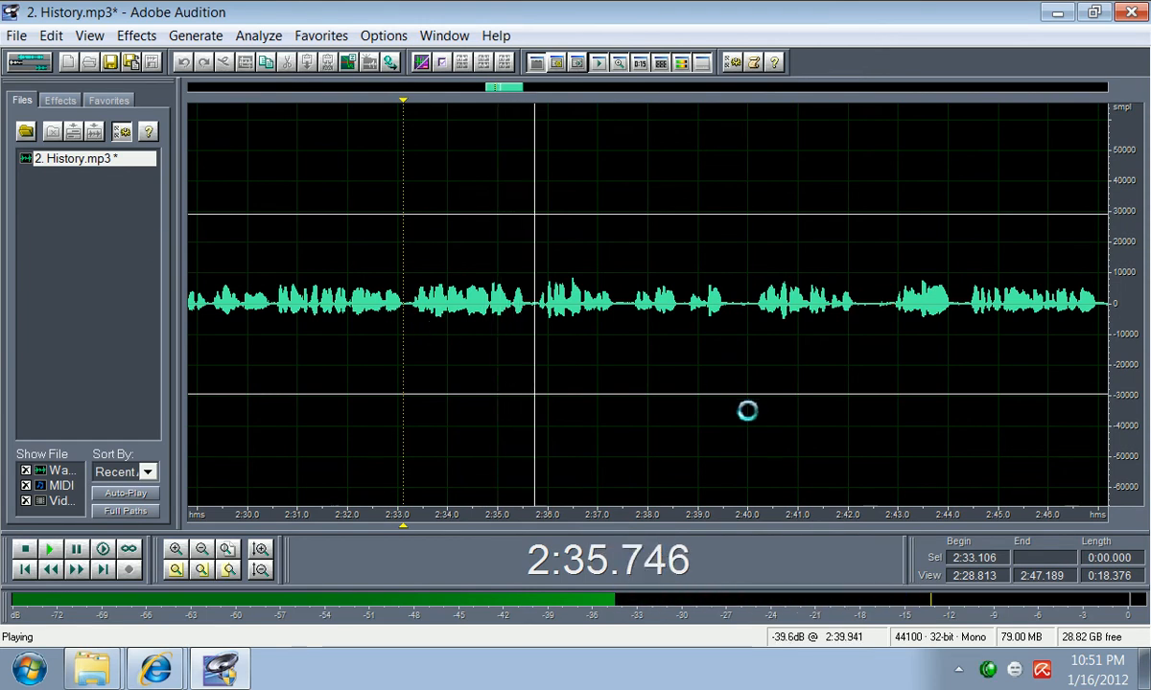
{"action": "key", "text": "space"}
Step: Delete the short gaps from 2:35.621 to 2:35.764 and from 2:37.220 to 2:37.435, playing from each cut
{"action": "left_click_drag", "start_coordinate": [530, 309], "coordinate": [534, 309]}
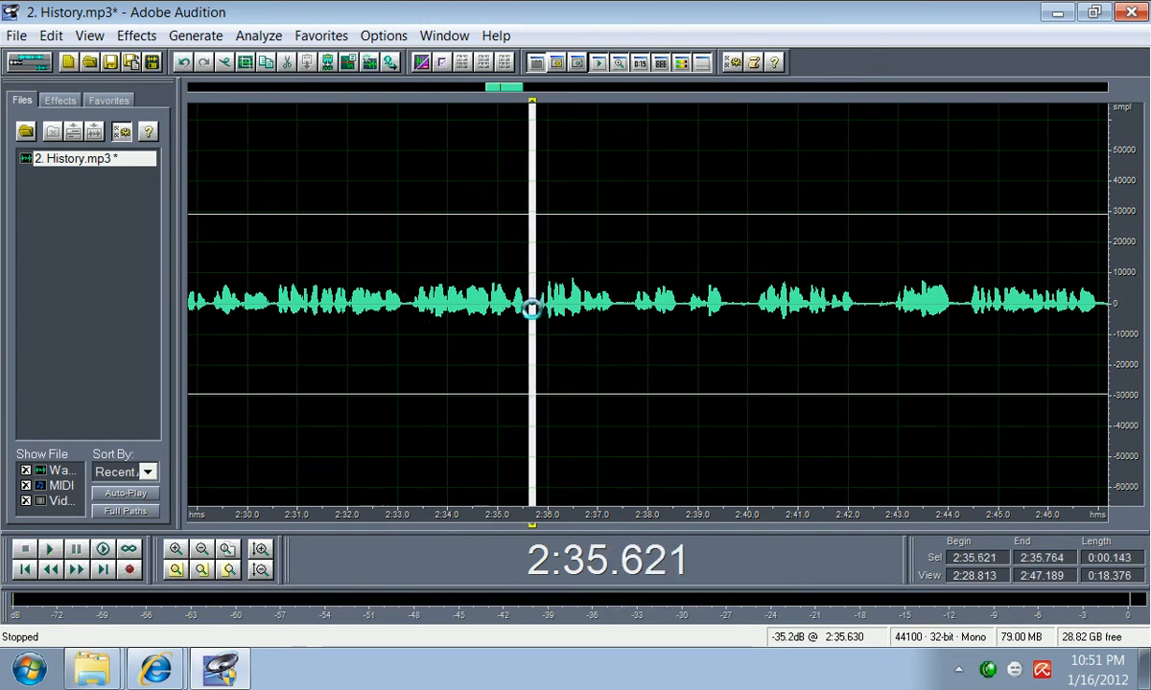
{"action": "left_click", "coordinate": [531, 309]}
{"action": "key", "text": "space"}
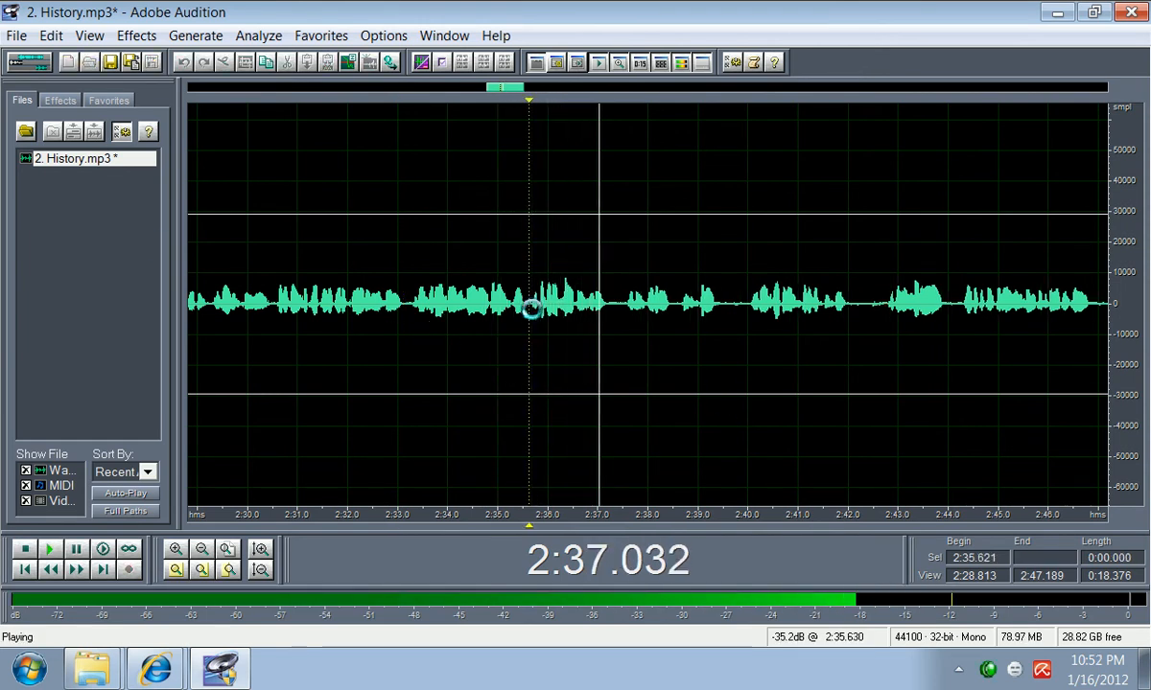
{"action": "key", "text": "space"}
{"action": "left_click_drag", "start_coordinate": [608, 308], "coordinate": [620, 310]}
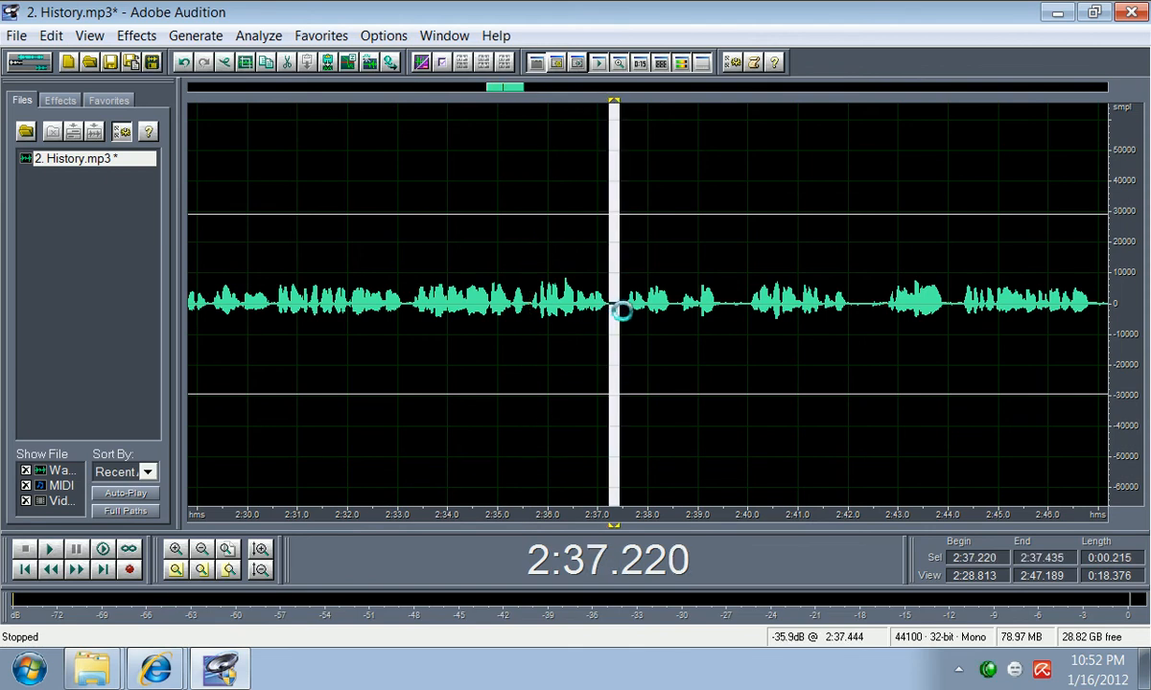
{"action": "key", "text": "Delete"}
{"action": "key", "text": "space"}
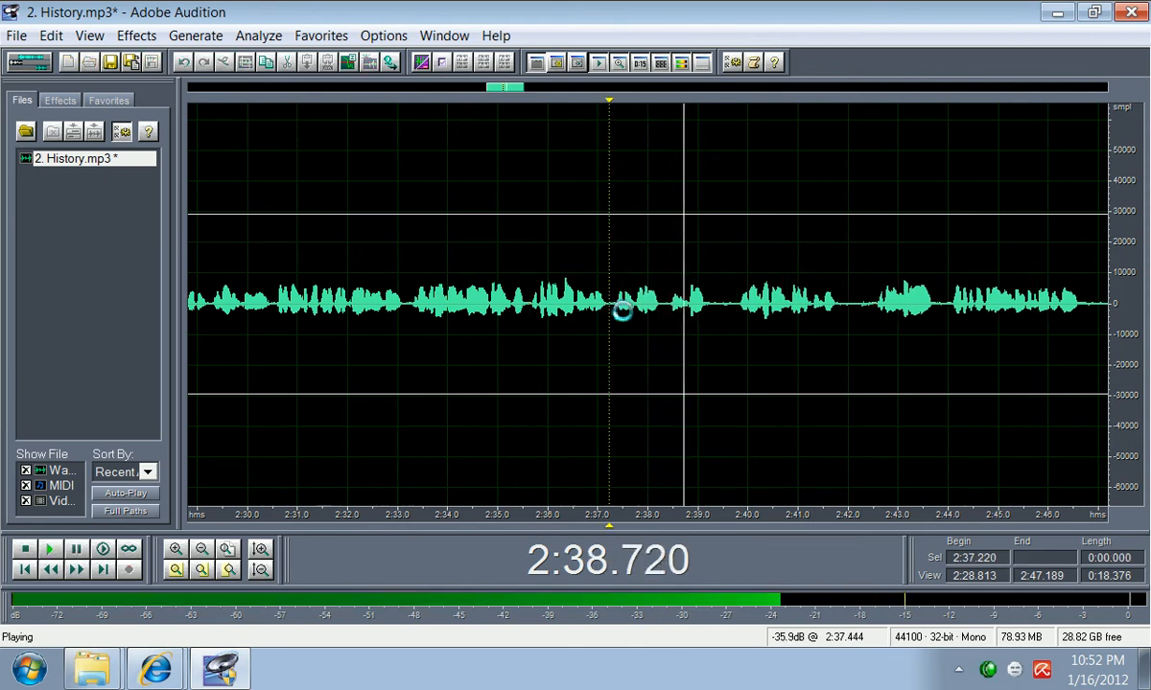
{"action": "key", "text": "space"}
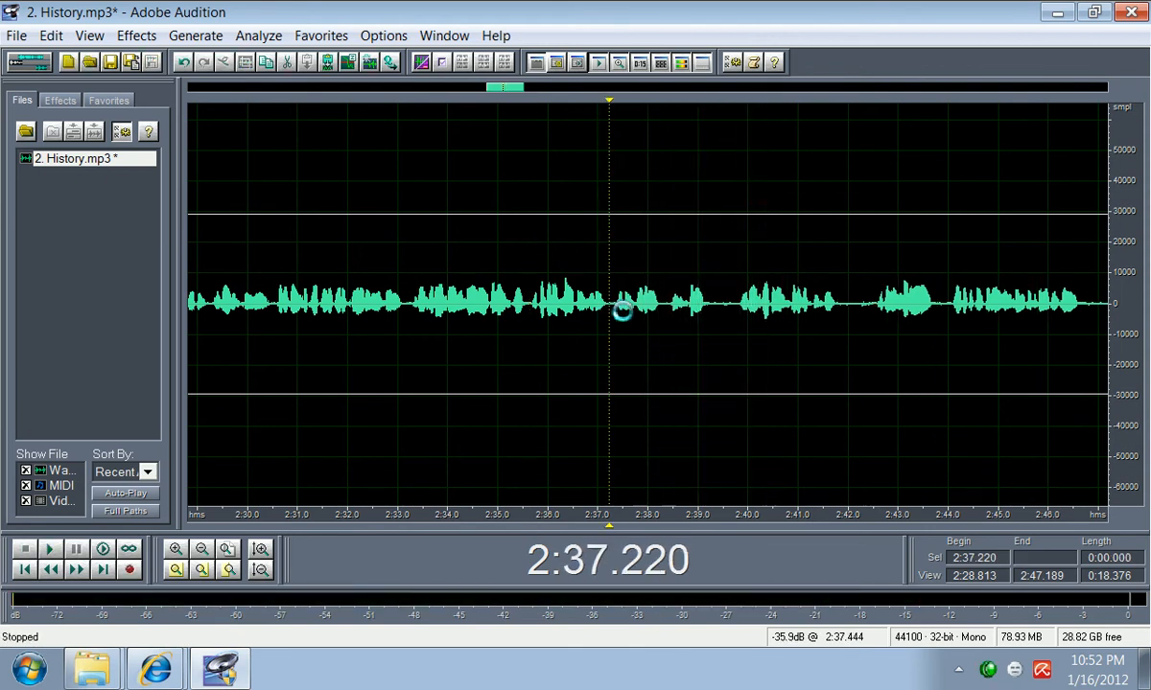
Step: Play back from 2:37.2 and delete the roughly 2.5-second spoken fragment between 2:37.2 and 2:39.7
{"action": "key", "text": "space"}
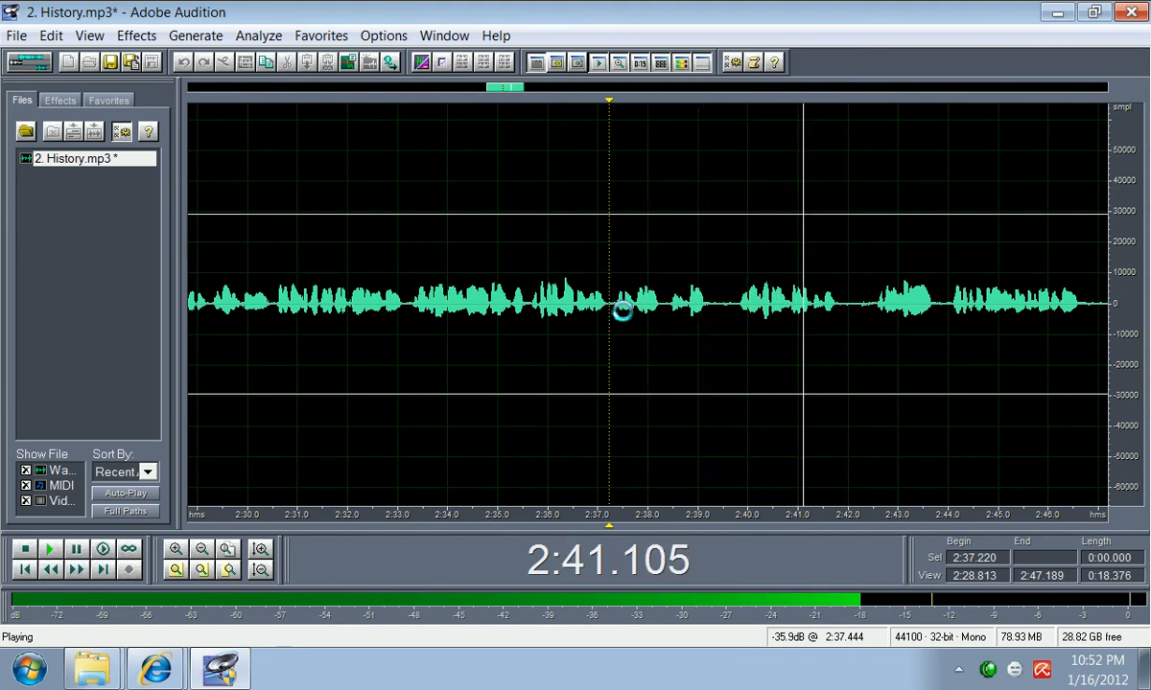
{"action": "key", "text": "space"}
{"action": "key", "text": "space"}
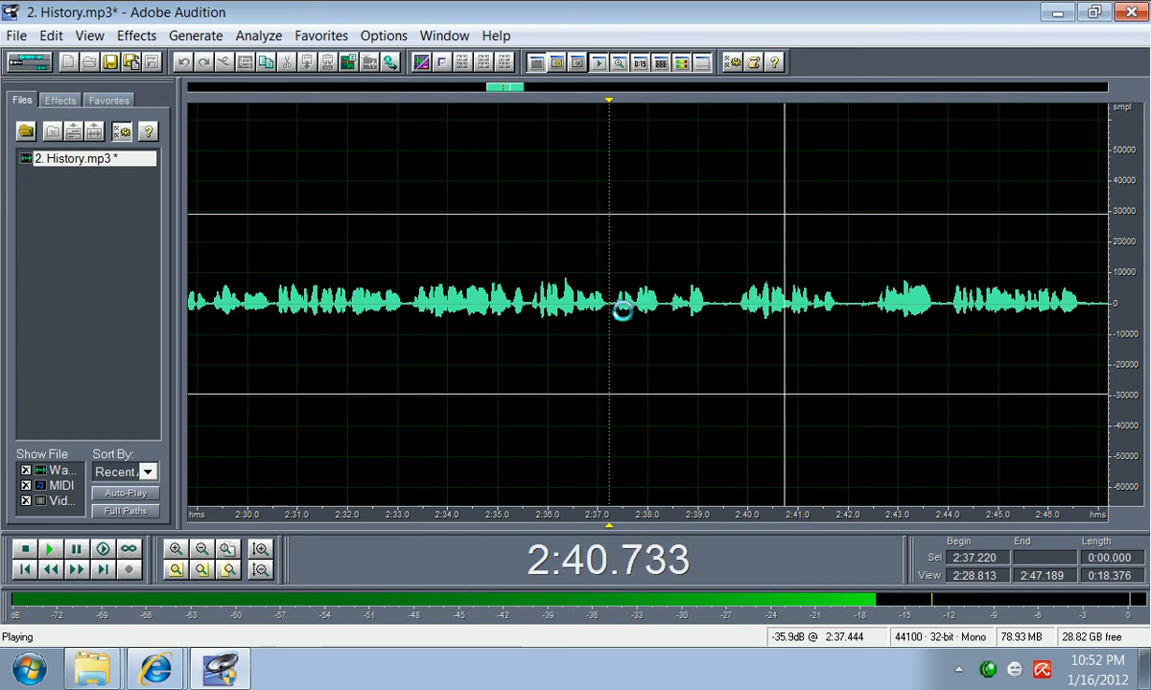
{"action": "key", "text": "space"}
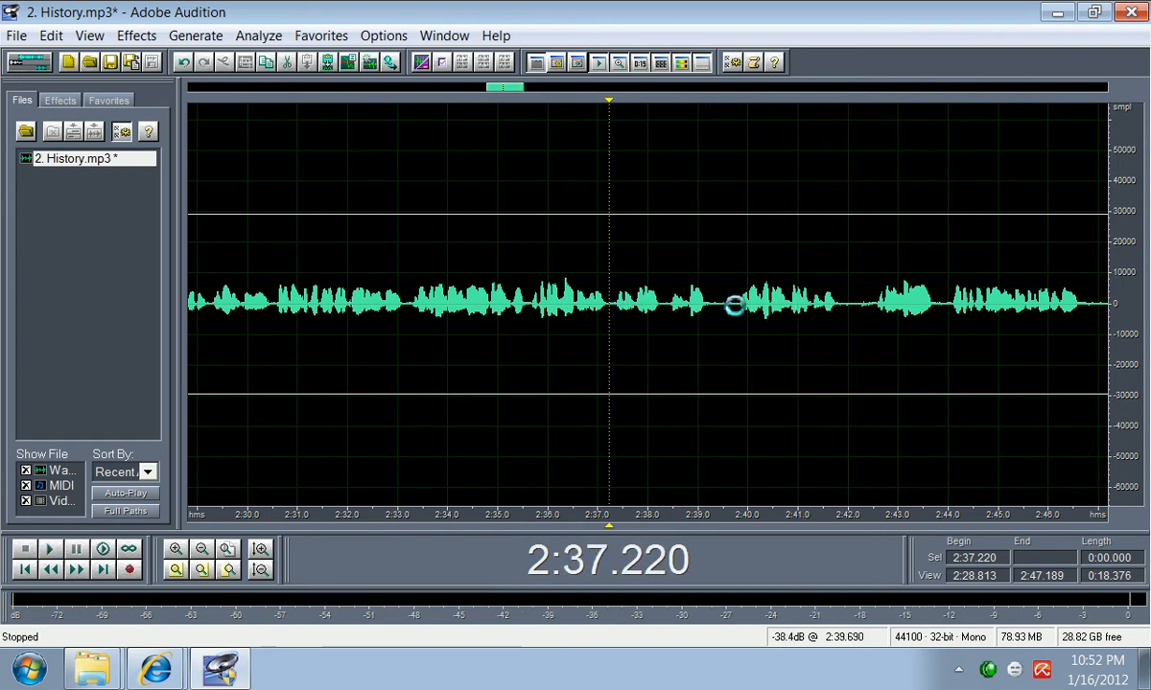
{"action": "left_click_drag", "start_coordinate": [734, 305], "coordinate": [611, 316]}
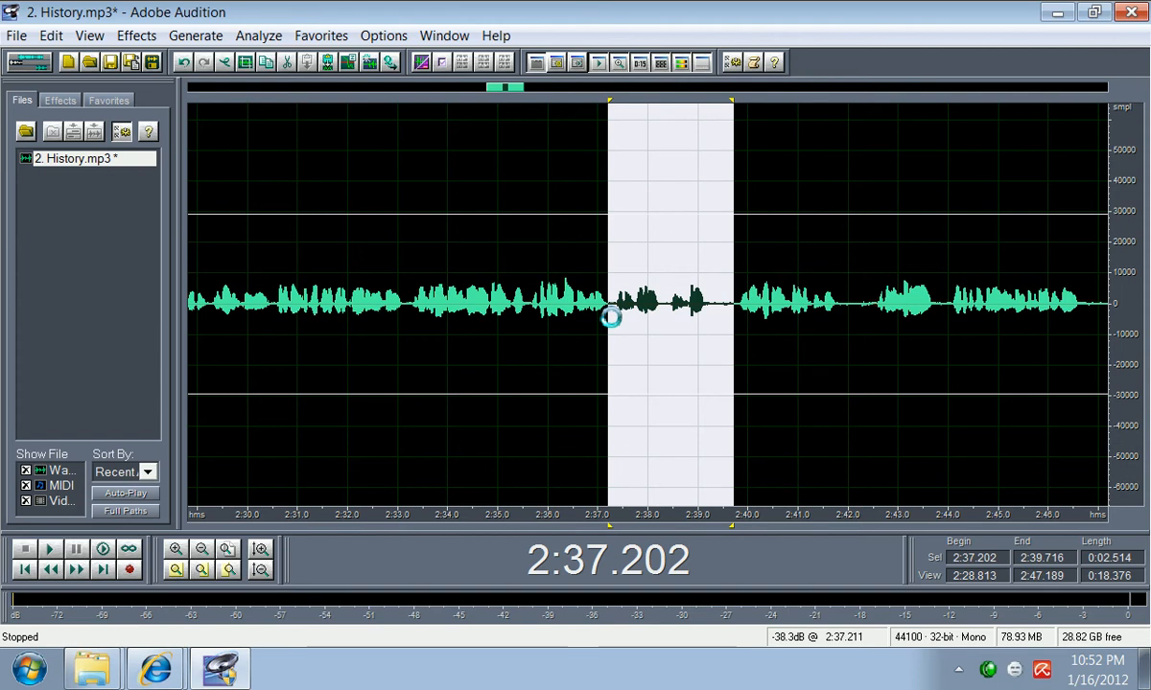
{"action": "key", "text": "Delete"}
Step: Audition the audio from 2:37.2 and shorten the silent pauses at about 2:39.4 and 2:40.6
{"action": "key", "text": "space"}
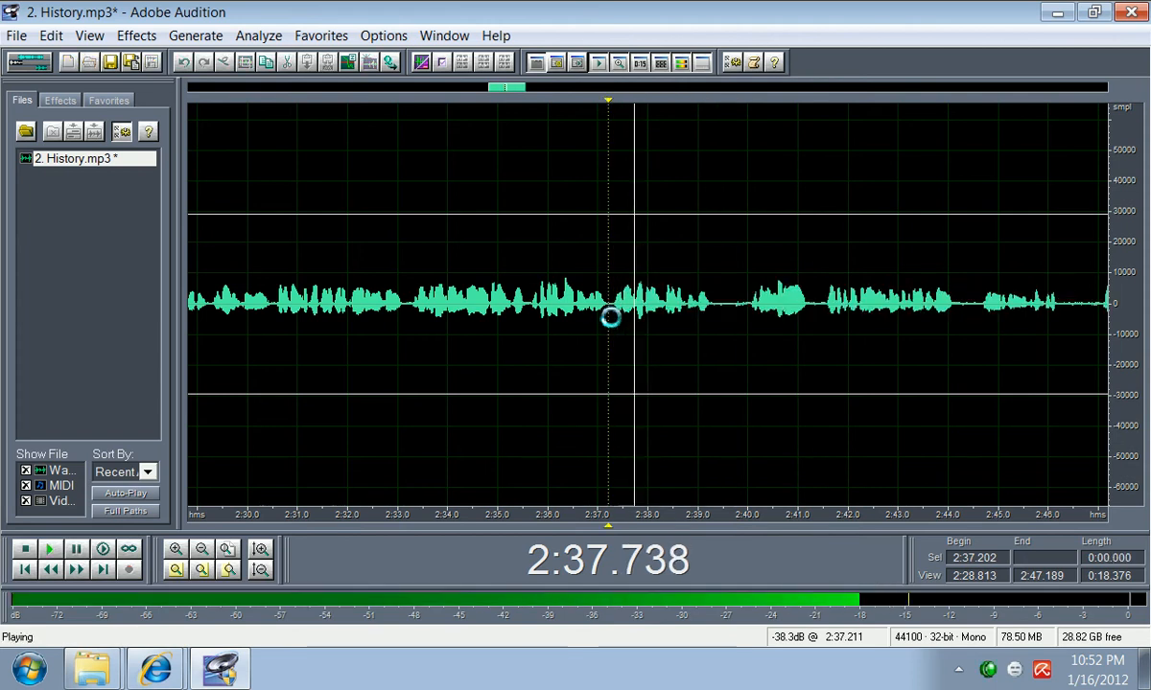
{"action": "key", "text": "space"}
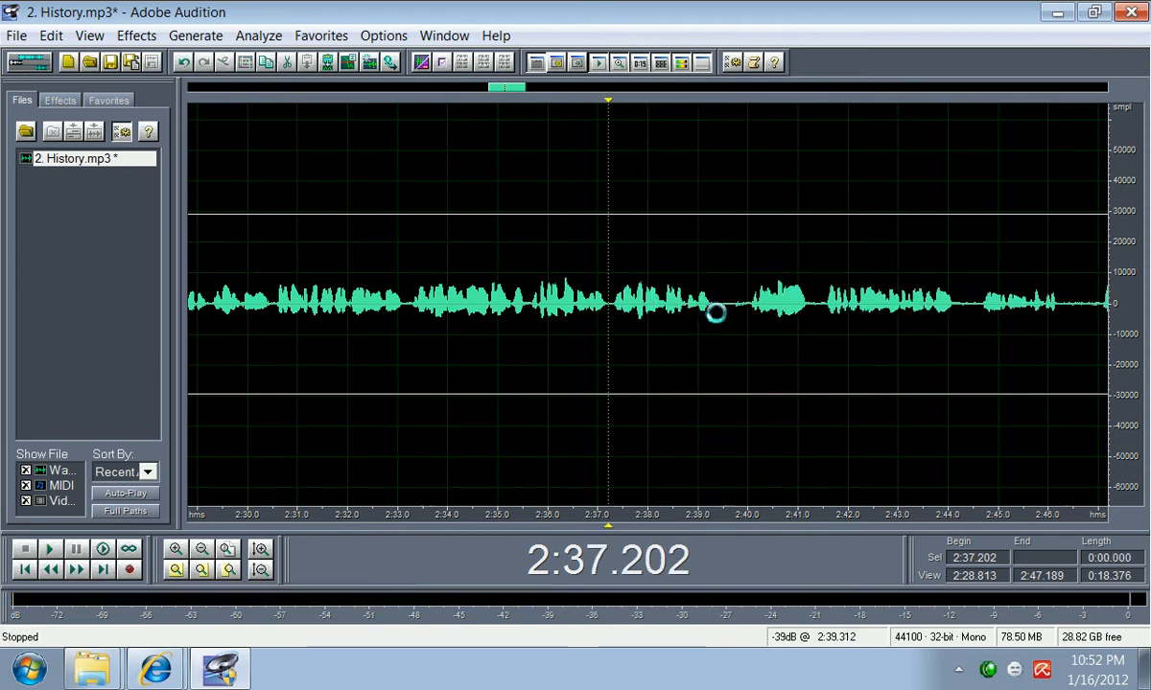
{"action": "left_click_drag", "start_coordinate": [716, 314], "coordinate": [747, 320]}
{"action": "key", "text": "Delete"}
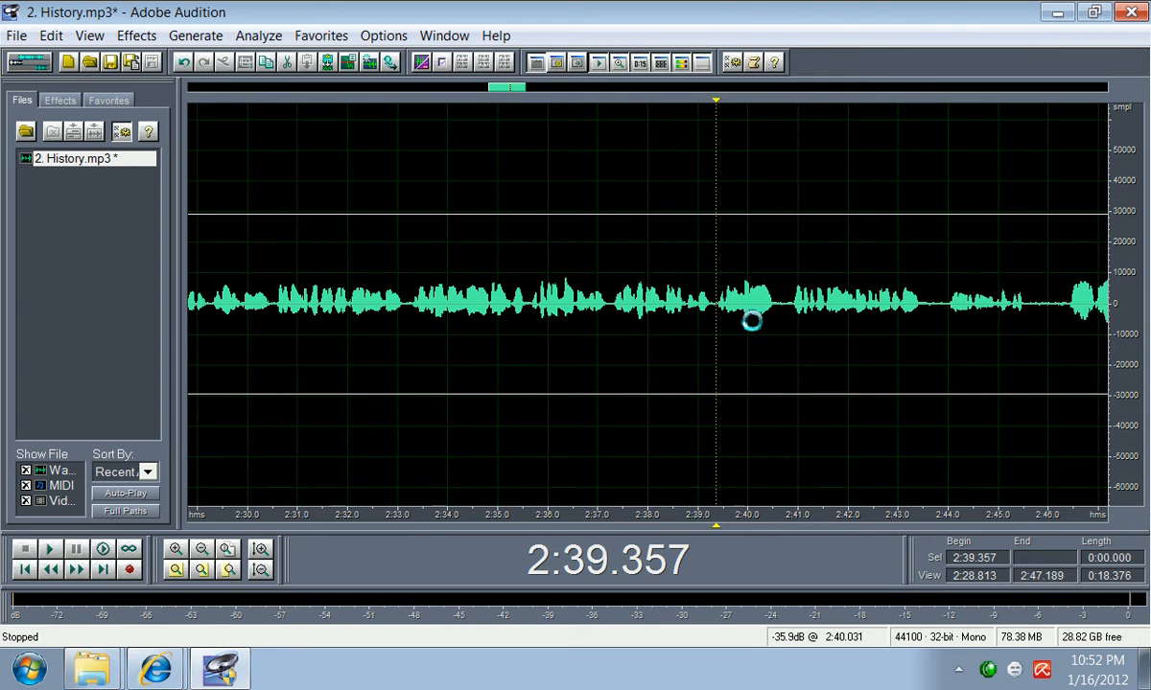
{"action": "key", "text": "space"}
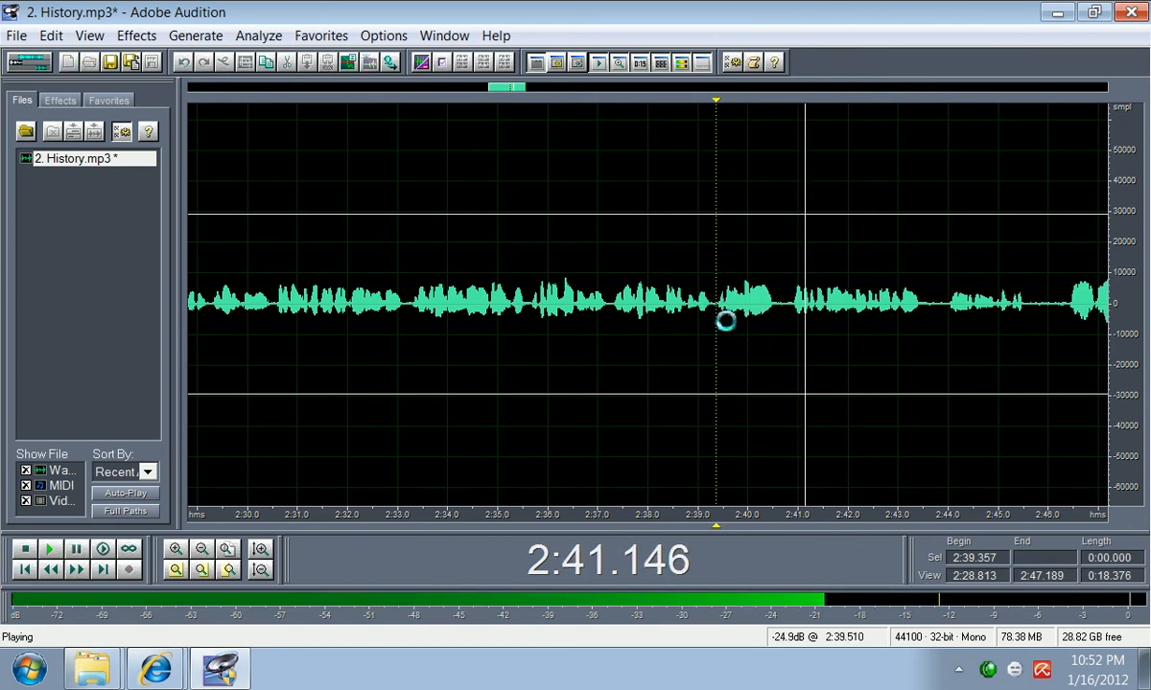
{"action": "key", "text": "space"}
{"action": "left_click_drag", "start_coordinate": [779, 305], "coordinate": [786, 308]}
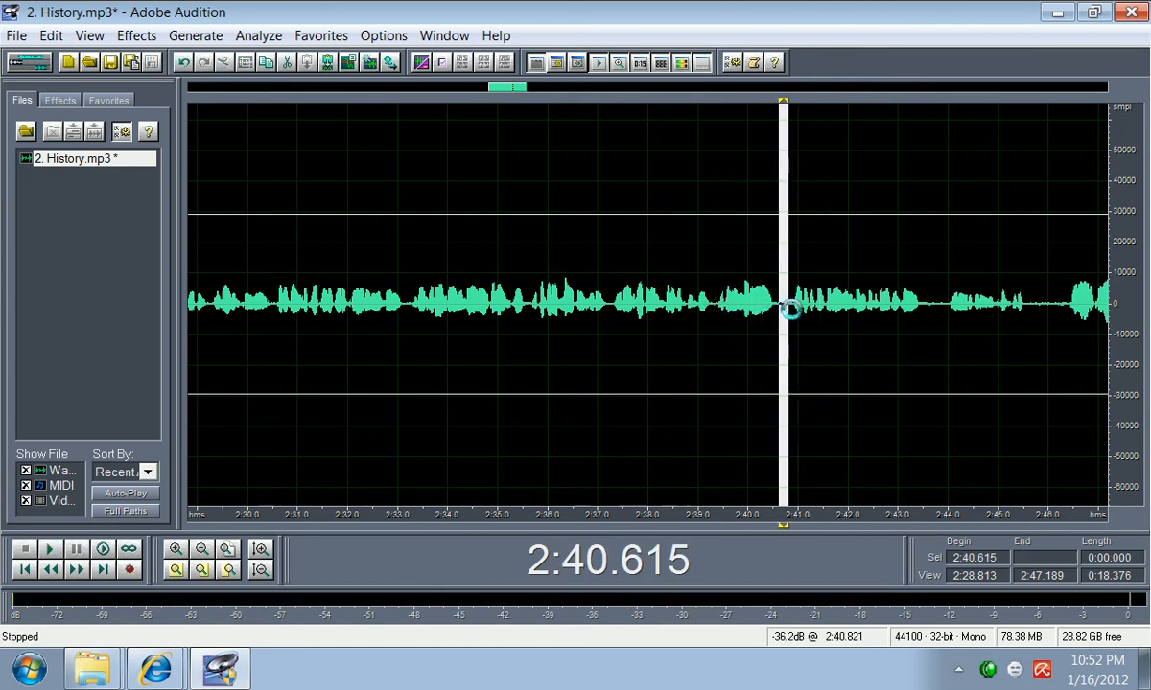
{"action": "key", "text": "space"}
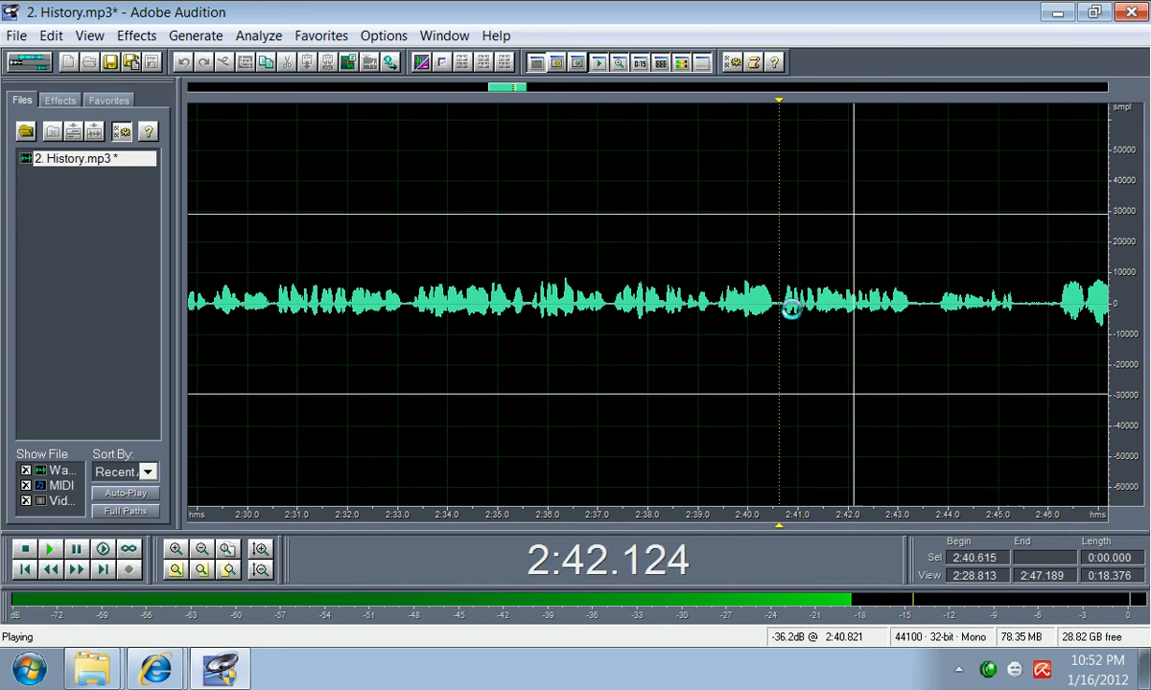
Step: Cut the excess silence from the pauses at about 2:43.3 and 2:44.9, auditioning the first edit
{"action": "key", "text": "space"}
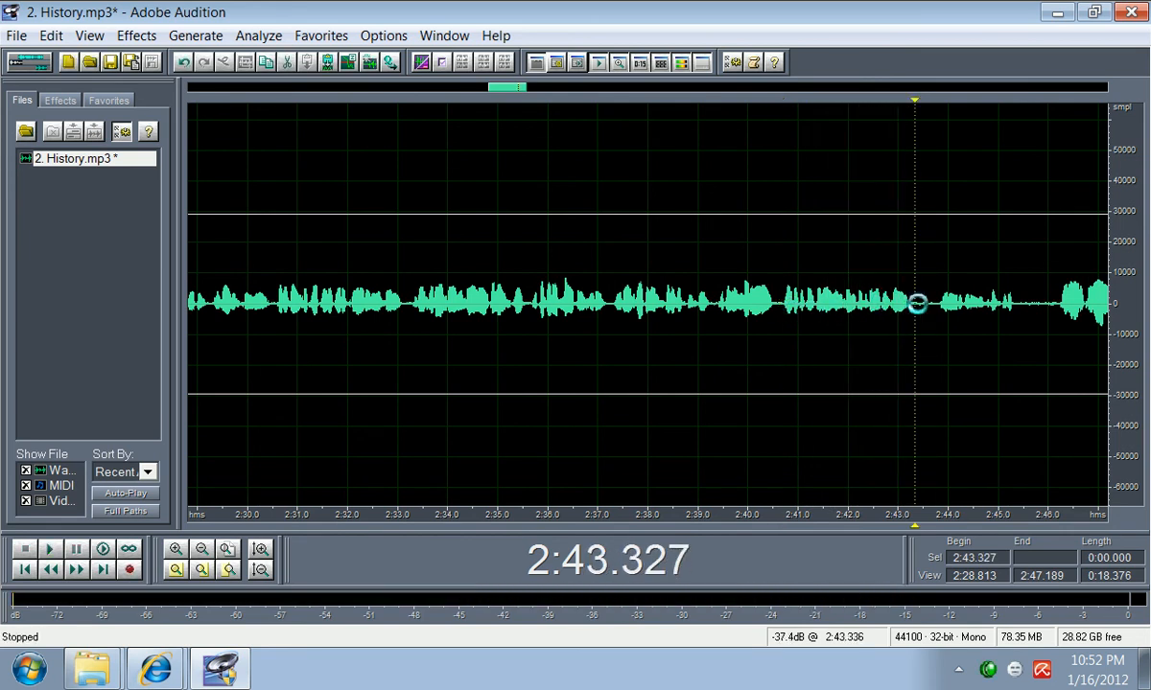
{"action": "left_click_drag", "start_coordinate": [915, 304], "coordinate": [930, 308]}
{"action": "key", "text": "Delete"}
{"action": "key", "text": "space"}
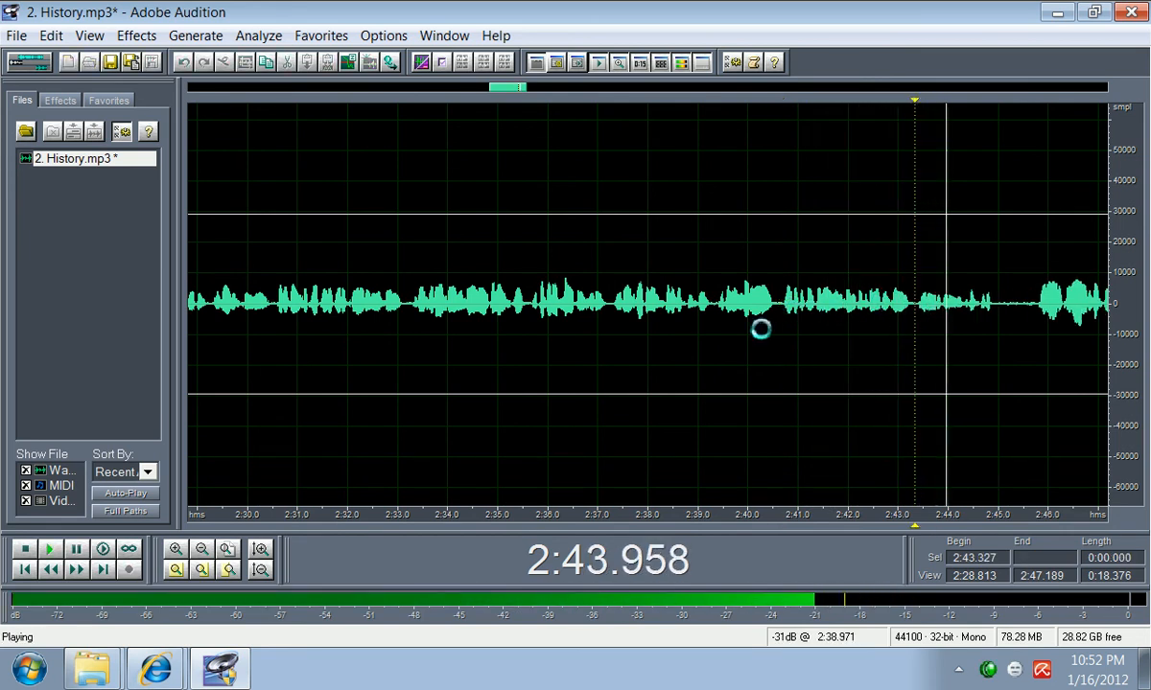
{"action": "key", "text": "space"}
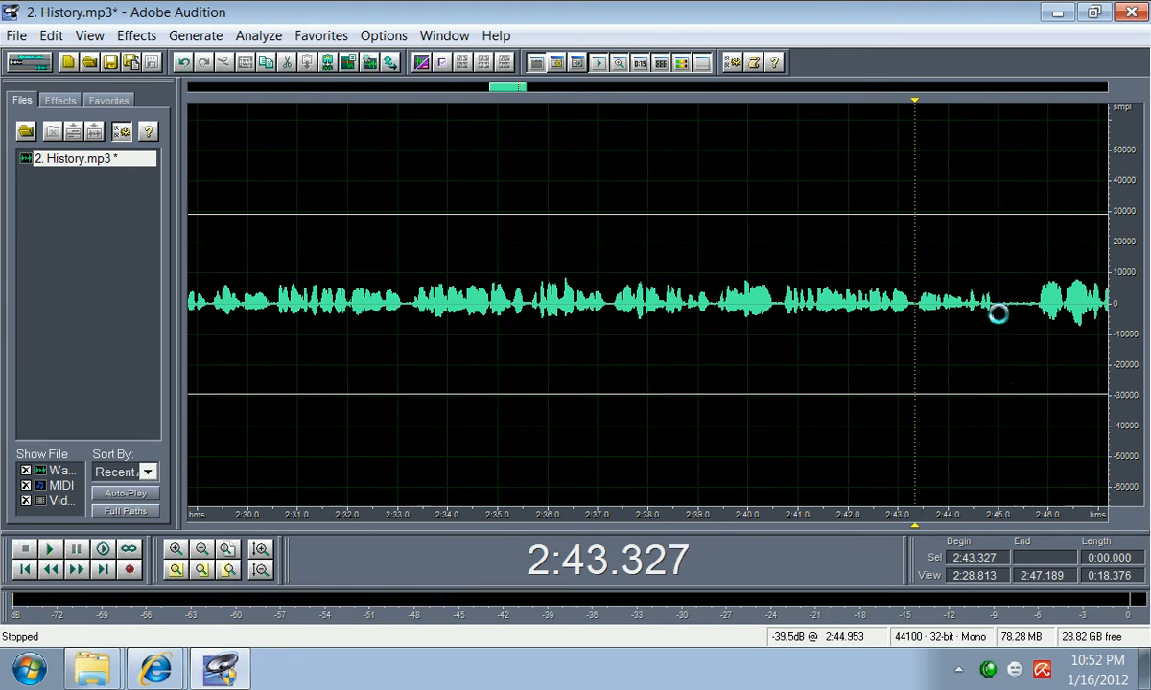
{"action": "left_click_drag", "start_coordinate": [997, 313], "coordinate": [1020, 319]}
{"action": "key", "text": "Delete"}
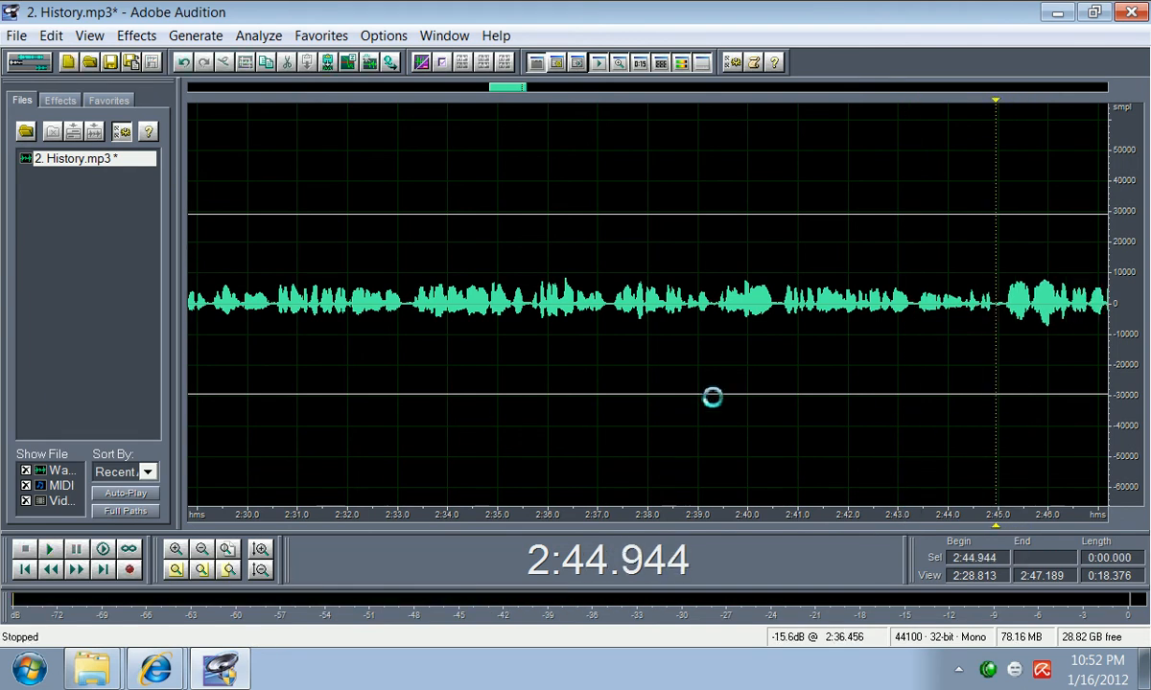
Step: Listen on from 2:44.9 and trim the pauses at about 2:48.2 and 2:52.3, removing about 0.34 s from the latter
{"action": "left_click_drag", "start_coordinate": [511, 100], "coordinate": [531, 89]}
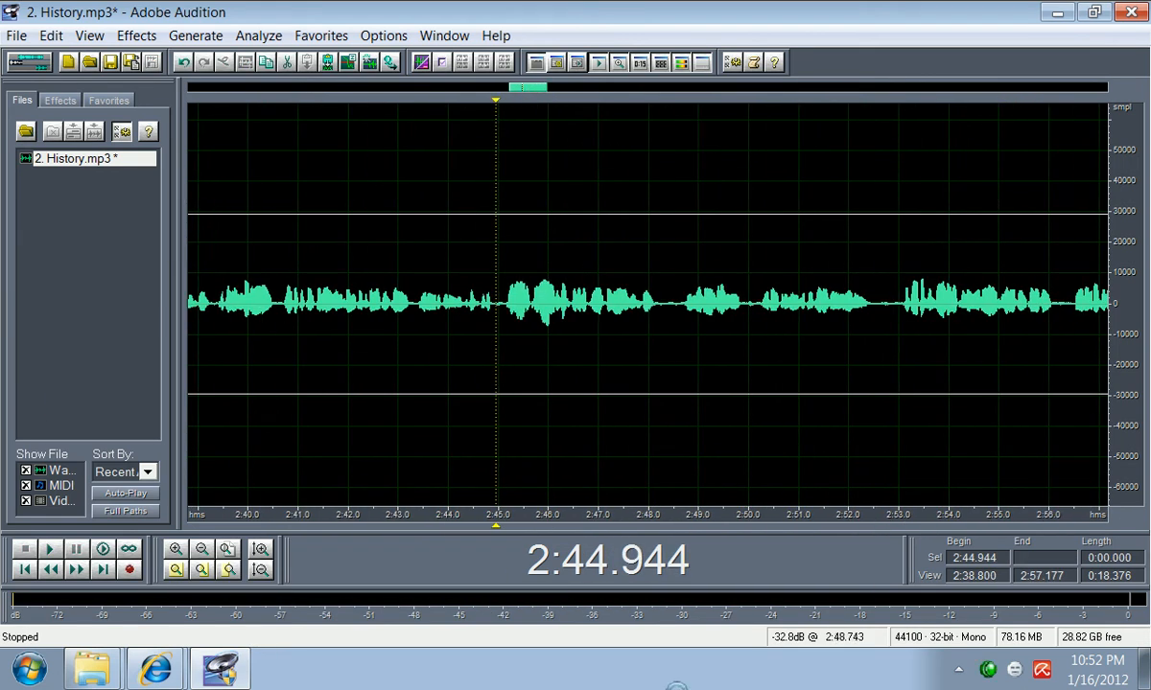
{"action": "key", "text": "space"}
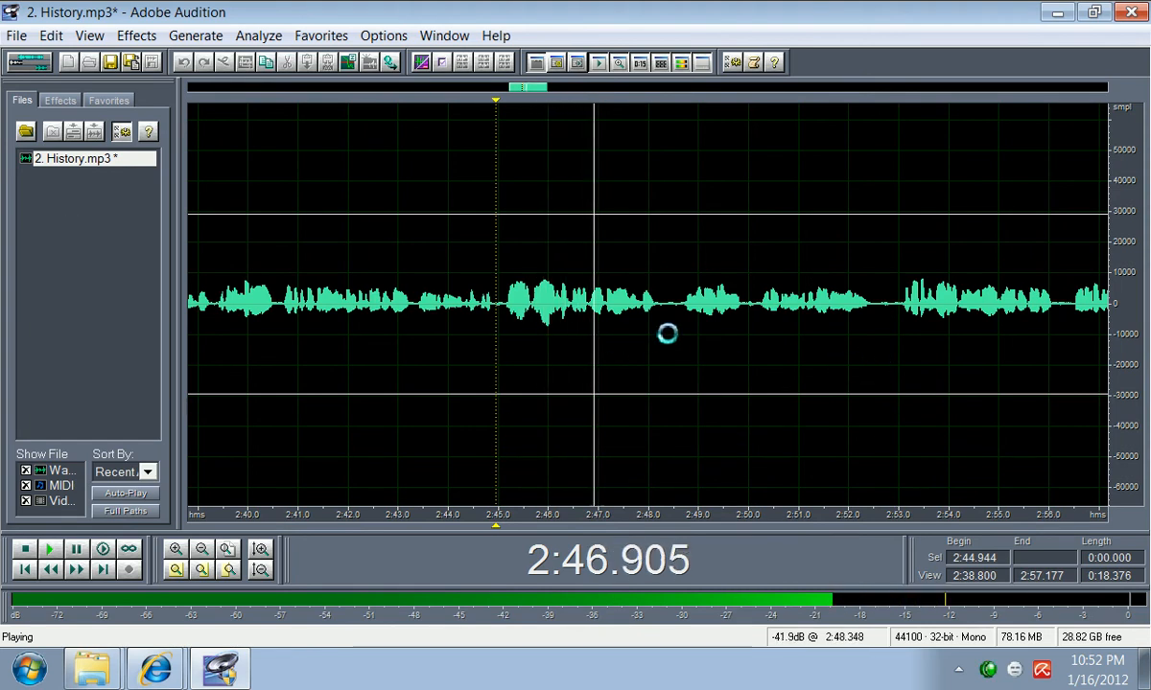
{"action": "key", "text": "space"}
{"action": "left_click_drag", "start_coordinate": [661, 309], "coordinate": [678, 312]}
{"action": "key", "text": "Delete"}
{"action": "key", "text": "space"}
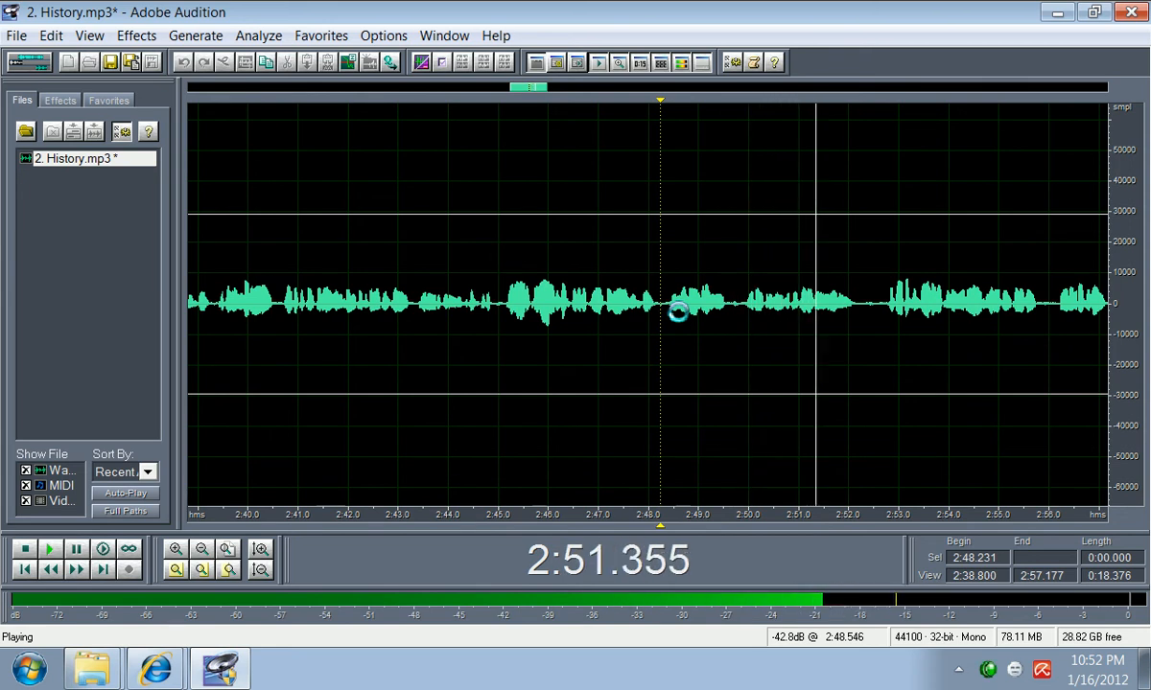
{"action": "key", "text": "space"}
{"action": "left_click_drag", "start_coordinate": [861, 311], "coordinate": [878, 314]}
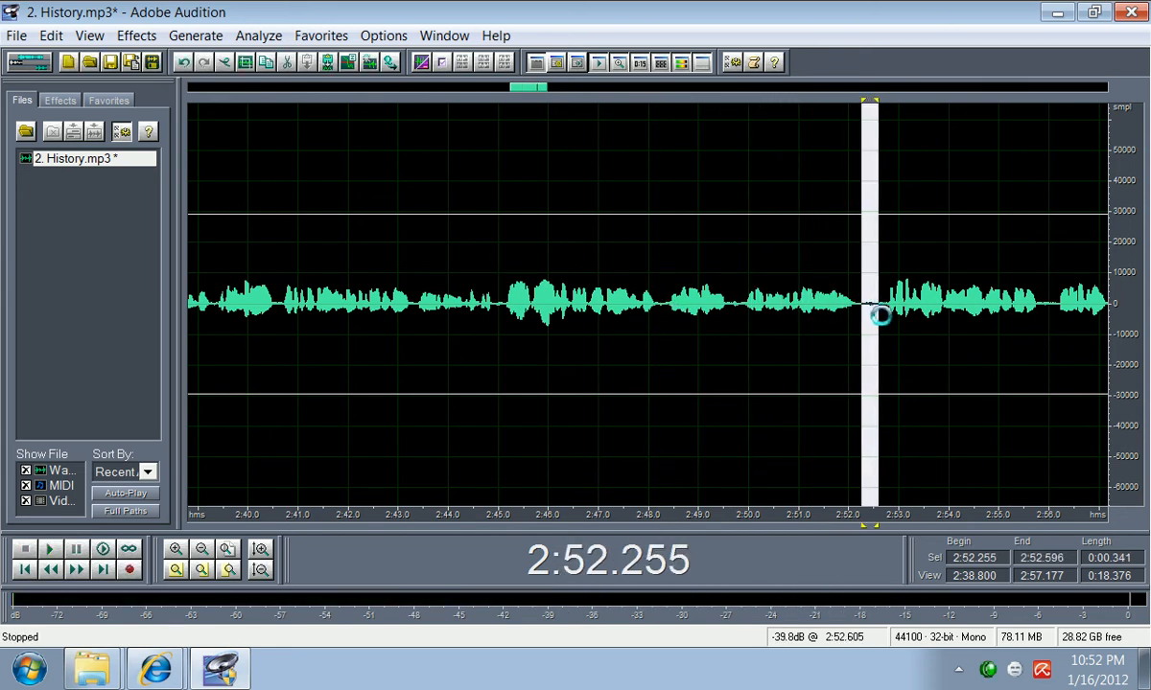
{"action": "key", "text": "Delete"}
Step: Play the passage from 2:52.3 and remove excess silence from the pauses between words from about 2:55.5 to 2:59
{"action": "left_click_drag", "start_coordinate": [530, 89], "coordinate": [553, 89]}
{"action": "key", "text": "space"}
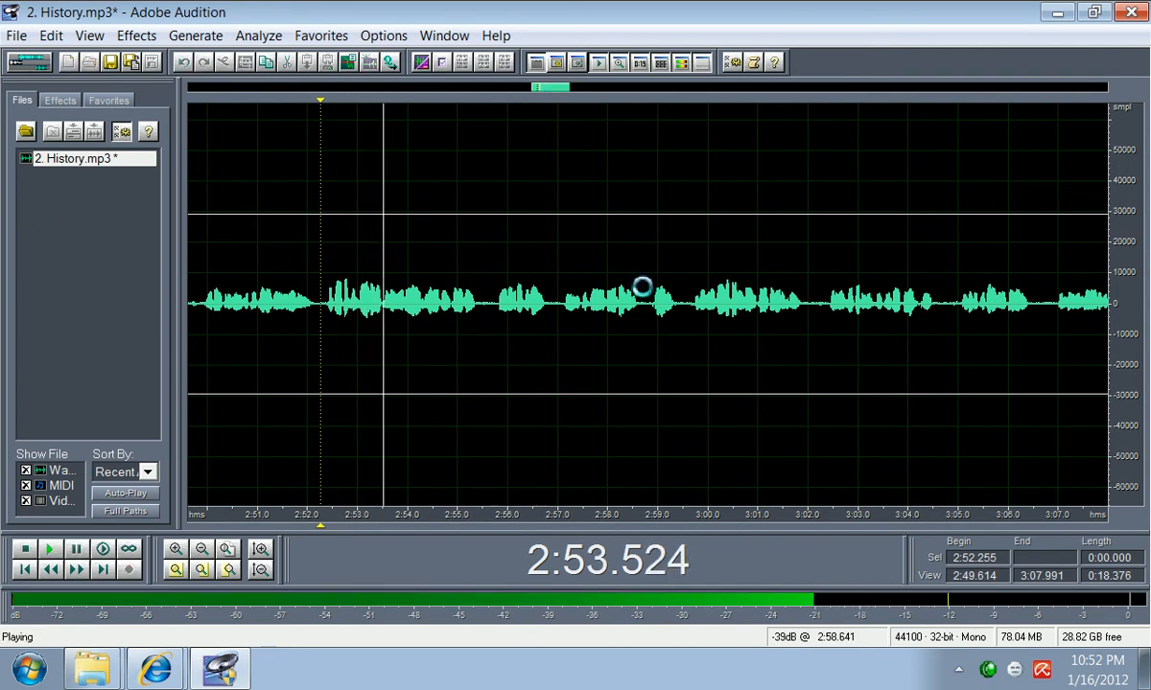
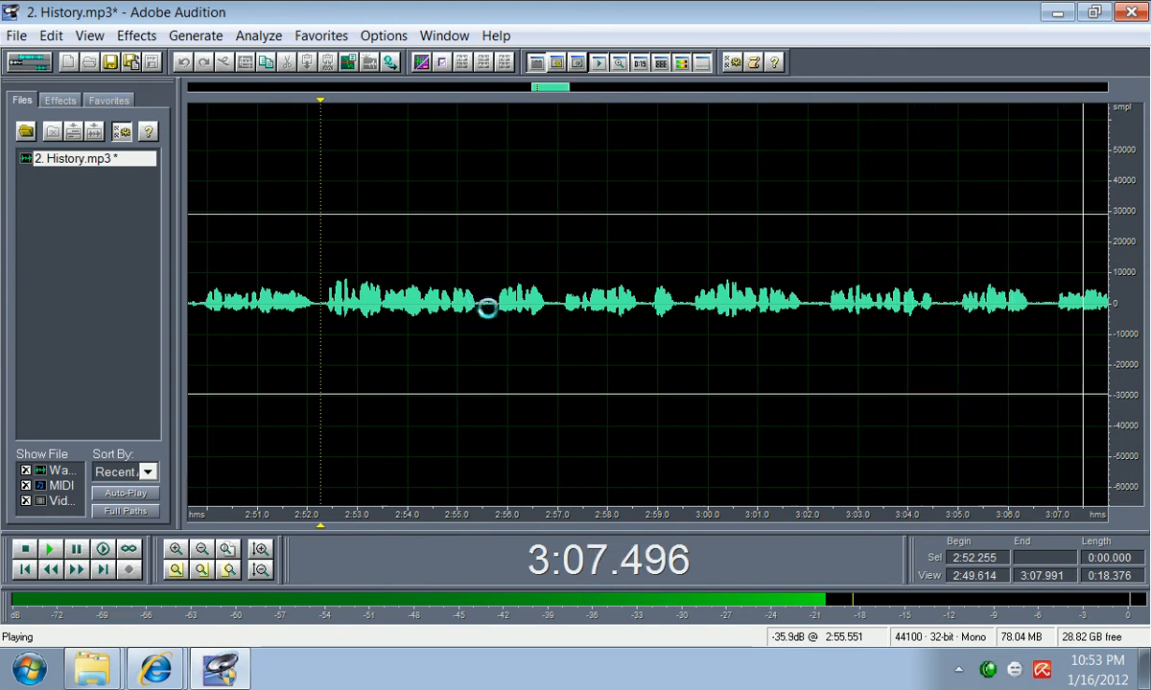
{"action": "left_click_drag", "start_coordinate": [483, 309], "coordinate": [546, 307]}
{"action": "key", "text": "Delete"}
{"action": "key", "text": "Delete"}
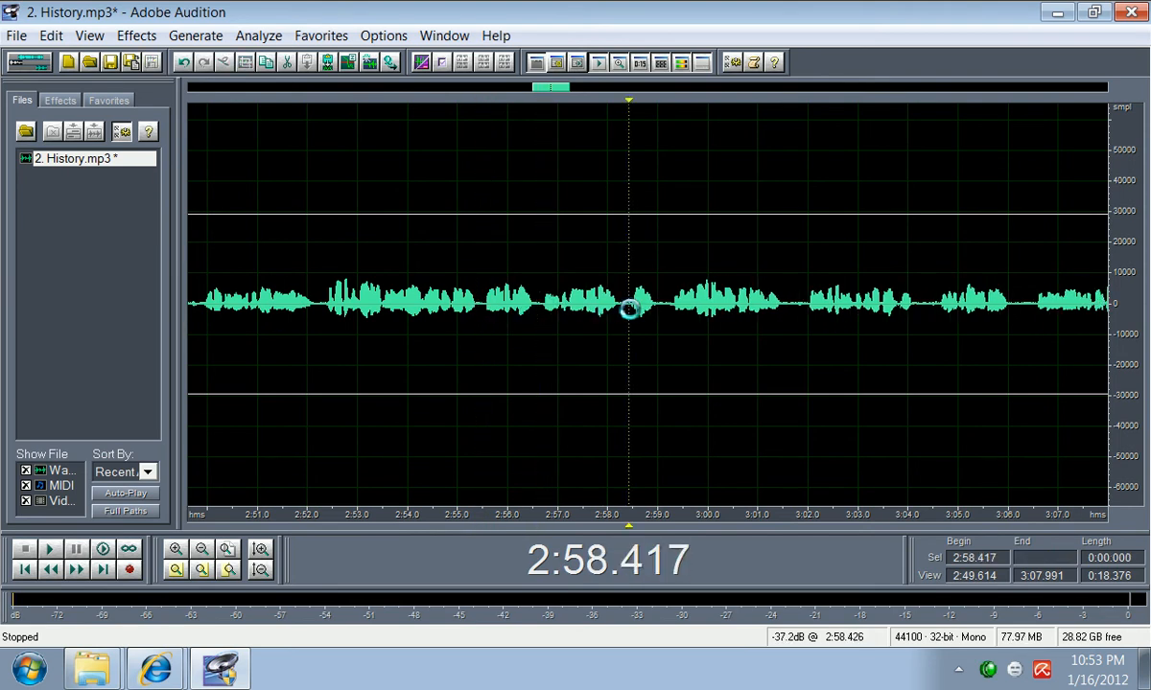
{"action": "left_click_drag", "start_coordinate": [628, 308], "coordinate": [653, 309]}
{"action": "key", "text": "Delete"}
{"action": "key", "text": "Delete"}
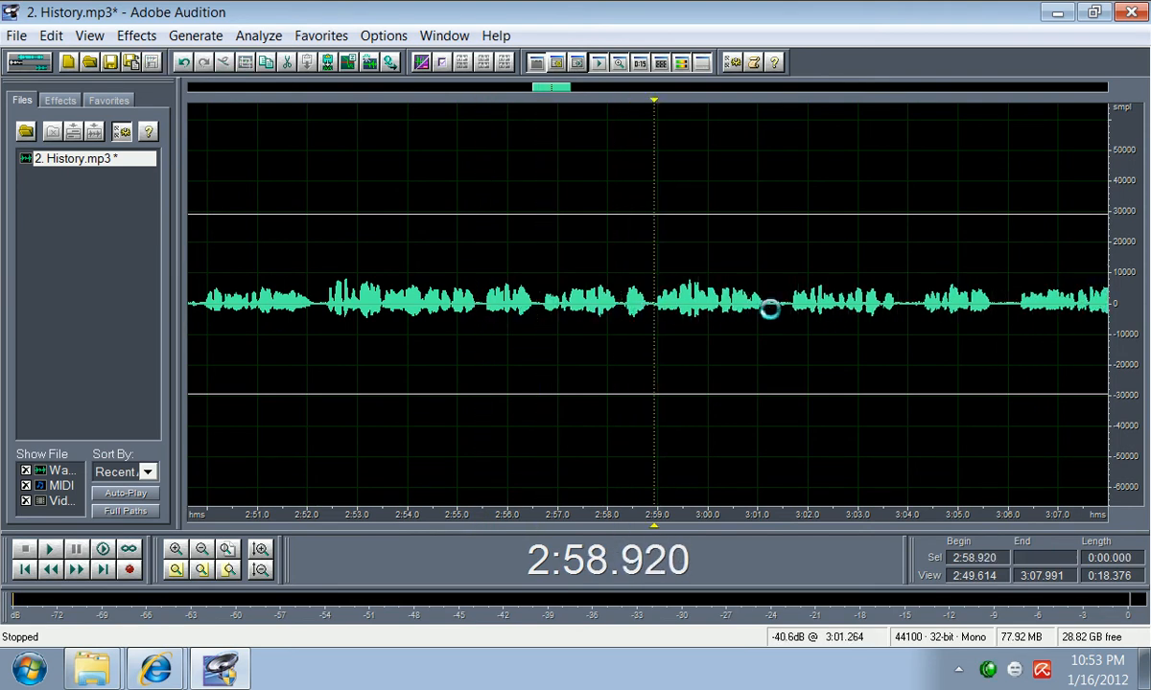
Step: Shorten the three silent pauses at about 3:01.2, 3:03.5 and 3:05.2
{"action": "left_click_drag", "start_coordinate": [782, 308], "coordinate": [773, 309]}
{"action": "key", "text": "Delete"}
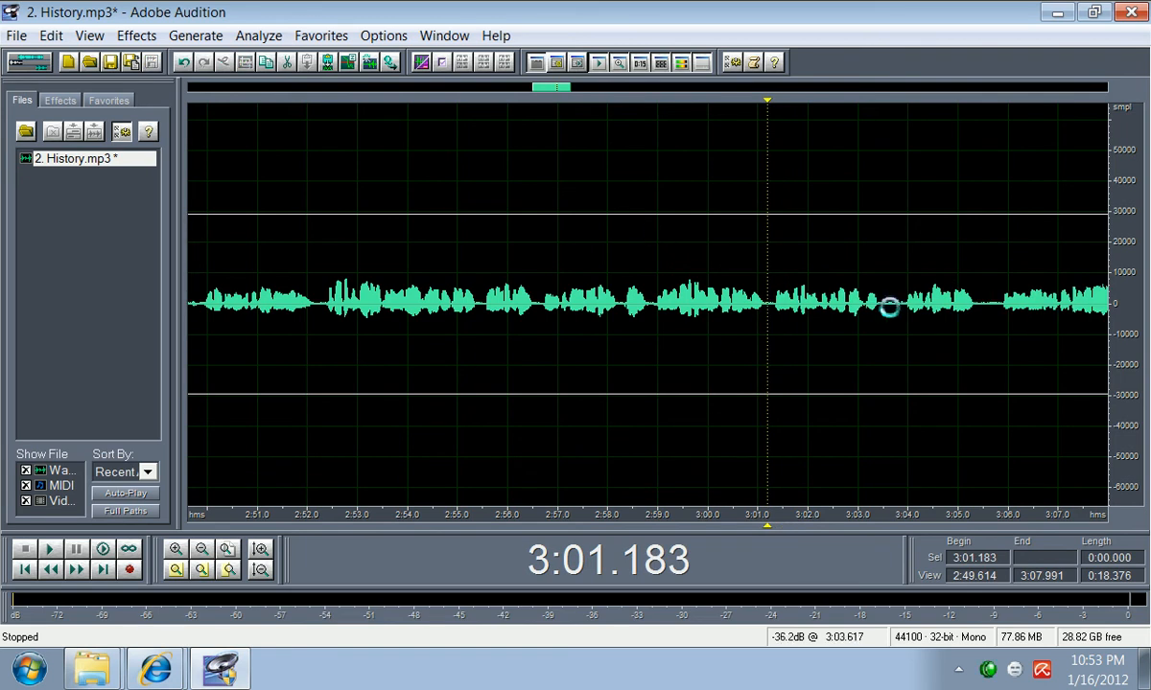
{"action": "left_click_drag", "start_coordinate": [895, 305], "coordinate": [885, 305]}
{"action": "key", "text": "Delete"}
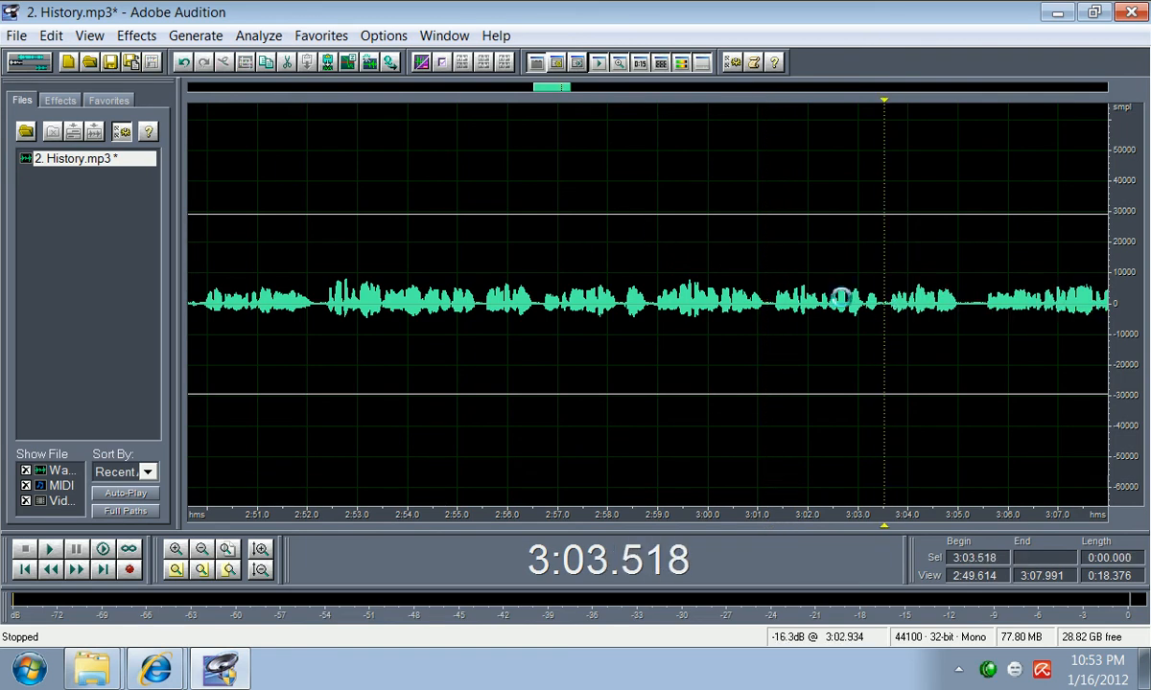
{"action": "left_click_drag", "start_coordinate": [981, 305], "coordinate": [966, 307]}
{"action": "key", "text": "Delete"}
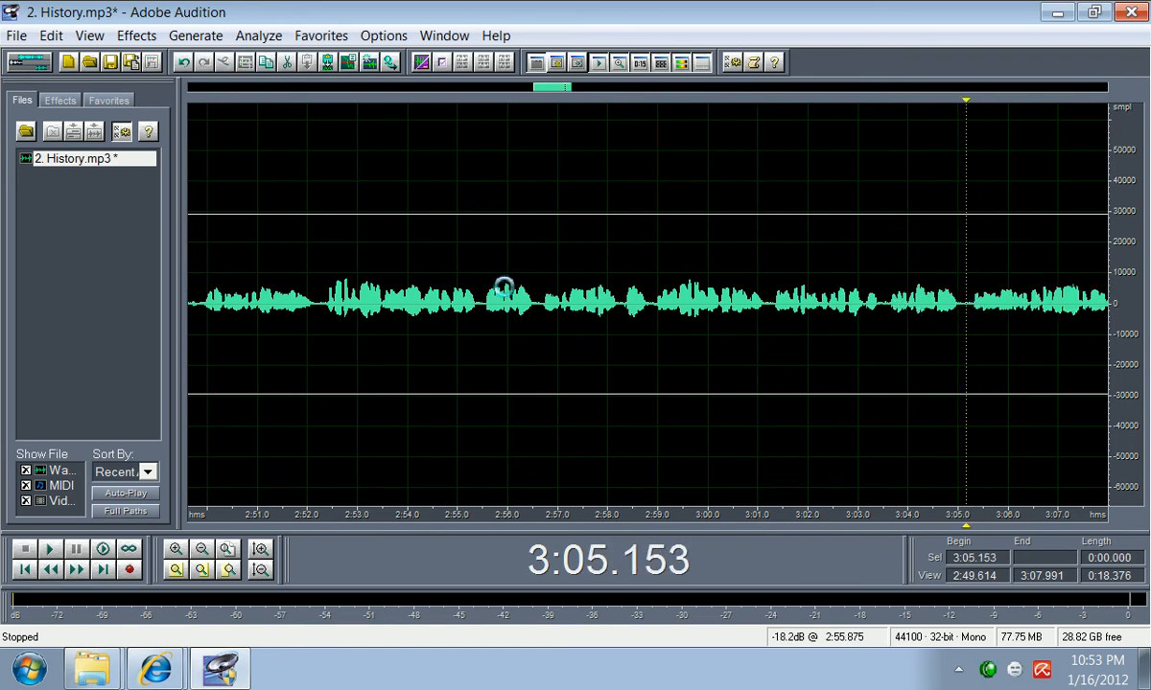
Step: Listen on from 3:05.2, then trim the short pause at about 3:08.4 and the long pause at about 3:09.8
{"action": "key", "text": "space"}
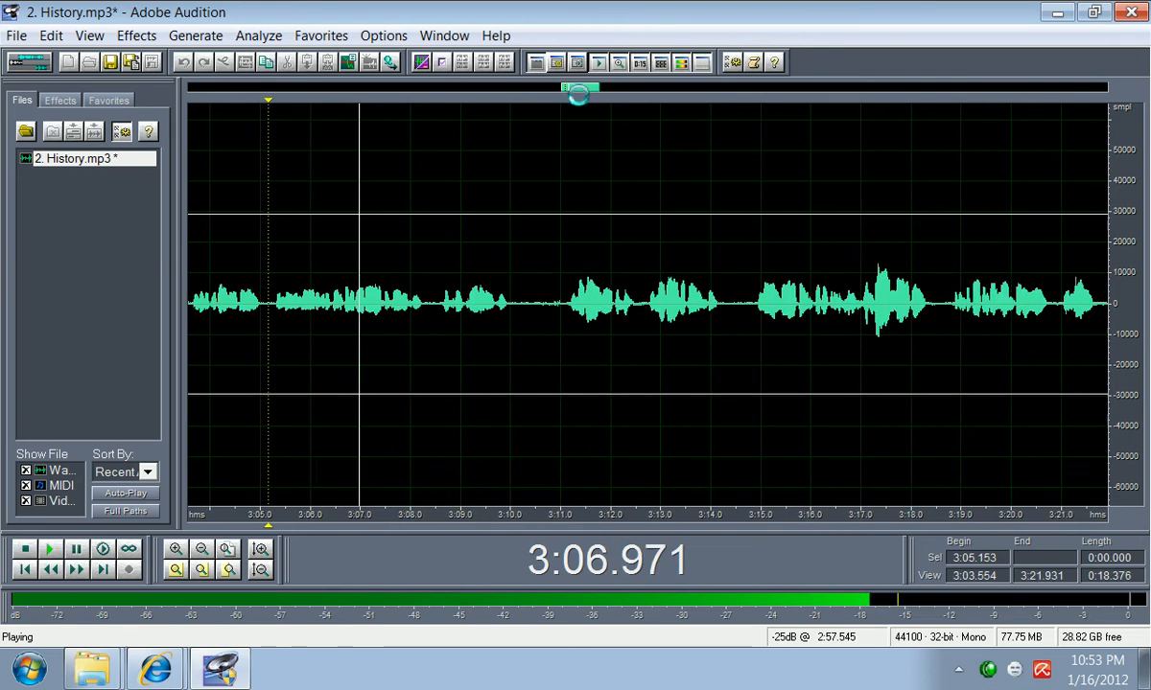
{"action": "key", "text": "space"}
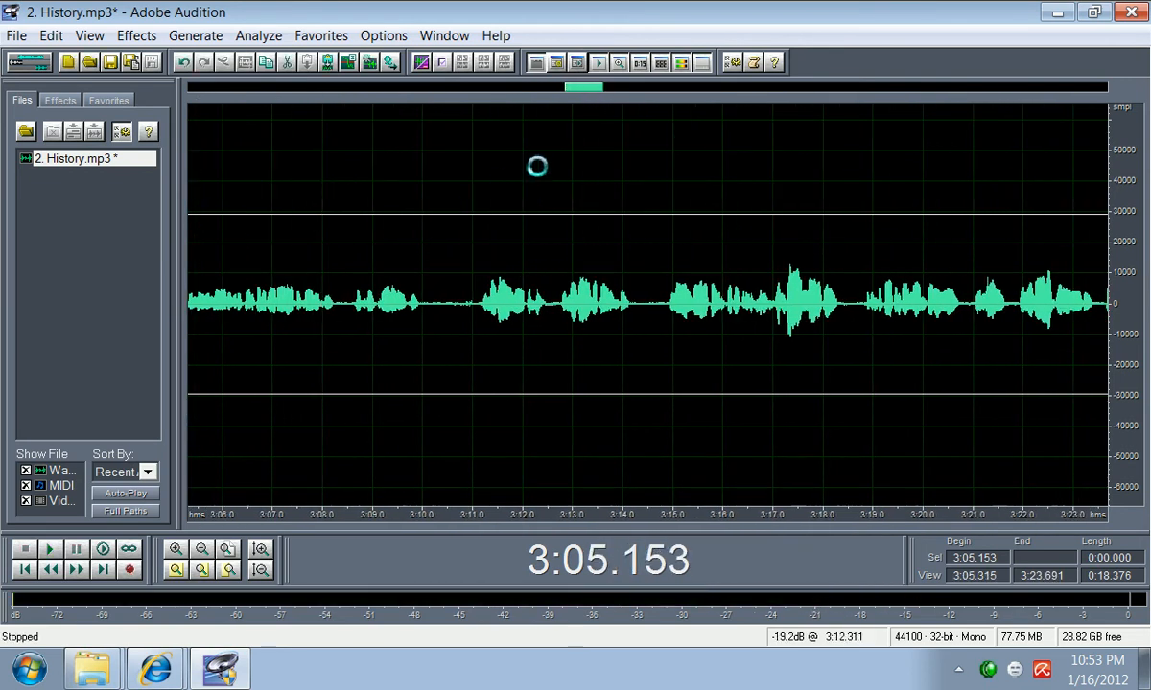
{"action": "key", "text": "space"}
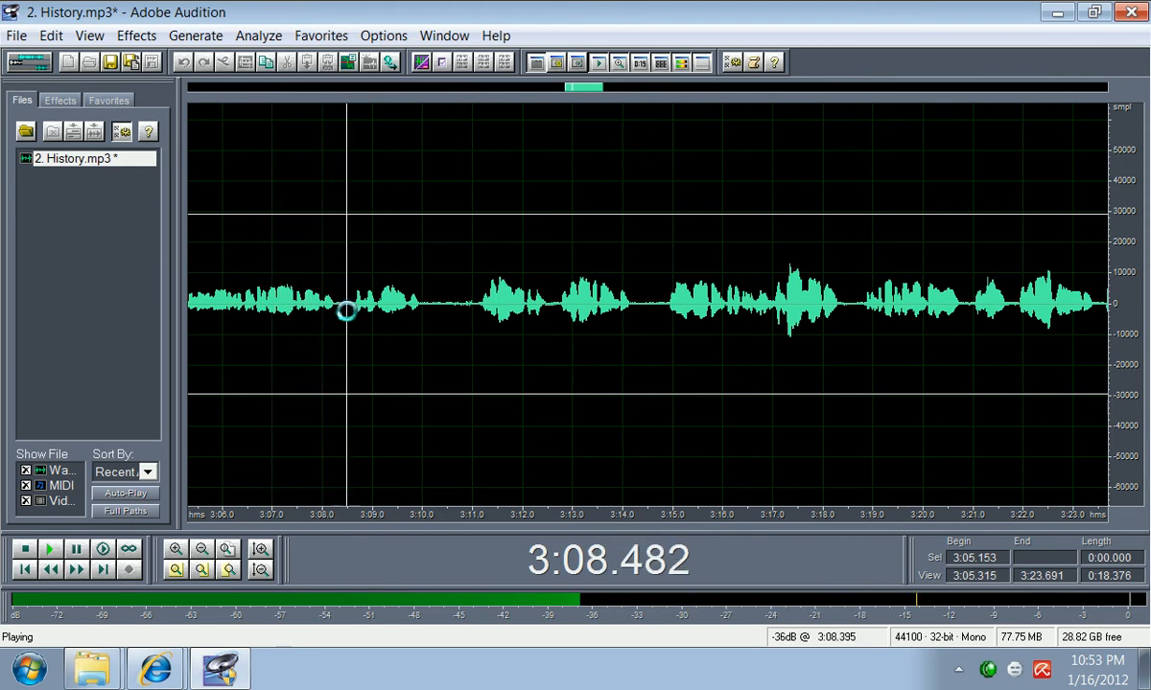
{"action": "key", "text": "space"}
{"action": "left_click", "coordinate": [341, 304]}
{"action": "key", "text": "space"}
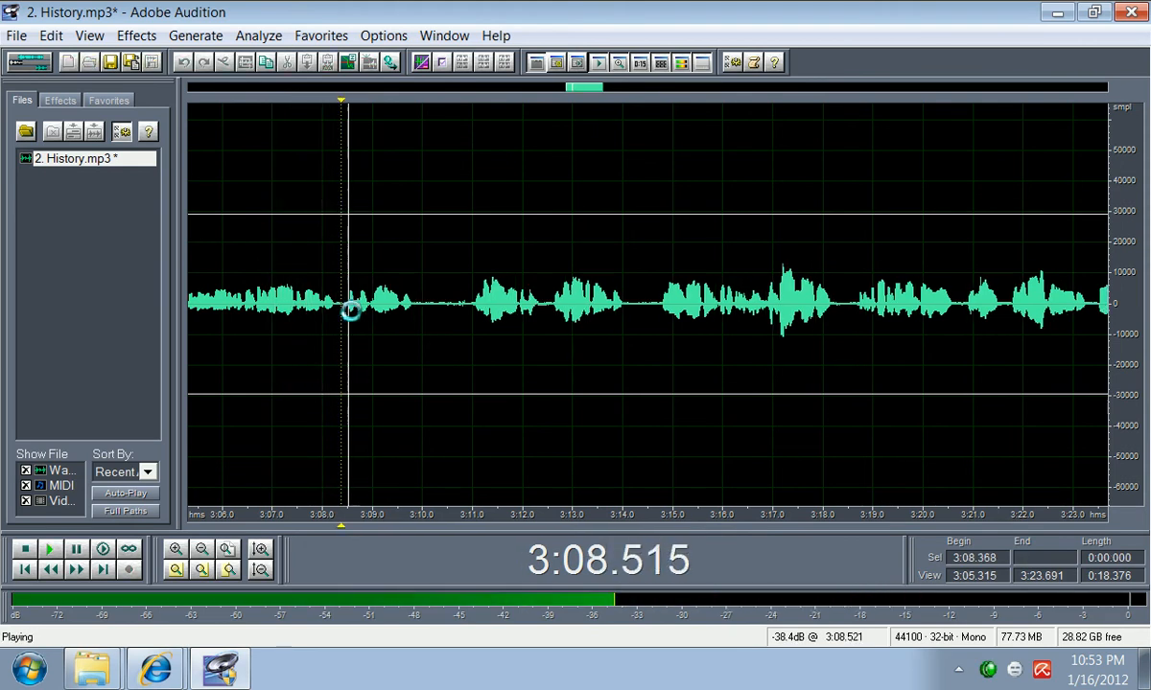
{"action": "left_click_drag", "start_coordinate": [411, 317], "coordinate": [456, 322]}
{"action": "key", "text": "Delete"}
Step: Replay the speech from 3:09.8 and delete the spoken fragment between about 3:09.9 and 3:11.4
{"action": "key", "text": "space"}
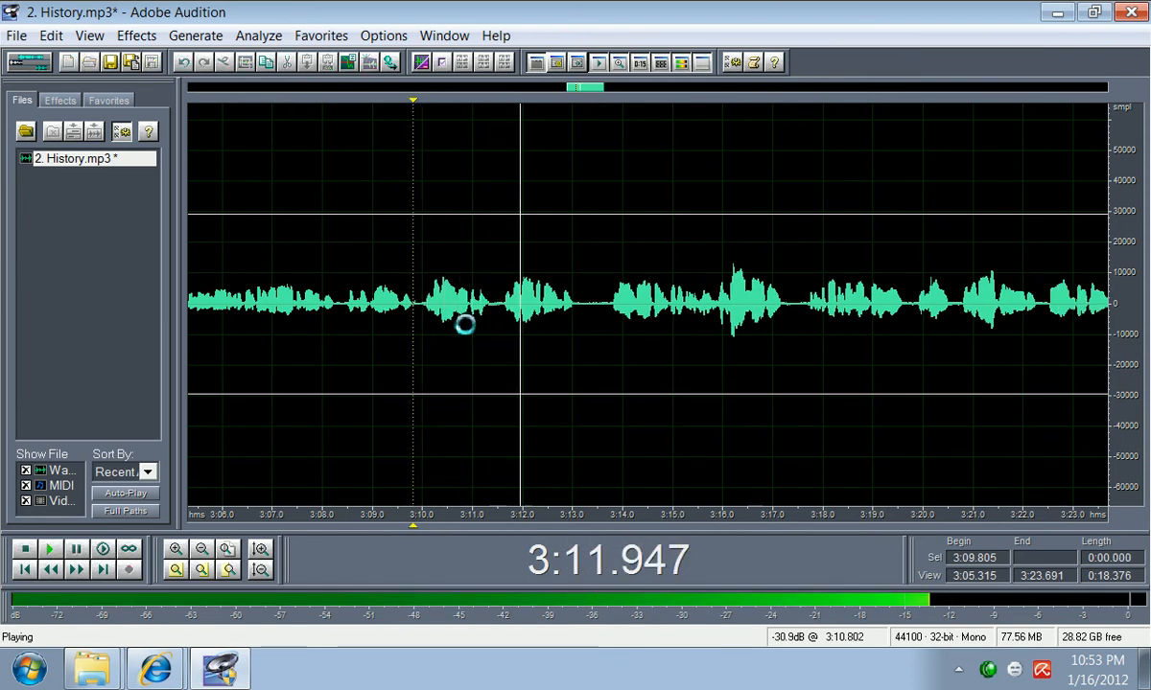
{"action": "key", "text": "space"}
{"action": "key", "text": "space"}
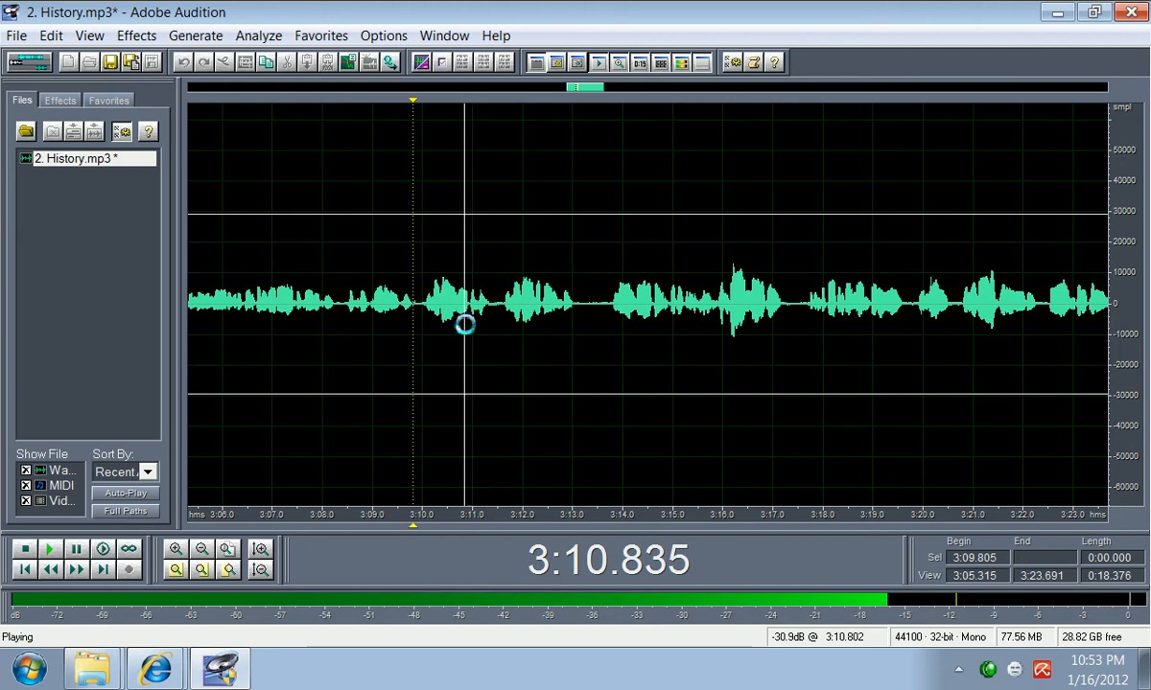
{"action": "key", "text": "space"}
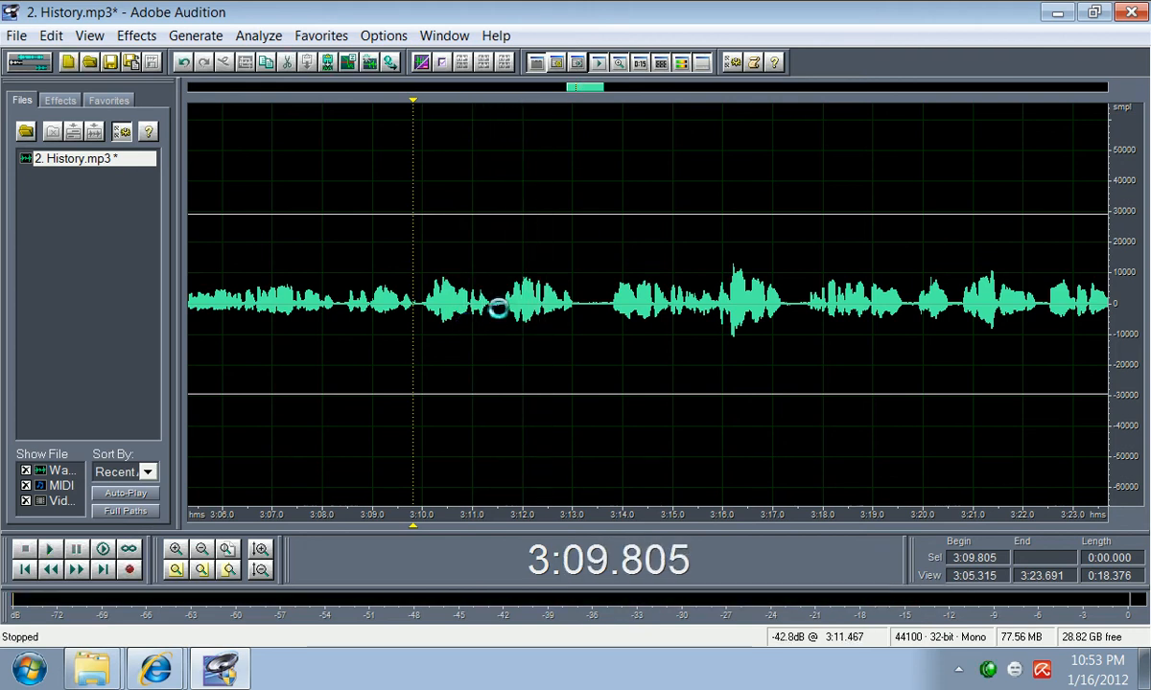
{"action": "left_click_drag", "start_coordinate": [495, 311], "coordinate": [426, 312]}
{"action": "key", "text": "Delete"}
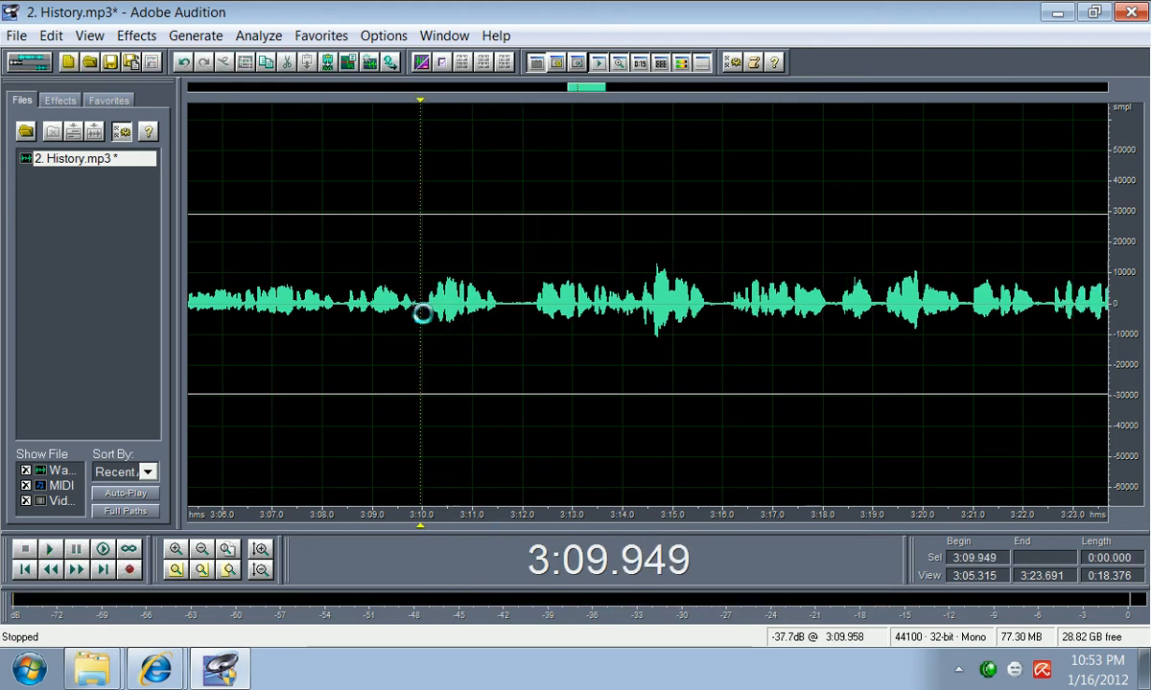
Step: Play on from 3:09.9 and delete the excess silence between about 3:11.6 and 3:12.1
{"action": "key", "text": "space"}
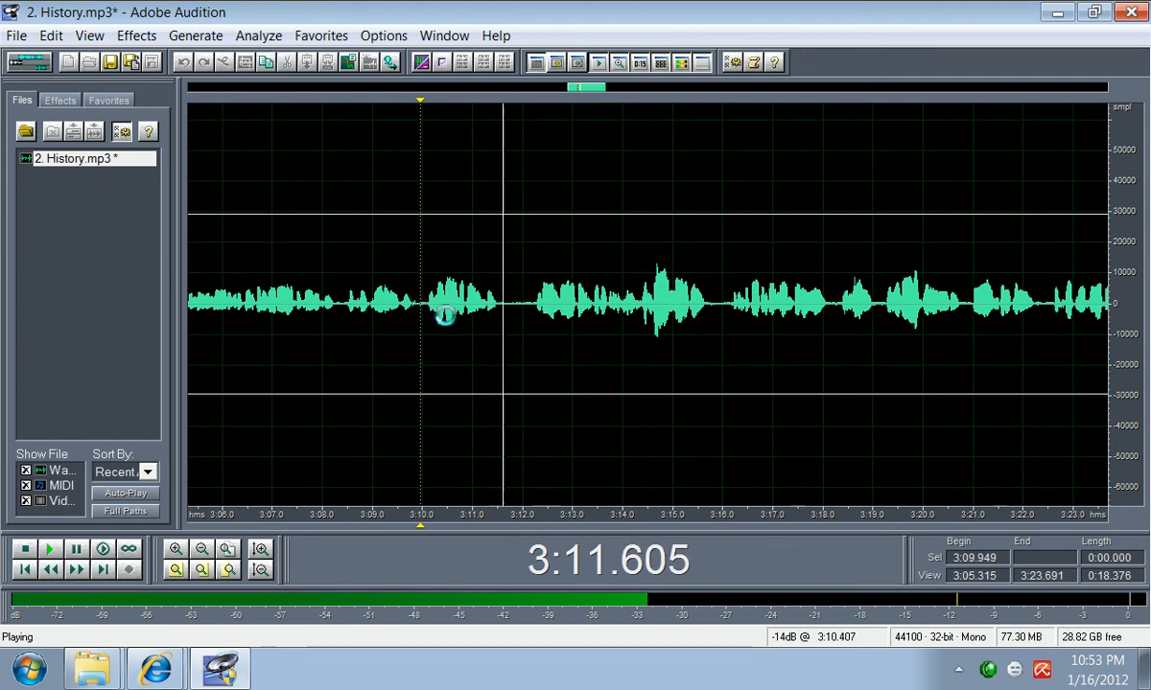
{"action": "left_click_drag", "start_coordinate": [502, 307], "coordinate": [527, 311]}
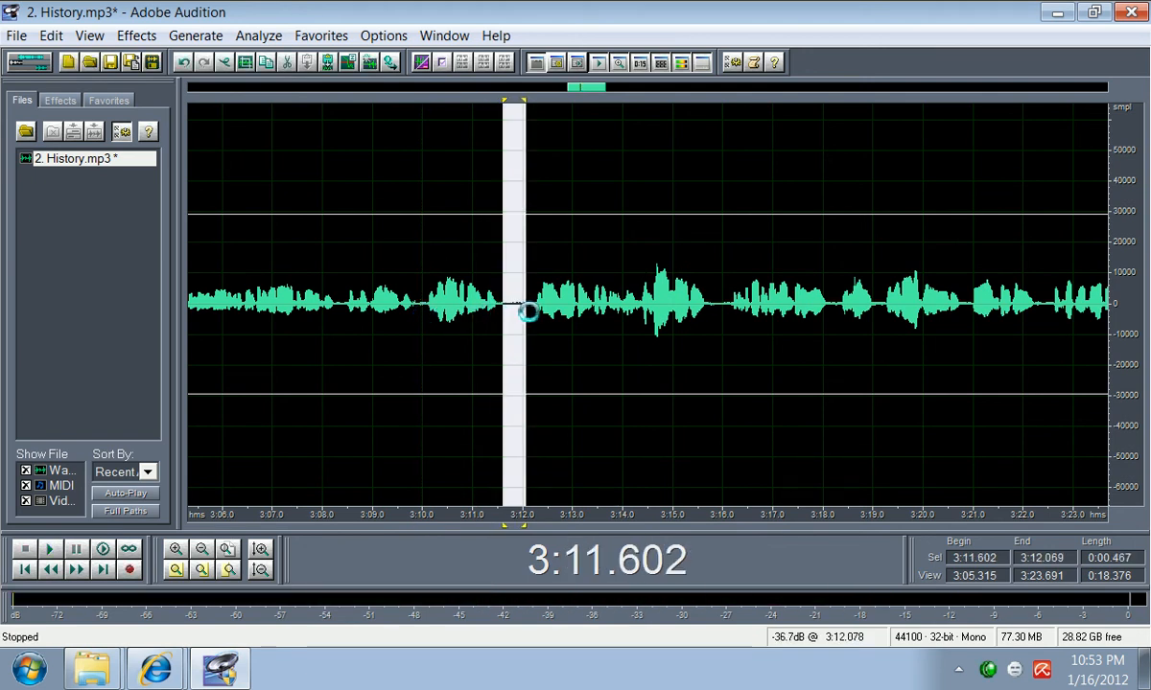
{"action": "key", "text": "Delete"}
Step: Replay the speech from 3:11.6 and delete the spoken fragment between about 3:13.2 and 3:13.9
{"action": "key", "text": "space"}
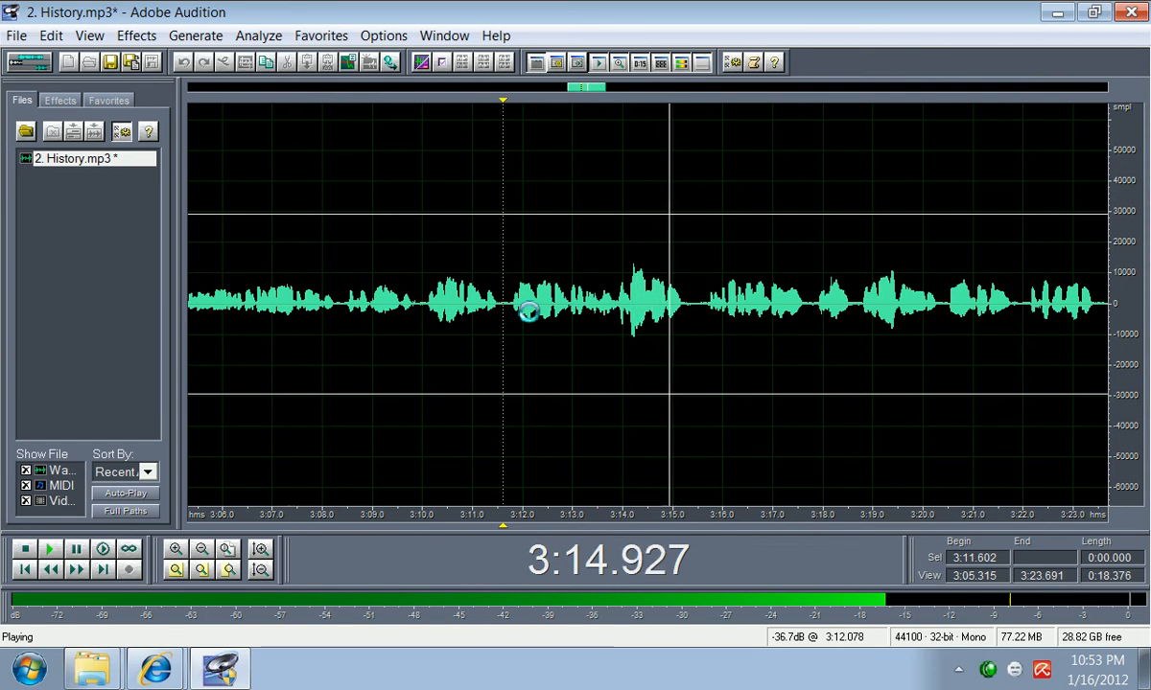
{"action": "key", "text": "space"}
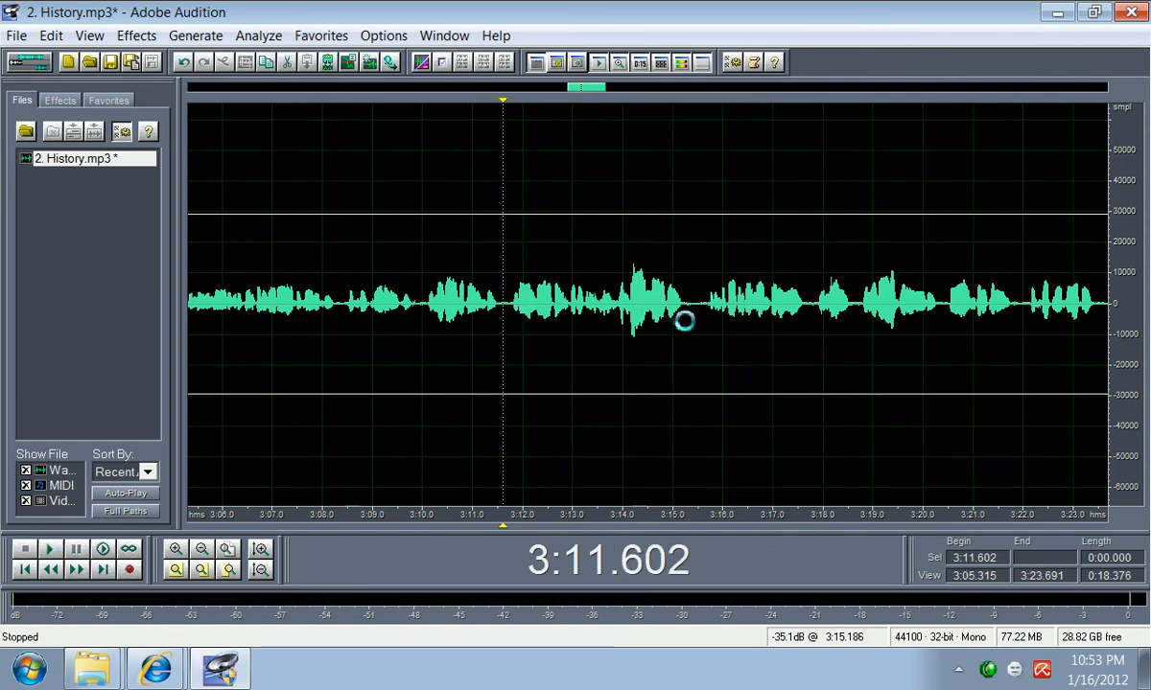
{"action": "key", "text": "space"}
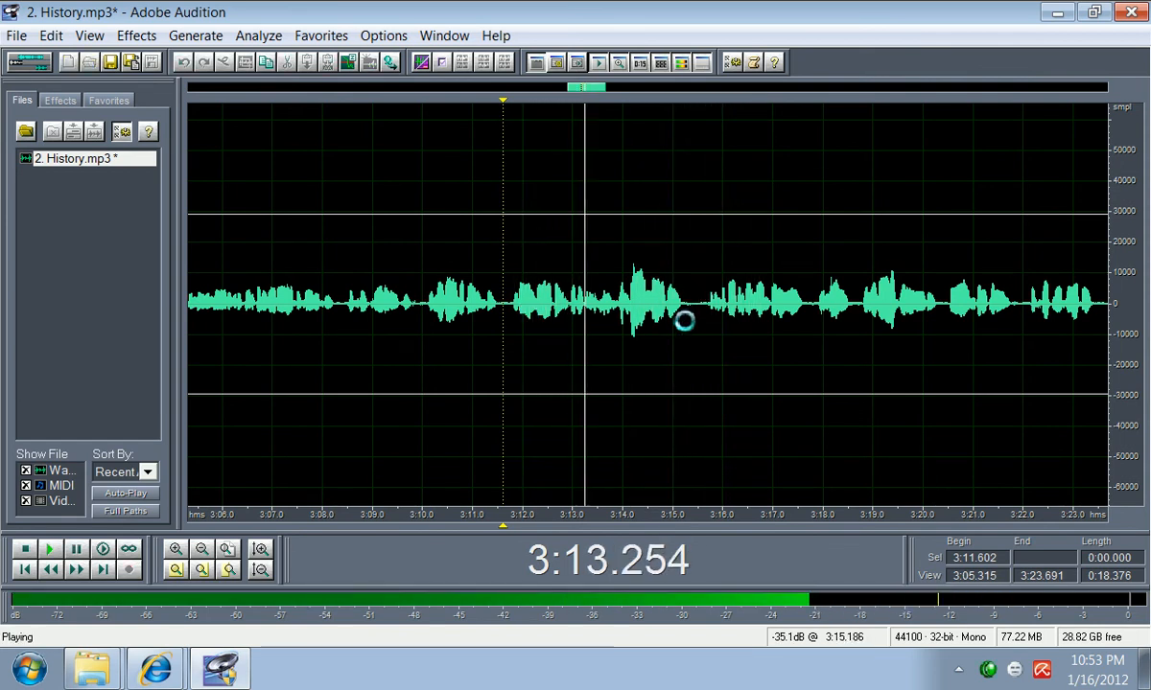
{"action": "key", "text": "space"}
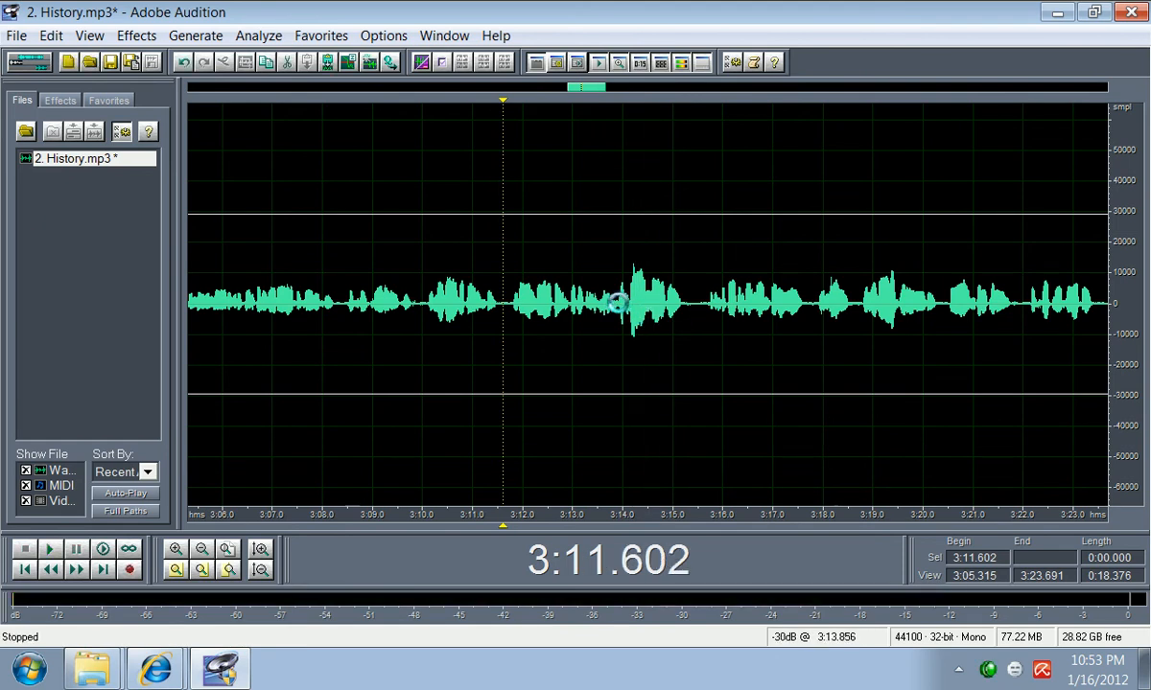
{"action": "left_click_drag", "start_coordinate": [617, 304], "coordinate": [593, 310]}
{"action": "key", "text": "space"}
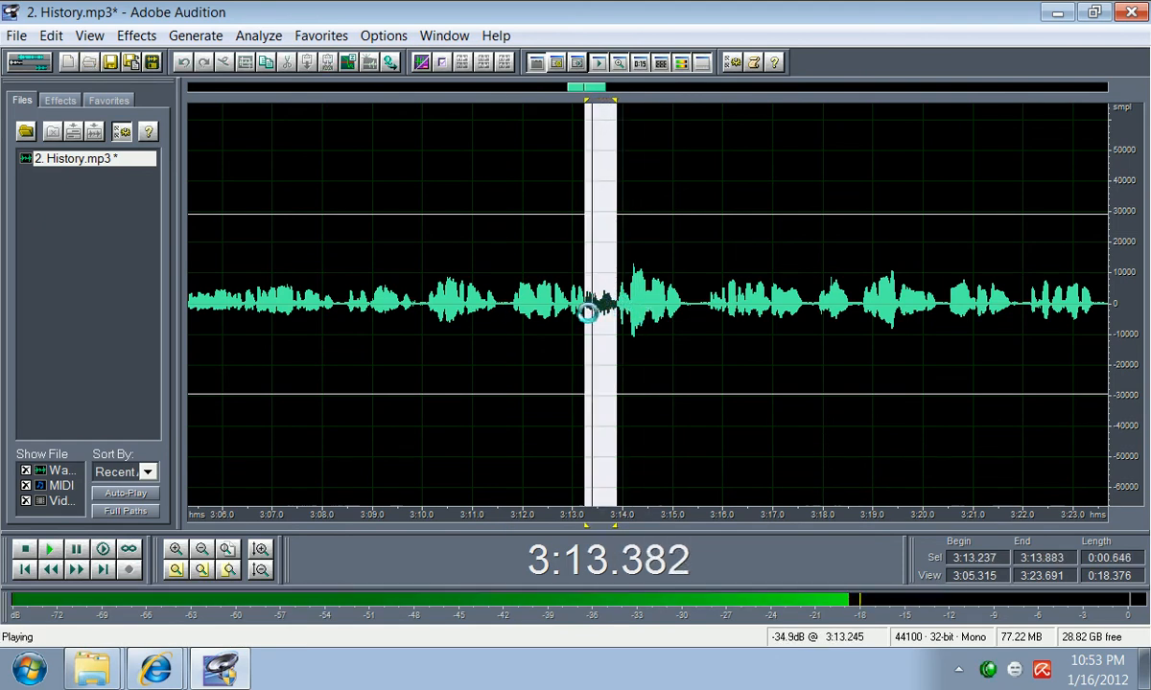
{"action": "key", "text": "Delete"}
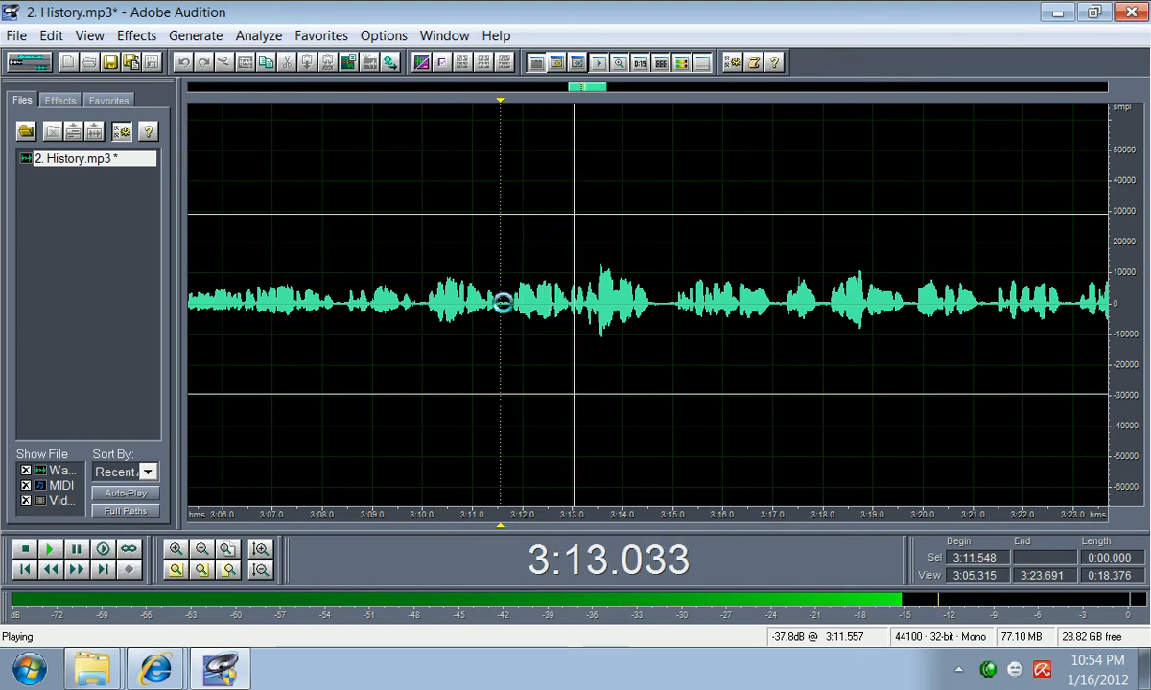
Step: Replay from 3:11.5, try cutting the short sound between about 3:13.27 and 3:13.40, and undo the cut
{"action": "key", "text": "space"}
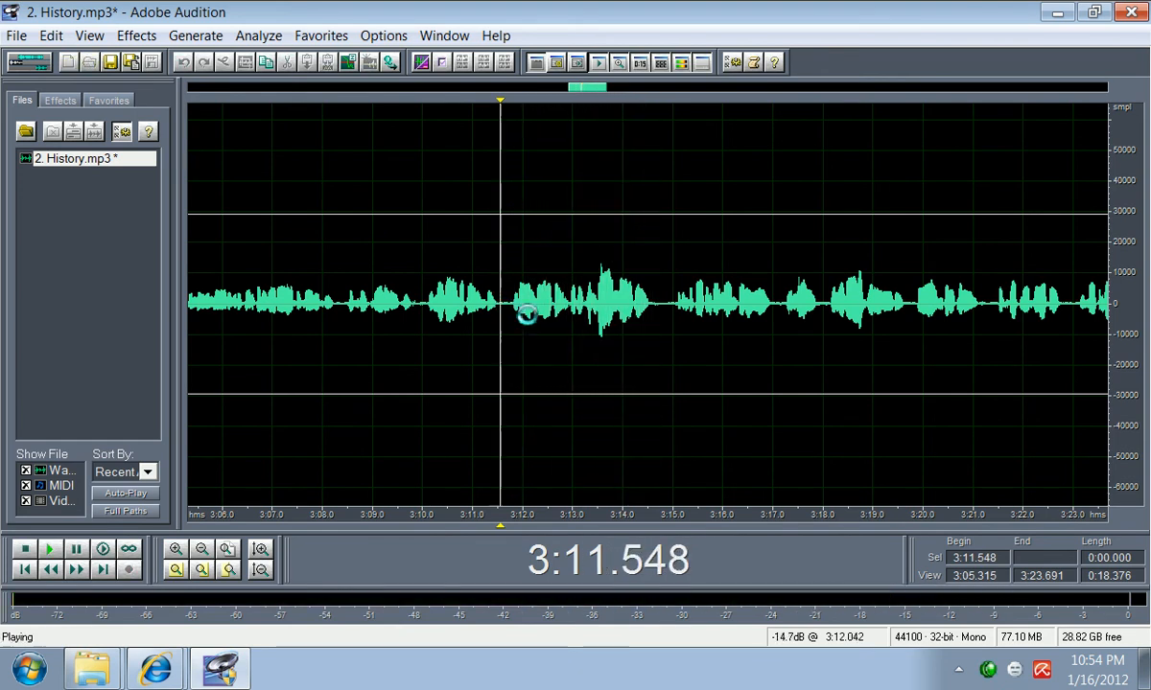
{"action": "key", "text": "space"}
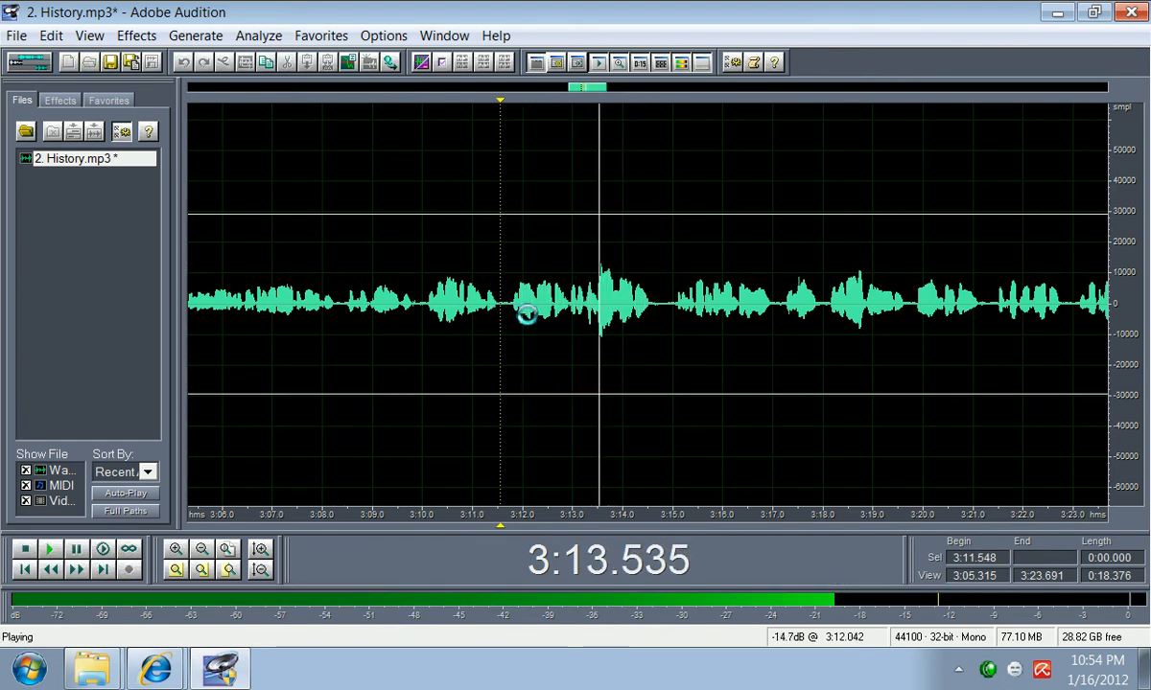
{"action": "key", "text": "space"}
{"action": "key", "text": "space"}
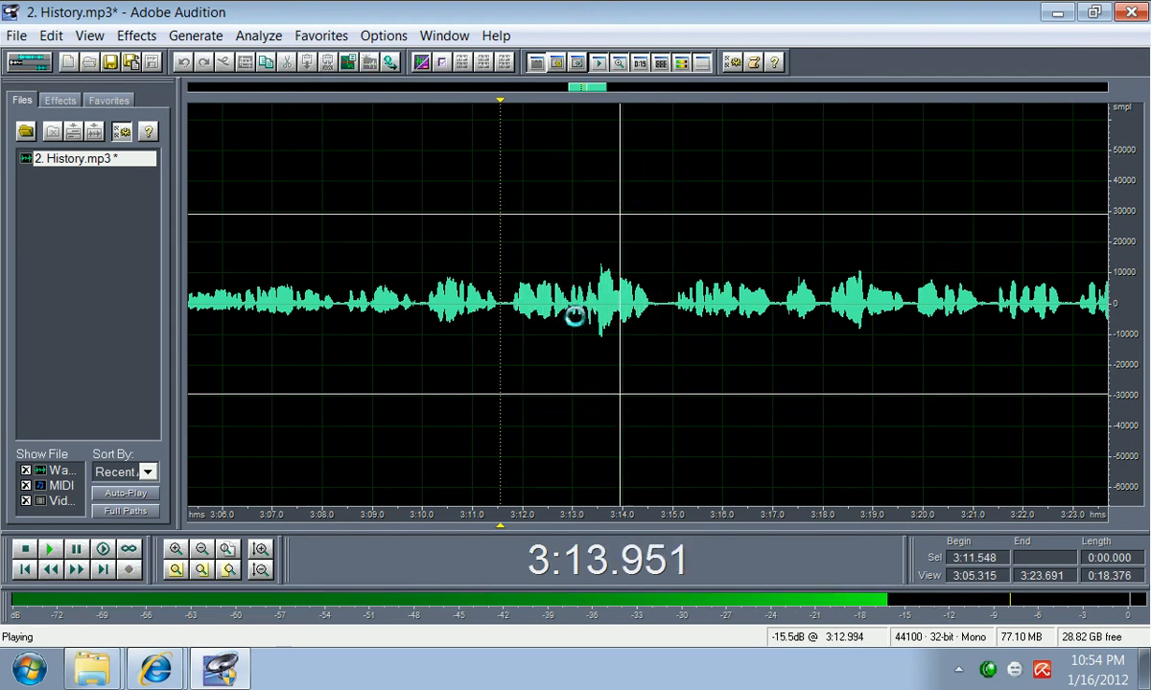
{"action": "left_click_drag", "start_coordinate": [592, 308], "coordinate": [586, 308]}
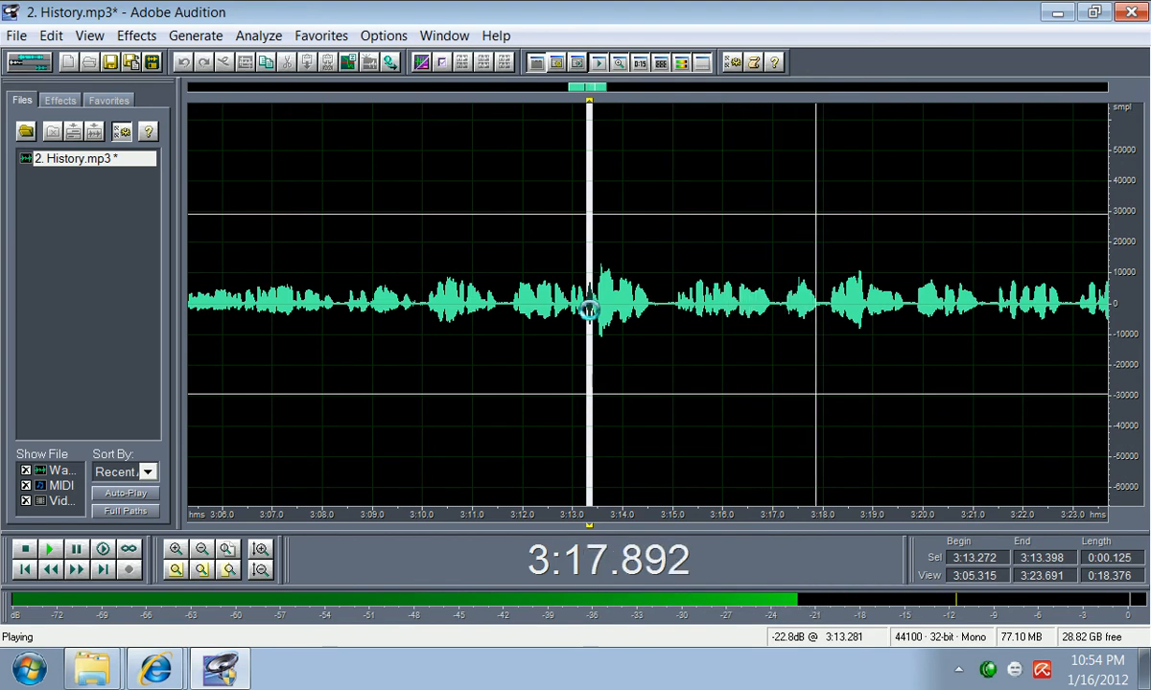
{"action": "key", "text": "space"}
{"action": "key", "text": "space"}
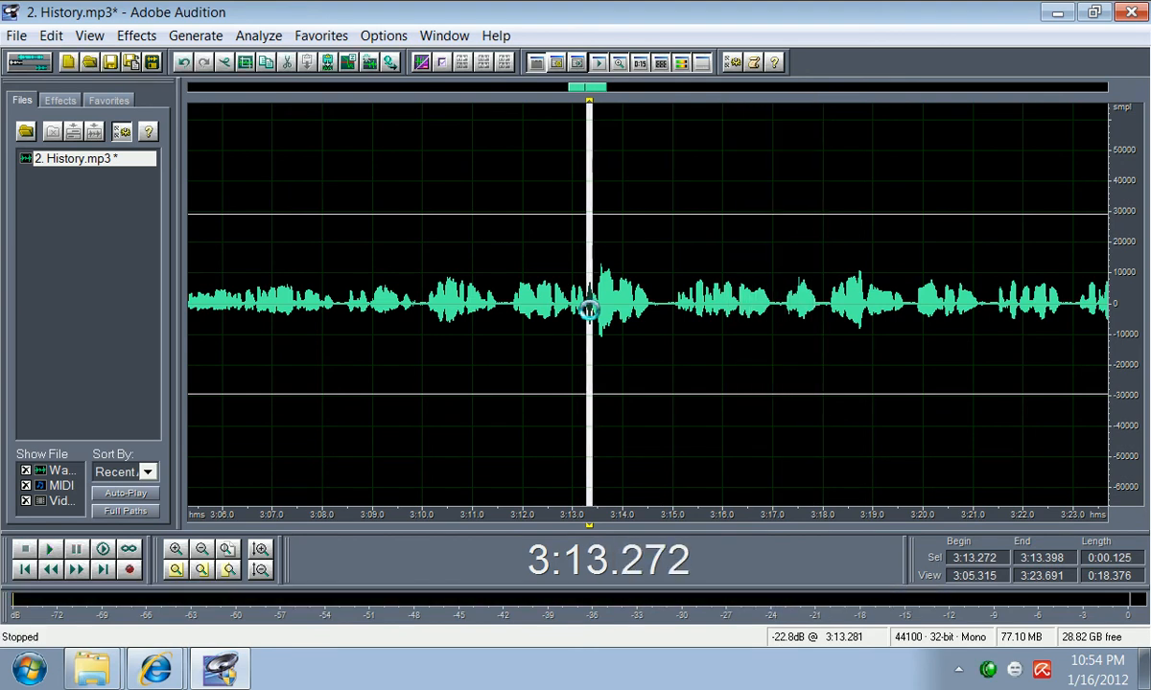
{"action": "key", "text": "Delete"}
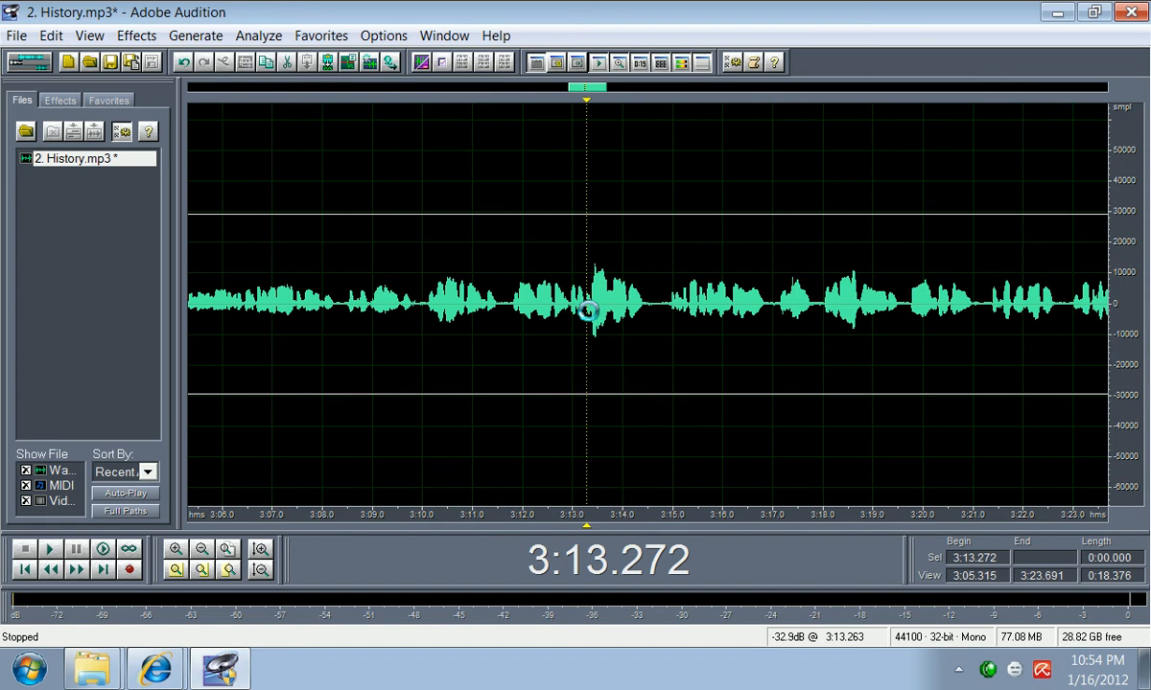
{"action": "key", "text": "ctrl+z"}
Step: Replay from 3:12.8 and cut the leftover sound between about 3:13.3 and 3:13.5
{"action": "left_click", "coordinate": [560, 308]}
{"action": "key", "text": "space"}
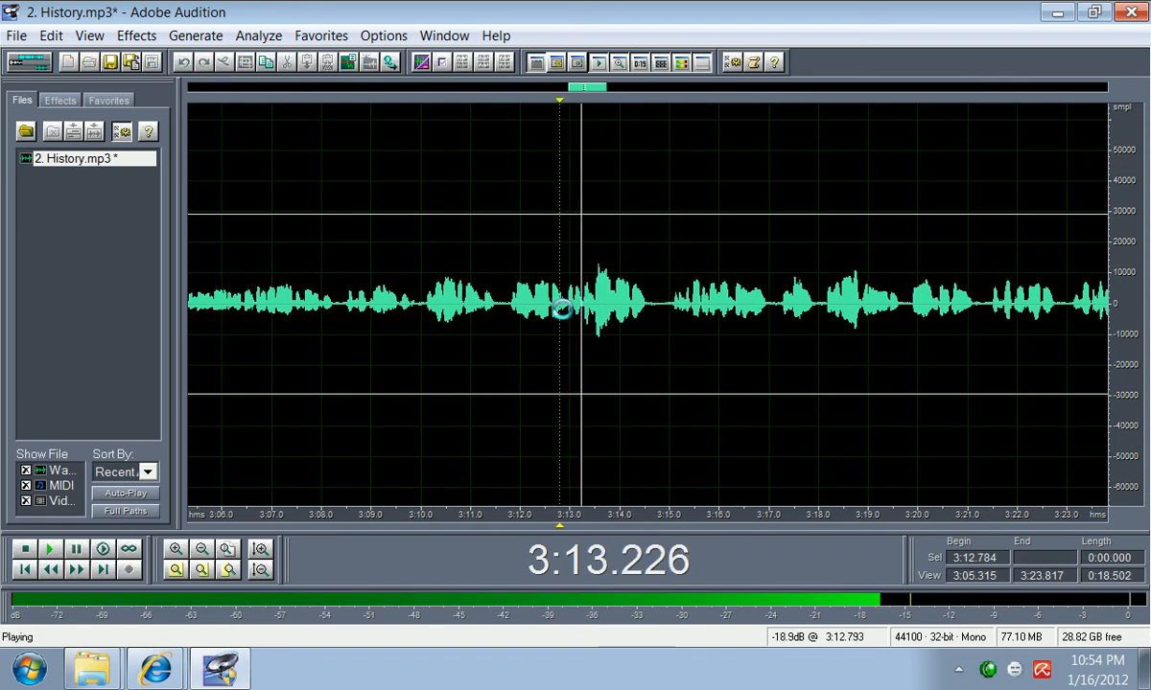
{"action": "key", "text": "space"}
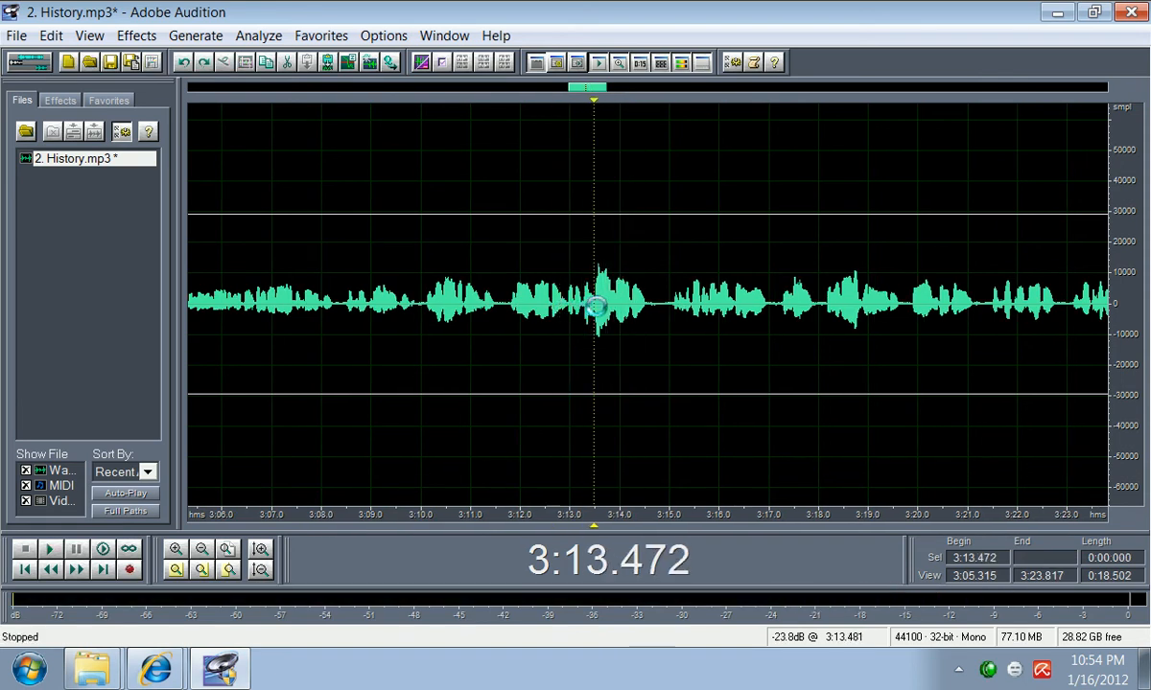
{"action": "left_click_drag", "start_coordinate": [594, 307], "coordinate": [589, 307]}
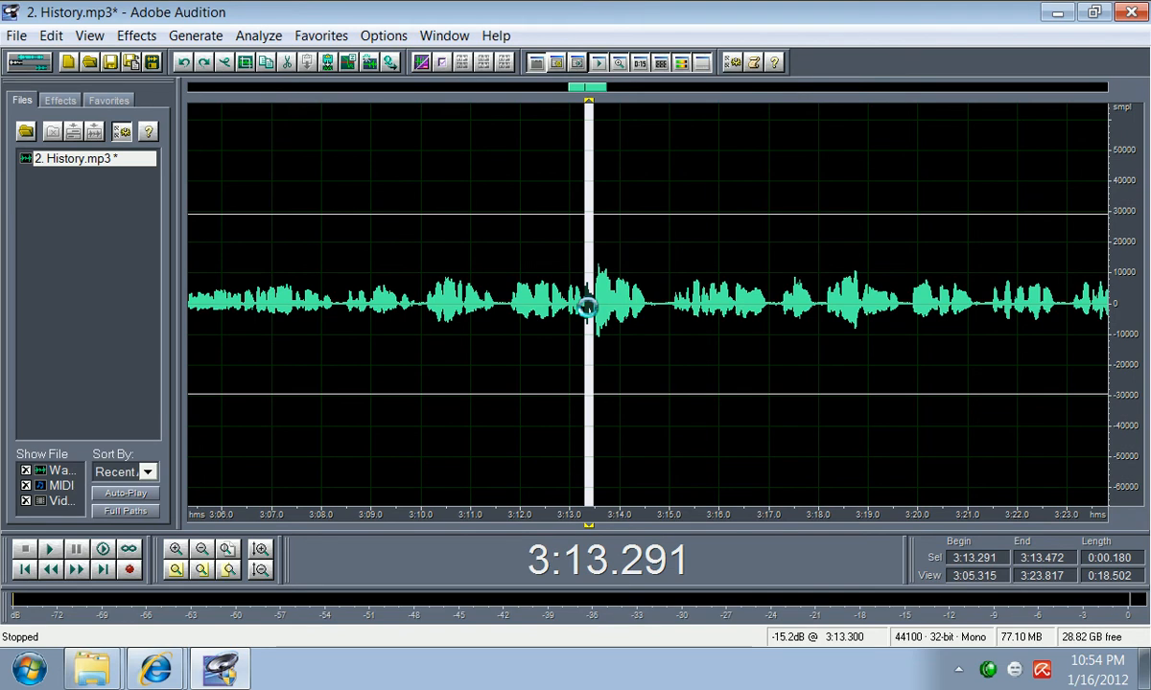
Step: Play through the latest cut and remove the excess silence between about 3:14.4 and 3:14.7
{"action": "left_click", "coordinate": [517, 307]}
{"action": "key", "text": "space"}
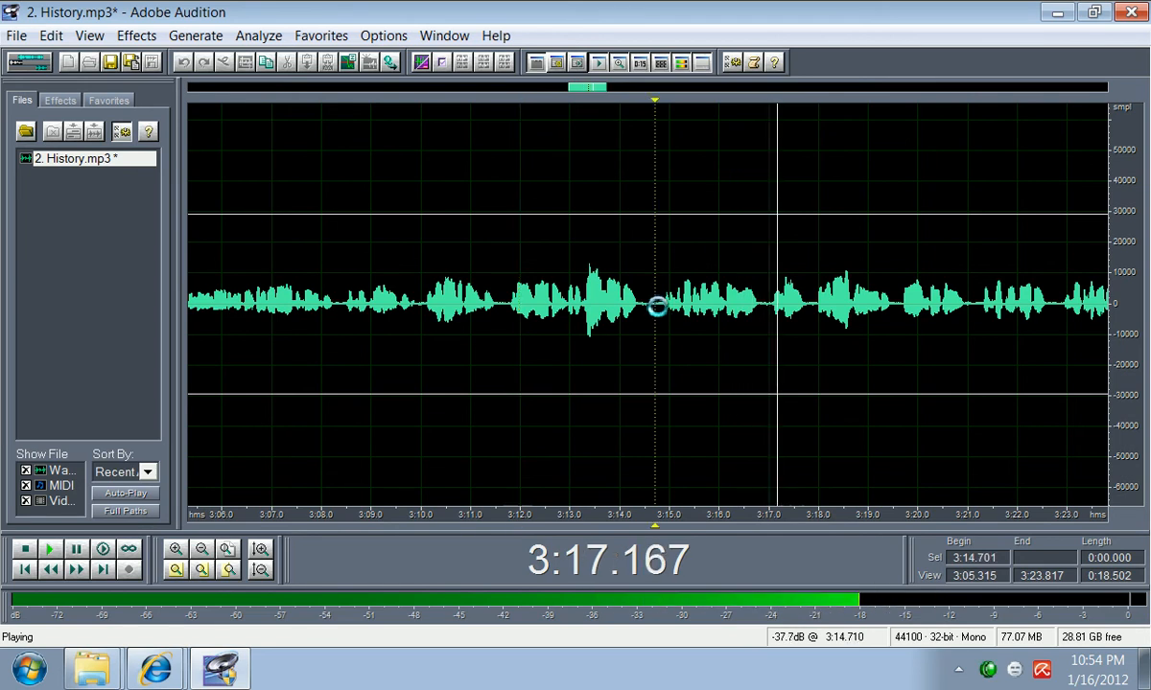
{"action": "left_click_drag", "start_coordinate": [654, 305], "coordinate": [639, 309]}
{"action": "key", "text": "space"}
{"action": "key", "text": "space"}
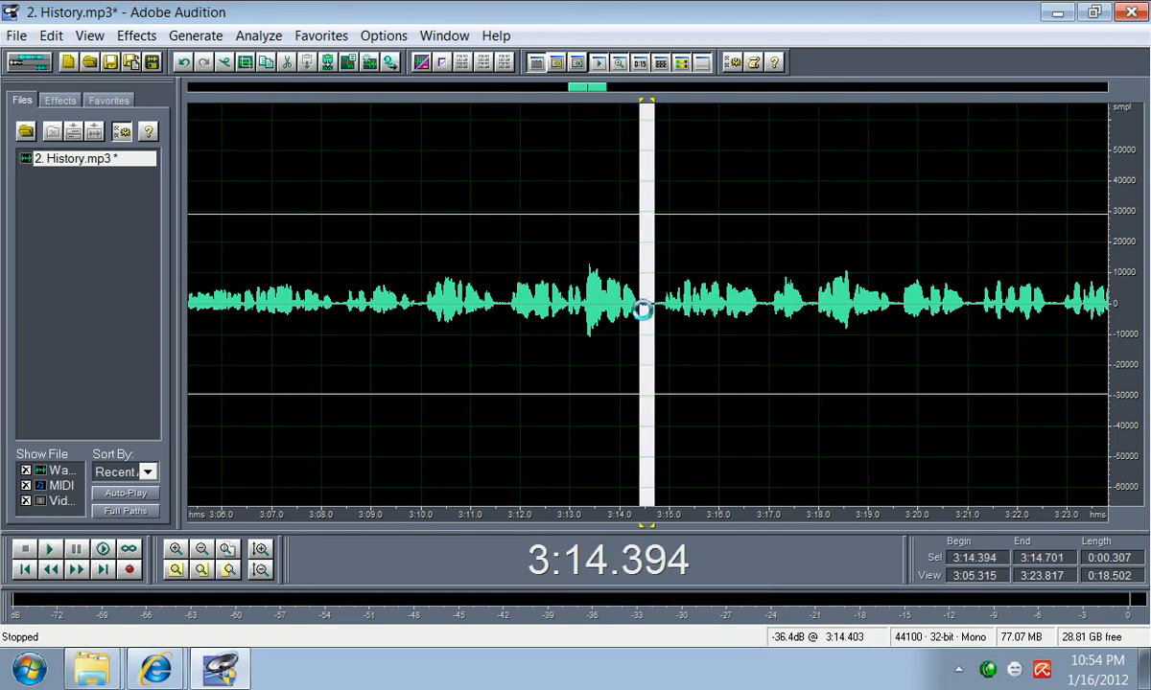
{"action": "left_click", "coordinate": [639, 309]}
Step: Listen on from 3:14.4 to about 3:32, then shorten the silent pauses at about 3:32.7 and 3:34.2
{"action": "key", "text": "space"}
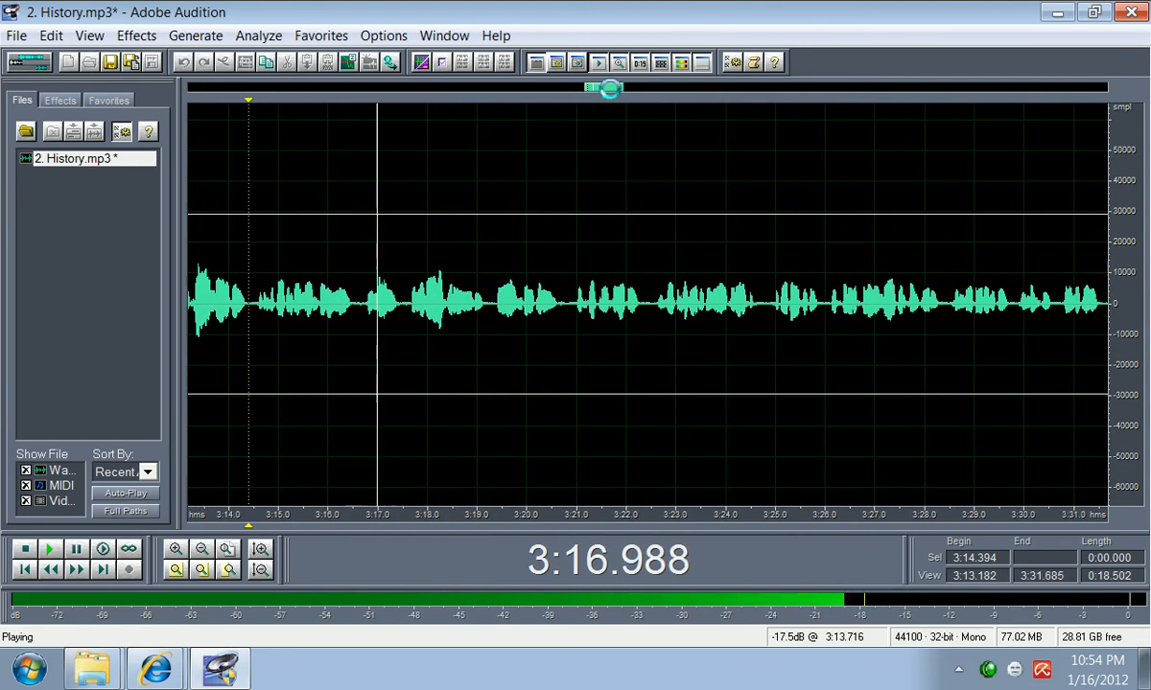
{"action": "left_click_drag", "start_coordinate": [613, 89], "coordinate": [648, 110]}
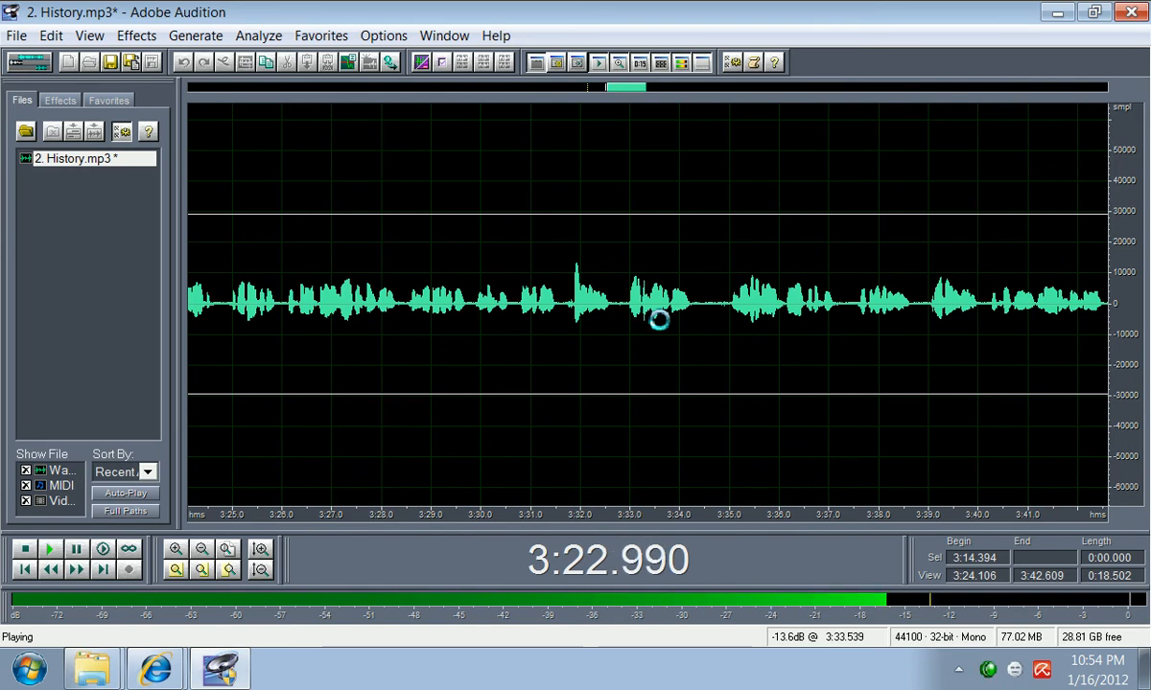
{"action": "key", "text": "space"}
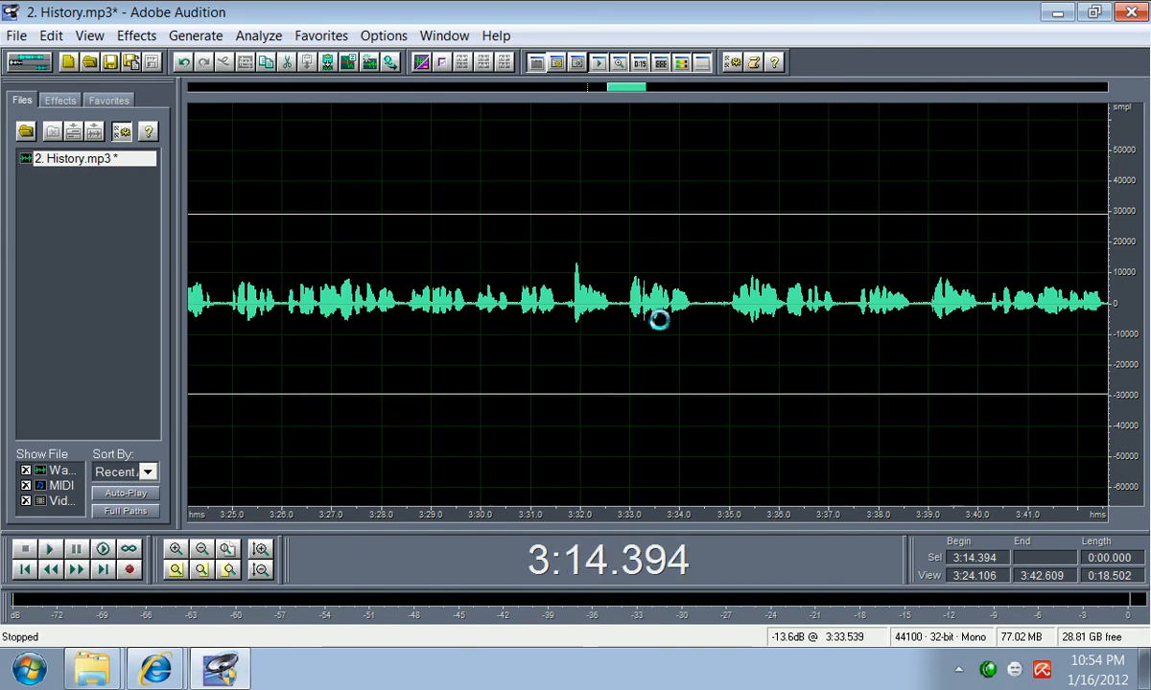
{"action": "key", "text": "space"}
{"action": "left_click", "coordinate": [279, 294]}
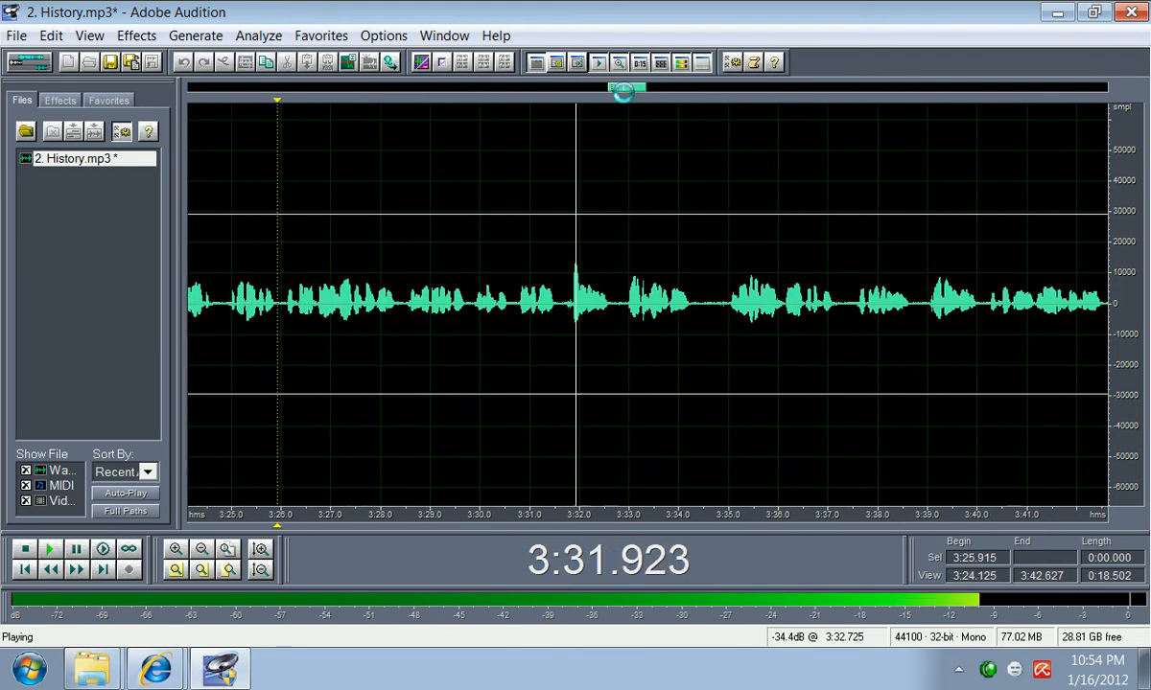
{"action": "key", "text": "space"}
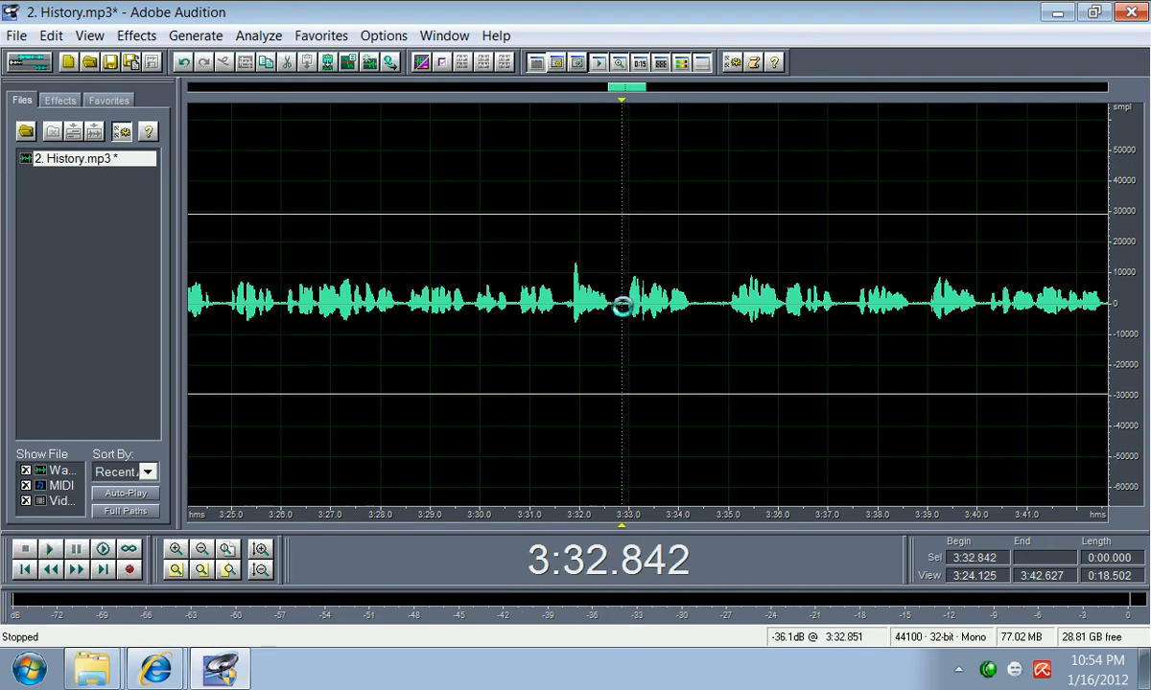
{"action": "left_click_drag", "start_coordinate": [621, 306], "coordinate": [610, 307]}
{"action": "key", "text": "Delete"}
{"action": "left_click_drag", "start_coordinate": [720, 314], "coordinate": [688, 313]}
{"action": "key", "text": "Delete"}
Step: Replay the speech from 3:30.4 and shorten the silent pause at about 3:36.4
{"action": "left_click", "coordinate": [500, 324]}
{"action": "key", "text": "space"}
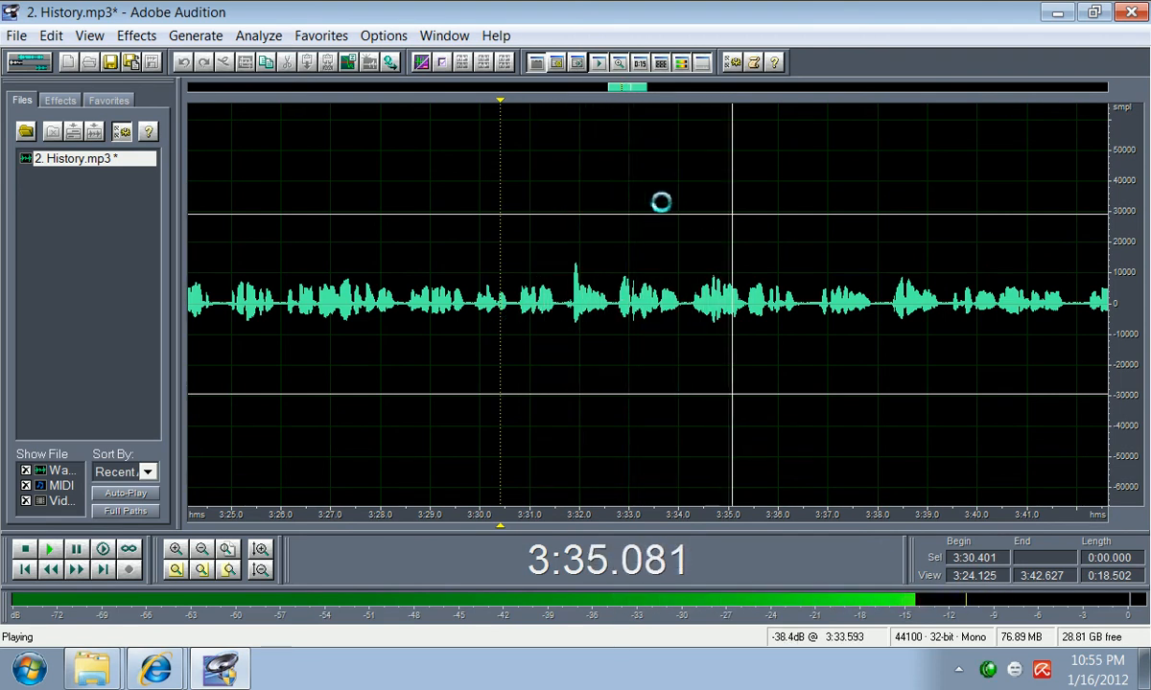
{"action": "key", "text": "space"}
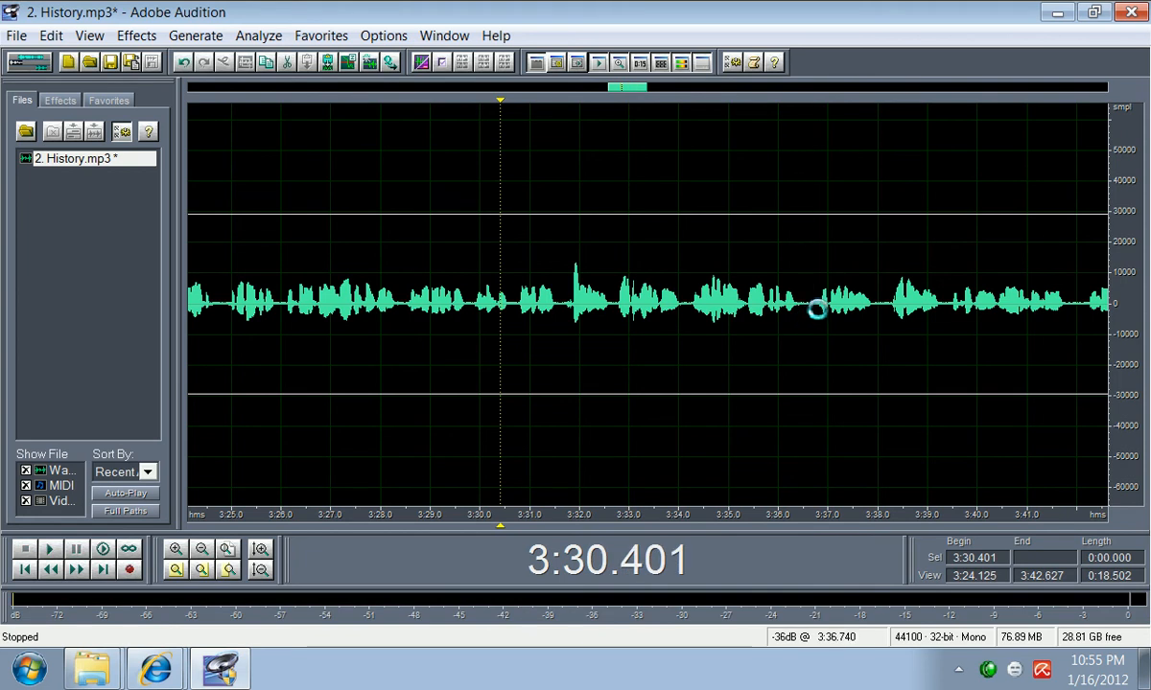
{"action": "left_click_drag", "start_coordinate": [813, 310], "coordinate": [804, 309]}
{"action": "left_click", "coordinate": [800, 309]}
Step: Listen on from 3:36.4 and trim the silent pauses at about 3:37.7 and 3:41.3
{"action": "key", "text": "space"}
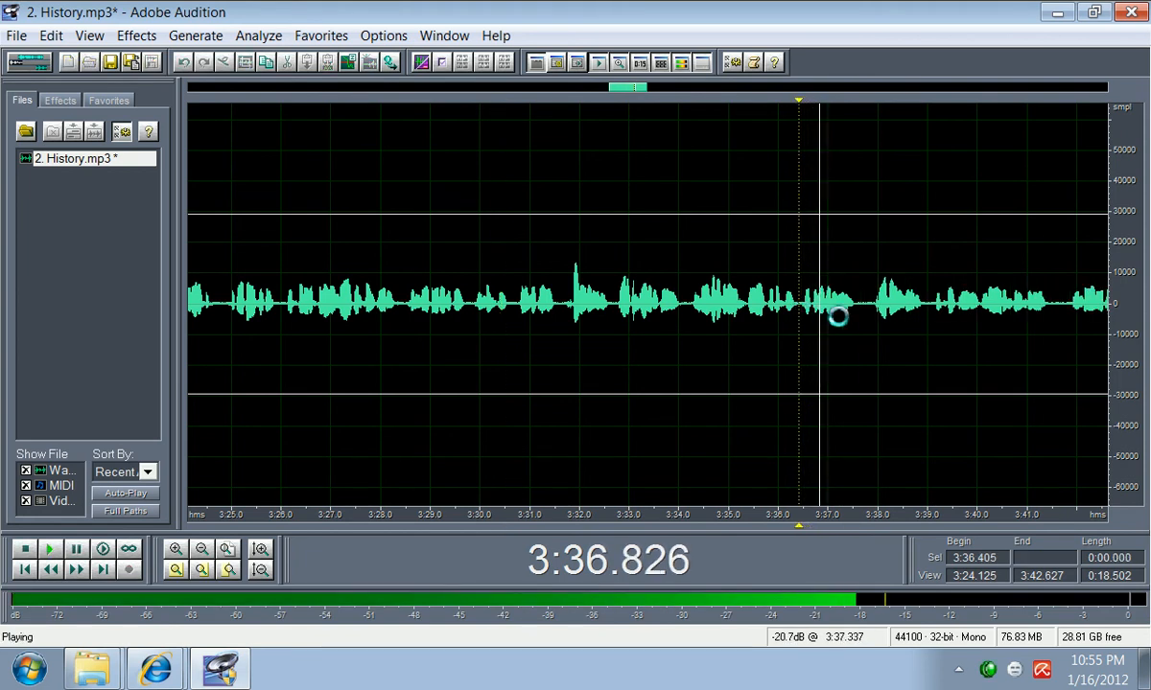
{"action": "key", "text": "space"}
{"action": "left_click_drag", "start_coordinate": [867, 310], "coordinate": [862, 309]}
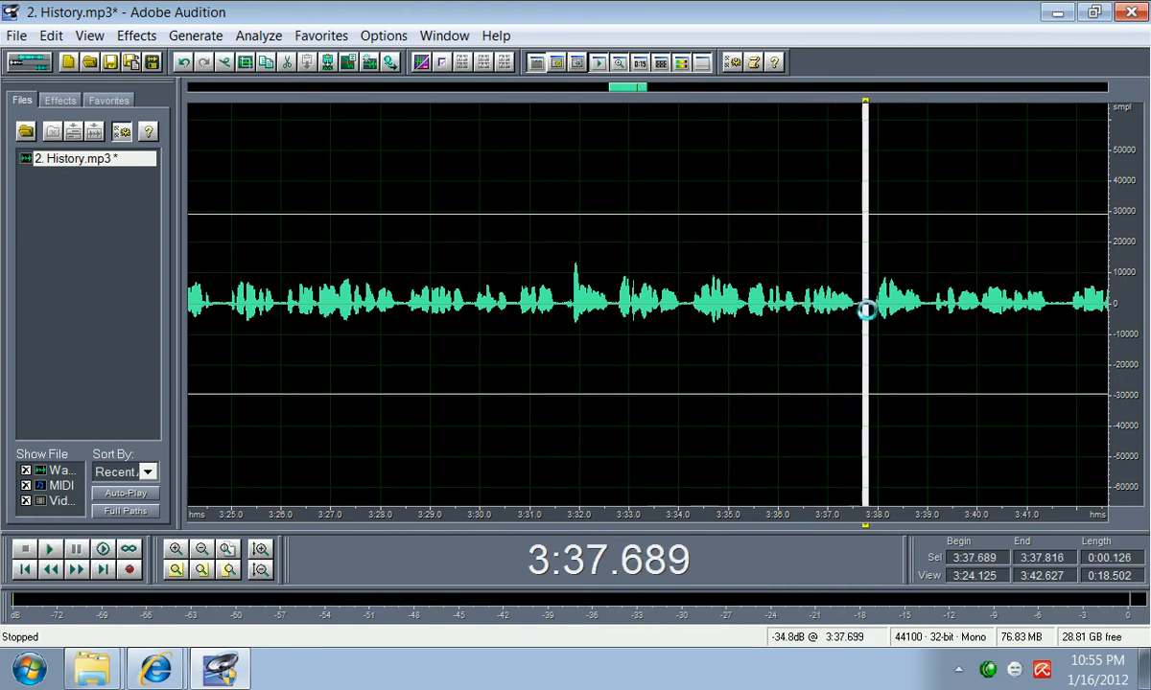
{"action": "left_click", "coordinate": [859, 311]}
{"action": "left_click_drag", "start_coordinate": [628, 92], "coordinate": [643, 91]}
{"action": "key", "text": "space"}
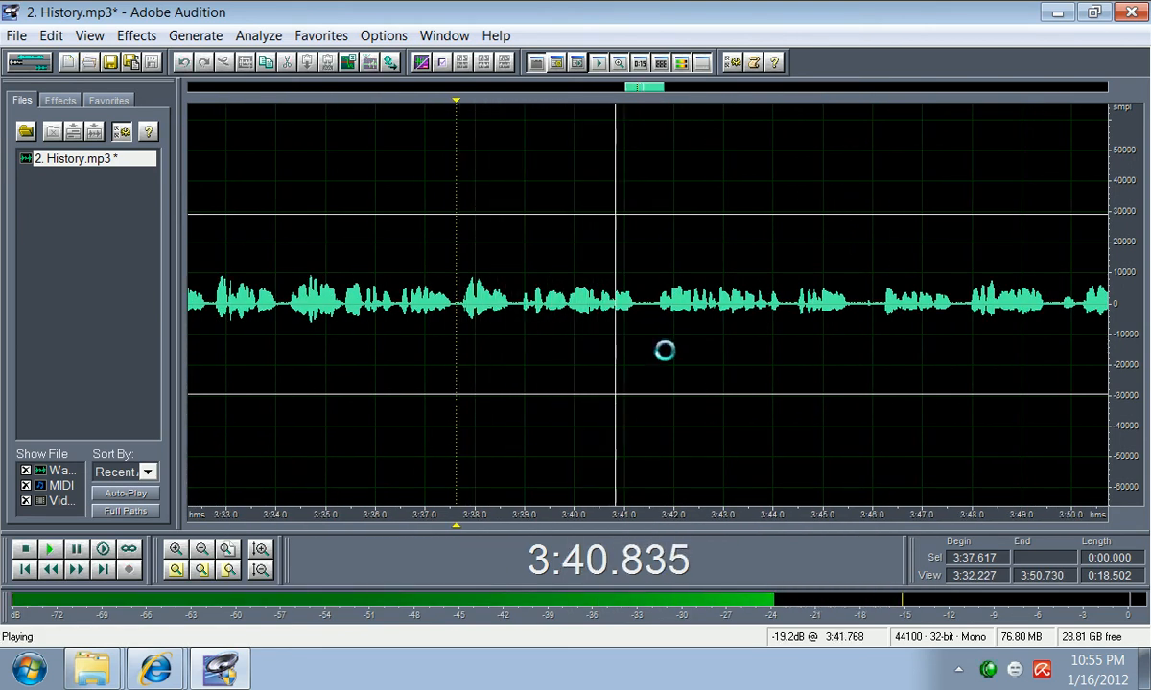
{"action": "left_click_drag", "start_coordinate": [650, 305], "coordinate": [640, 307]}
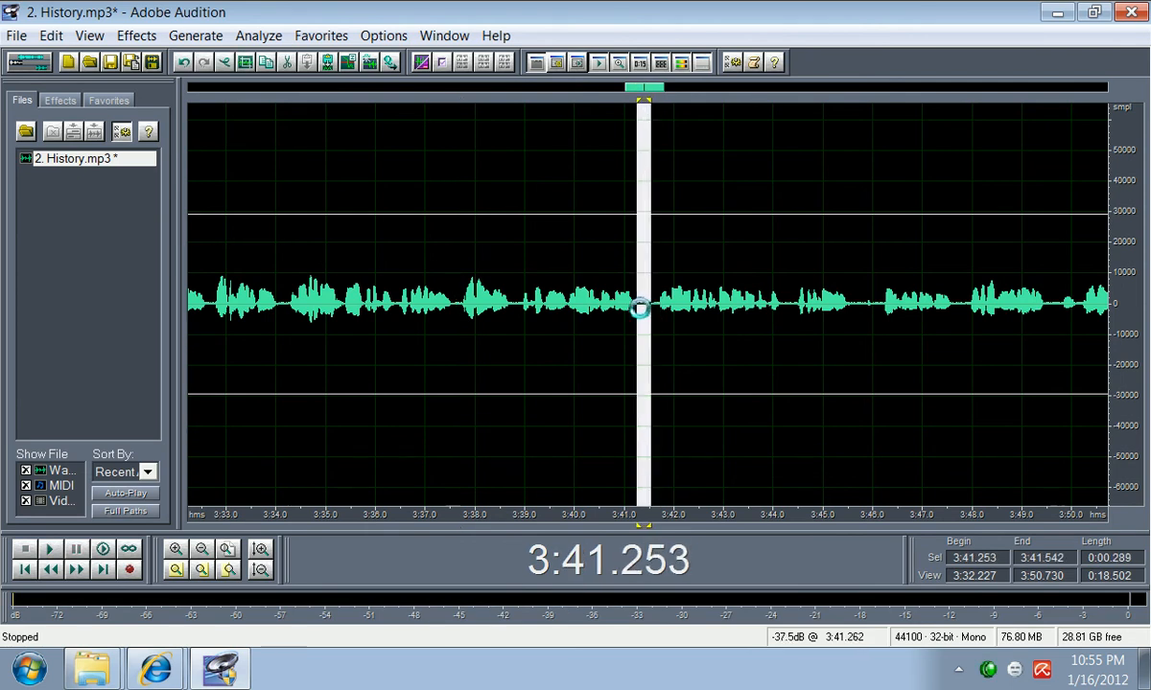
{"action": "left_click", "coordinate": [640, 306]}
Step: Play on from 3:41.3 and shorten the silent pause at about 3:45.4
{"action": "key", "text": "space"}
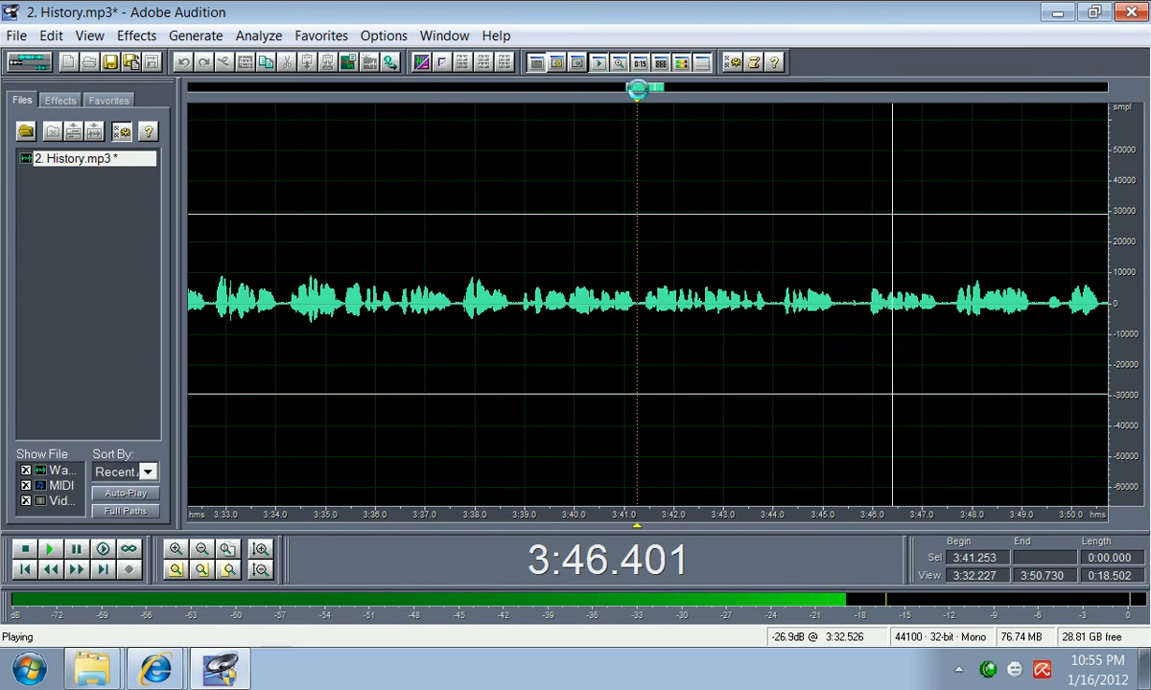
{"action": "left_click_drag", "start_coordinate": [631, 89], "coordinate": [656, 93]}
{"action": "key", "text": "space"}
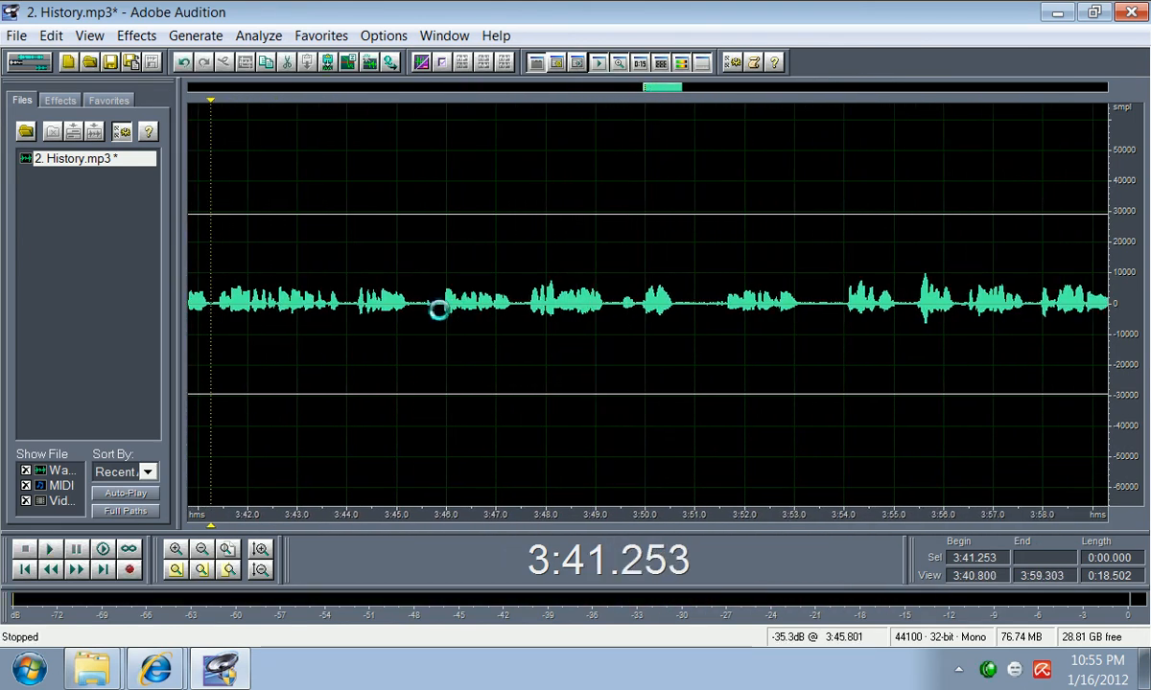
{"action": "left_click_drag", "start_coordinate": [438, 309], "coordinate": [418, 315]}
{"action": "key", "text": "Delete"}
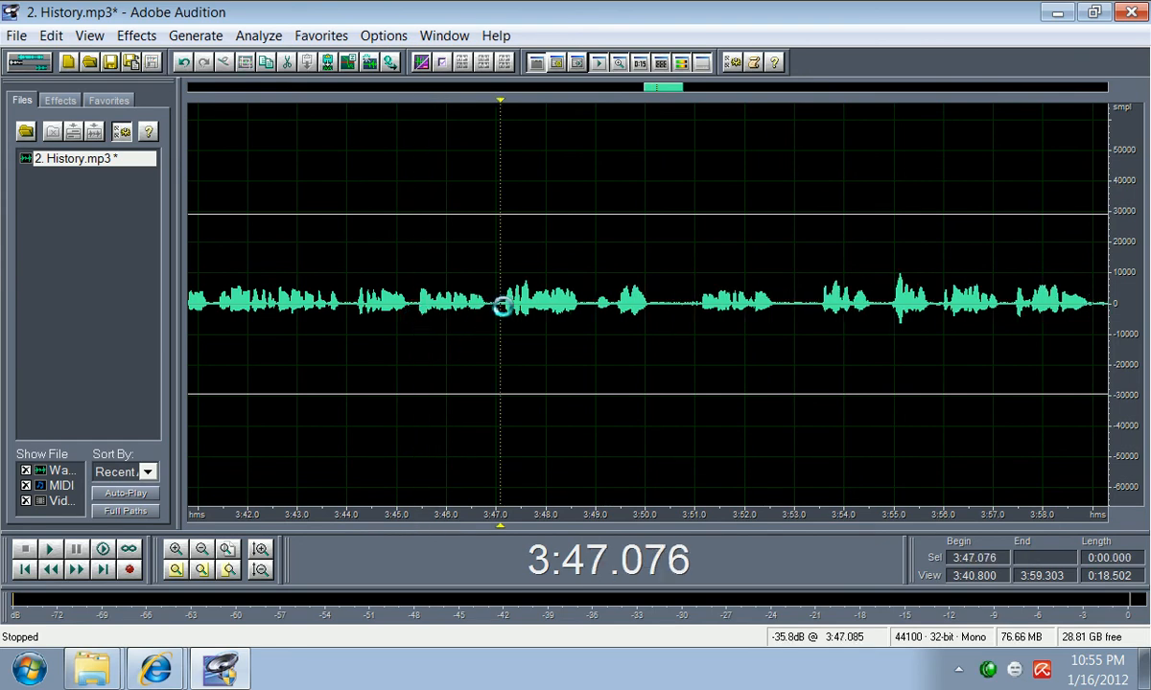
Step: Shorten the three silent pauses at about 3:46.9, 3:48.6 and 3:49.9
{"action": "left_click_drag", "start_coordinate": [501, 305], "coordinate": [490, 305]}
{"action": "key", "text": "Delete"}
{"action": "left_click_drag", "start_coordinate": [585, 304], "coordinate": [574, 306]}
{"action": "key", "text": "Delete"}
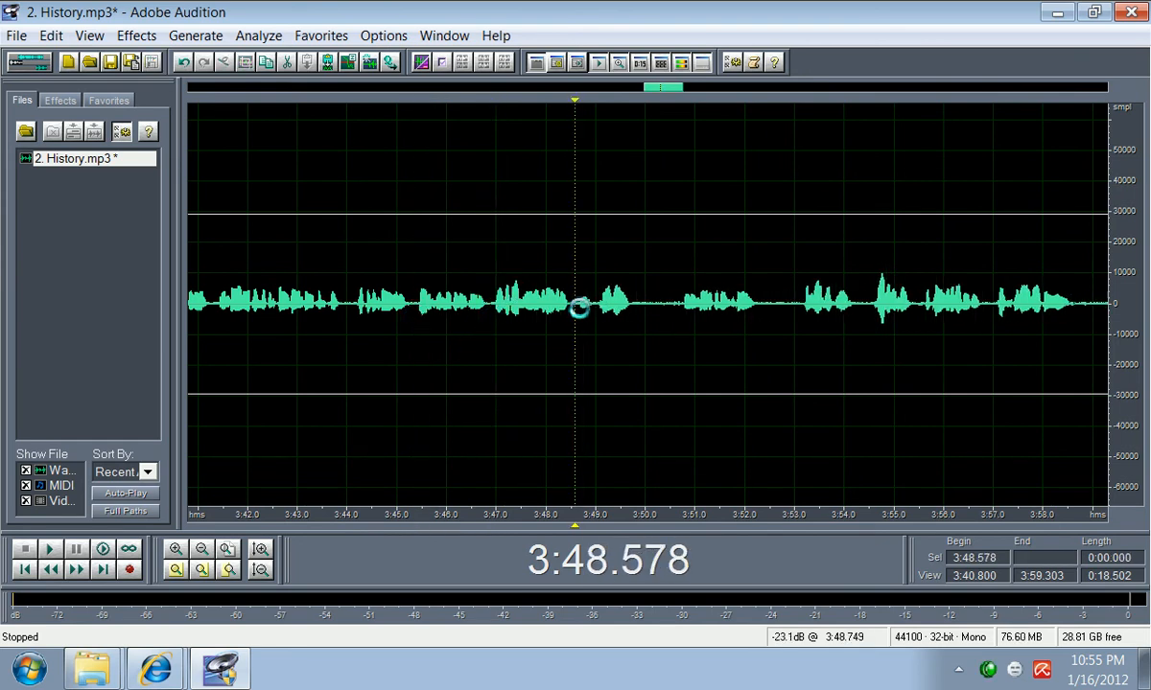
{"action": "left_click_drag", "start_coordinate": [679, 310], "coordinate": [645, 310]}
{"action": "key", "text": "Delete"}
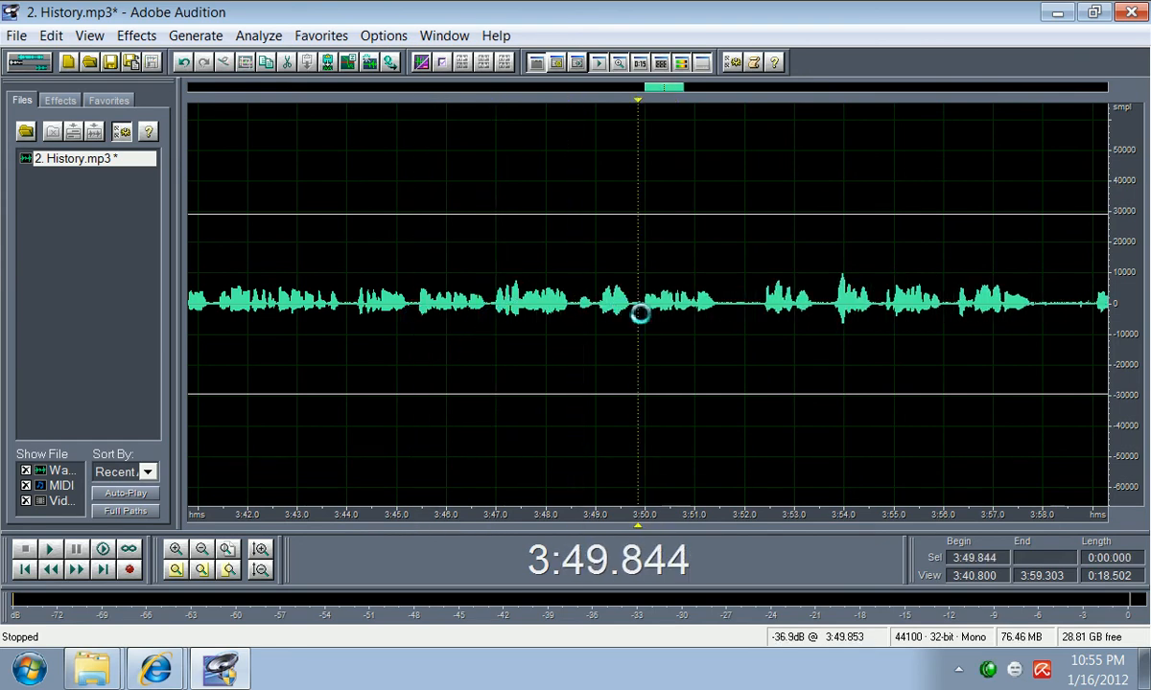
Step: Play the speech from about 3:47.1 and shorten the silent pauses at about 3:51.5, 3:52.6, 3:53.3 and 3:54.6
{"action": "key", "text": "space"}
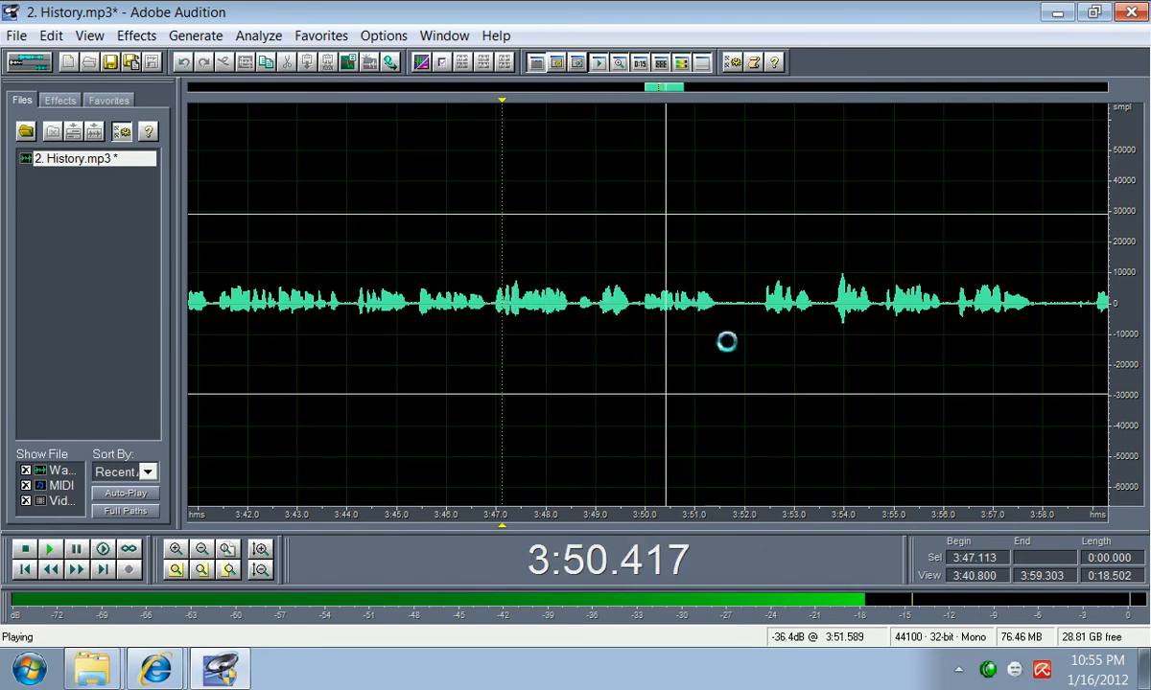
{"action": "key", "text": "space"}
{"action": "left_click_drag", "start_coordinate": [722, 311], "coordinate": [791, 311]}
{"action": "key", "text": "Delete"}
{"action": "key", "text": "Delete"}
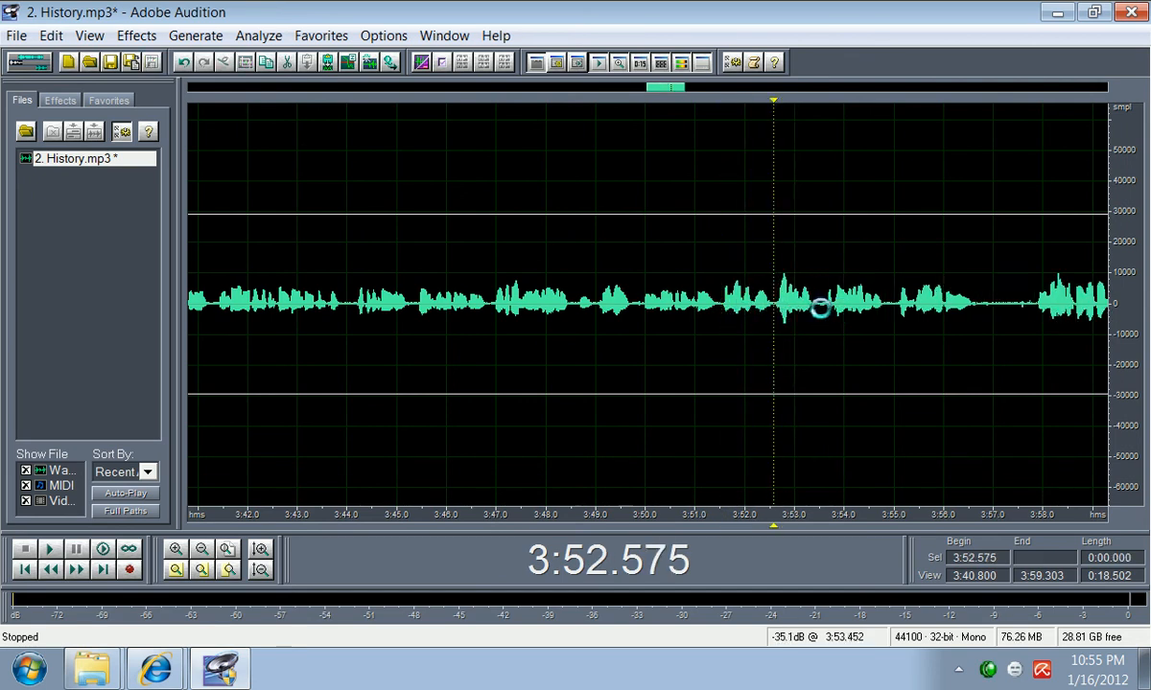
{"action": "key", "text": "Delete"}
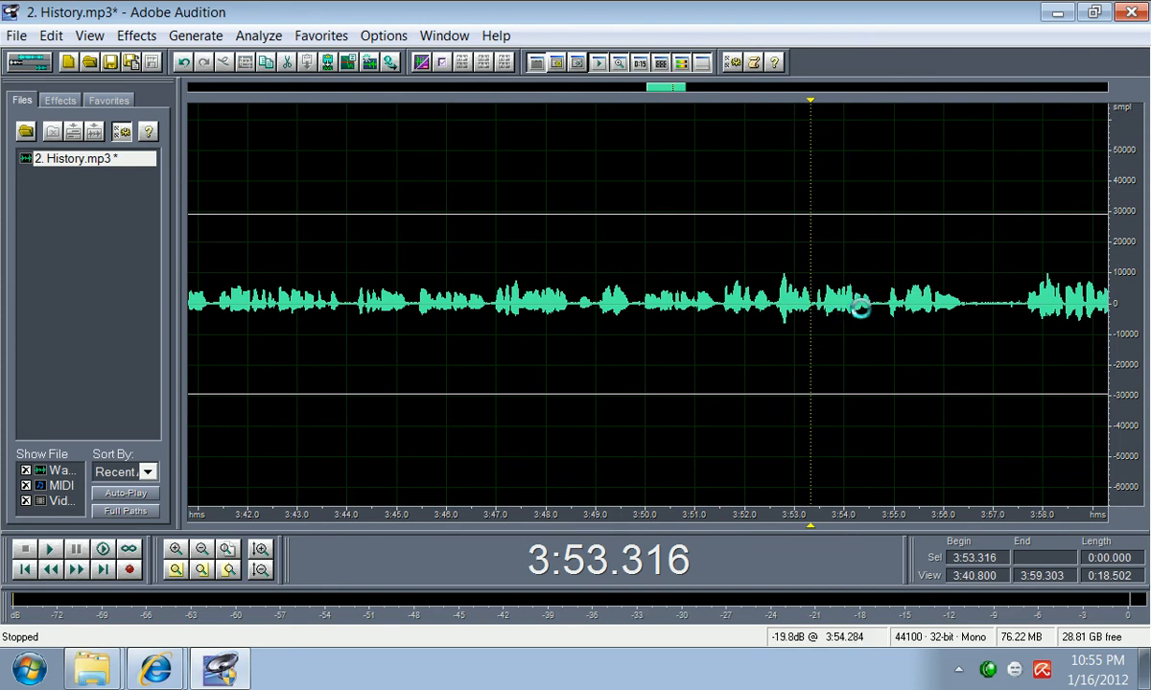
{"action": "left_click", "coordinate": [873, 304]}
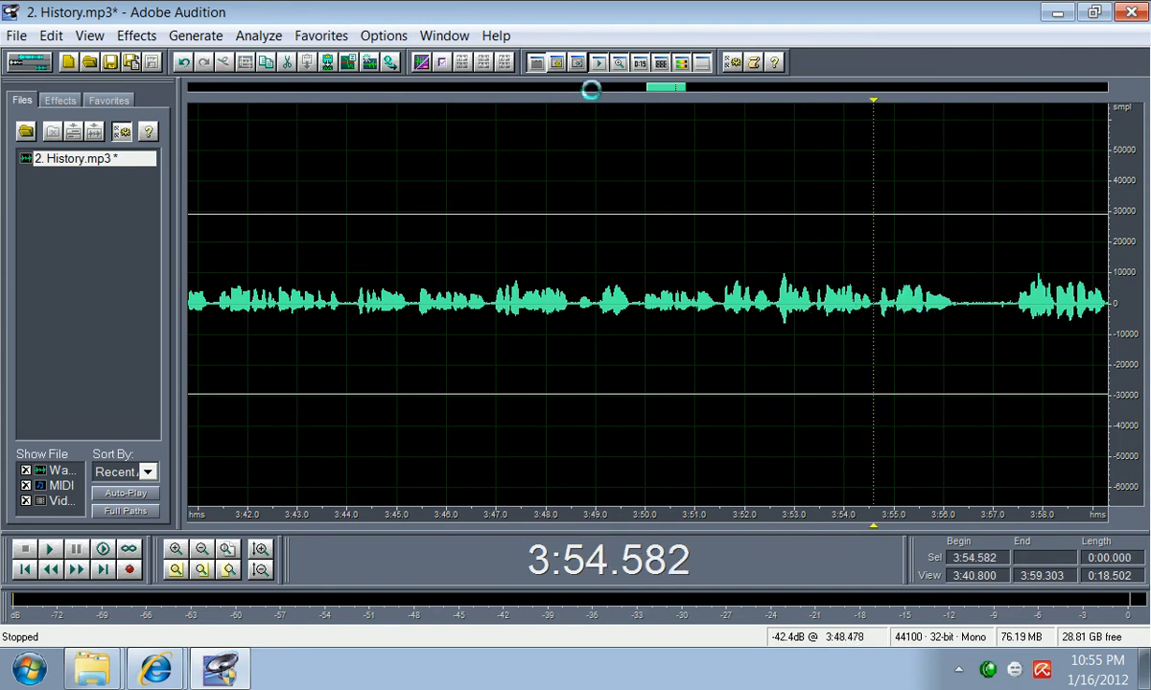
Step: Listen on from 3:54.6 and cut about 1.1 seconds of silence at 3:56.3
{"action": "left_click_drag", "start_coordinate": [674, 88], "coordinate": [686, 105]}
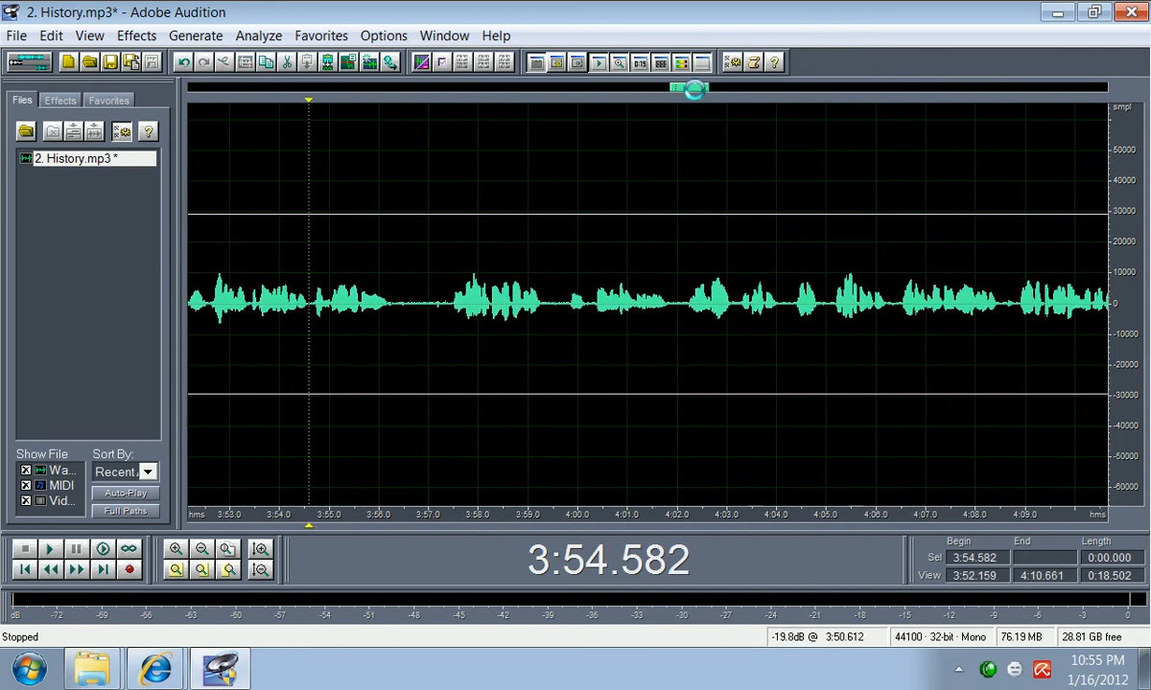
{"action": "key", "text": "space"}
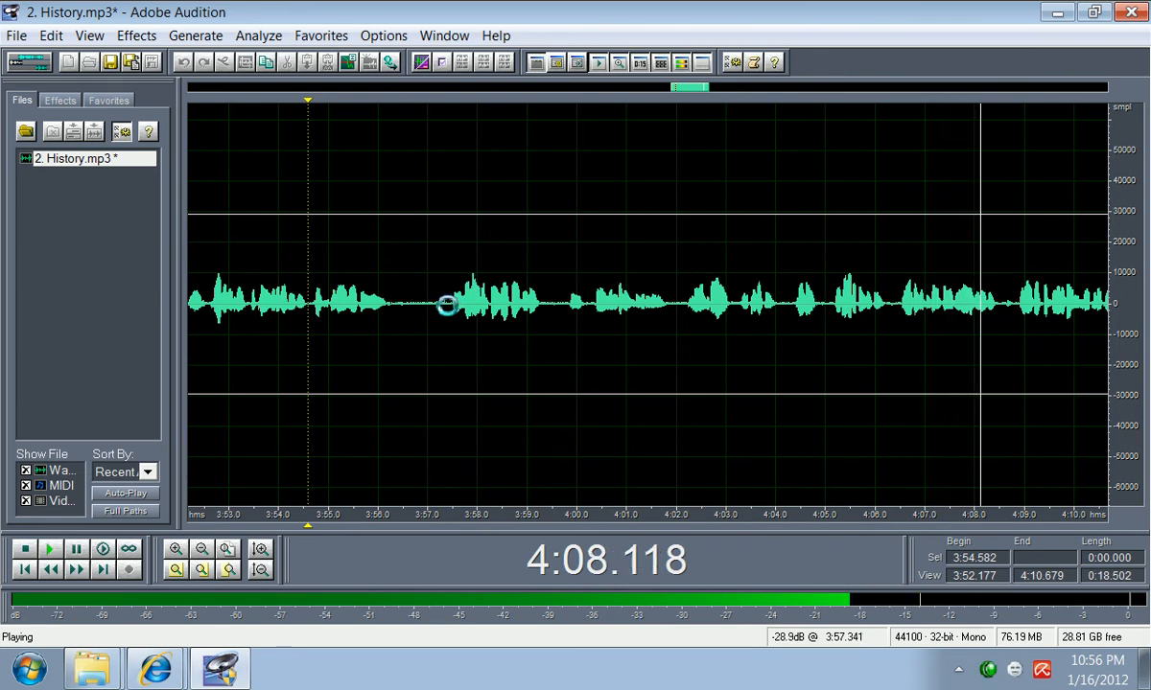
{"action": "key", "text": "space"}
{"action": "left_click_drag", "start_coordinate": [449, 308], "coordinate": [403, 310]}
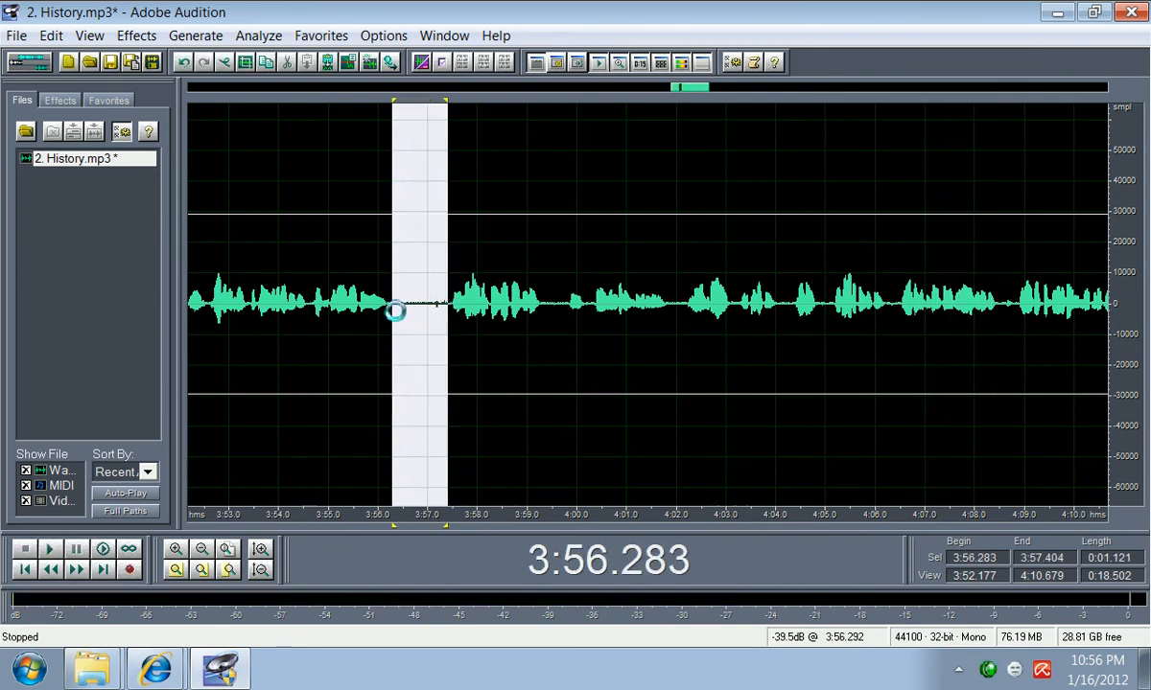
{"action": "key", "text": "Delete"}
Step: Shorten the three silent pauses between about 3:58.1 and 4:00.1
{"action": "left_click_drag", "start_coordinate": [482, 308], "coordinate": [581, 309]}
{"action": "key", "text": "Delete"}
{"action": "key", "text": "Delete"}
{"action": "left_click", "coordinate": [589, 309]}
{"action": "key", "text": "Delete"}
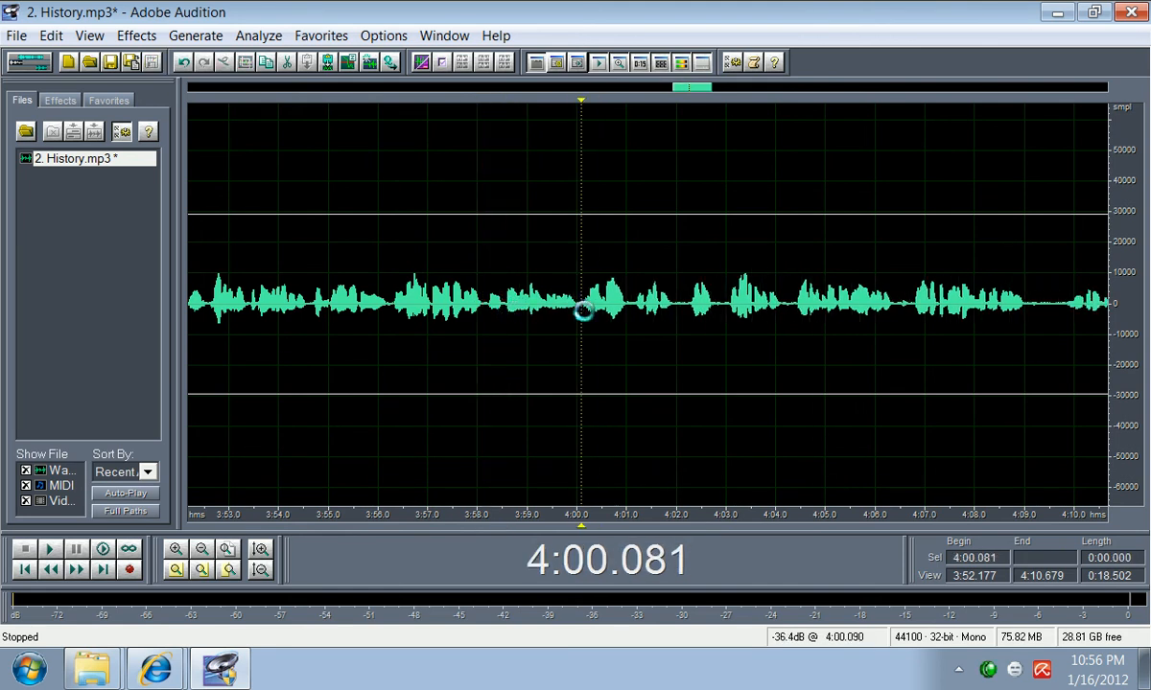
Step: Replay the speech from 3:57.6 and trim the remaining silence at about 3:58.1 and 4:00.9
{"action": "key", "text": "space"}
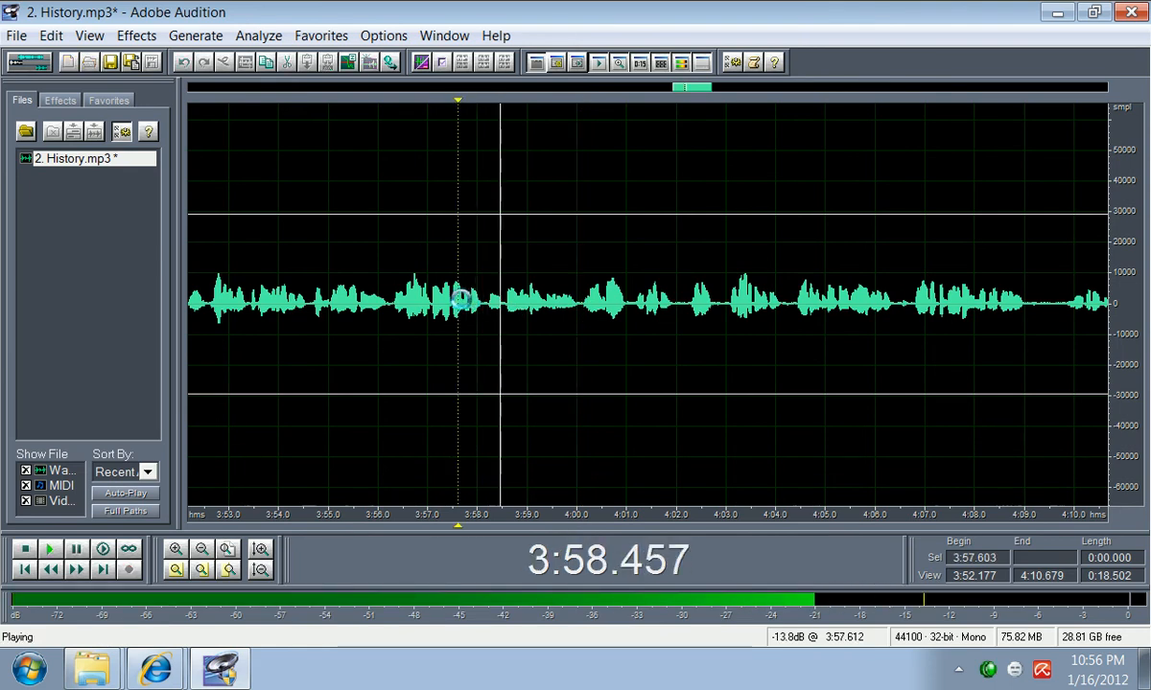
{"action": "left_click_drag", "start_coordinate": [486, 309], "coordinate": [483, 310]}
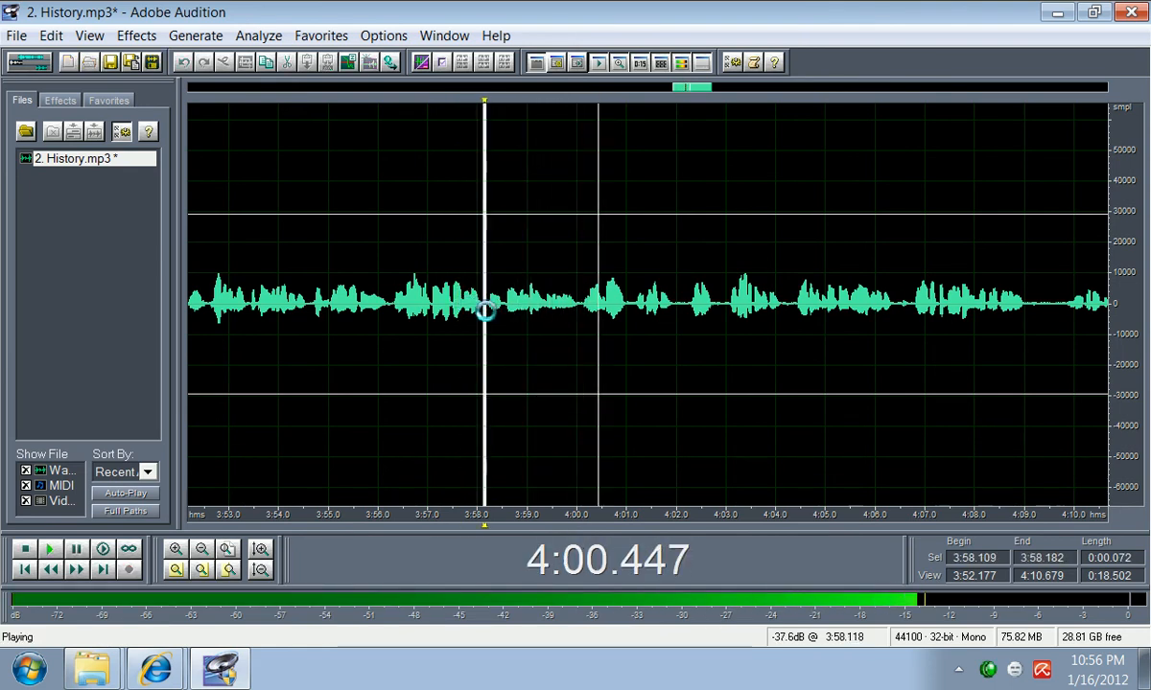
{"action": "key", "text": "space"}
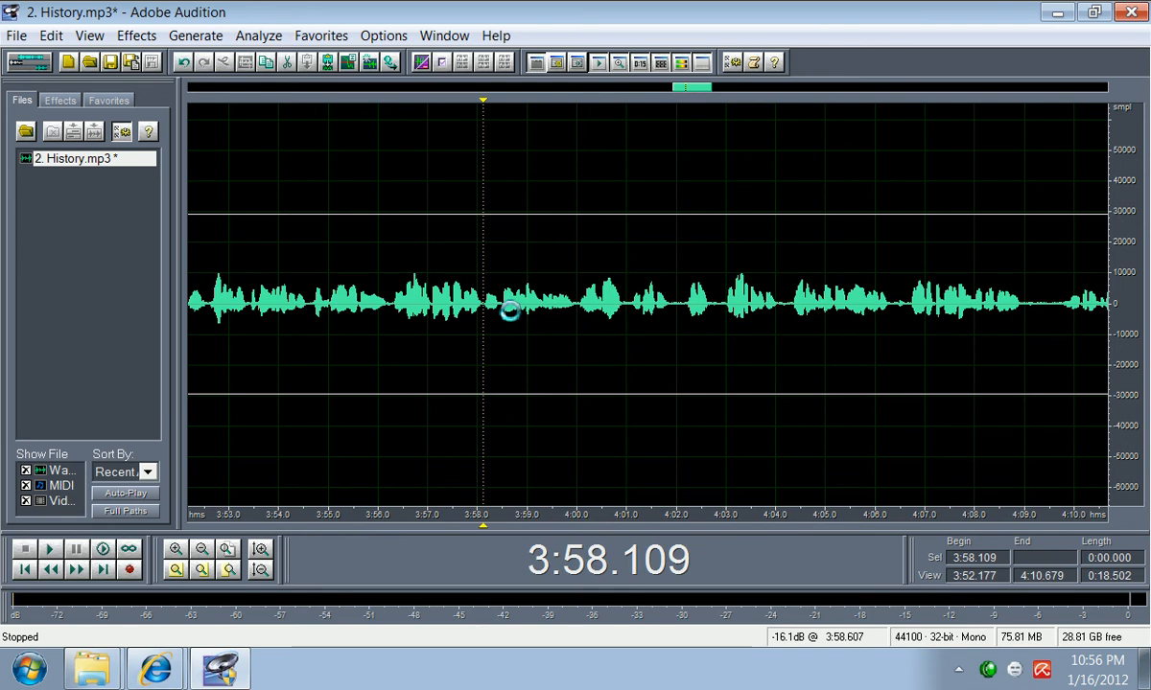
{"action": "key", "text": "space"}
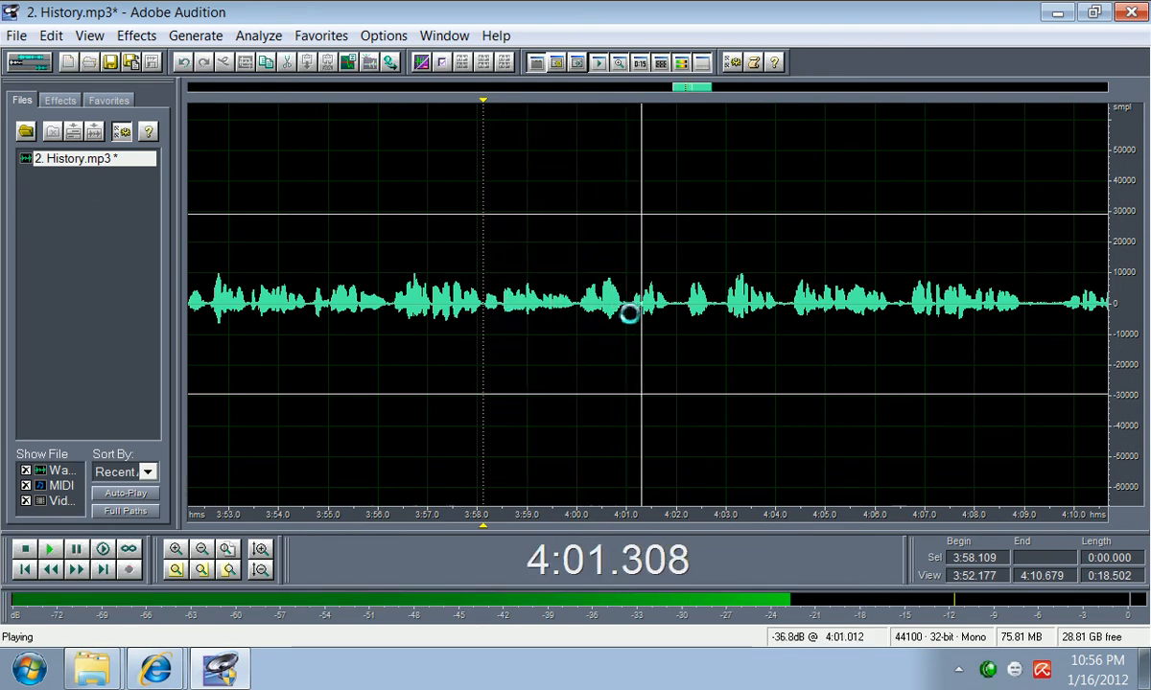
{"action": "left_click", "coordinate": [625, 309]}
{"action": "left_click", "coordinate": [622, 308]}
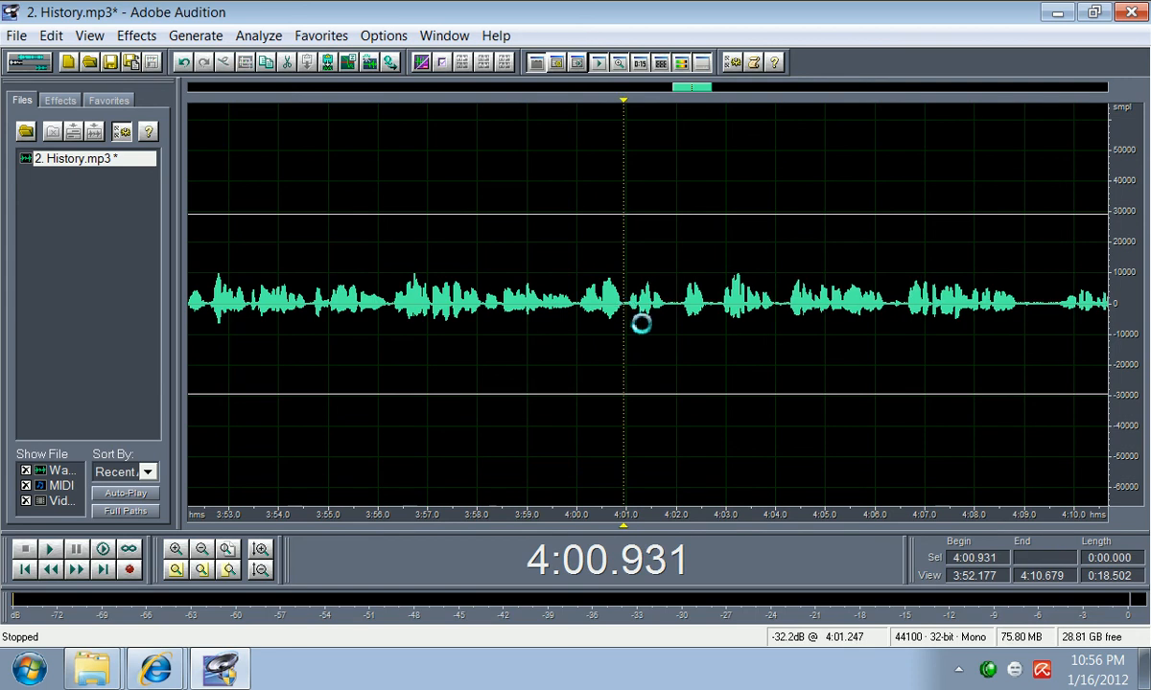
Step: Play on from 4:00.9 and shorten the silent pauses at about 4:01.8 and 4:02.3
{"action": "key", "text": "space"}
{"action": "key", "text": "space"}
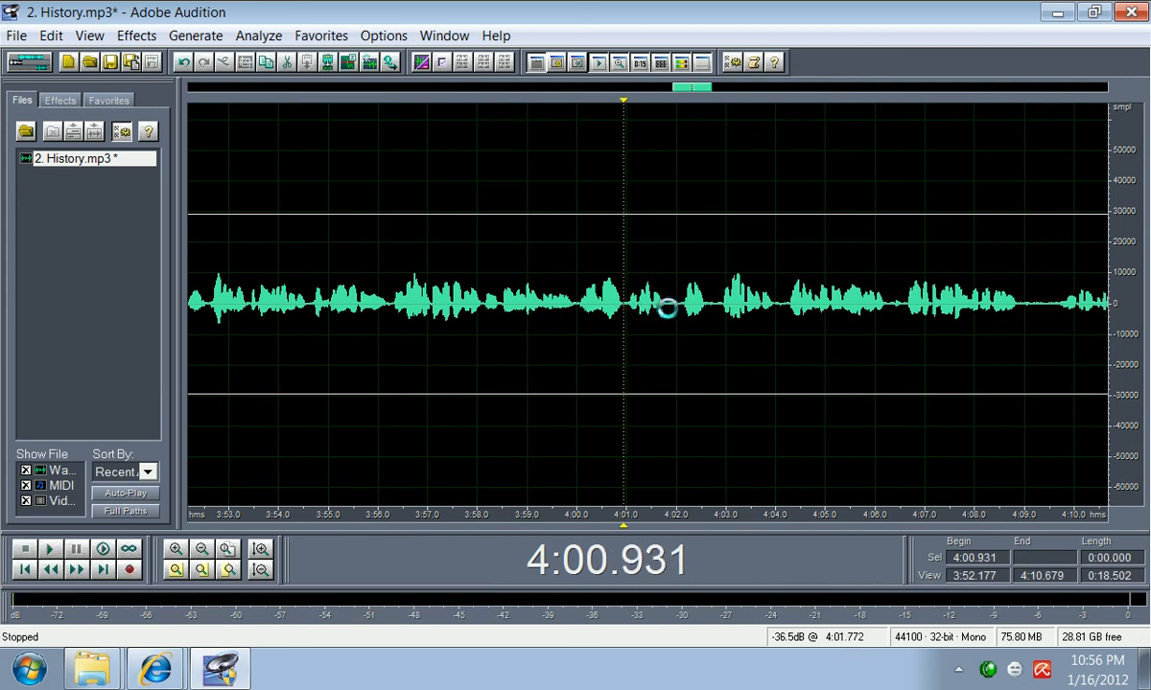
{"action": "left_click", "coordinate": [666, 308]}
{"action": "key", "text": "space"}
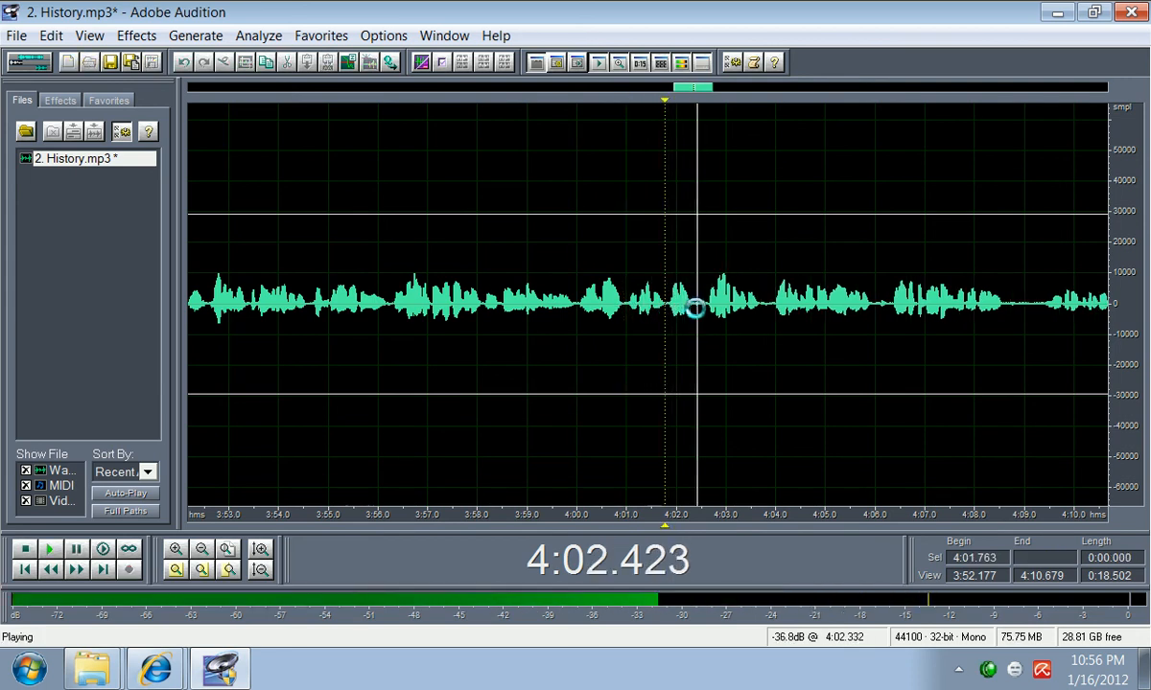
{"action": "left_click_drag", "start_coordinate": [693, 308], "coordinate": [700, 309]}
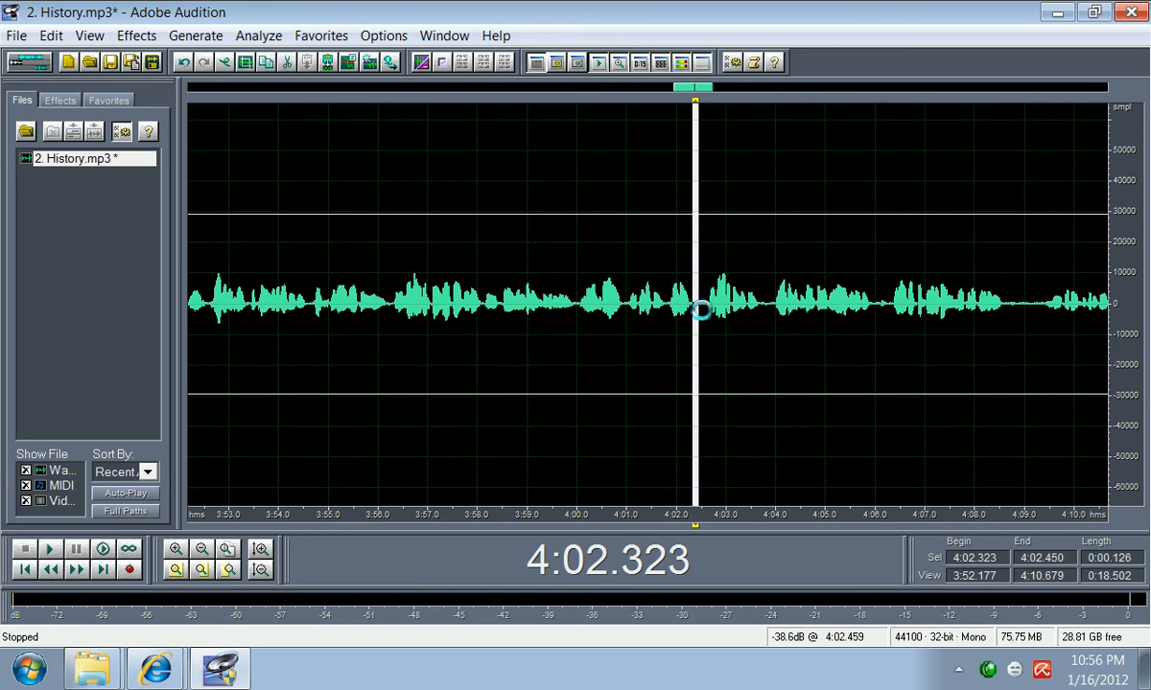
{"action": "left_click", "coordinate": [700, 308]}
Step: Listen on from 4:02.3 and shorten the silent pauses at about 4:03.6 and 4:08.4
{"action": "key", "text": "space"}
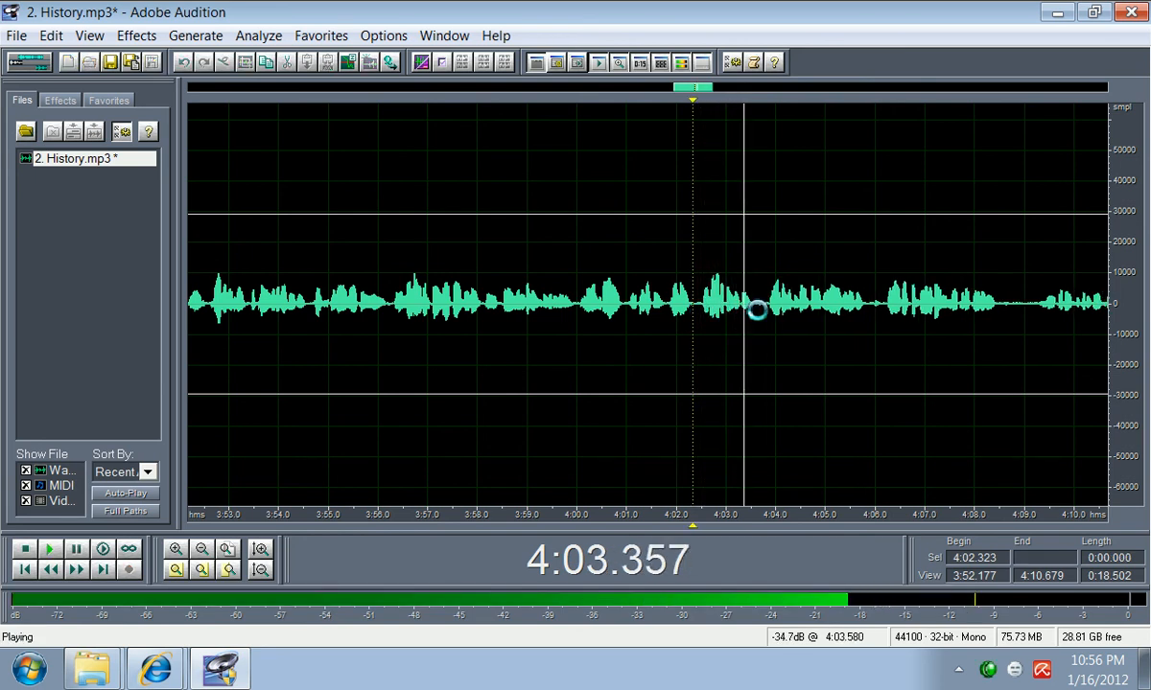
{"action": "key", "text": "space"}
{"action": "left_click", "coordinate": [756, 309]}
{"action": "key", "text": "space"}
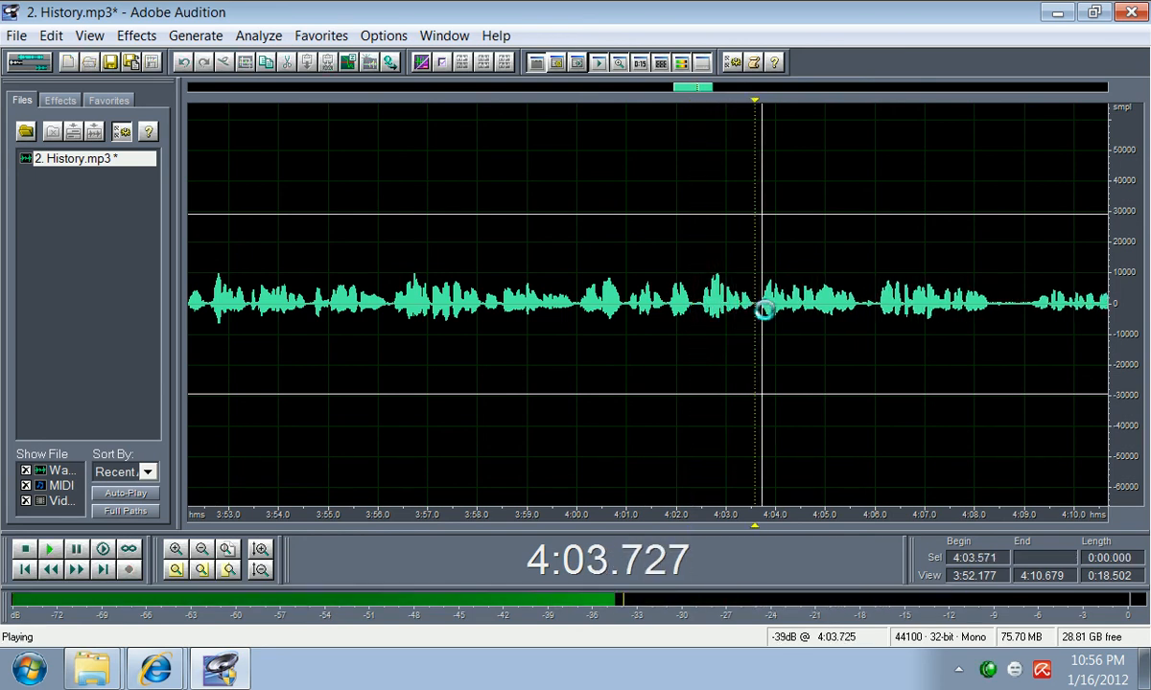
{"action": "left_click_drag", "start_coordinate": [688, 95], "coordinate": [720, 99]}
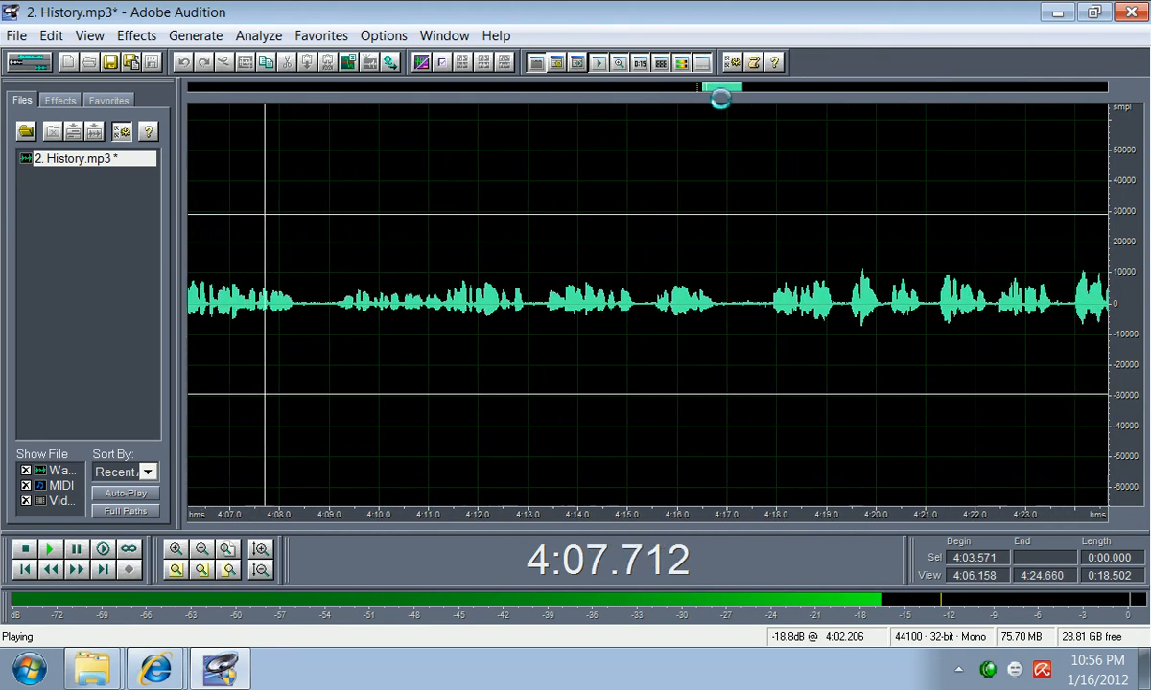
{"action": "key", "text": "space"}
{"action": "left_click_drag", "start_coordinate": [302, 304], "coordinate": [328, 315]}
{"action": "key", "text": "Delete"}
Step: Play on from 4:08.4 and trim the silent pauses at about 4:12.4 and 4:14.2
{"action": "key", "text": "space"}
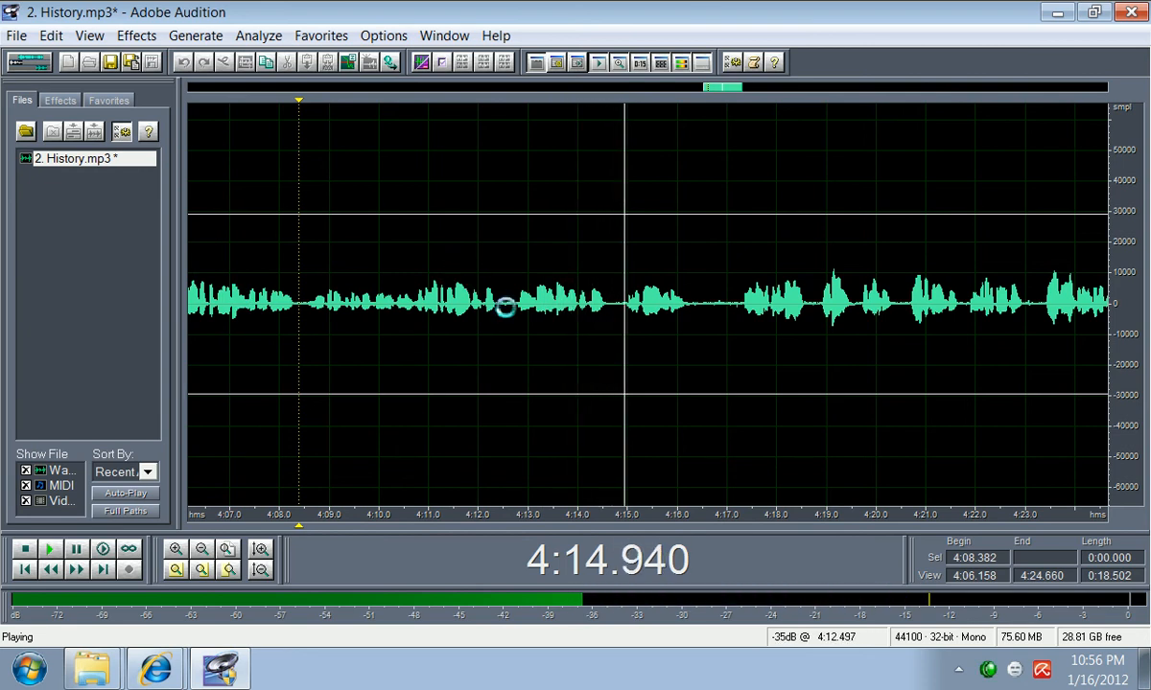
{"action": "key", "text": "space"}
{"action": "left_click_drag", "start_coordinate": [497, 305], "coordinate": [515, 314]}
{"action": "key", "text": "space"}
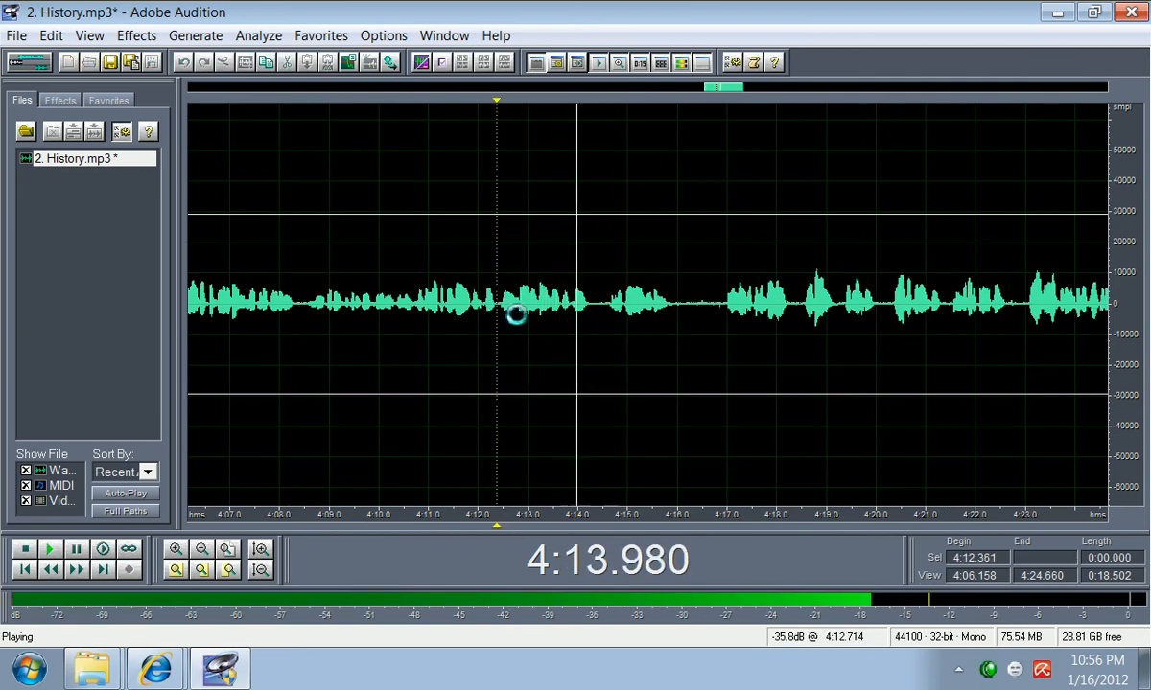
{"action": "key", "text": "space"}
{"action": "left_click_drag", "start_coordinate": [588, 305], "coordinate": [598, 309]}
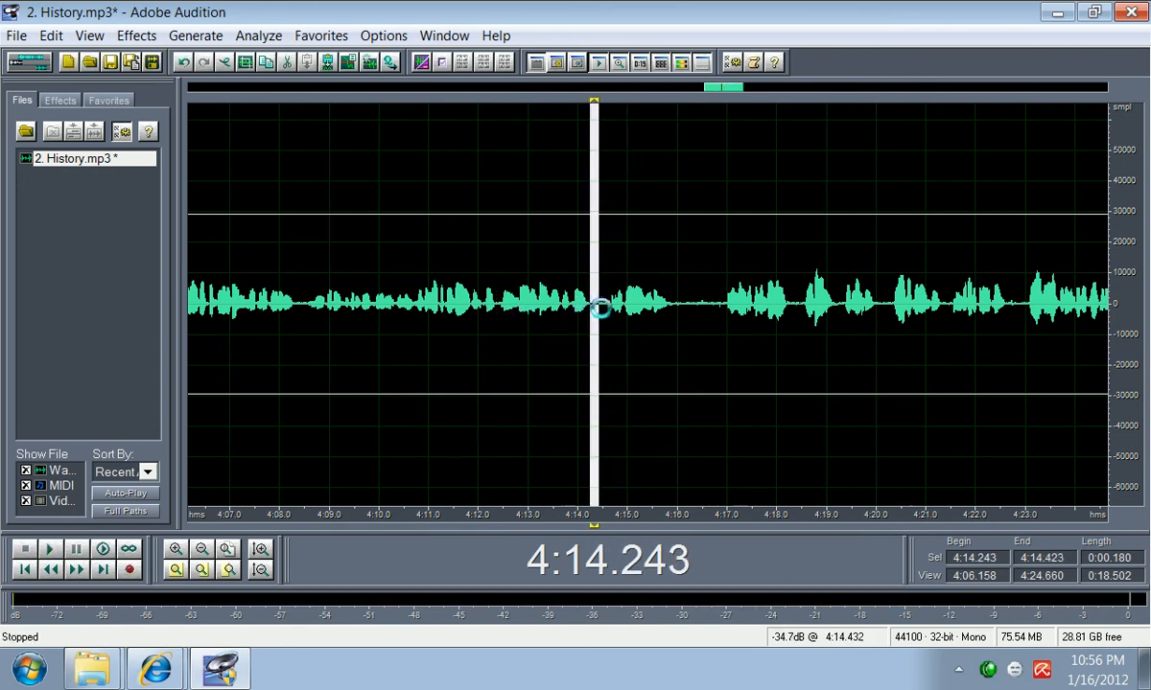
Step: Play on from 4:14.2 and shorten the long silent pause at about 4:15.7
{"action": "key", "text": "space"}
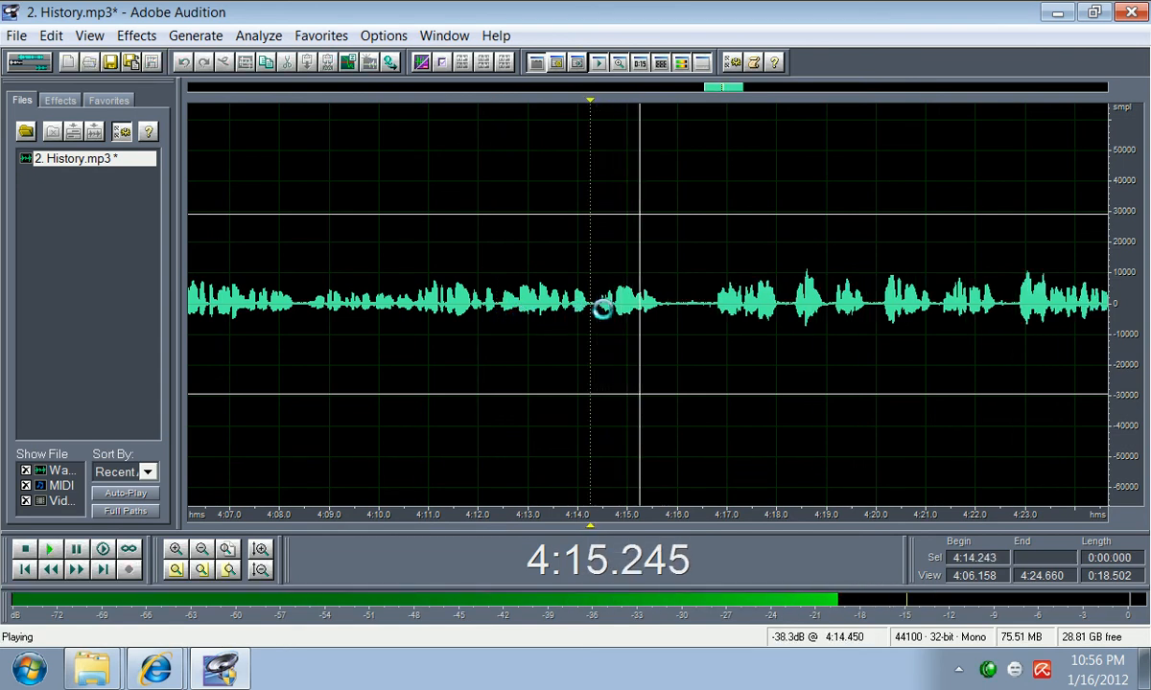
{"action": "left_click_drag", "start_coordinate": [661, 307], "coordinate": [712, 324]}
{"action": "key", "text": "Delete"}
Step: Listen on from 4:15.7 and shorten the three silent pauses at about 4:17.1, 4:17.9 and 4:18.6
{"action": "key", "text": "space"}
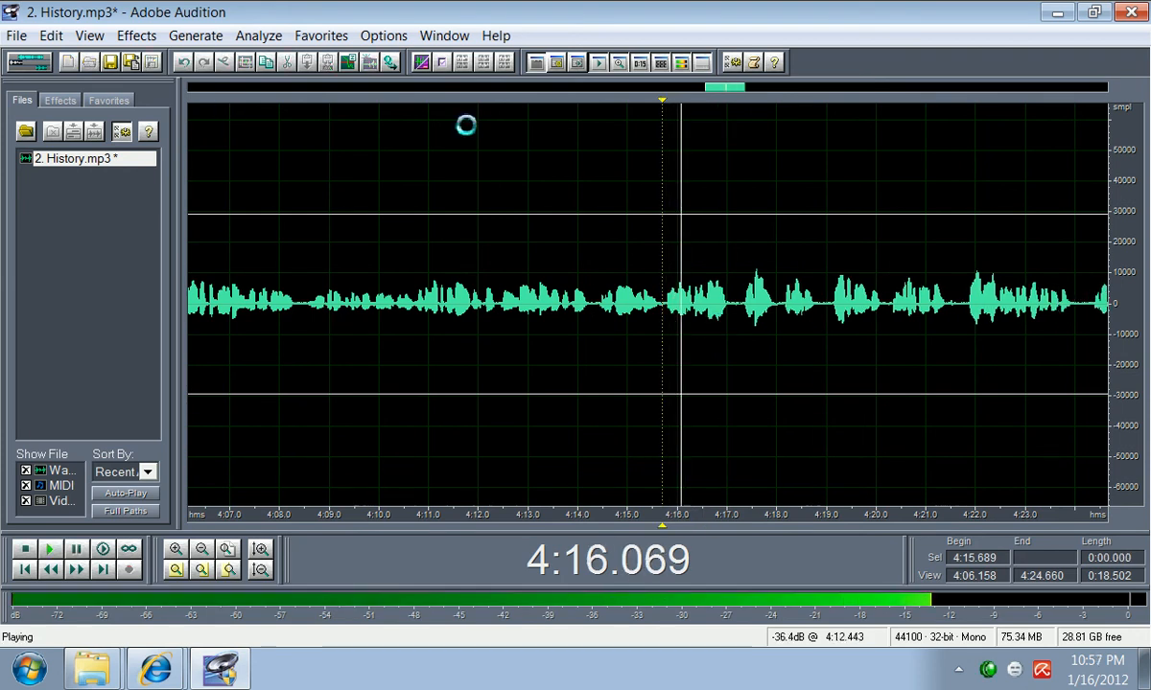
{"action": "left_click_drag", "start_coordinate": [717, 89], "coordinate": [735, 91]}
{"action": "left_click_drag", "start_coordinate": [281, 312], "coordinate": [360, 307]}
{"action": "key", "text": "Delete"}
{"action": "key", "text": "Delete"}
{"action": "key", "text": "Delete"}
Step: Play on from 4:18.6 and shorten the silent pause at about 4:21.2
{"action": "key", "text": "space"}
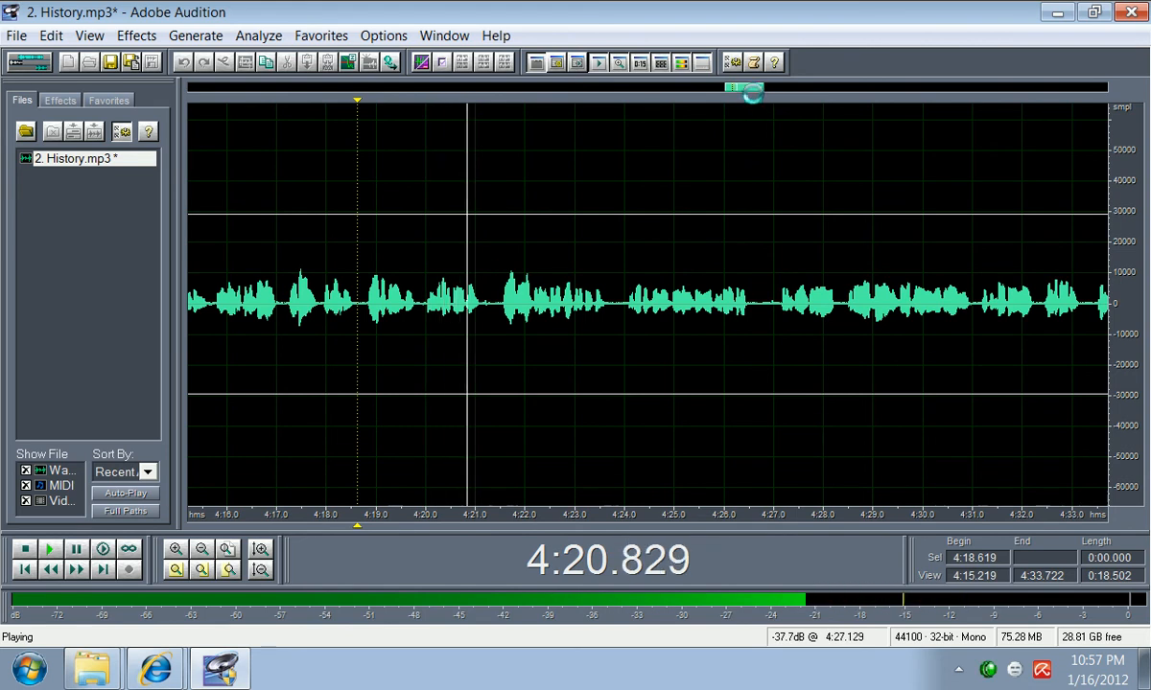
{"action": "mouse_move", "coordinate": [752, 90]}
{"action": "left_mouse_down"}
{"action": "mouse_move", "coordinate": [765, 91]}
{"action": "mouse_move", "coordinate": [748, 91]}
{"action": "left_mouse_up"}
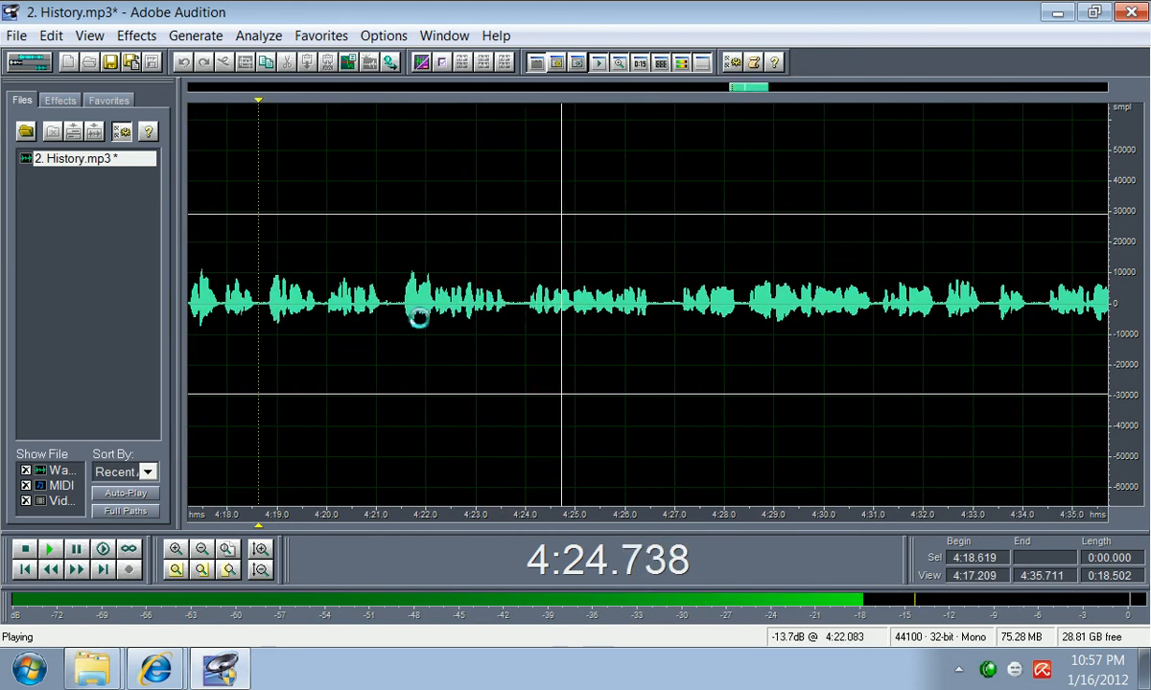
{"action": "left_click", "coordinate": [396, 314]}
{"action": "left_click_drag", "start_coordinate": [395, 313], "coordinate": [385, 314]}
{"action": "left_click", "coordinate": [384, 314]}
Step: Play on from 4:21.2 and trim the silent pause at about 4:23.5
{"action": "key", "text": "space"}
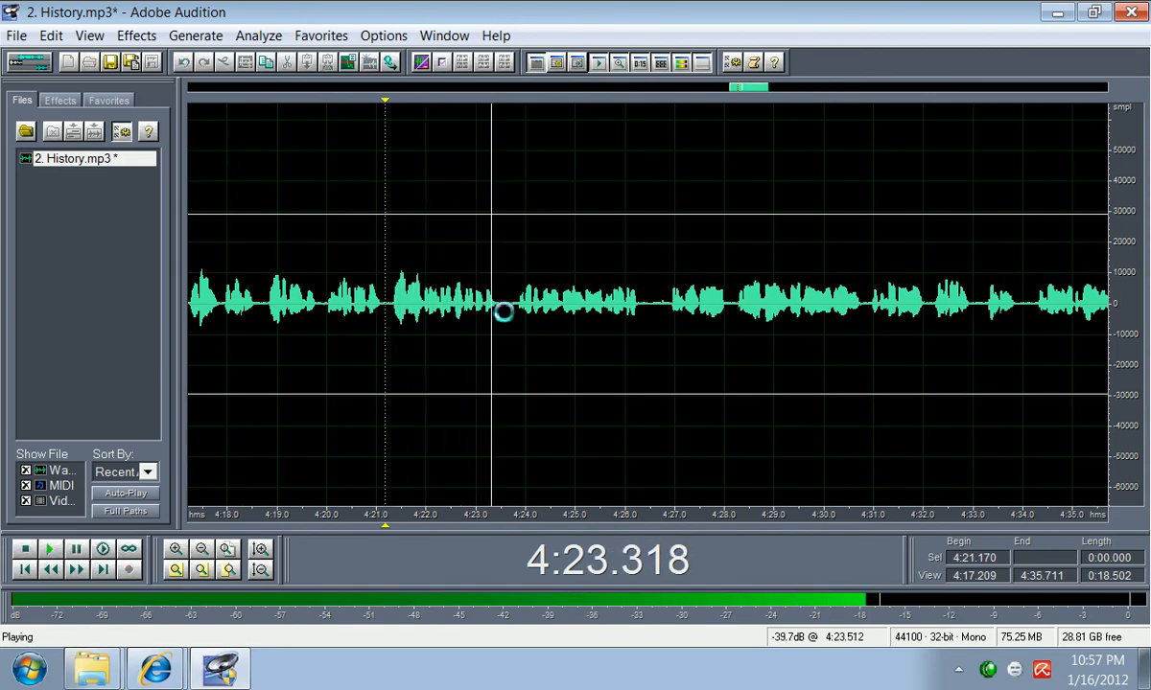
{"action": "key", "text": "space"}
{"action": "left_click_drag", "start_coordinate": [510, 313], "coordinate": [503, 312]}
{"action": "left_click", "coordinate": [502, 310]}
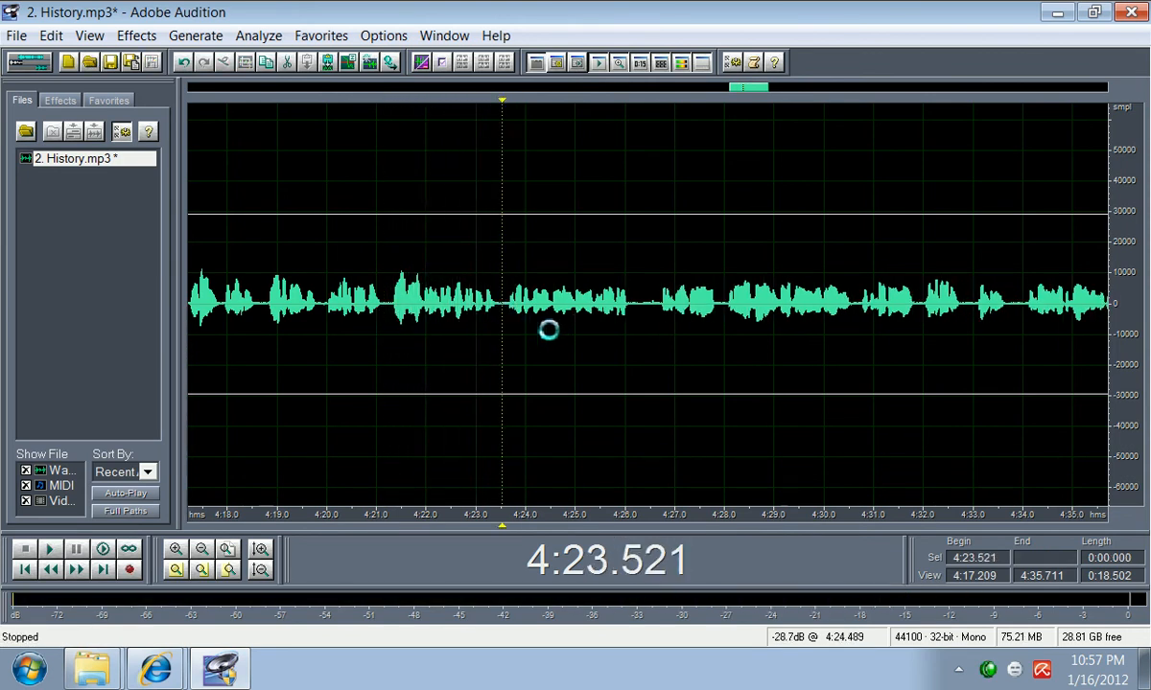
Step: Listen from 4:23.5, replay from 4:24.4, and cut about 0.7 seconds of silence at 4:26.0
{"action": "key", "text": "space"}
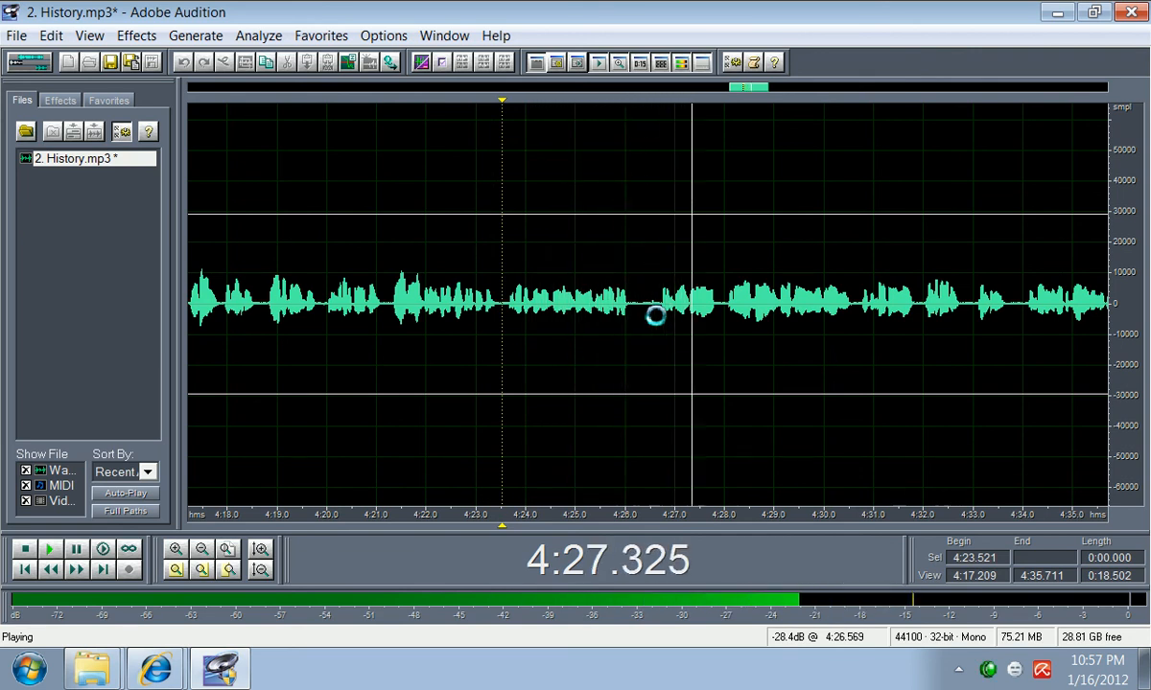
{"action": "key", "text": "space"}
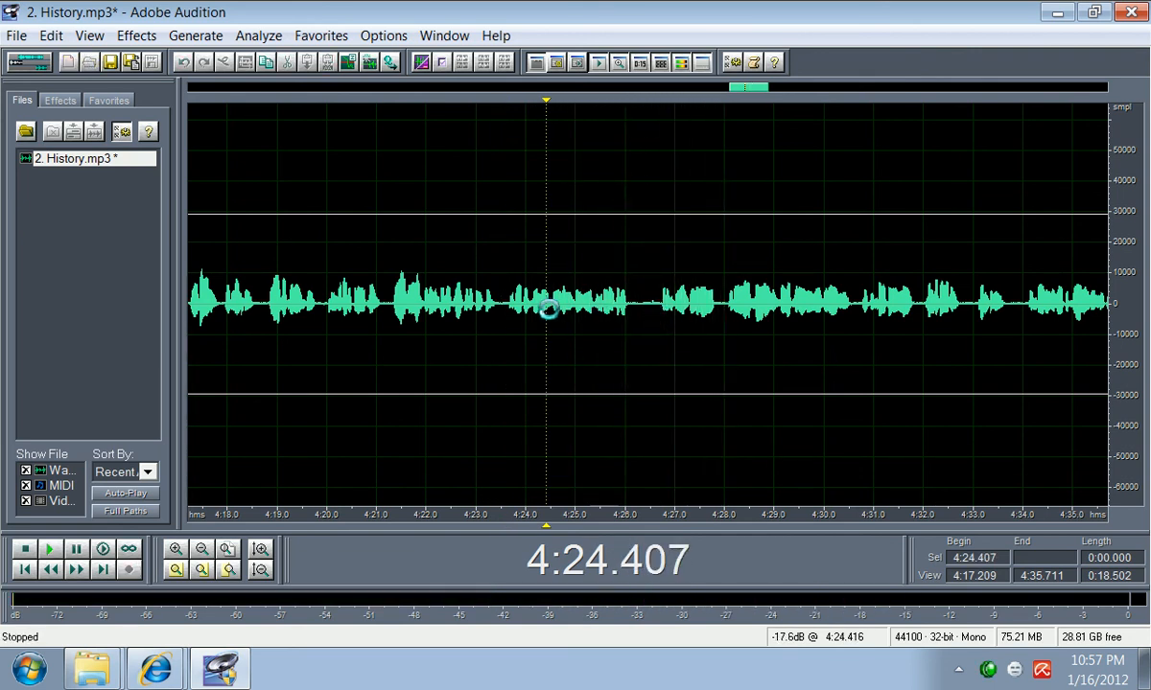
{"action": "key", "text": "space"}
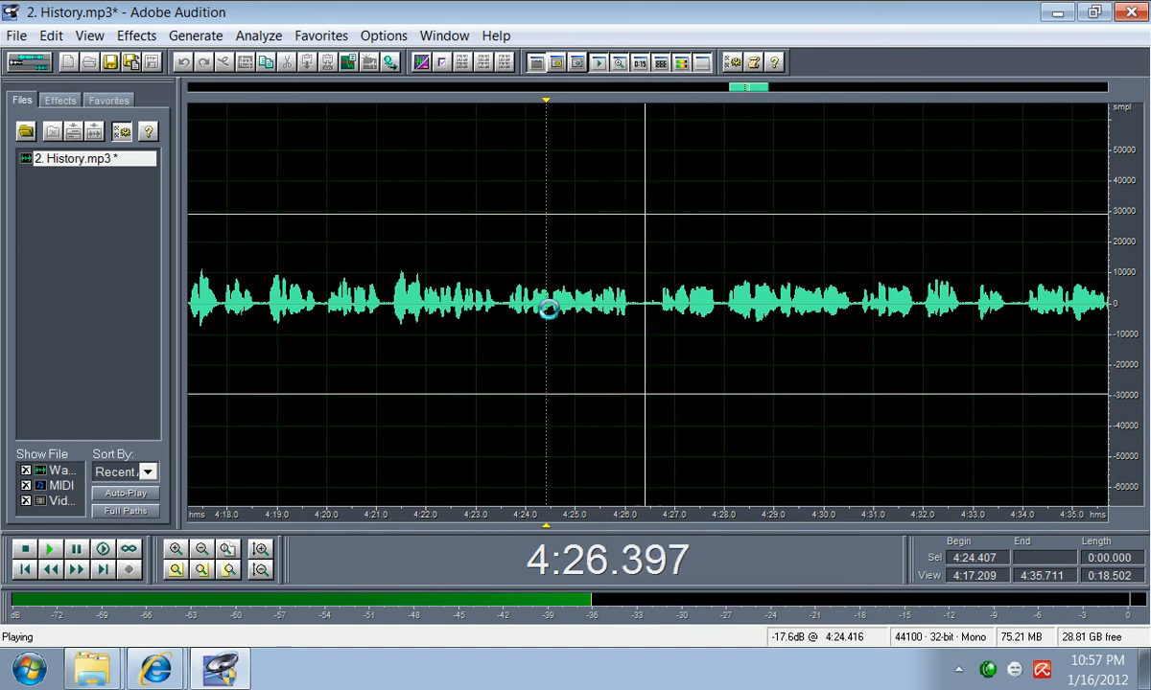
{"action": "key", "text": "space"}
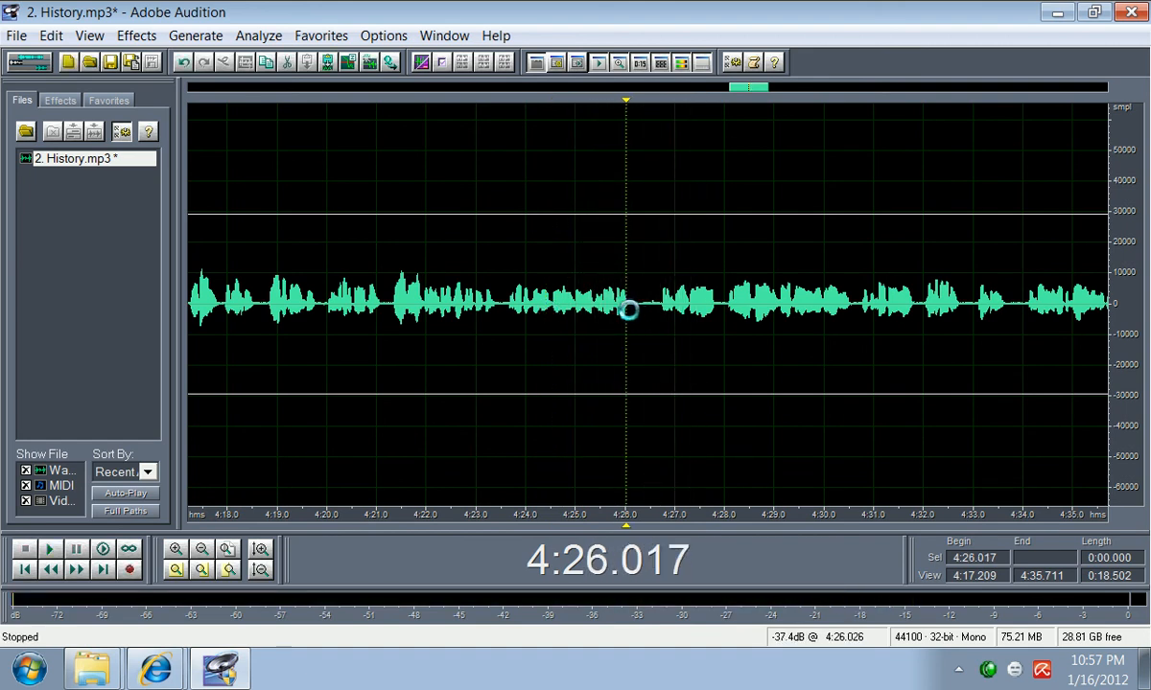
{"action": "left_click_drag", "start_coordinate": [628, 310], "coordinate": [653, 315]}
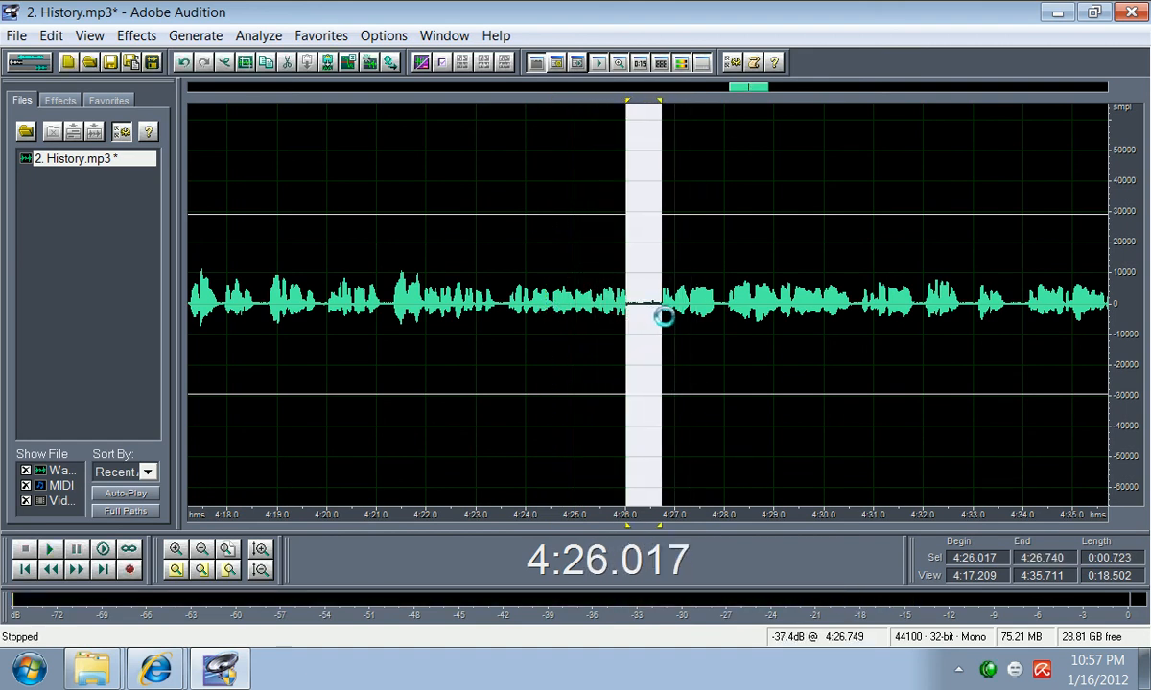
{"action": "key", "text": "Delete"}
Step: Replay the speech from 4:25.2, shorten the silent pause at about 4:27.1 and play on from there
{"action": "key", "text": "space"}
{"action": "key", "text": "space"}
{"action": "left_click", "coordinate": [587, 299]}
{"action": "key", "text": "space"}
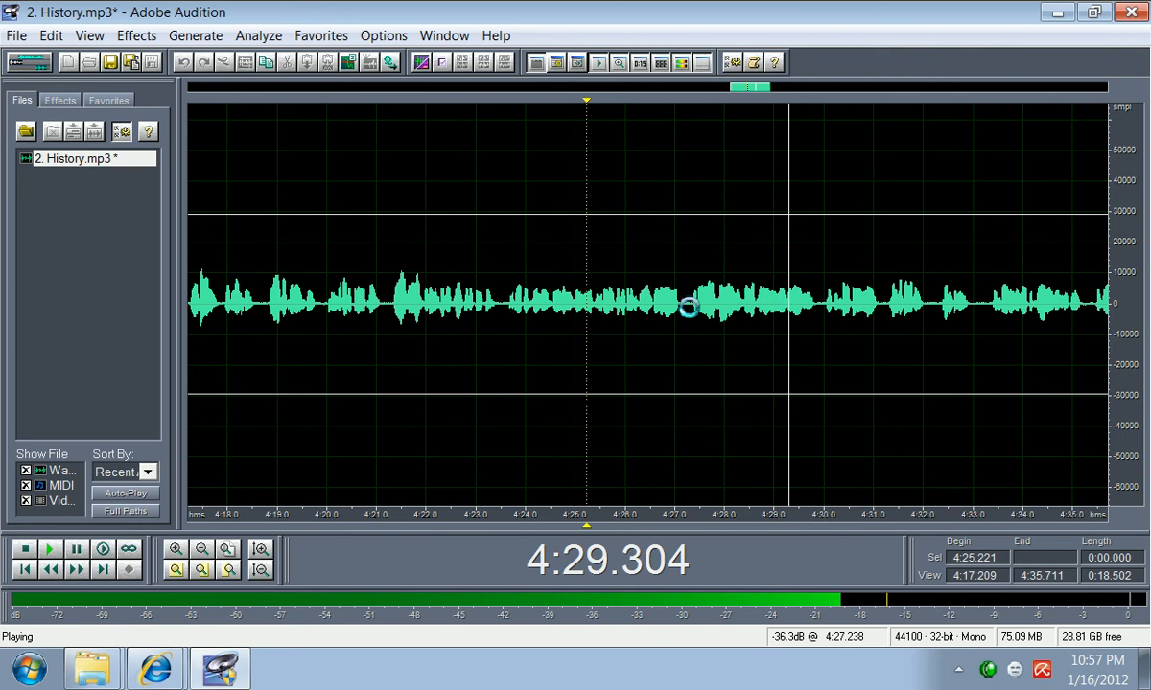
{"action": "left_click", "coordinate": [680, 305]}
{"action": "key", "text": "space"}
{"action": "key", "text": "space"}
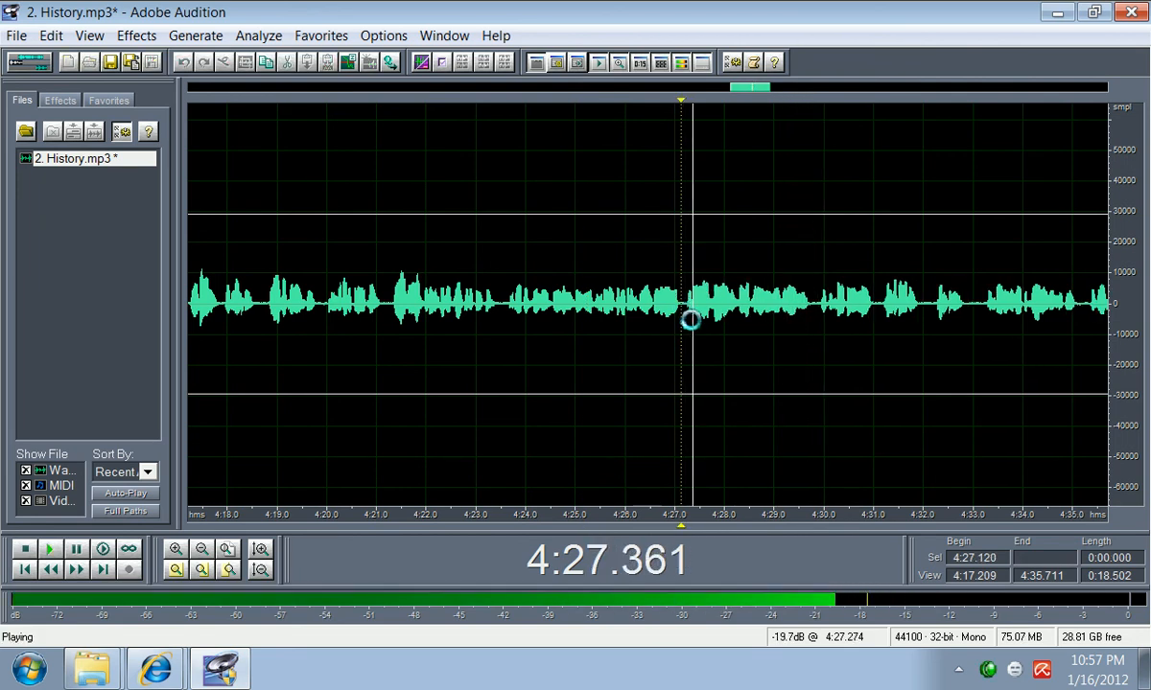
Step: Listen on from 4:27.1 and shorten the silent pause at about 4:29.7
{"action": "left_click_drag", "start_coordinate": [752, 88], "coordinate": [771, 111]}
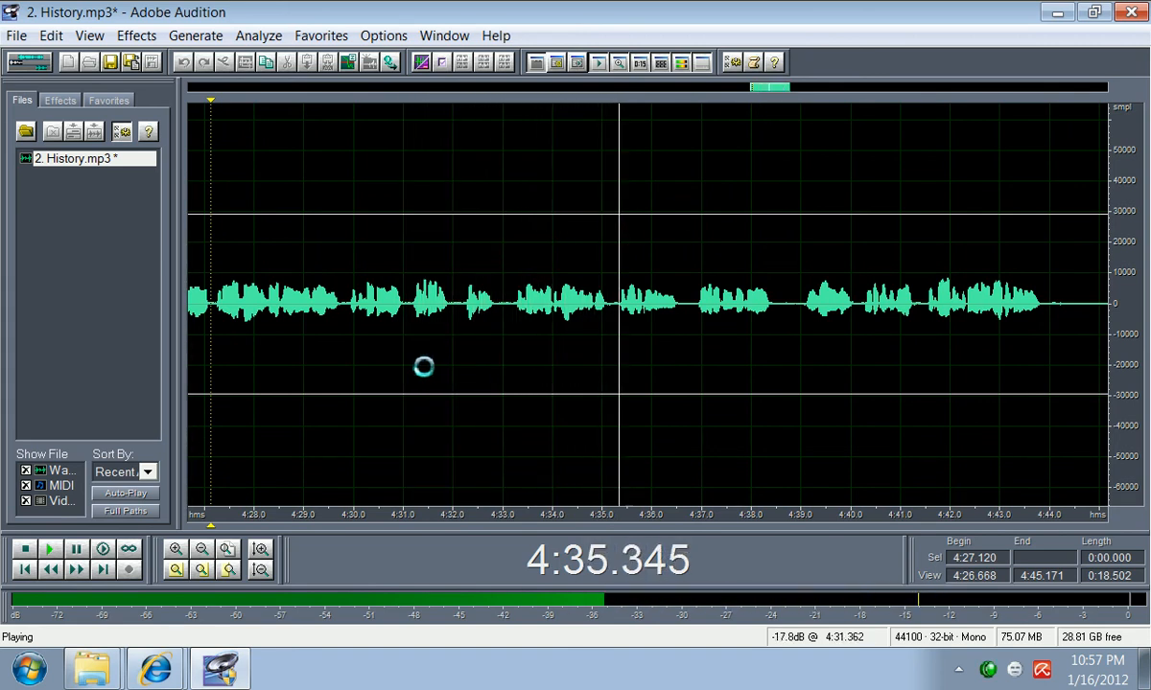
{"action": "key", "text": "space"}
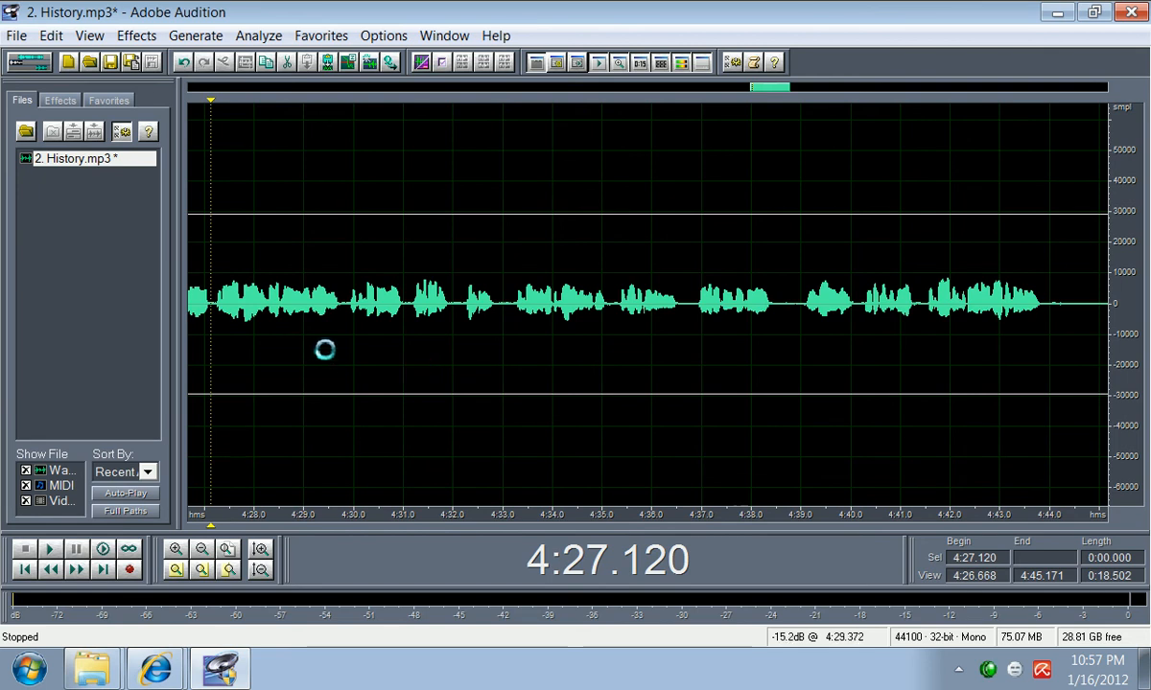
{"action": "left_click_drag", "start_coordinate": [347, 308], "coordinate": [340, 307]}
{"action": "key", "text": "Delete"}
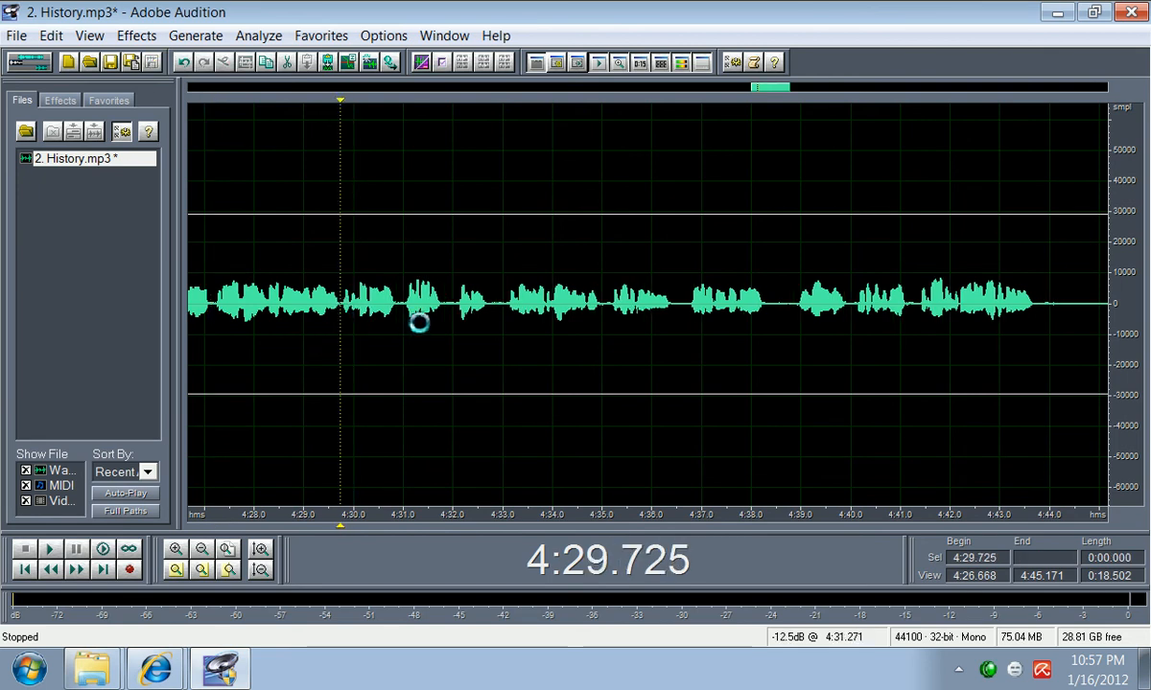
Step: Shorten the silent pauses on both sides of the short word, at about 4:31.9 and 4:32.6
{"action": "left_click_drag", "start_coordinate": [450, 307], "coordinate": [484, 313]}
{"action": "key", "text": "Delete"}
{"action": "left_click", "coordinate": [494, 308]}
{"action": "key", "text": "Delete"}
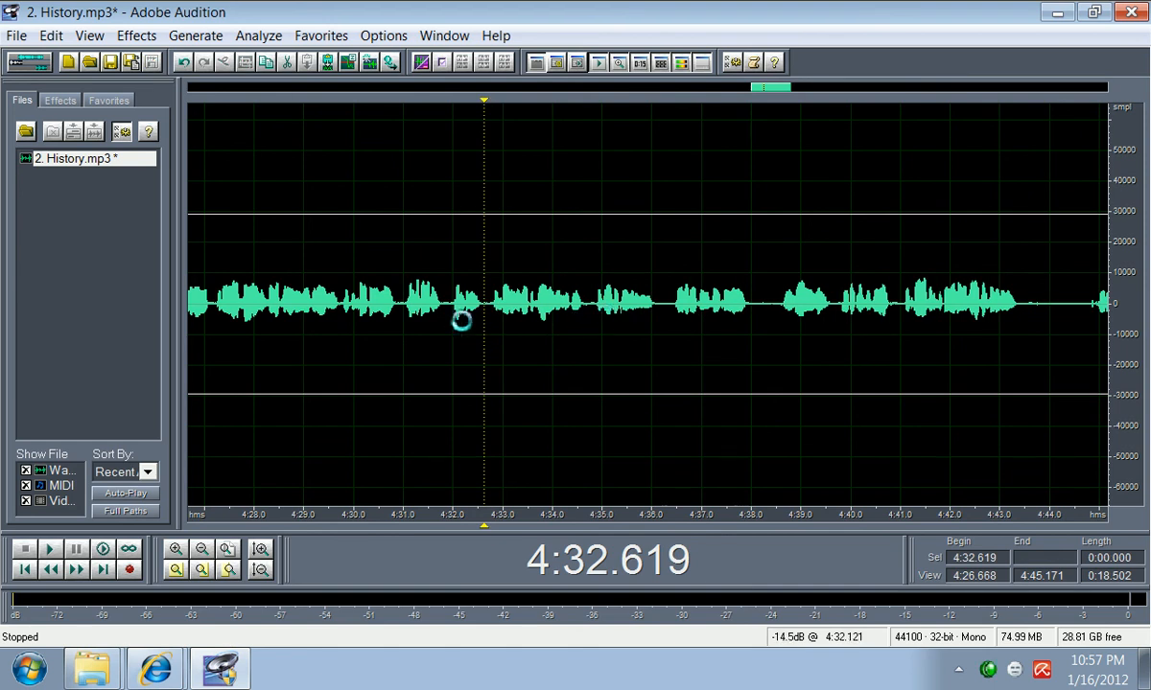
Step: Listen from 4:32.6 and shorten the silent pauses at about 4:34.7, 4:36.1 and 4:37.7
{"action": "key", "text": "space"}
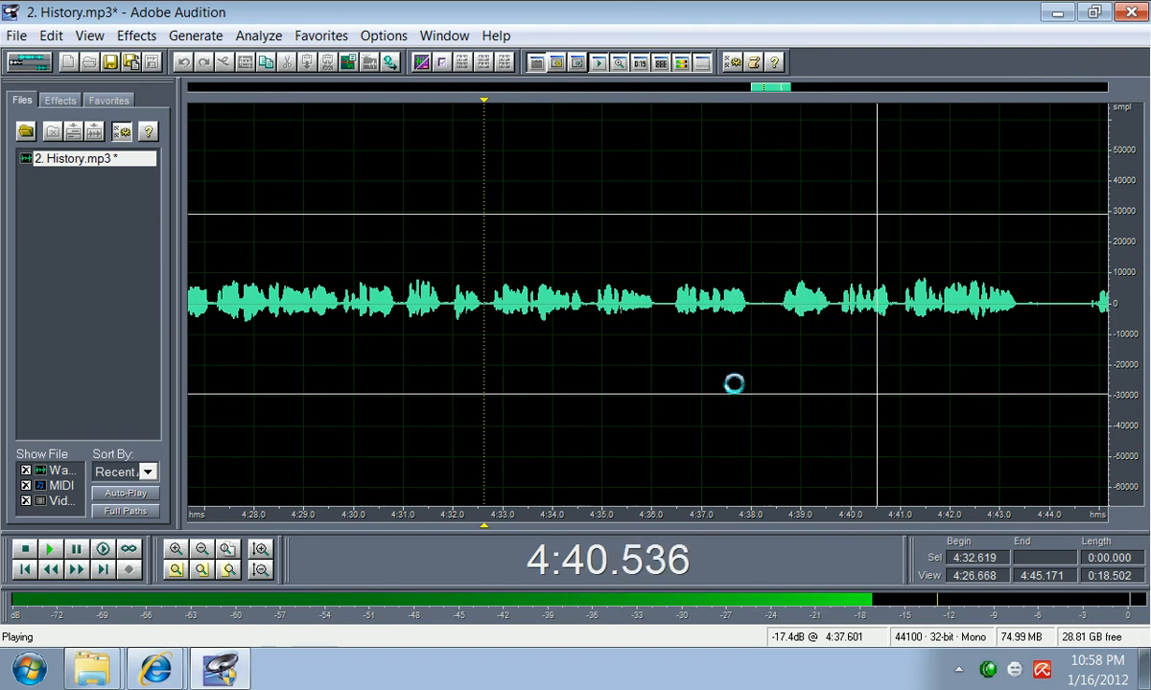
{"action": "key", "text": "space"}
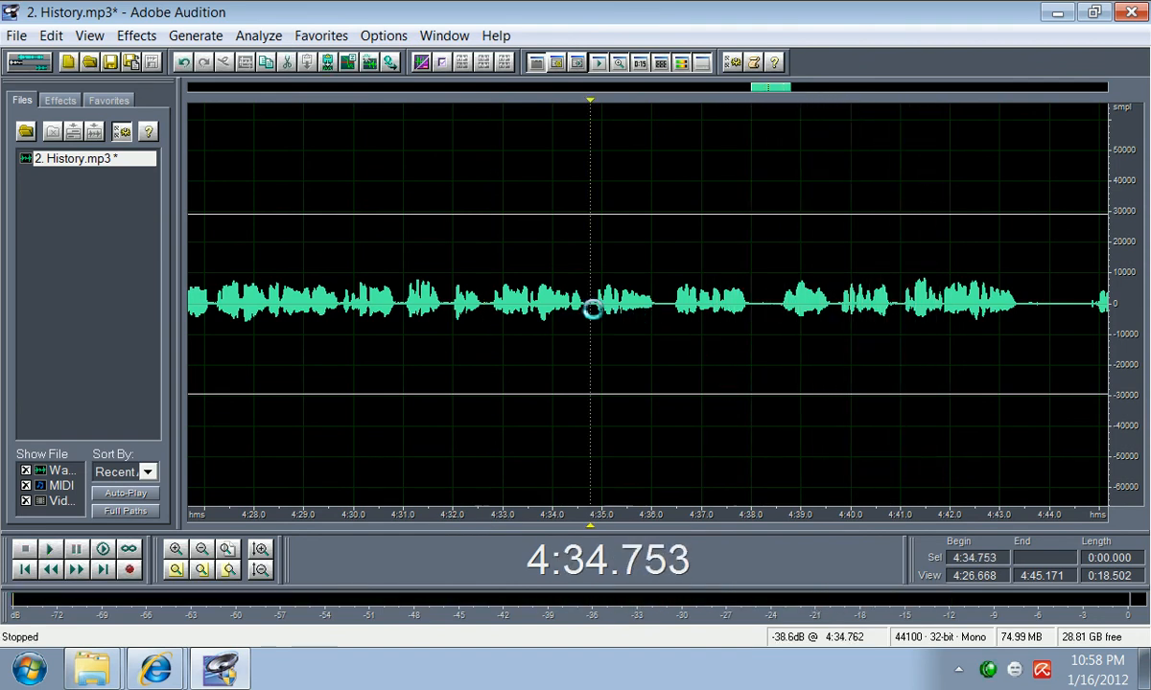
{"action": "left_click", "coordinate": [586, 308]}
{"action": "left_click_drag", "start_coordinate": [670, 309], "coordinate": [654, 312]}
{"action": "key", "text": "Delete"}
{"action": "left_click_drag", "start_coordinate": [755, 311], "coordinate": [737, 313]}
{"action": "key", "text": "Delete"}
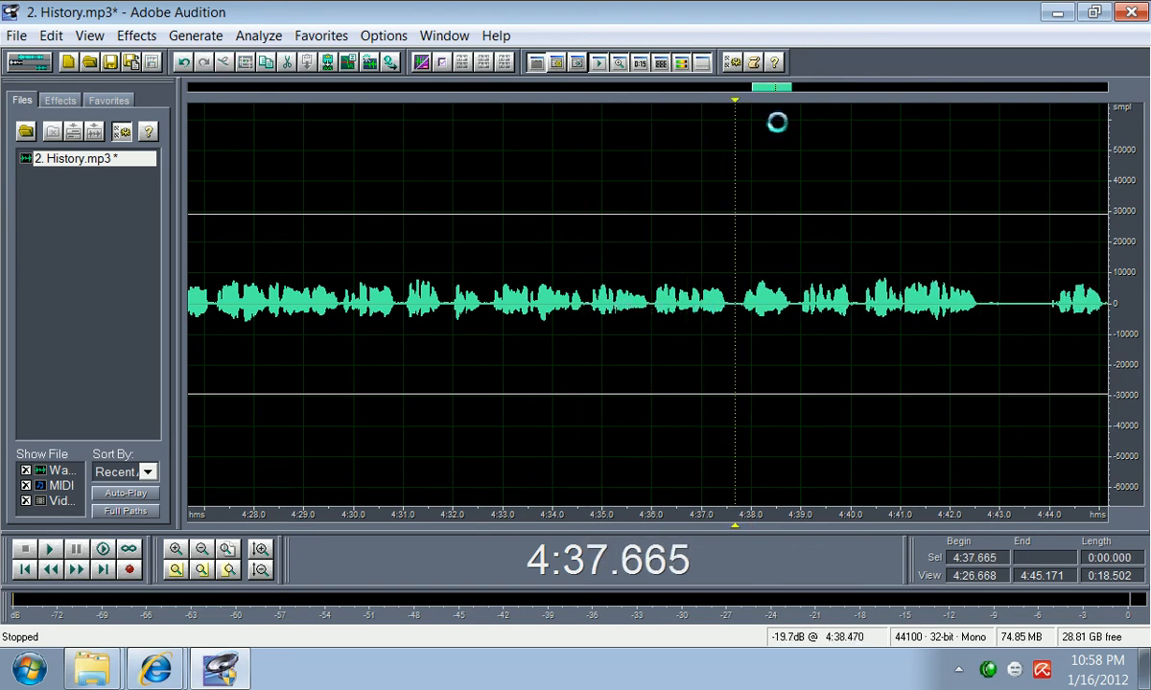
Step: Listen on from 4:37.7 and cut about 1.2 seconds of silence at 4:42.7
{"action": "left_click_drag", "start_coordinate": [773, 88], "coordinate": [785, 88]}
{"action": "key", "text": "space"}
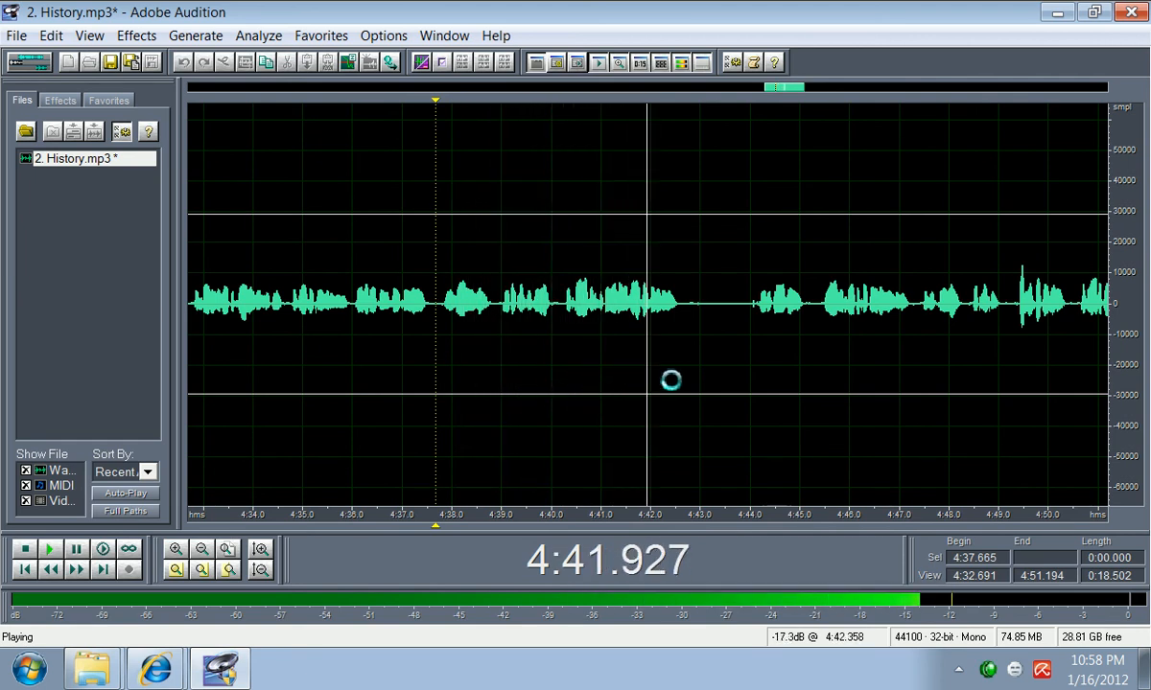
{"action": "key", "text": "space"}
{"action": "left_click_drag", "start_coordinate": [684, 314], "coordinate": [746, 322]}
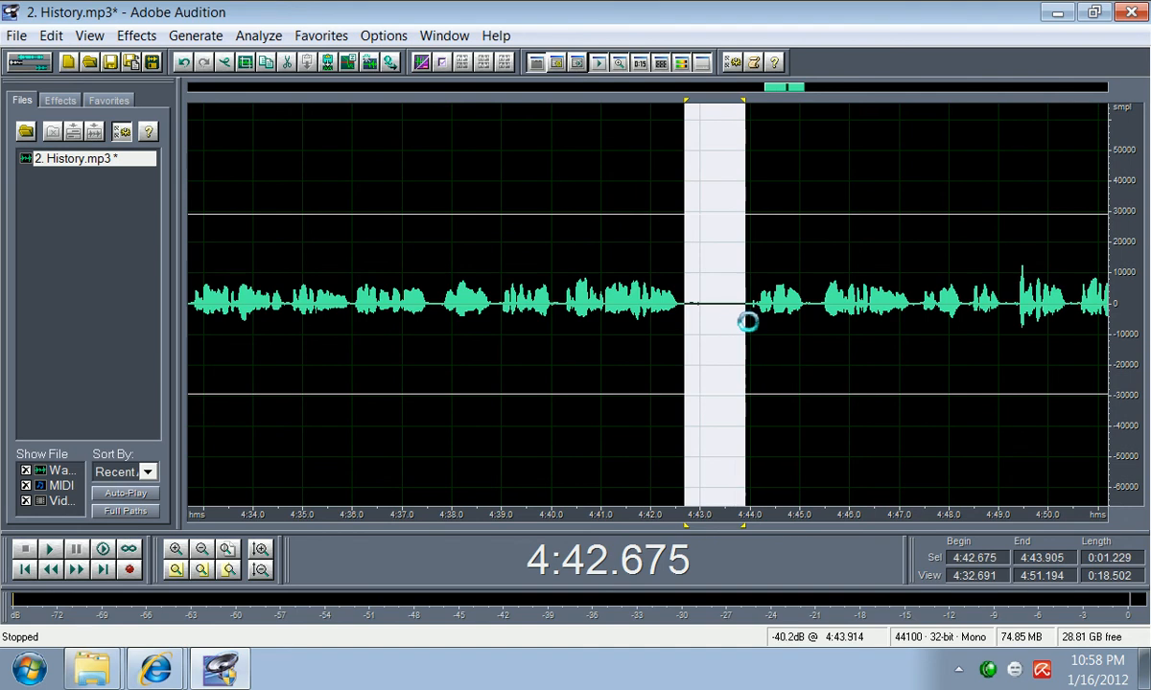
{"action": "key", "text": "Delete"}
Step: Listen on from 4:42.7 and cut about 0.16 seconds of silence at 4:43.9
{"action": "left_click_drag", "start_coordinate": [795, 96], "coordinate": [812, 93]}
{"action": "key", "text": "space"}
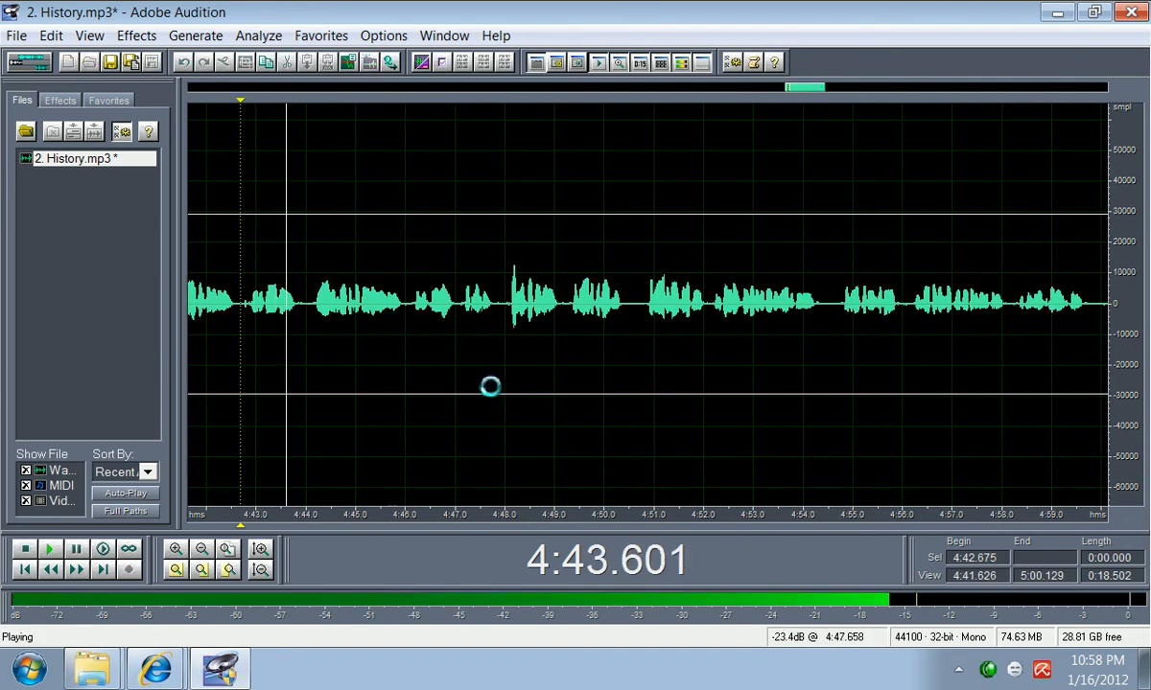
{"action": "key", "text": "space"}
{"action": "left_click_drag", "start_coordinate": [306, 317], "coordinate": [300, 314]}
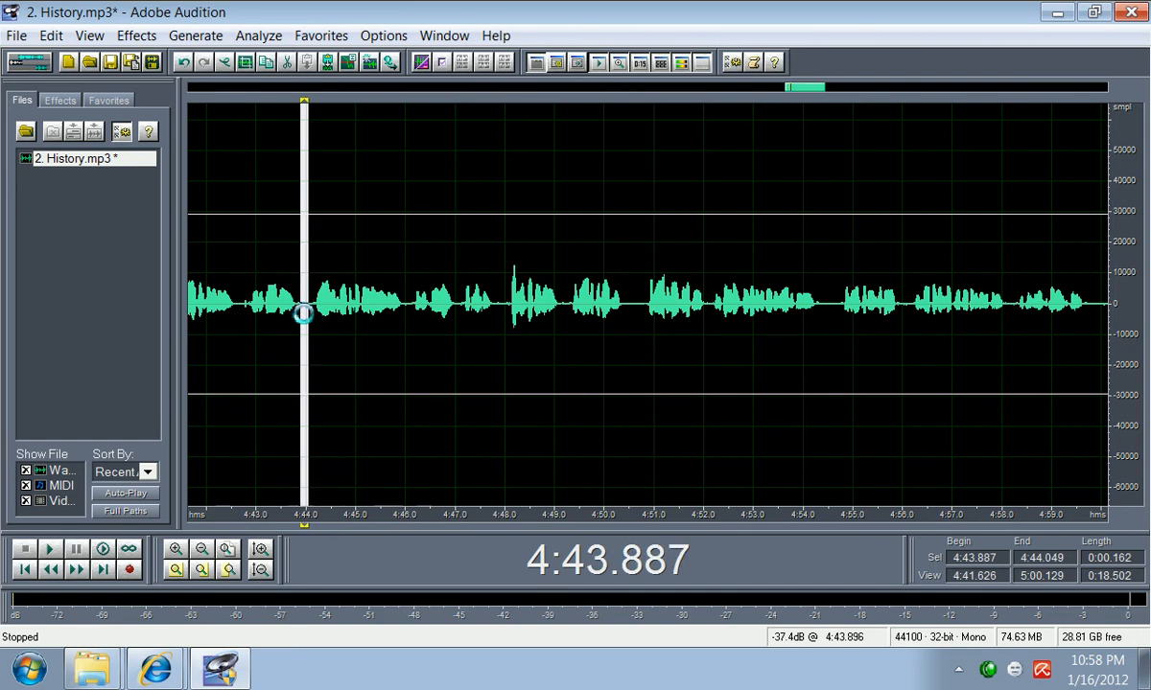
{"action": "left_click", "coordinate": [302, 315]}
Step: Listen on from 4:43.9 and trim the short silent pauses at about 4:45.8 and 4:46.7
{"action": "key", "text": "space"}
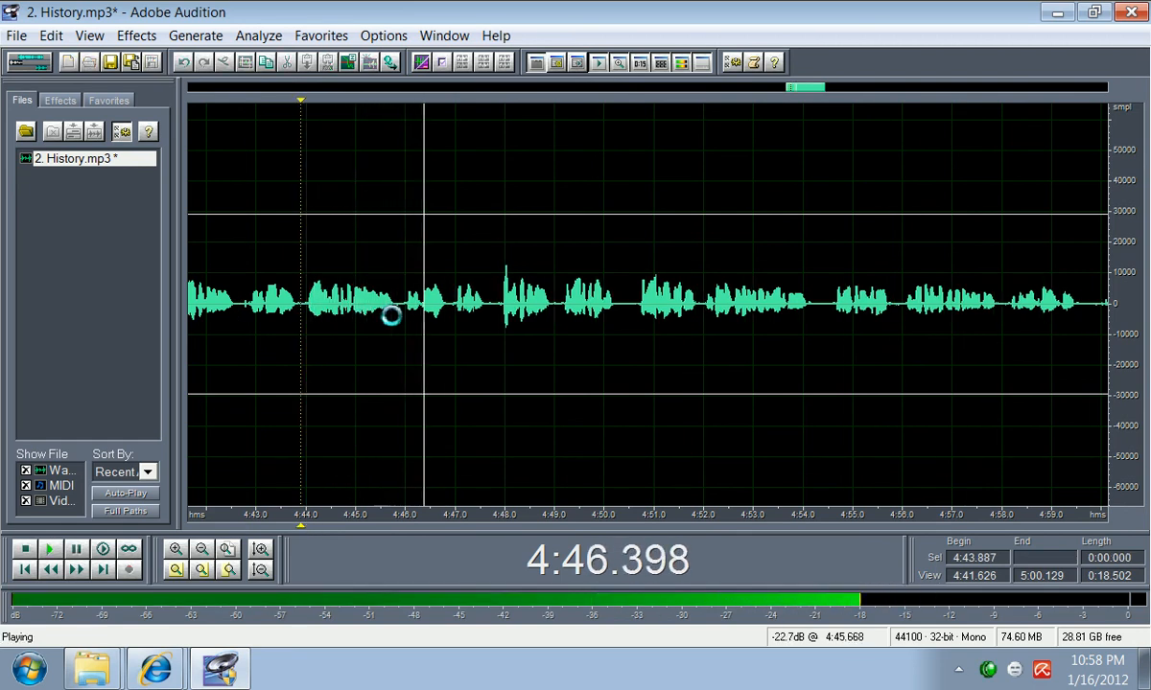
{"action": "key", "text": "space"}
{"action": "left_click_drag", "start_coordinate": [404, 313], "coordinate": [400, 313]}
{"action": "left_click", "coordinate": [398, 312]}
{"action": "key", "text": "space"}
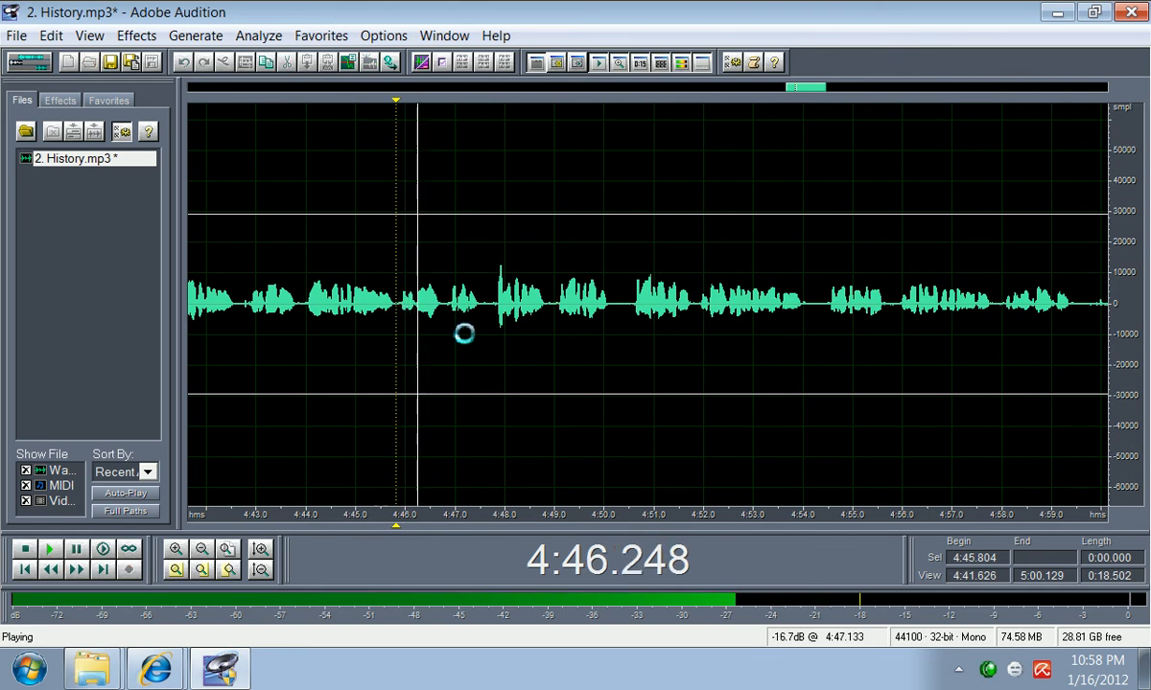
{"action": "key", "text": "space"}
{"action": "left_click_drag", "start_coordinate": [443, 312], "coordinate": [438, 312]}
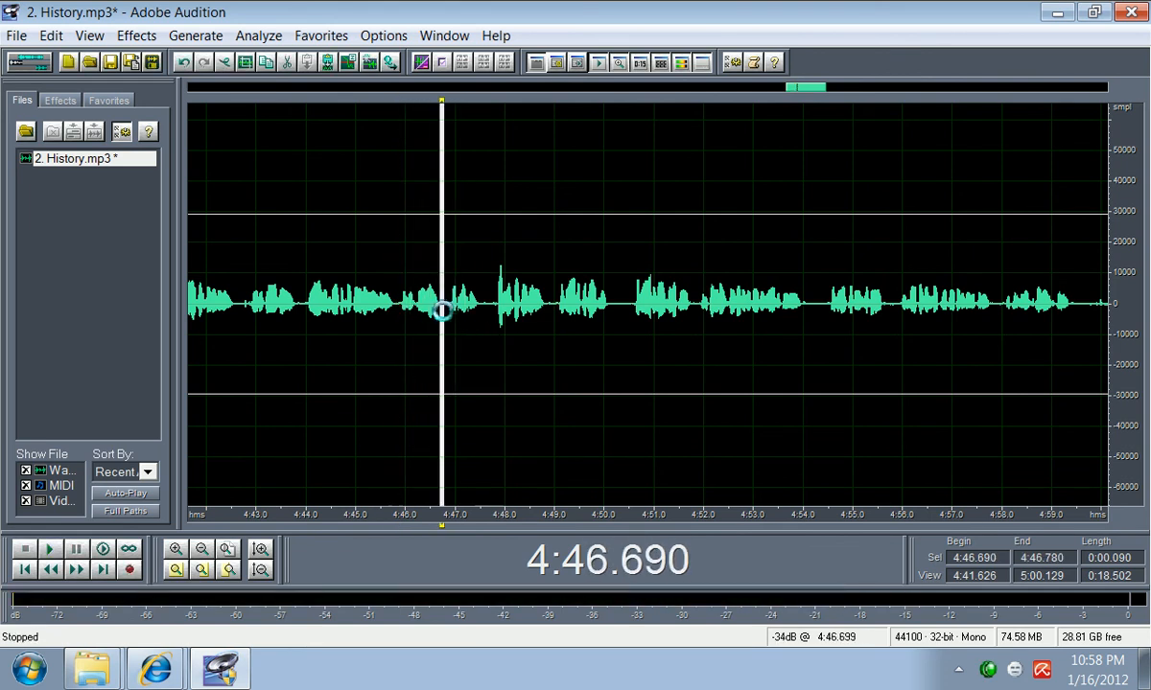
{"action": "left_click", "coordinate": [442, 312]}
Step: Listen on from 4:46.7 and shorten the silent pauses at about 4:47.4 and 4:48.6
{"action": "key", "text": "space"}
{"action": "key", "text": "space"}
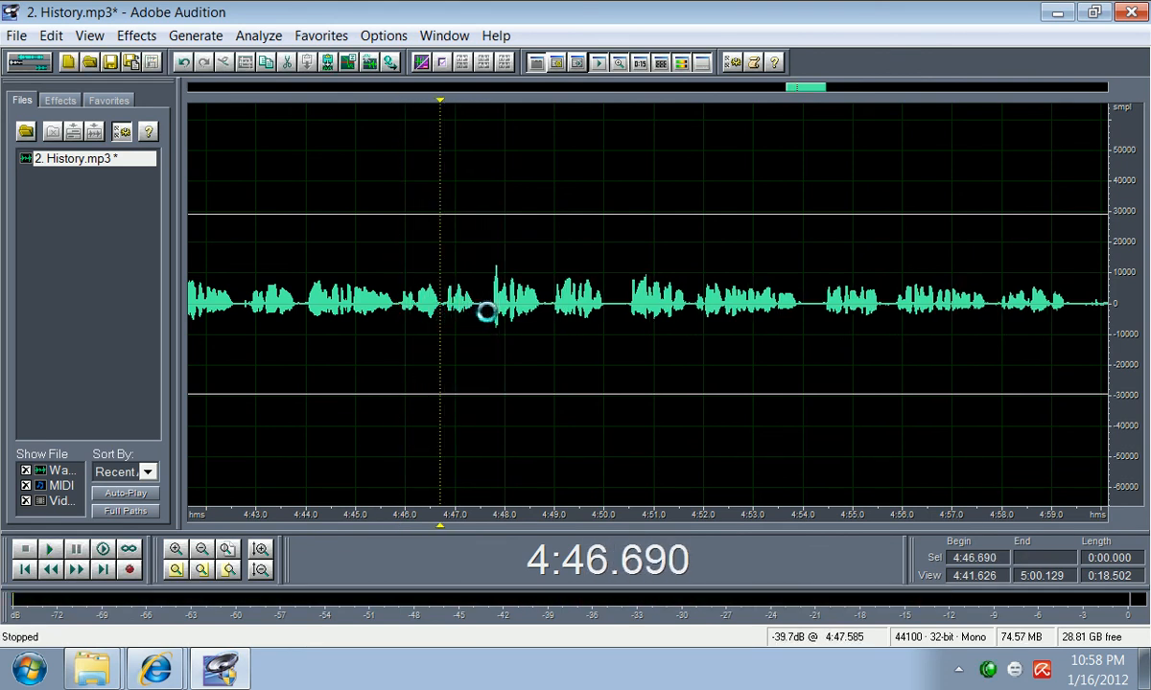
{"action": "left_click_drag", "start_coordinate": [483, 312], "coordinate": [477, 314]}
{"action": "left_click", "coordinate": [477, 314]}
{"action": "key", "text": "space"}
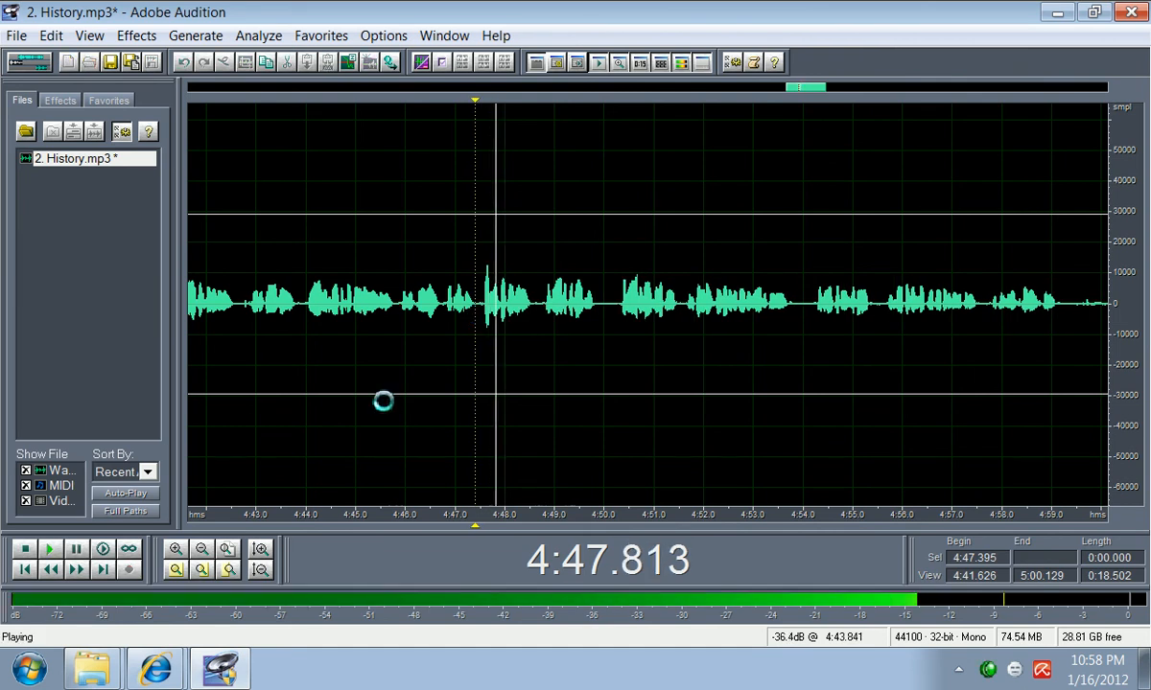
{"action": "left_click_drag", "start_coordinate": [534, 303], "coordinate": [538, 303]}
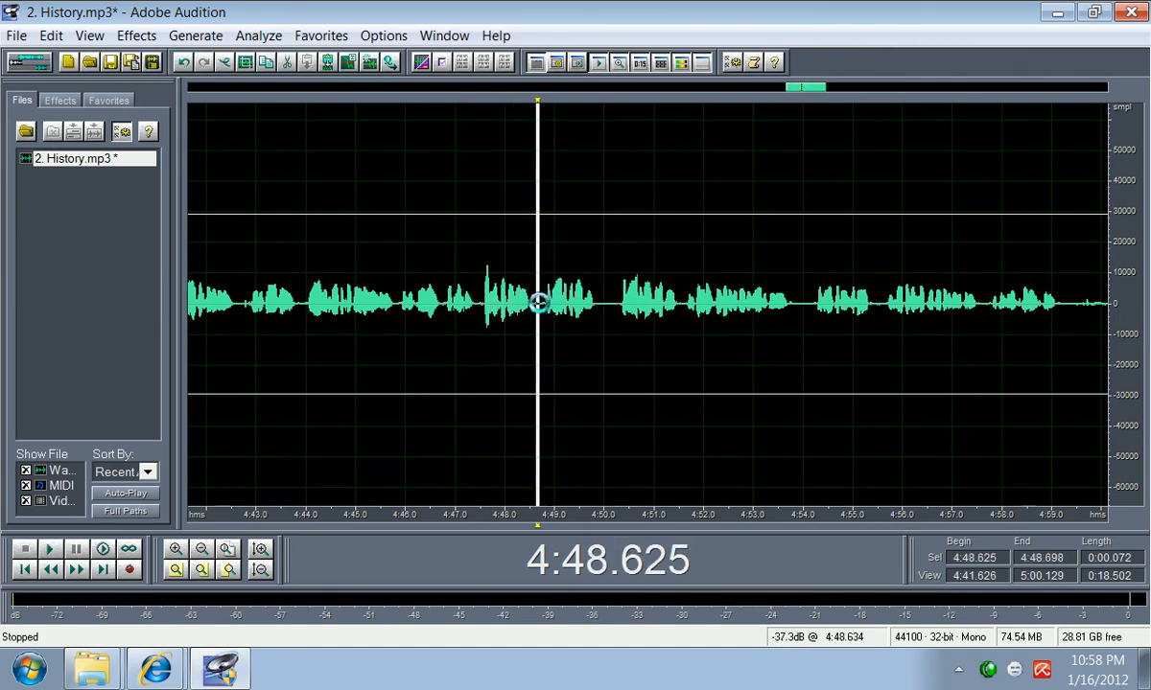
{"action": "left_click", "coordinate": [534, 312]}
Step: Play on from 4:48.6 and trim the silent pause at about 4:49.8
{"action": "key", "text": "space"}
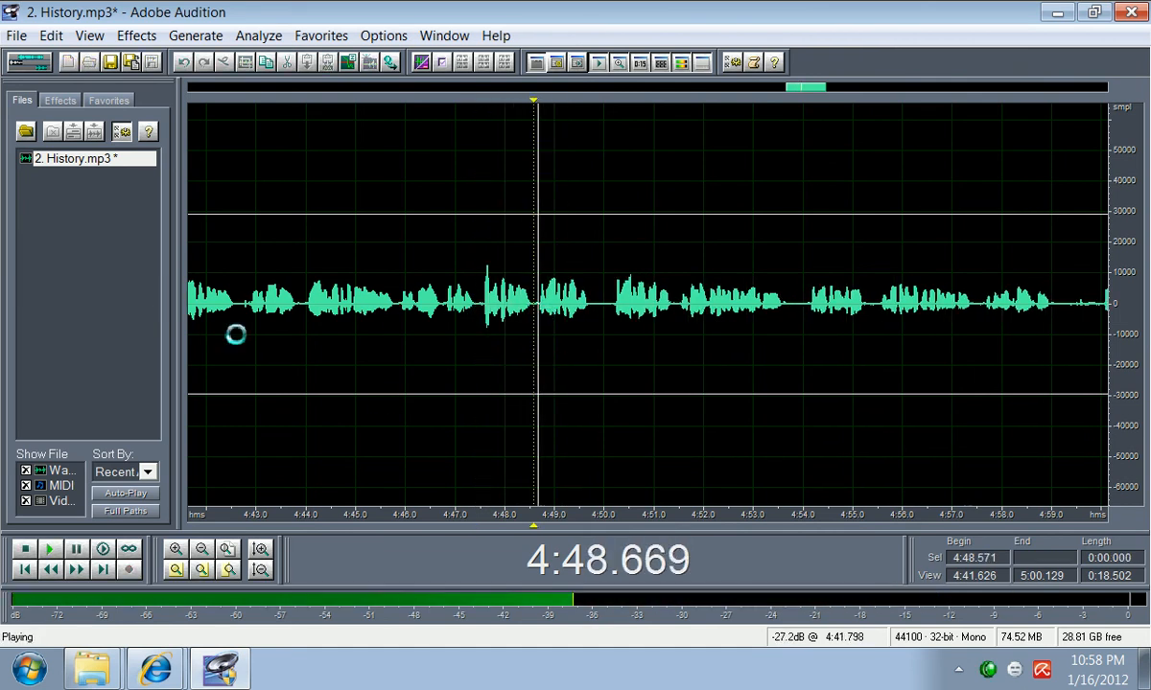
{"action": "key", "text": "space"}
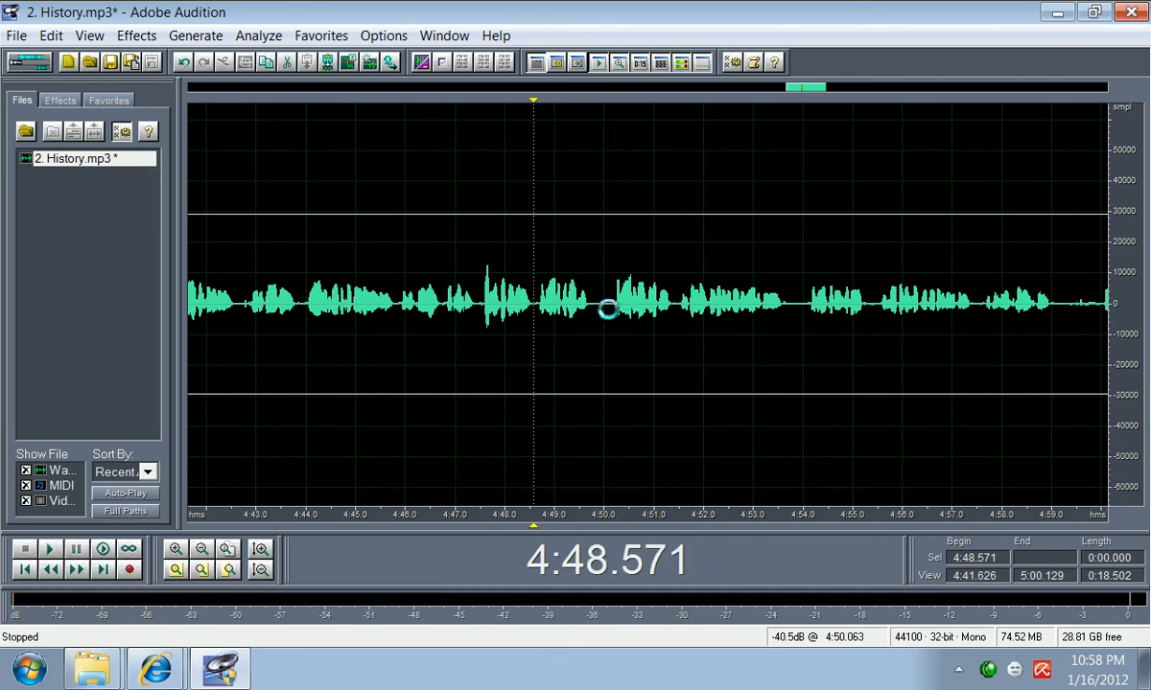
{"action": "left_click_drag", "start_coordinate": [607, 312], "coordinate": [597, 313]}
{"action": "left_click", "coordinate": [594, 315]}
Step: Listen on from 4:49.7 and cut about 0.5 seconds of silence at 4:53.3
{"action": "key", "text": "space"}
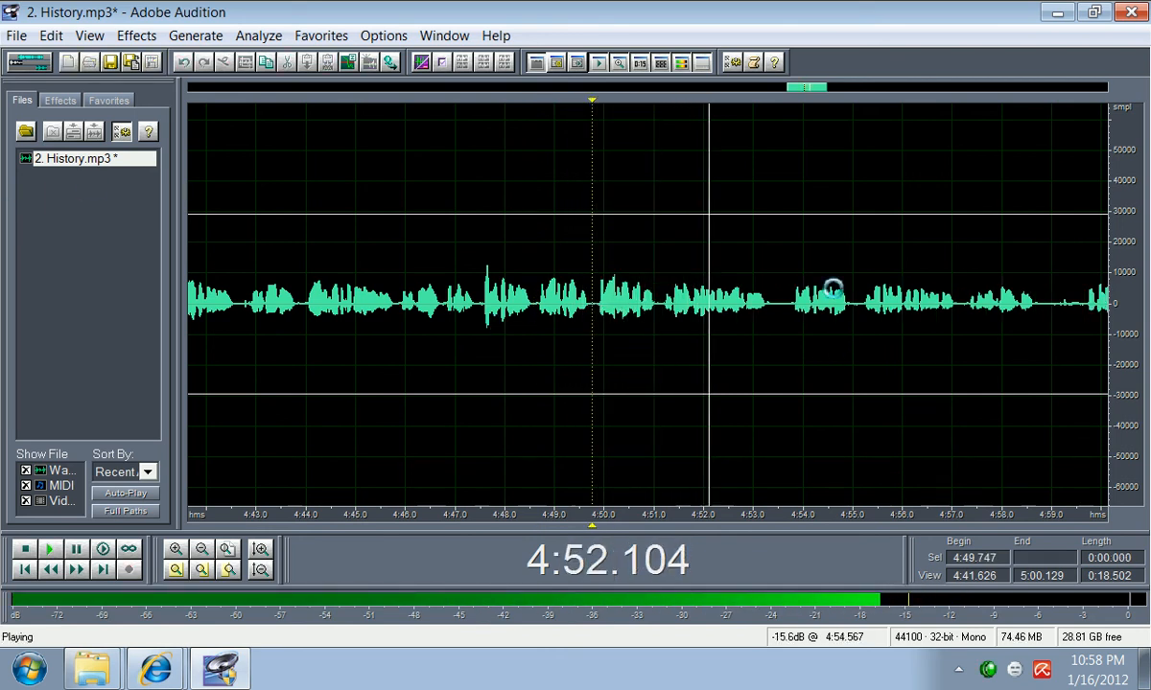
{"action": "left_click_drag", "start_coordinate": [811, 93], "coordinate": [826, 93]}
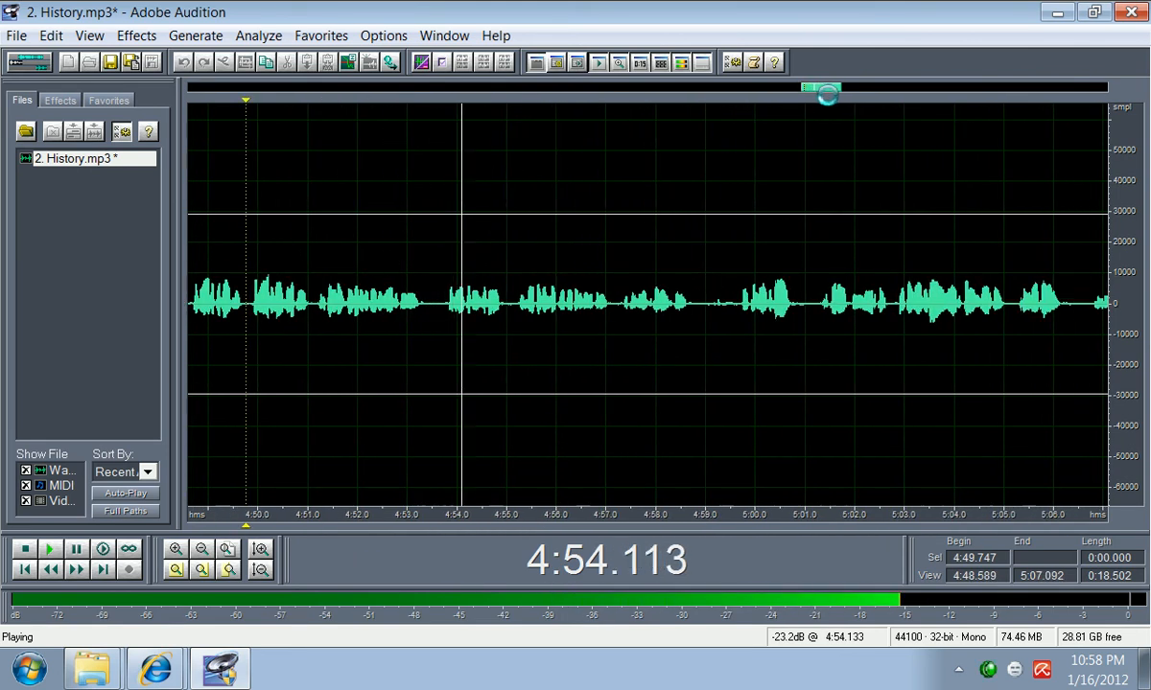
{"action": "key", "text": "space"}
{"action": "left_click_drag", "start_coordinate": [447, 308], "coordinate": [422, 313]}
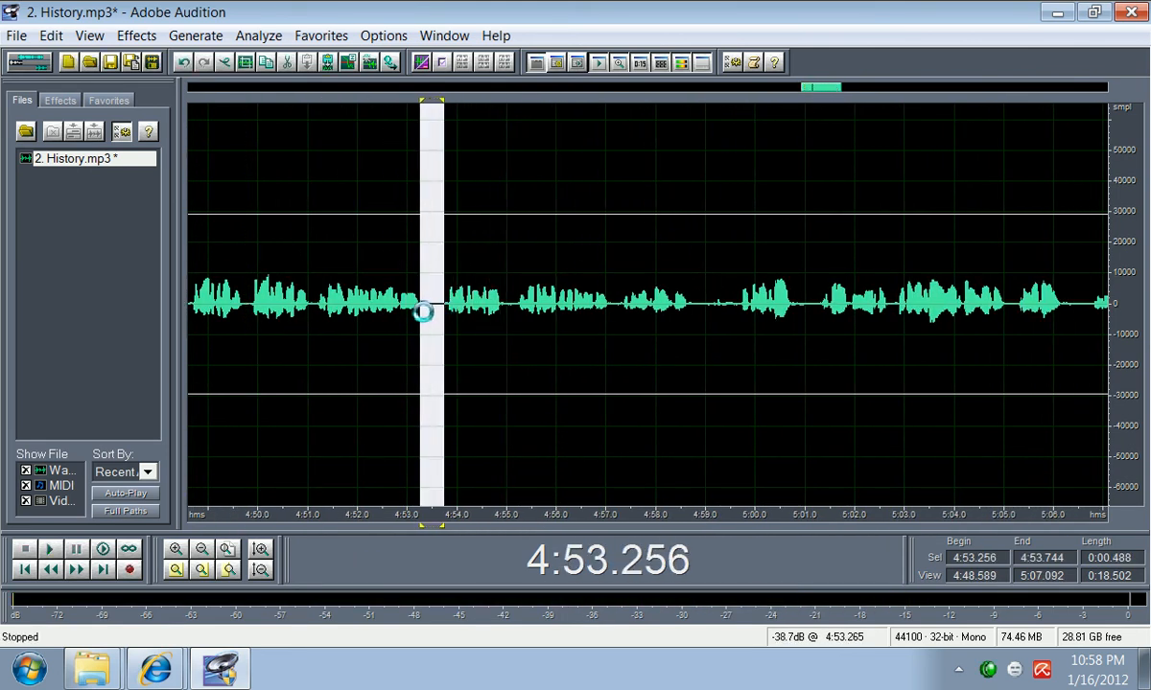
{"action": "left_click", "coordinate": [426, 313]}
Step: Listen on from 4:53.3 and trim the short silent pauses at about 4:54.6 and 4:56.6
{"action": "key", "text": "space"}
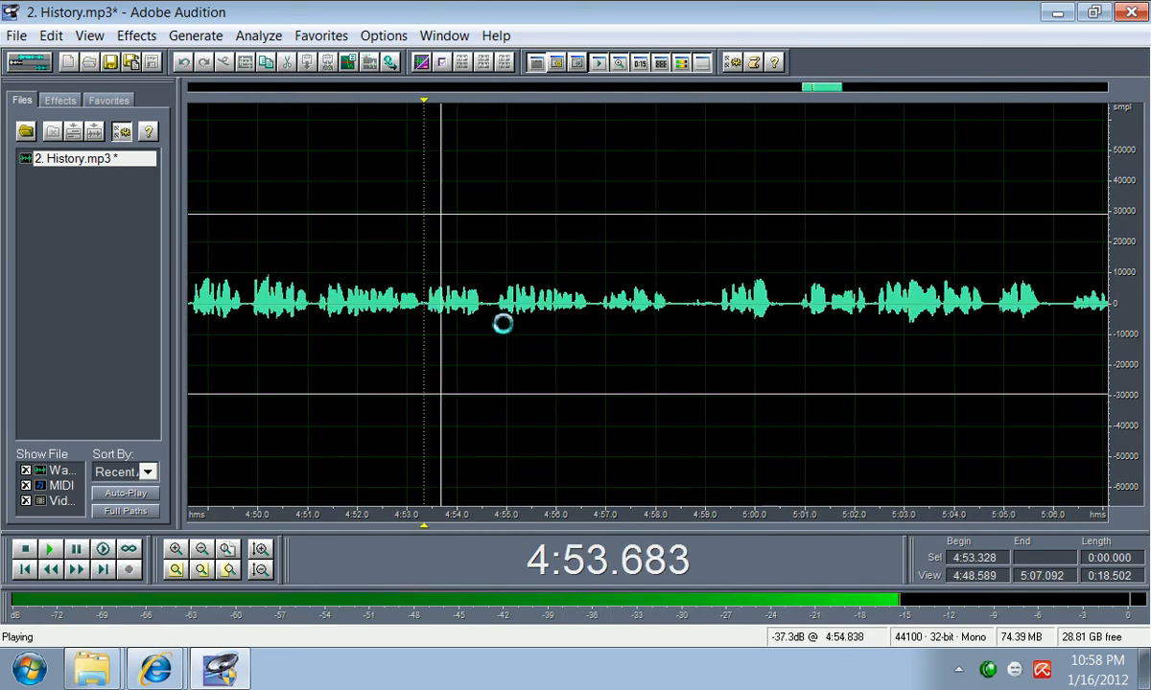
{"action": "key", "text": "space"}
{"action": "left_click_drag", "start_coordinate": [491, 312], "coordinate": [488, 311]}
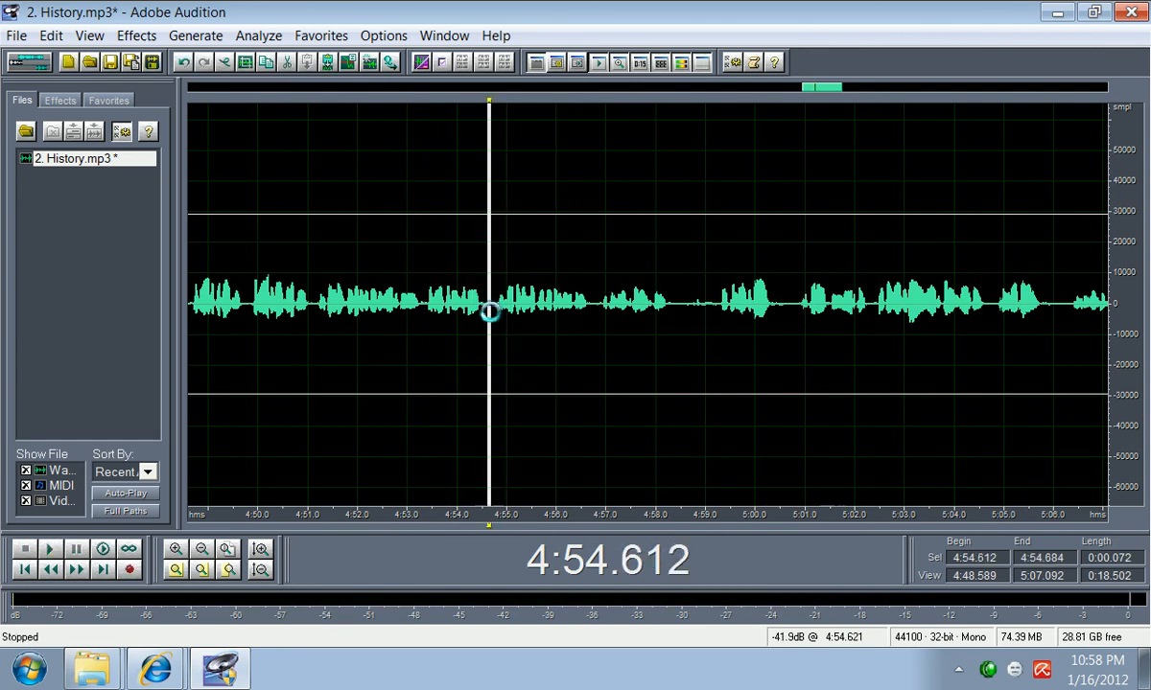
{"action": "left_click", "coordinate": [484, 312]}
{"action": "key", "text": "space"}
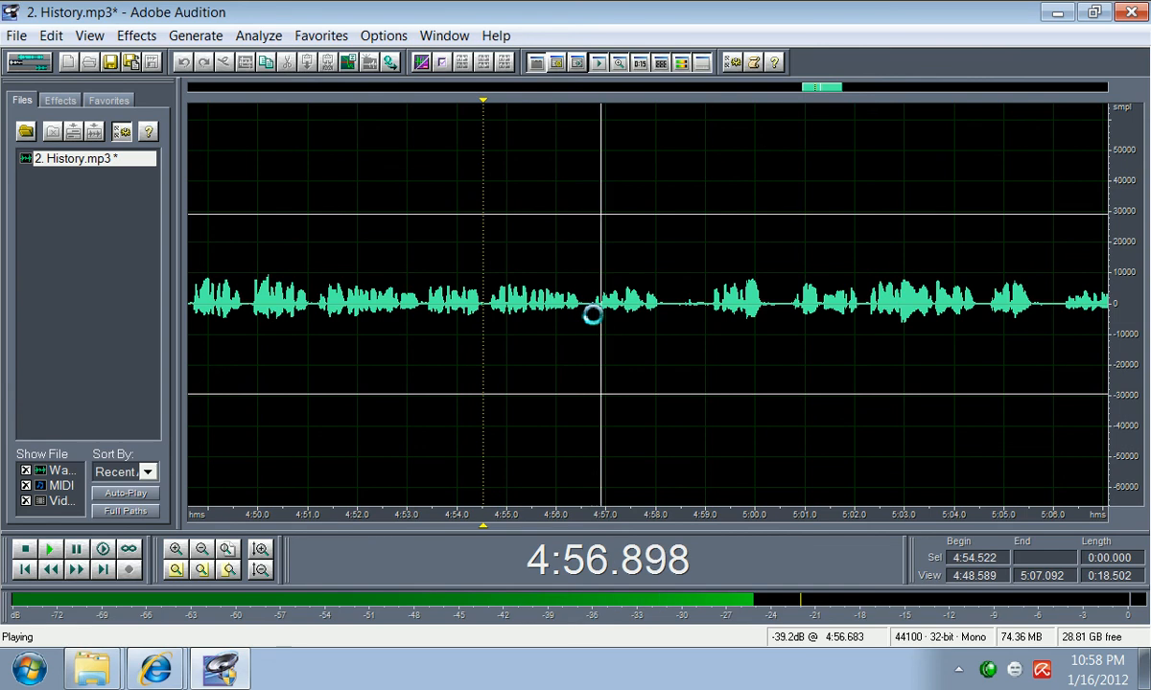
{"action": "key", "text": "space"}
{"action": "left_click_drag", "start_coordinate": [590, 311], "coordinate": [586, 311]}
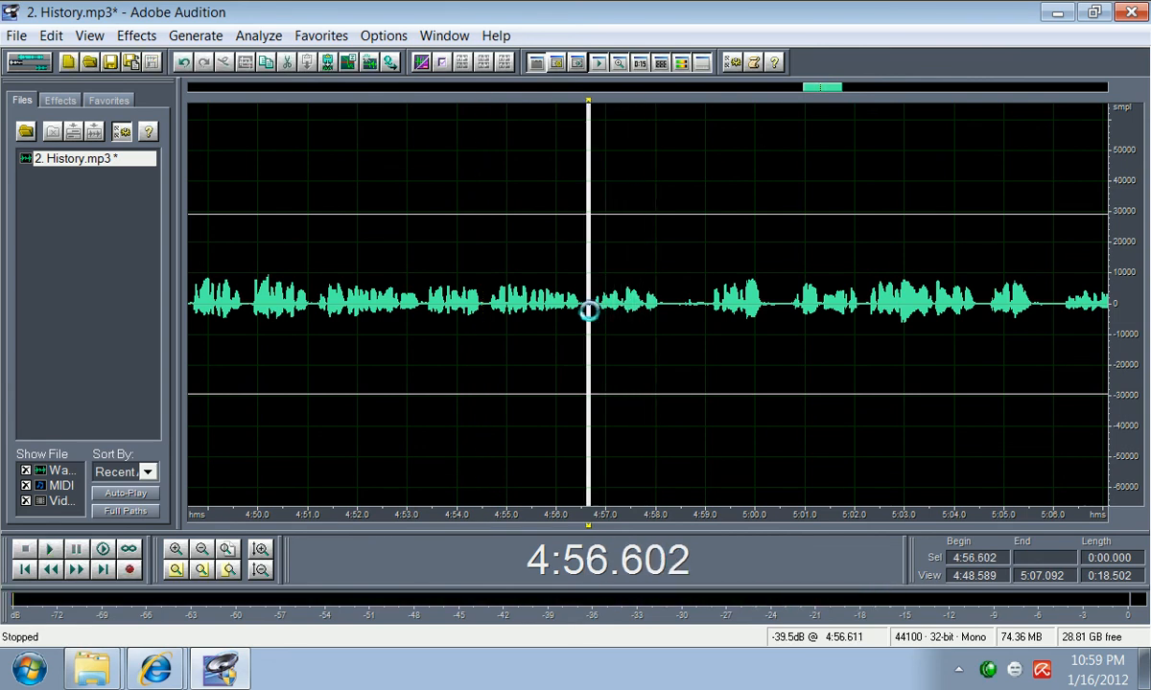
Step: Play on from 4:56.6 and cut about 0.8 seconds of near-silence at 4:58.2
{"action": "key", "text": "space"}
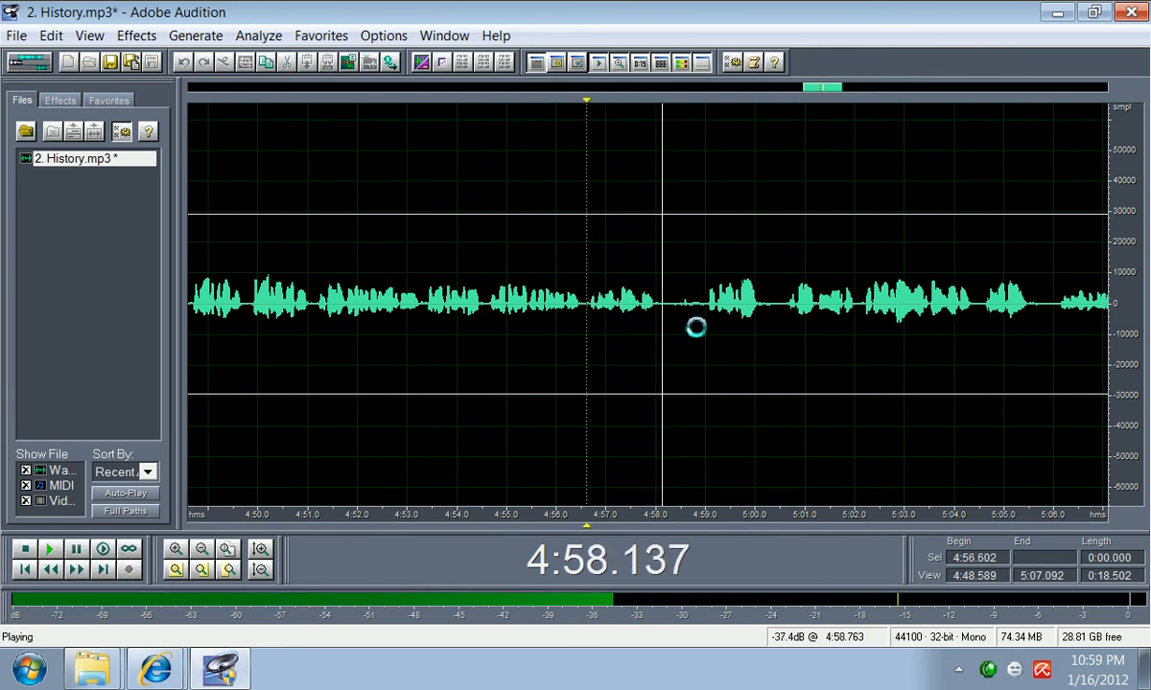
{"action": "left_click_drag", "start_coordinate": [700, 310], "coordinate": [666, 316]}
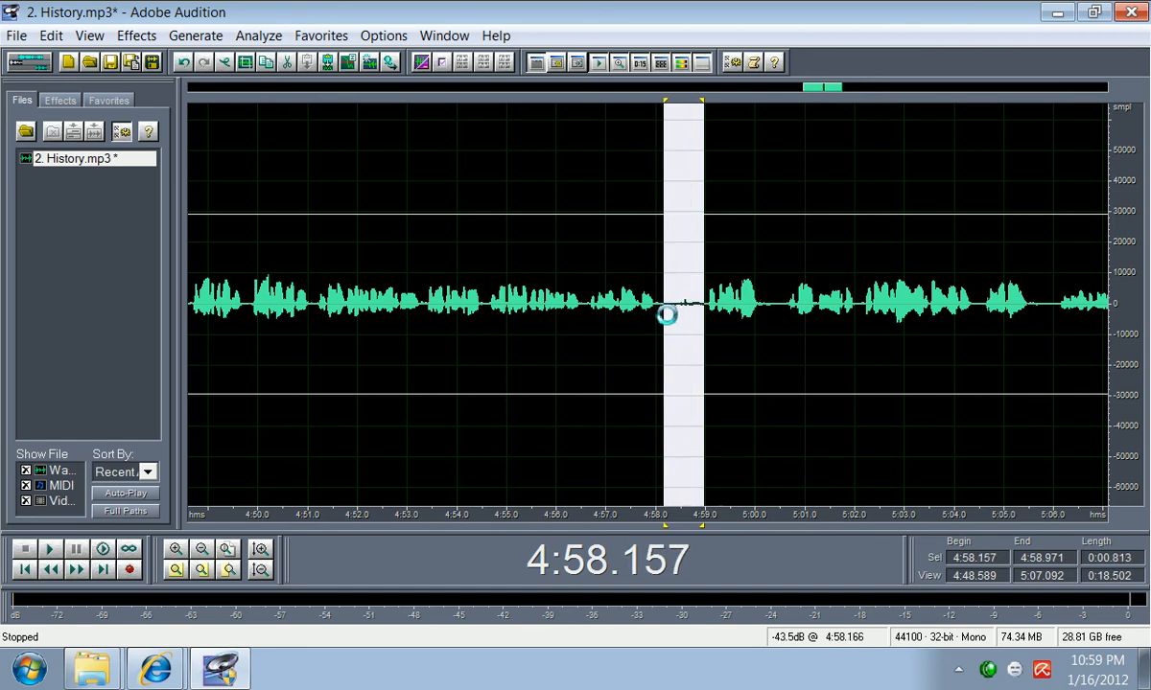
{"action": "left_click", "coordinate": [662, 316]}
Step: Listen from 4:58.0 and cut about 0.5 seconds of silence at 4:59.1
{"action": "key", "text": "space"}
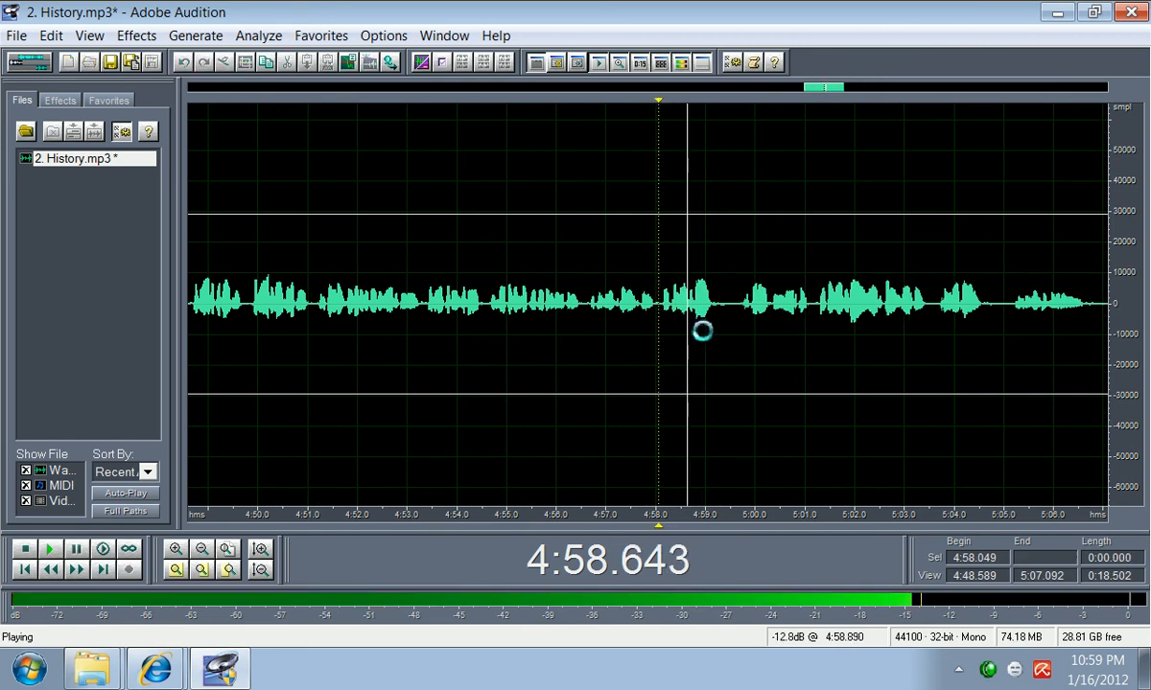
{"action": "key", "text": "space"}
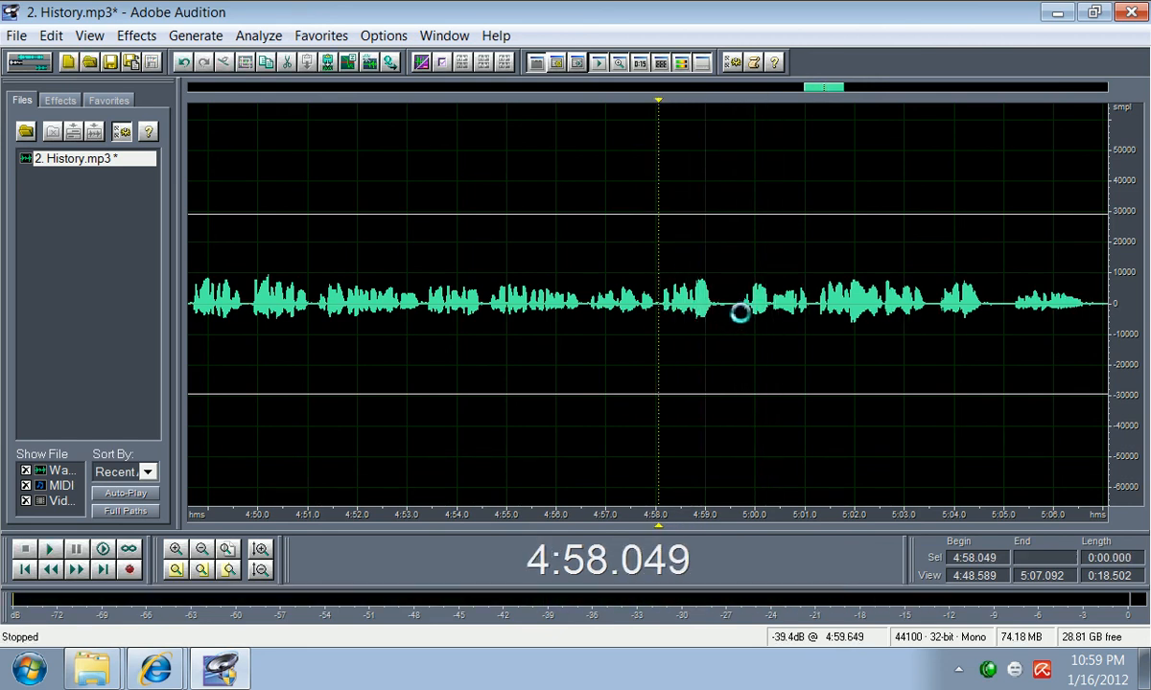
{"action": "left_click_drag", "start_coordinate": [736, 316], "coordinate": [721, 315]}
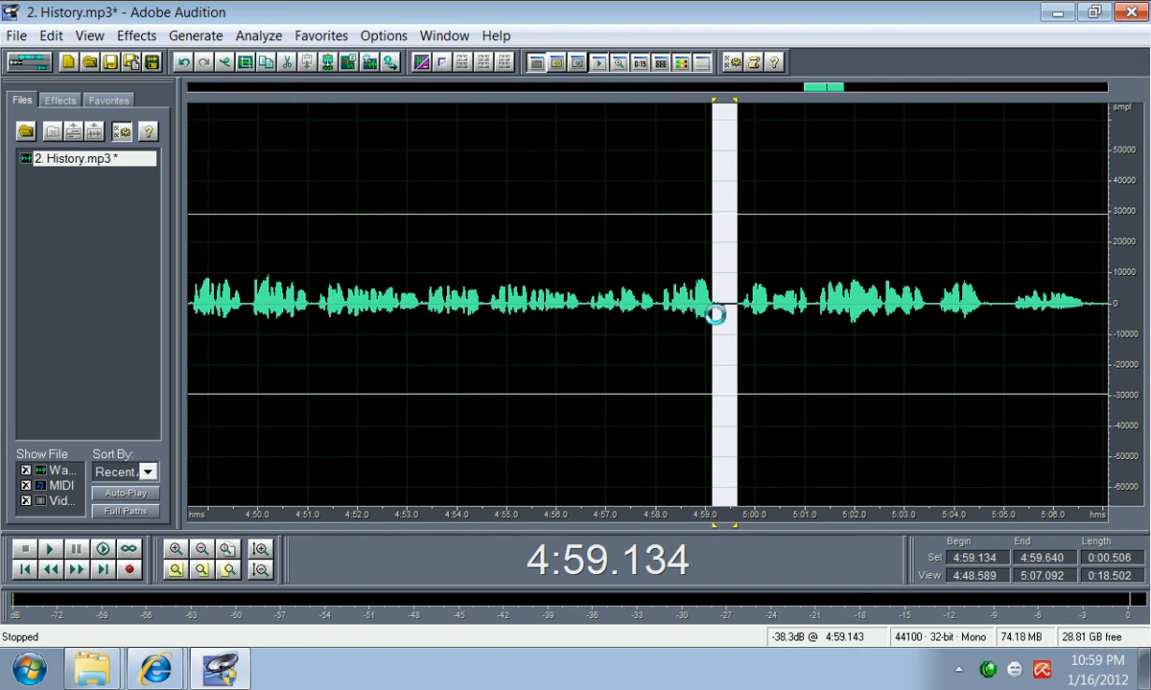
{"action": "left_click", "coordinate": [678, 316]}
Step: Listen from 4:58.4, audition the phrase between about 4:59.2 and 5:00.7, and replay the speech from 4:58.1
{"action": "key", "text": "space"}
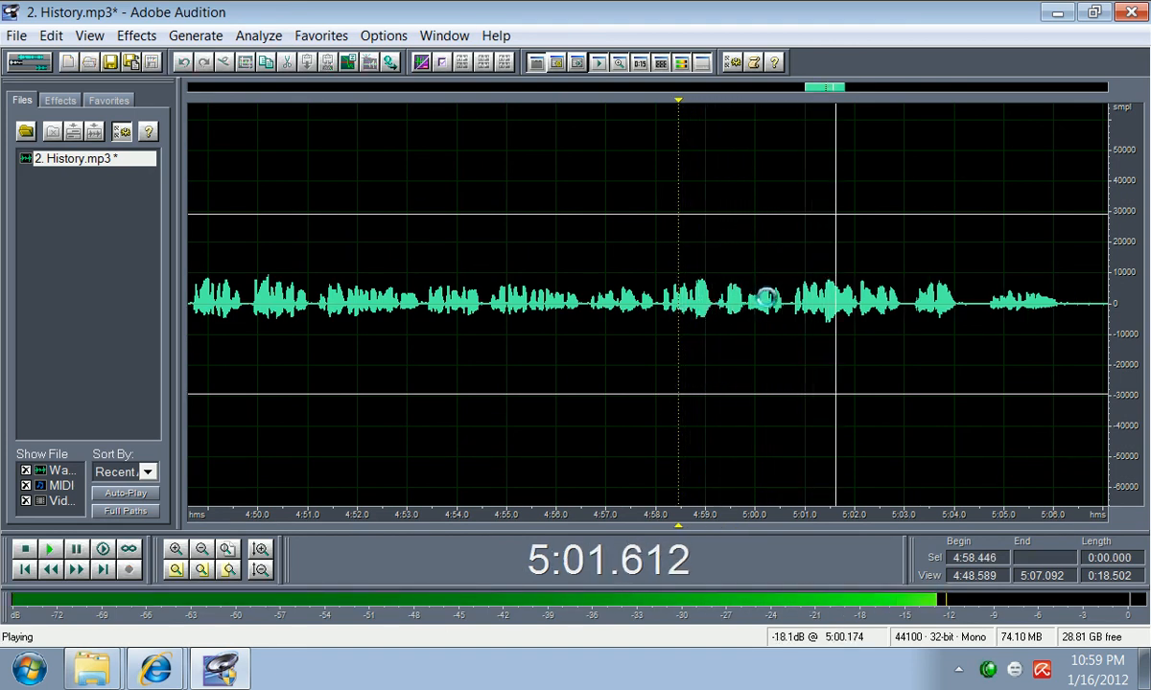
{"action": "key", "text": "space"}
{"action": "left_click_drag", "start_coordinate": [792, 305], "coordinate": [718, 313]}
{"action": "key", "text": "space"}
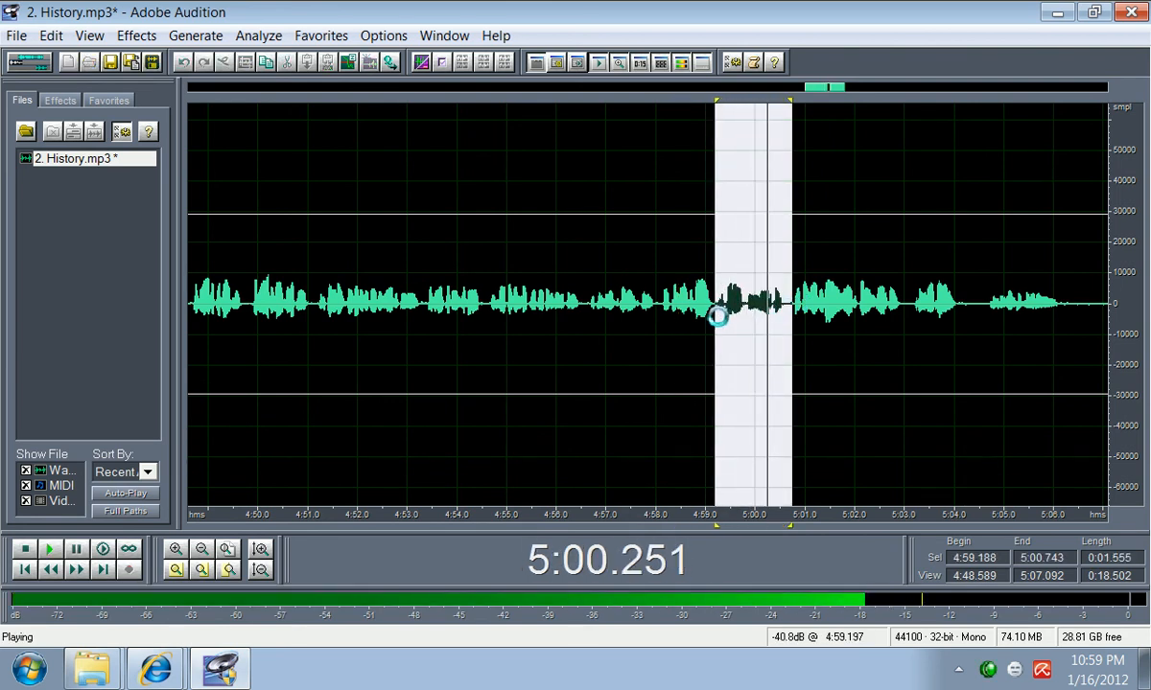
{"action": "left_click", "coordinate": [659, 317]}
{"action": "key", "text": "space"}
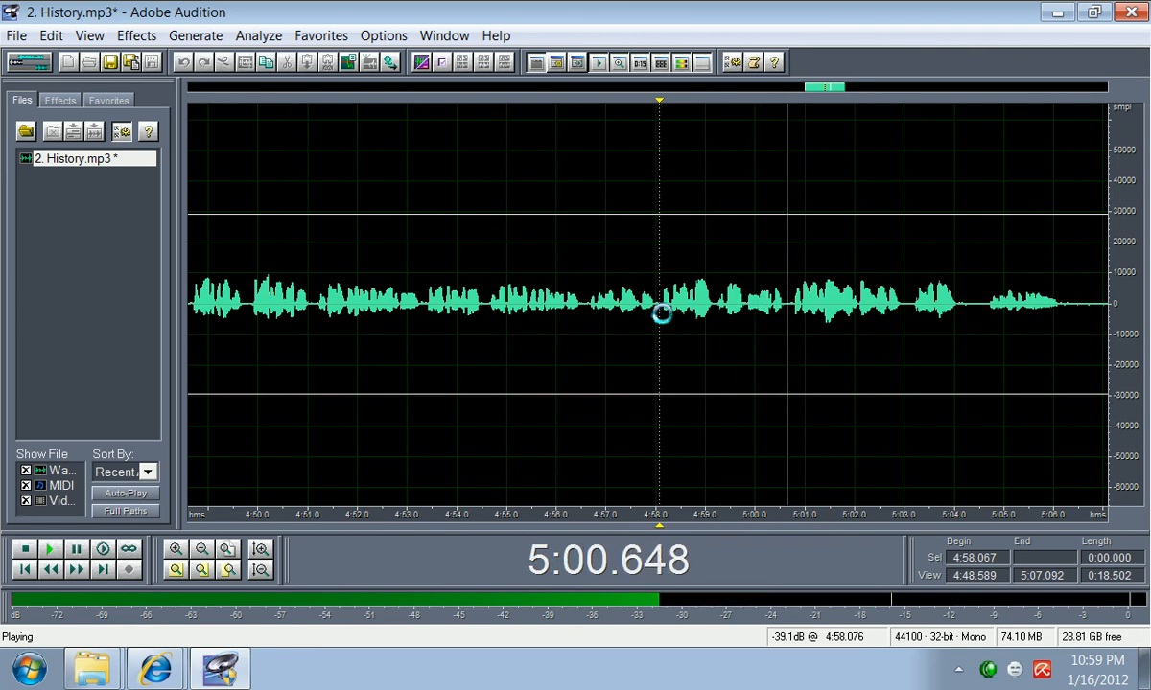
{"action": "key", "text": "space"}
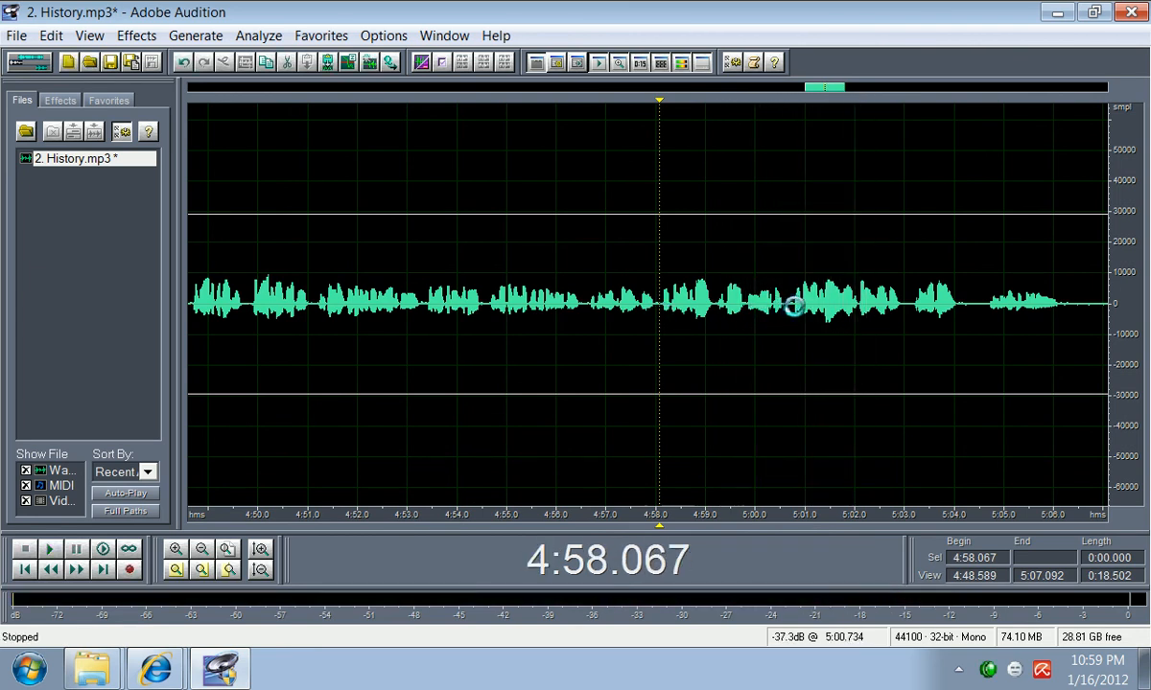
Step: Select and audition the phrase from about 4:58.0 to 5:00.7, and cut it from the recording
{"action": "left_click_drag", "start_coordinate": [789, 307], "coordinate": [667, 309]}
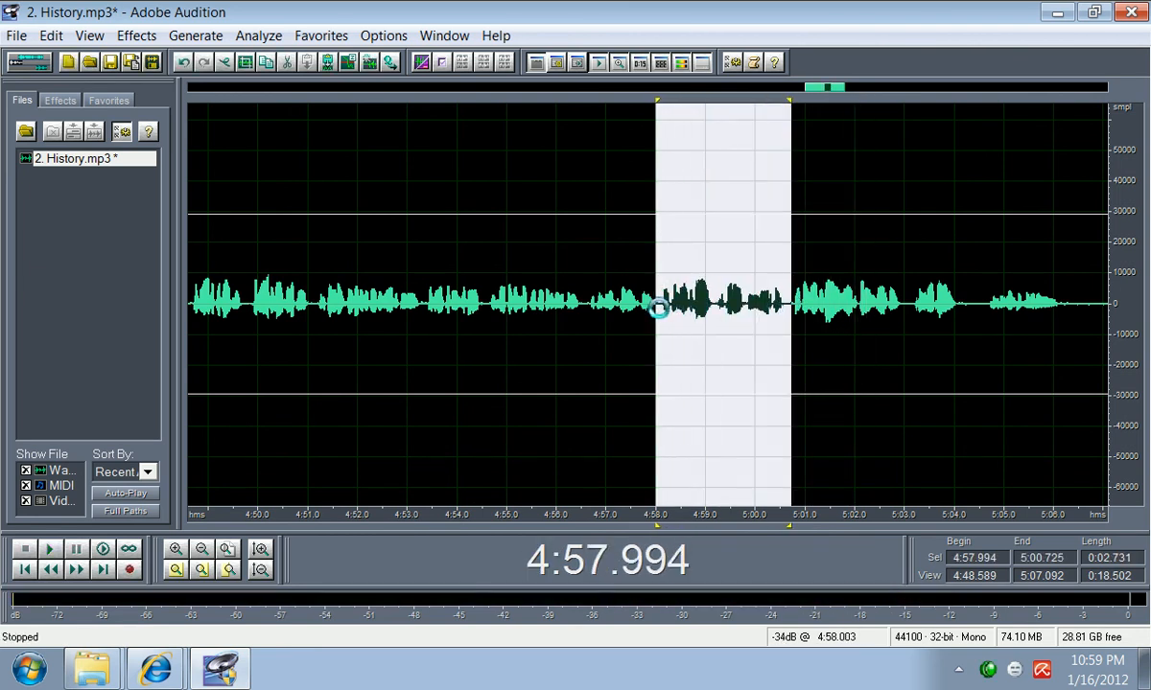
{"action": "key", "text": "space"}
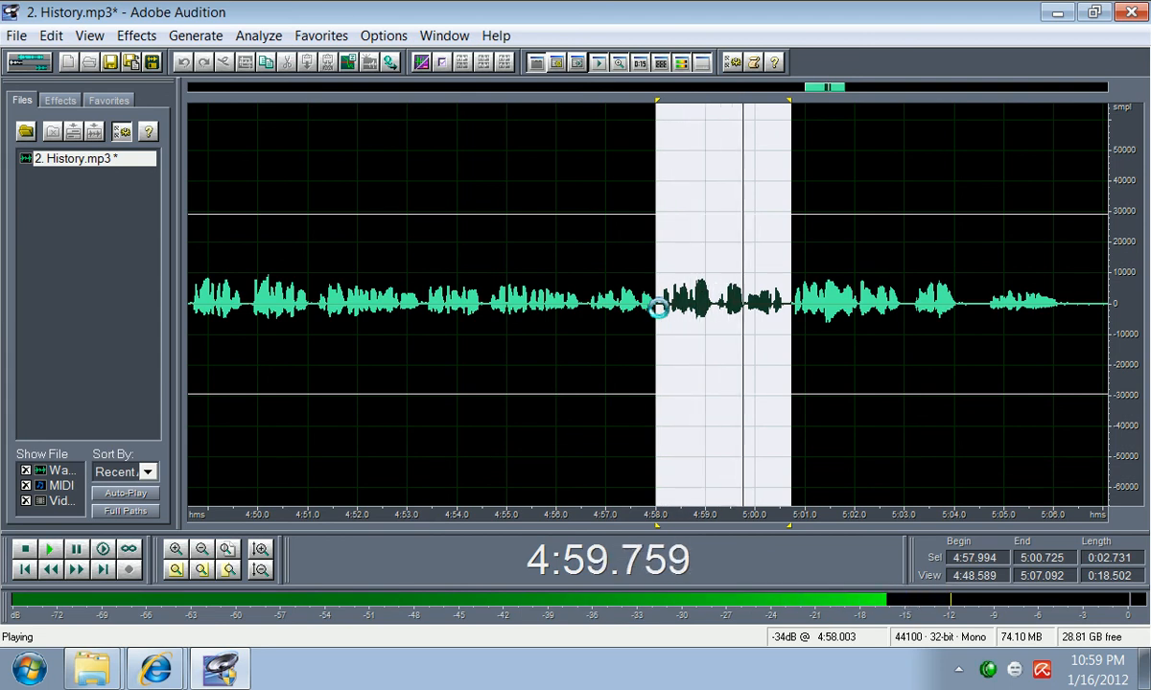
{"action": "key", "text": "Delete"}
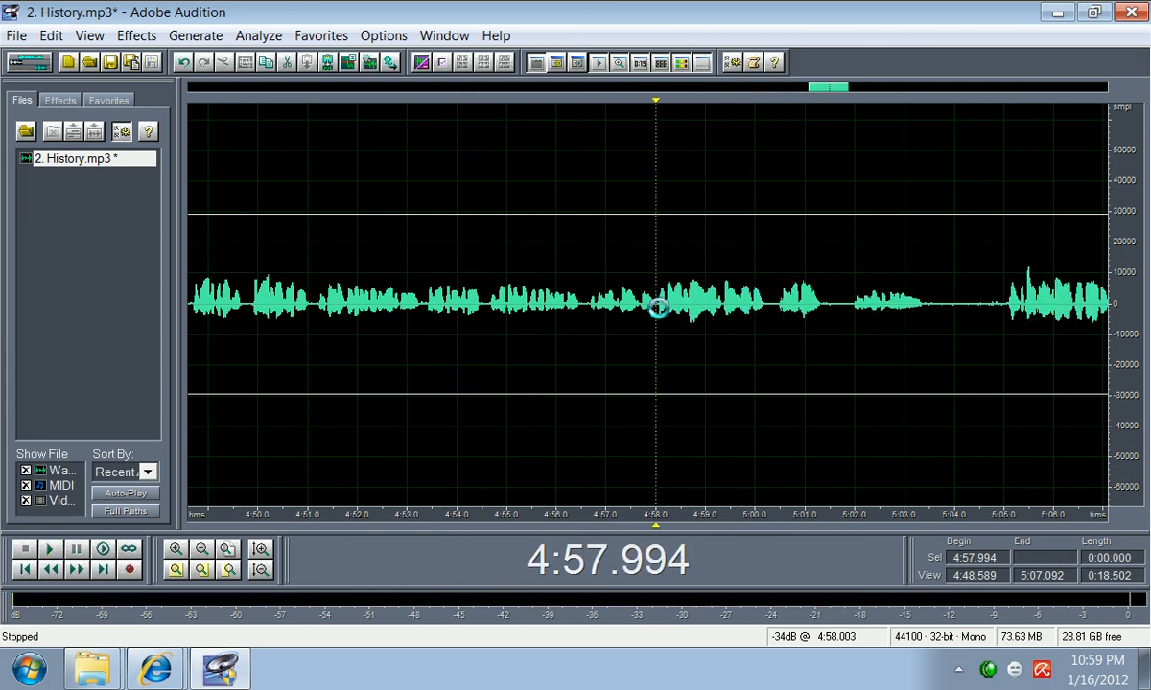
Step: Replay the speech from about 4:56.9, 4:56.5 and 4:55.6, and cut the phrase between 4:56.5 and 4:58.0
{"action": "key", "text": "space"}
{"action": "left_click", "coordinate": [603, 304]}
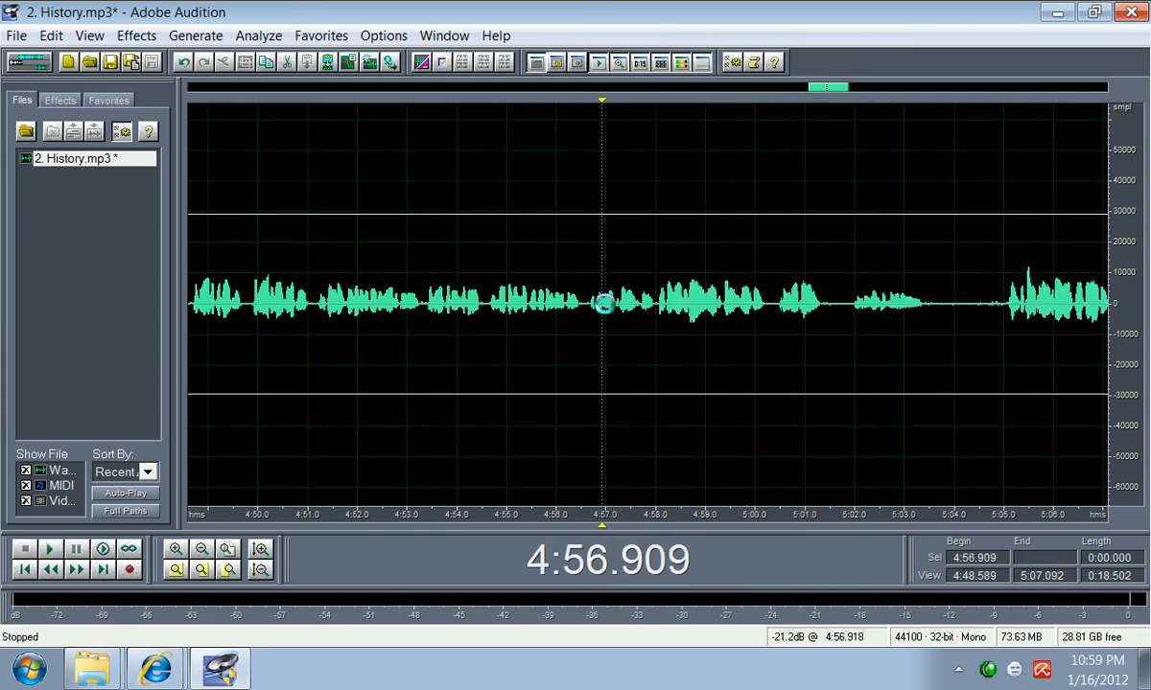
{"action": "key", "text": "space"}
{"action": "left_click", "coordinate": [575, 303]}
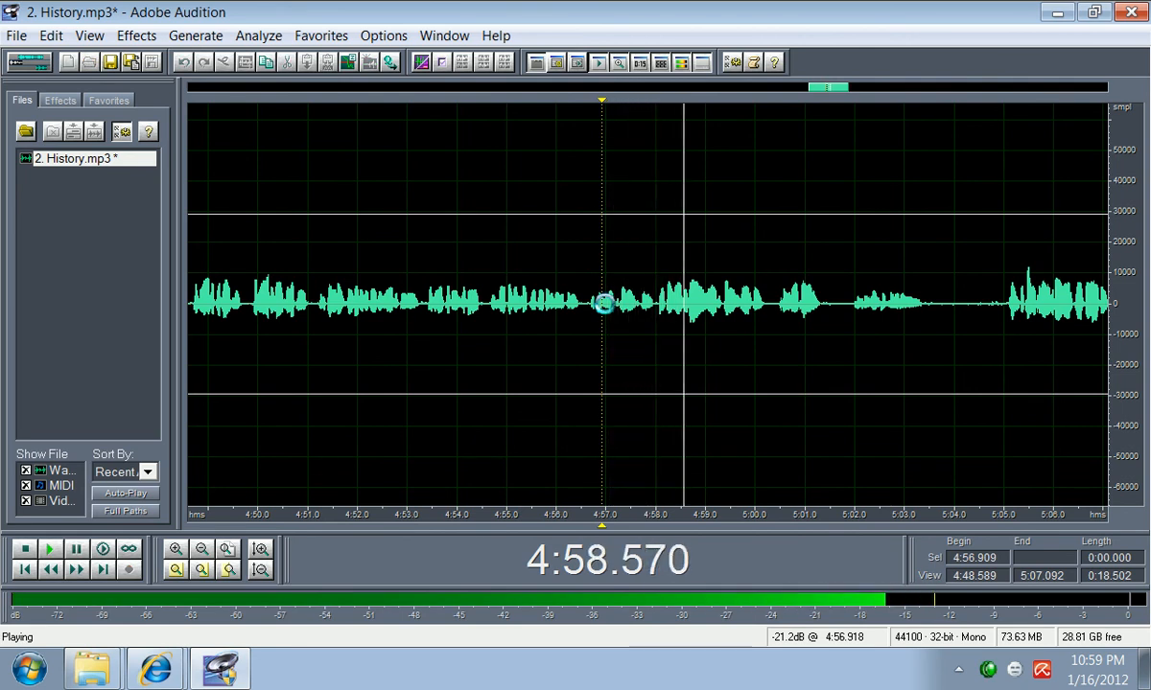
{"action": "key", "text": "space"}
{"action": "key", "text": "space"}
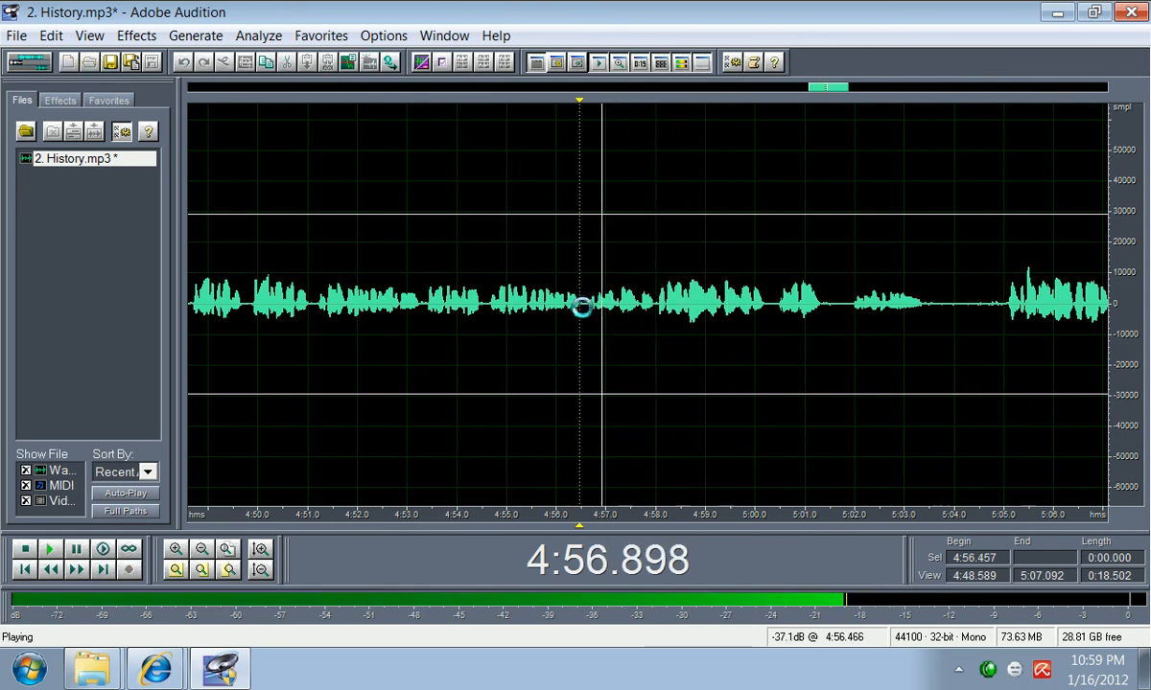
{"action": "left_click", "coordinate": [538, 306]}
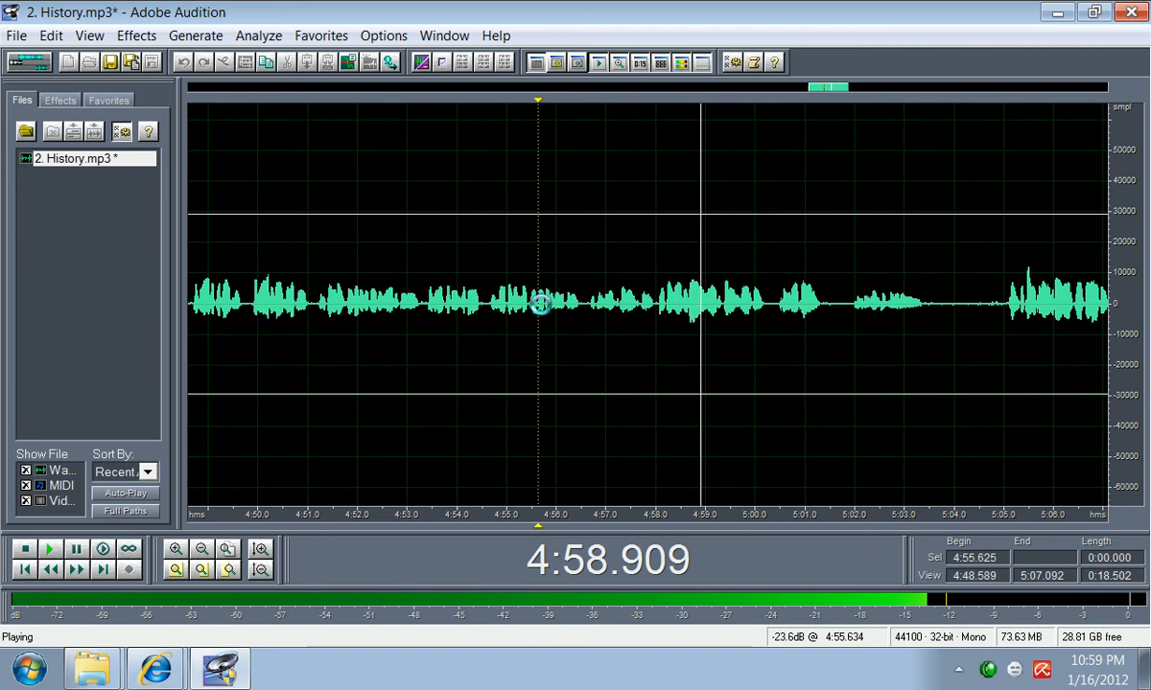
{"action": "key", "text": "space"}
{"action": "key", "text": "space"}
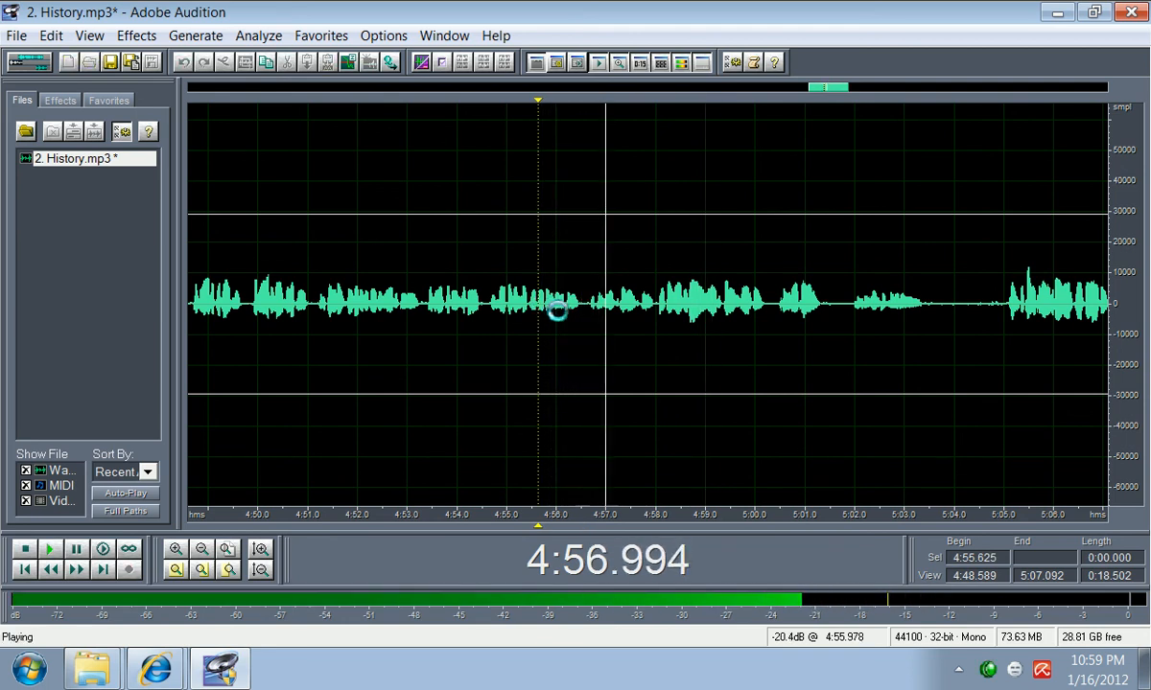
{"action": "key", "text": "space"}
{"action": "left_click_drag", "start_coordinate": [583, 305], "coordinate": [659, 327]}
{"action": "key", "text": "space"}
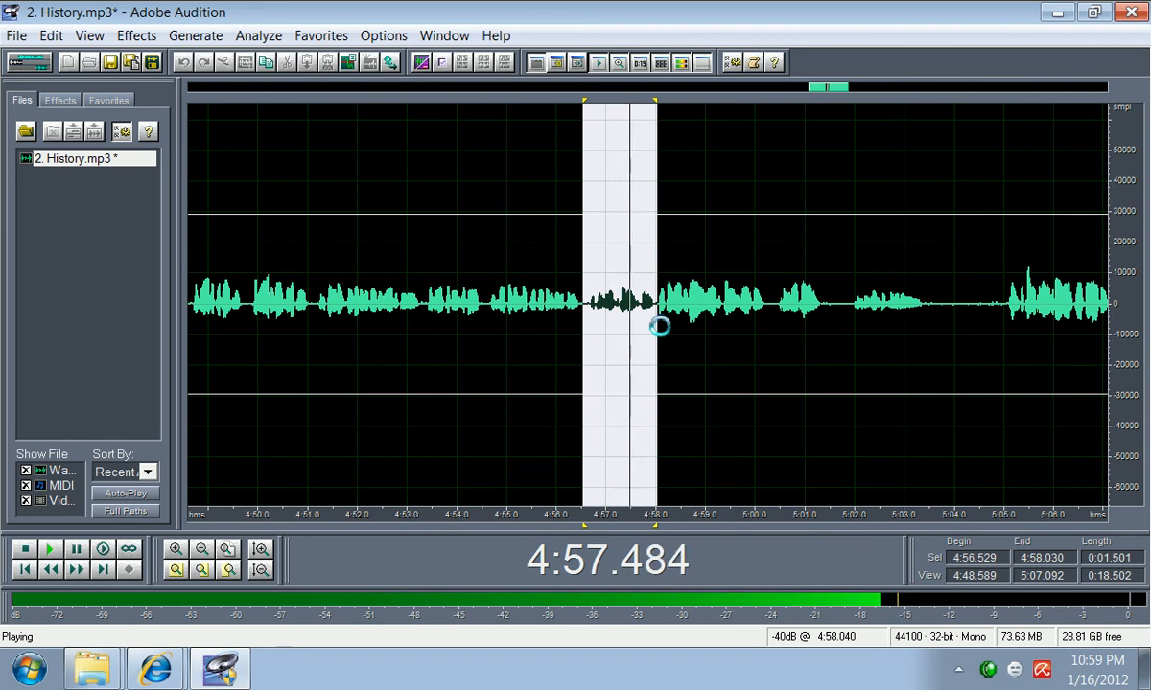
{"action": "key", "text": "Delete"}
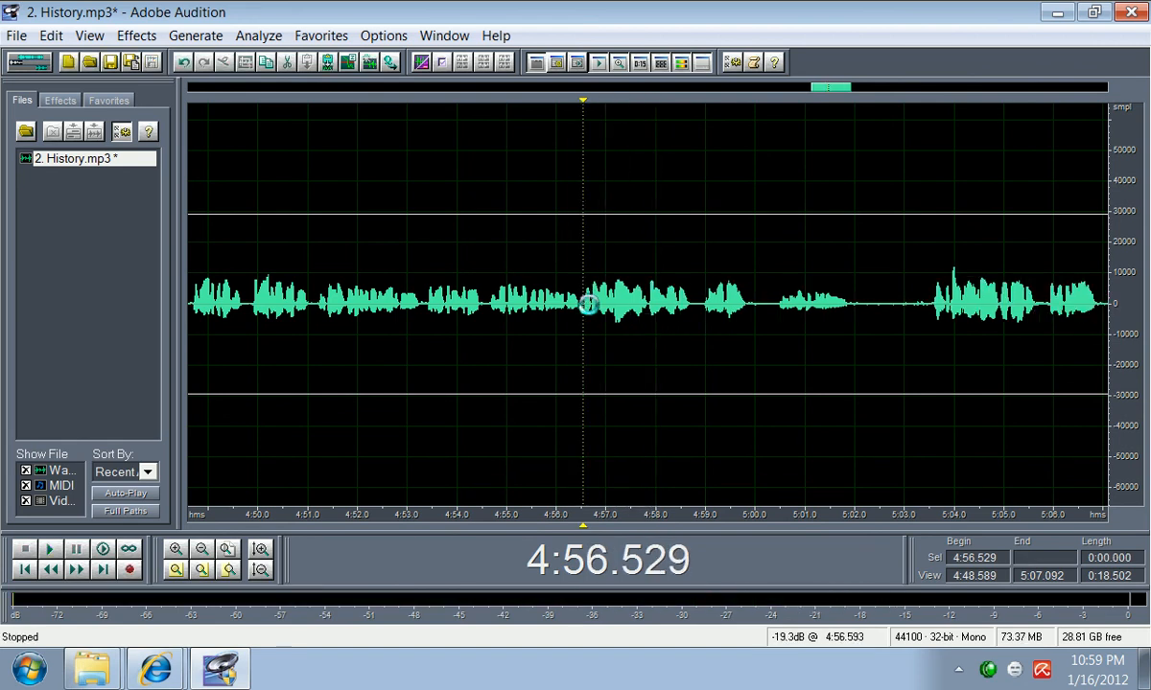
Step: Listen from about 4:56.0 and cut about 0.3 seconds of near-silence at 4:59.9
{"action": "key", "text": "space"}
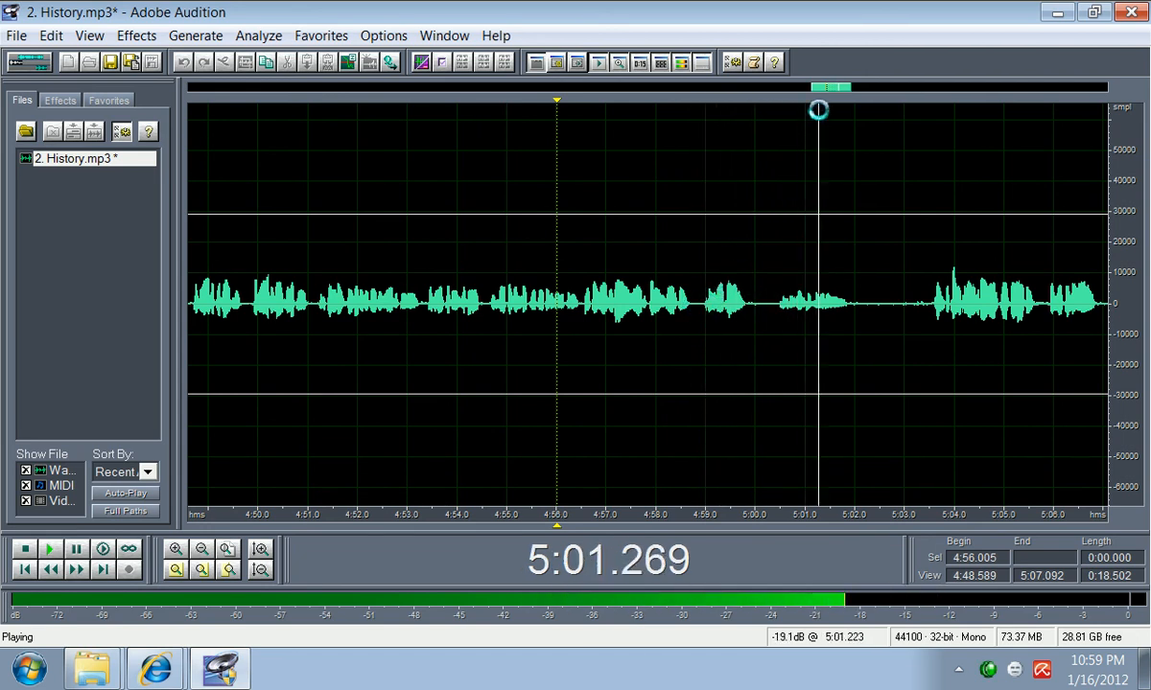
{"action": "left_click_drag", "start_coordinate": [818, 88], "coordinate": [830, 92]}
{"action": "key", "text": "space"}
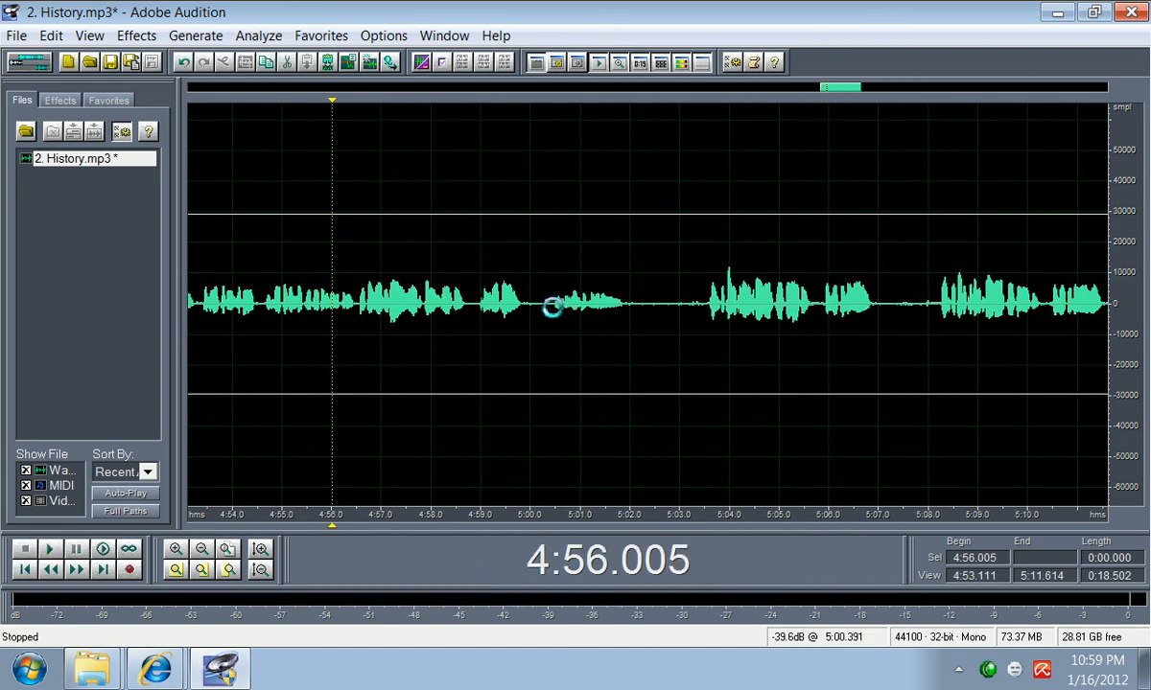
{"action": "mouse_move", "coordinate": [541, 307]}
{"action": "left_mouse_down"}
{"action": "mouse_move", "coordinate": [512, 305]}
{"action": "mouse_move", "coordinate": [528, 314]}
{"action": "left_mouse_up"}
{"action": "left_click", "coordinate": [530, 317]}
Step: Play on from 4:59.9 and cut about 1.4 seconds of near-silence at 5:01.7
{"action": "key", "text": "space"}
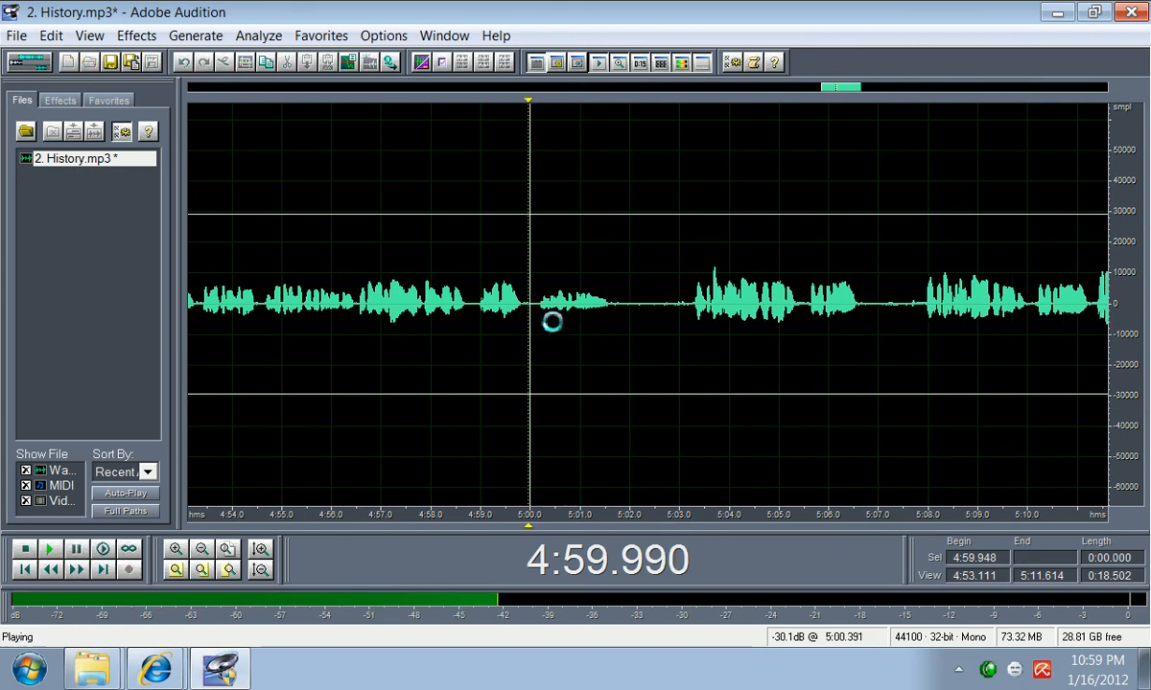
{"action": "key", "text": "space"}
{"action": "left_click_drag", "start_coordinate": [684, 310], "coordinate": [614, 319]}
{"action": "key", "text": "Delete"}
Step: Listen on from 5:01.7, audition the passage between about 5:01.6 and 5:06.4, and cut it
{"action": "key", "text": "space"}
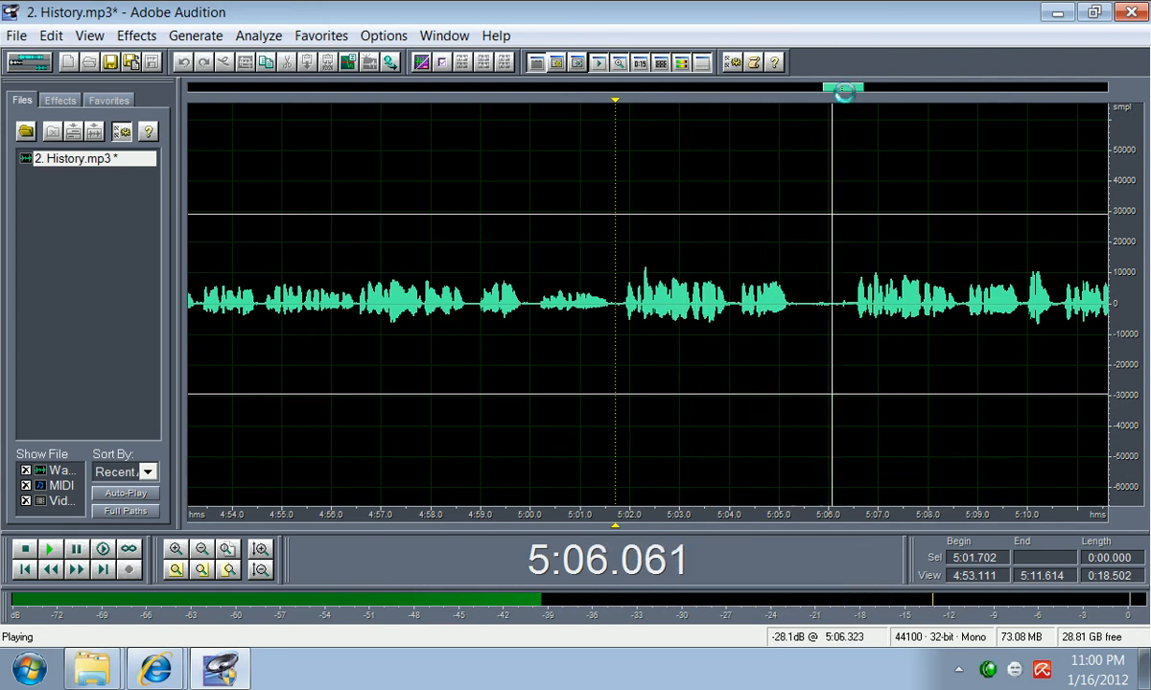
{"action": "key", "text": "space"}
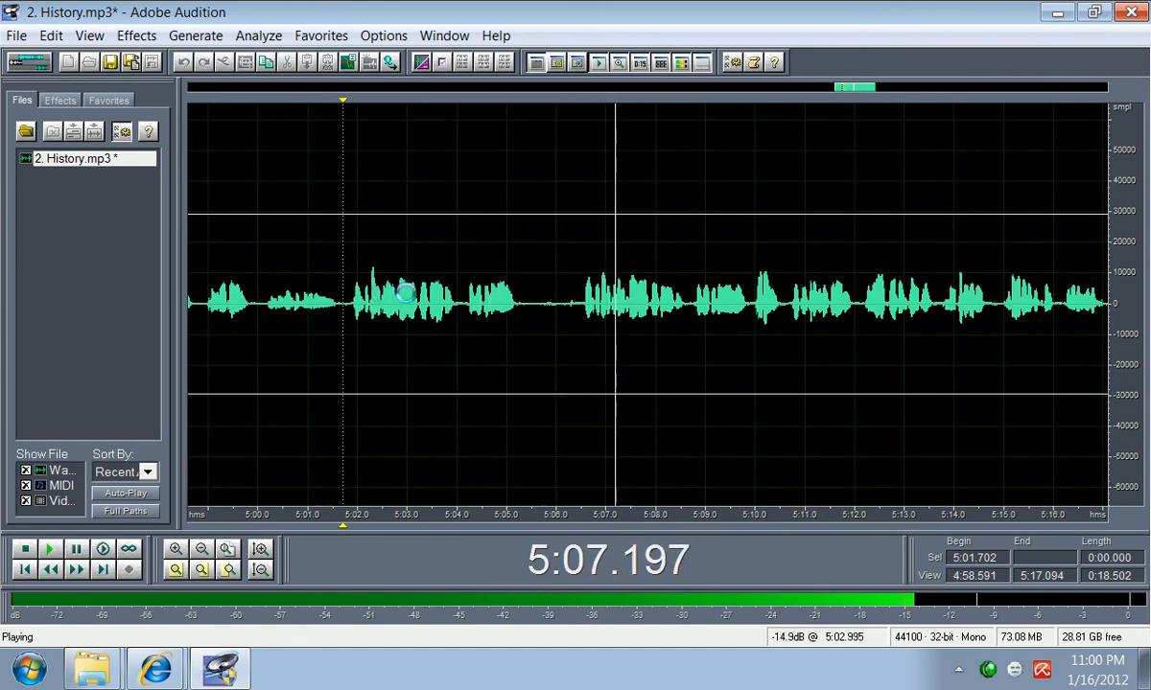
{"action": "key", "text": "space"}
{"action": "left_click_drag", "start_coordinate": [578, 307], "coordinate": [348, 313]}
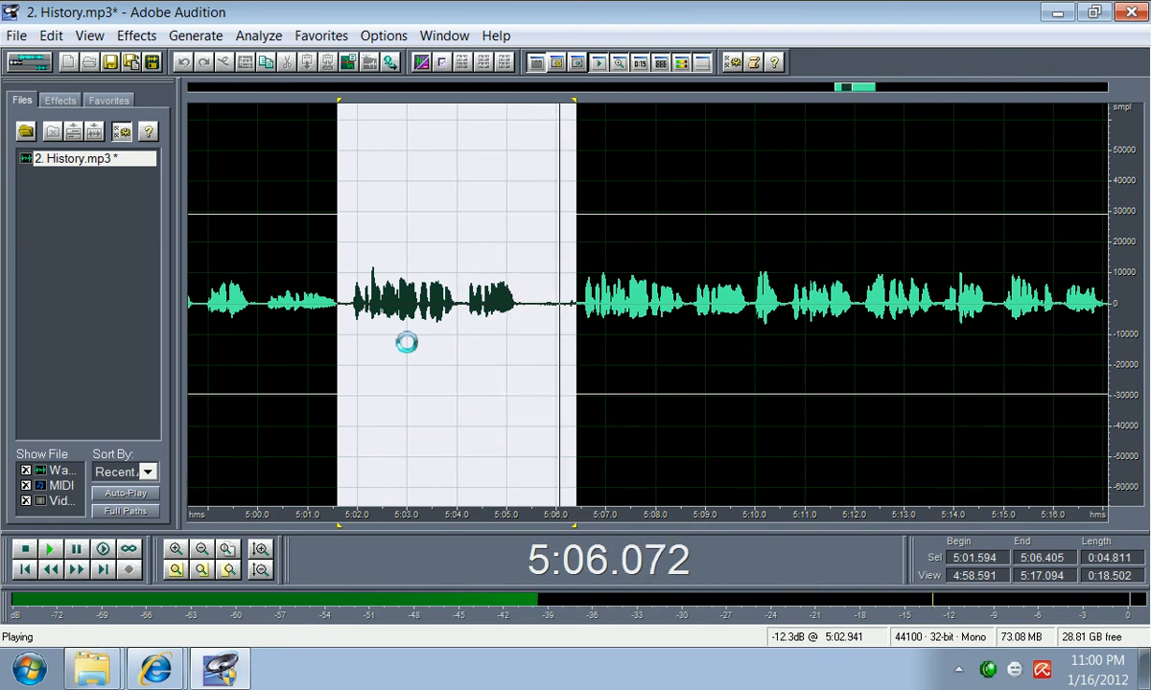
{"action": "key", "text": "Delete"}
Step: Play on from 5:01.6 and trim about 0.14 seconds of silence at 5:09.9
{"action": "key", "text": "space"}
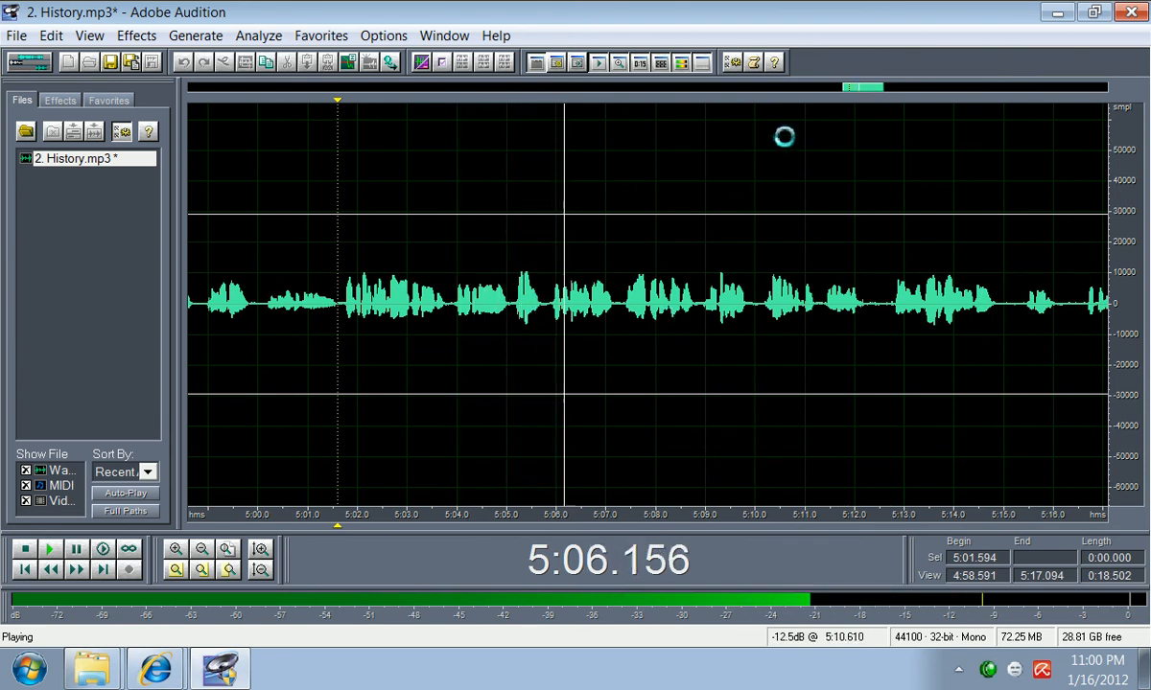
{"action": "left_click_drag", "start_coordinate": [872, 88], "coordinate": [889, 95]}
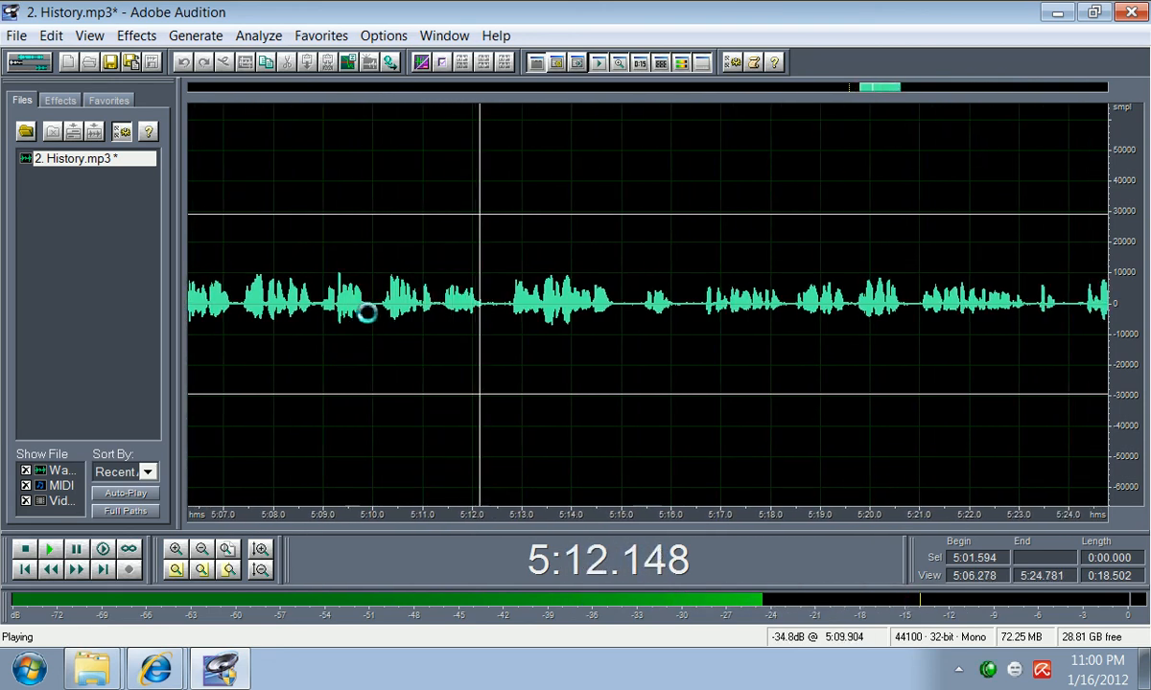
{"action": "key", "text": "space"}
{"action": "left_click_drag", "start_coordinate": [369, 309], "coordinate": [374, 309]}
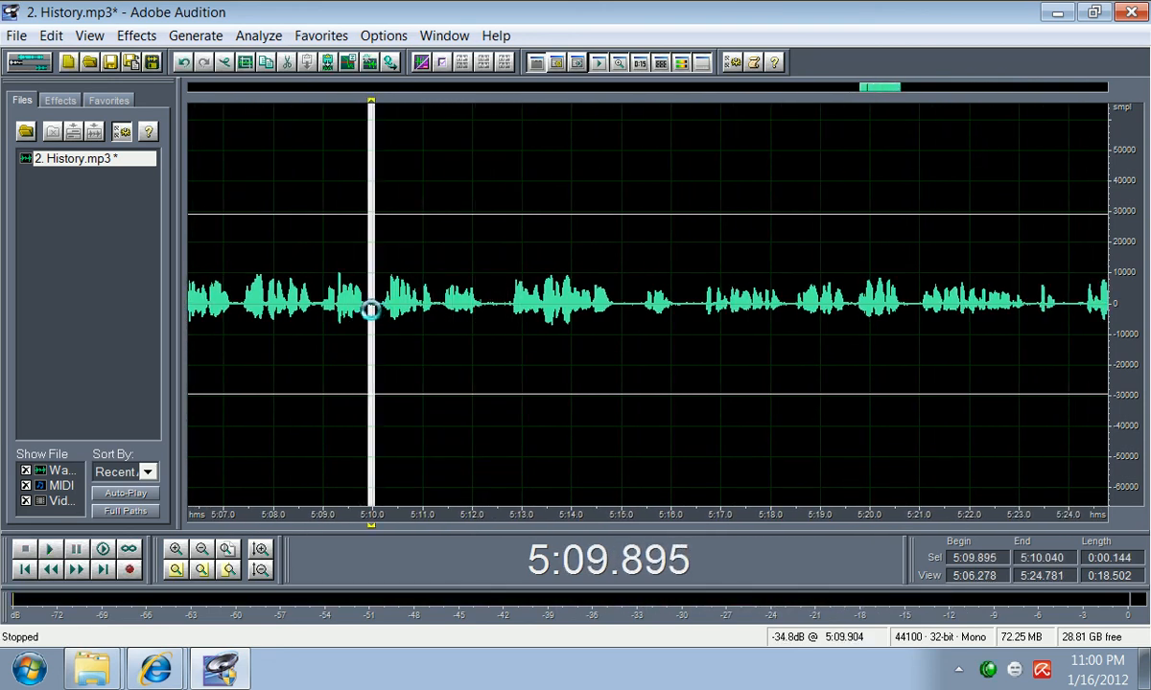
{"action": "left_click", "coordinate": [369, 309]}
Step: Listen twice from 5:09.9, then audition and cut the phrase between about 5:11.1 and 5:12.6
{"action": "key", "text": "space"}
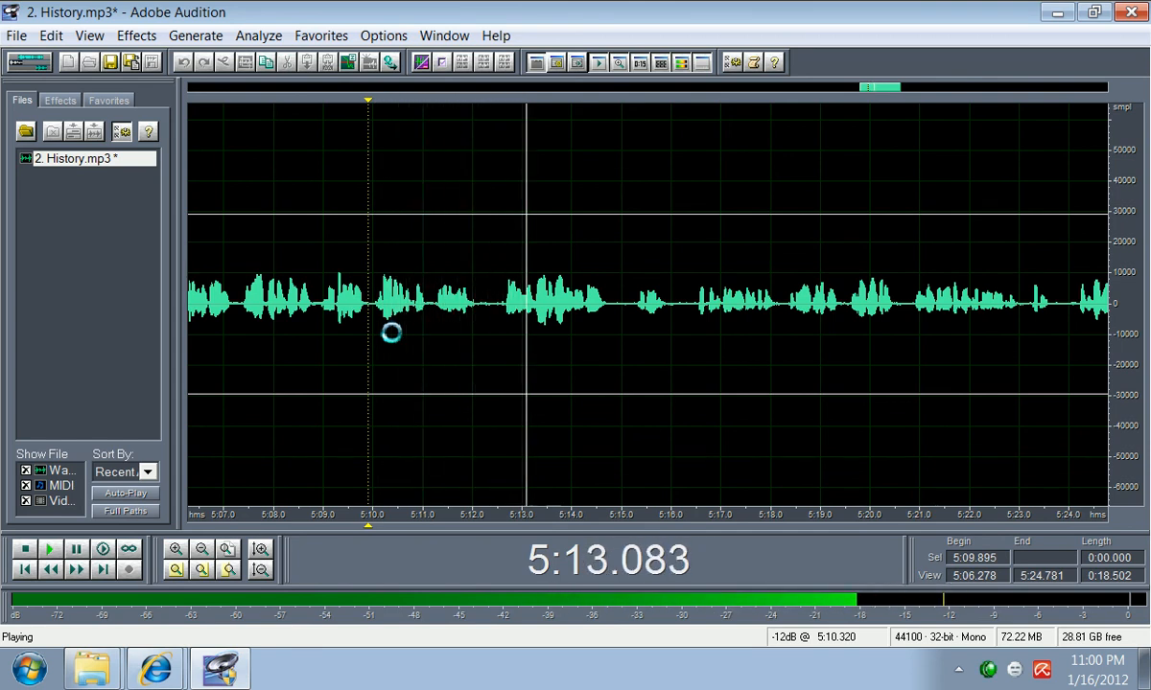
{"action": "key", "text": "space"}
{"action": "key", "text": "space"}
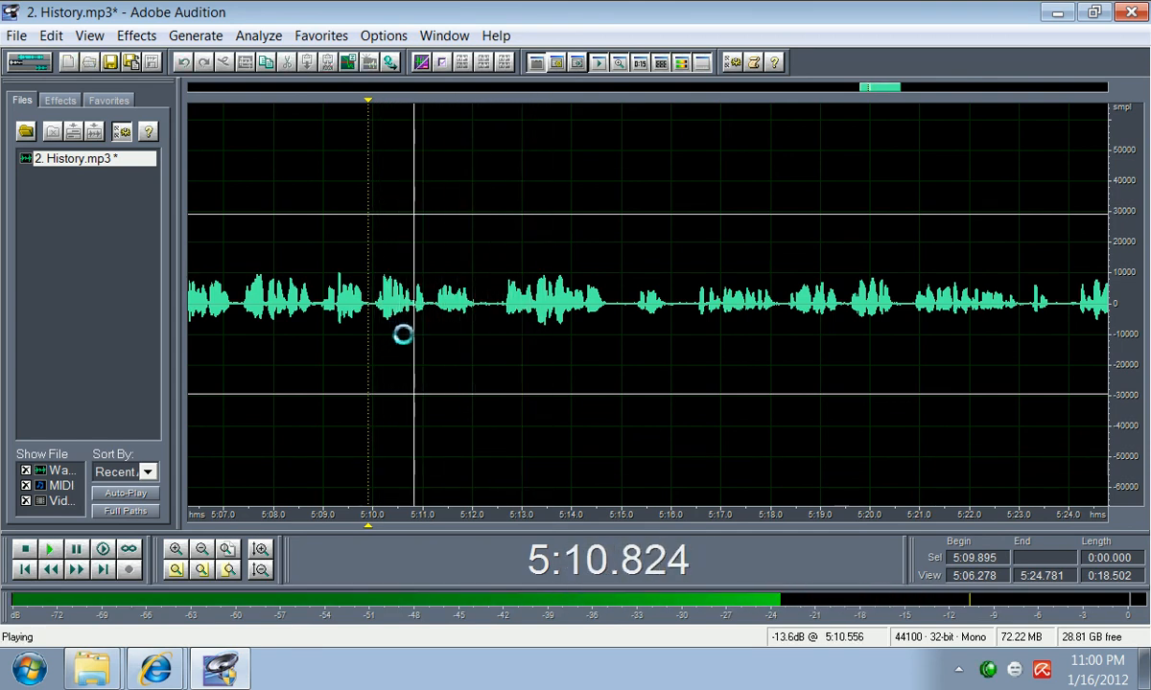
{"action": "key", "text": "space"}
{"action": "left_click_drag", "start_coordinate": [428, 312], "coordinate": [502, 333]}
{"action": "key", "text": "space"}
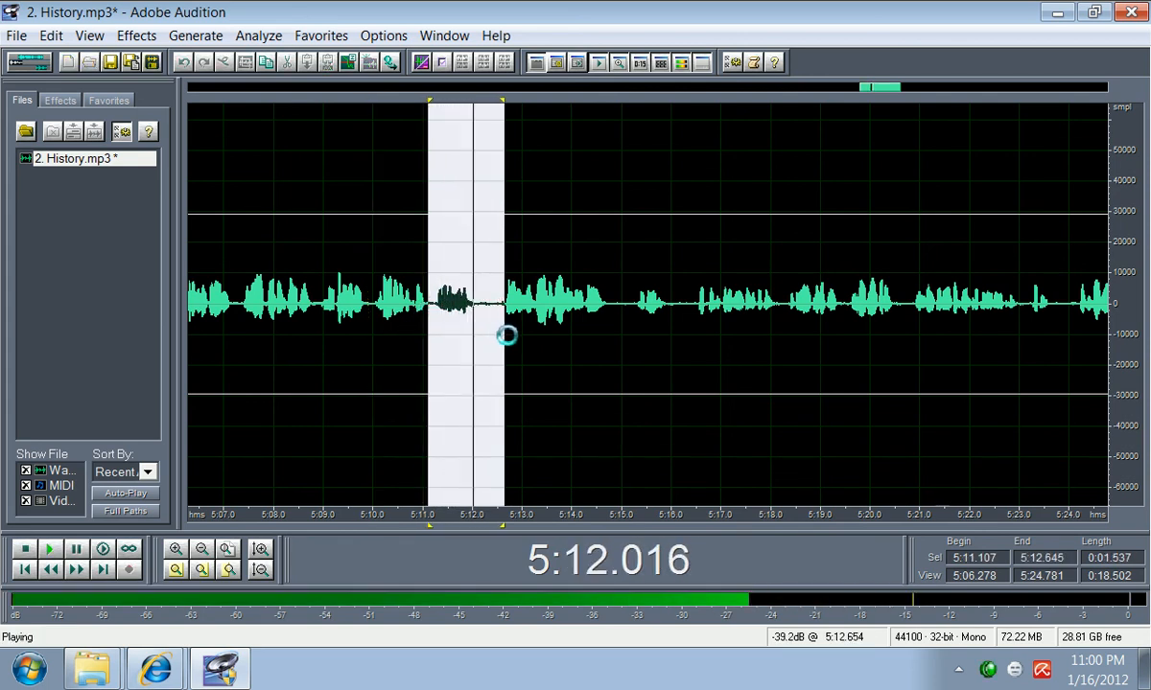
{"action": "key", "text": "Delete"}
Step: Play on from 5:11.1 and cut about 0.5 seconds of silence at 5:13.2
{"action": "key", "text": "space"}
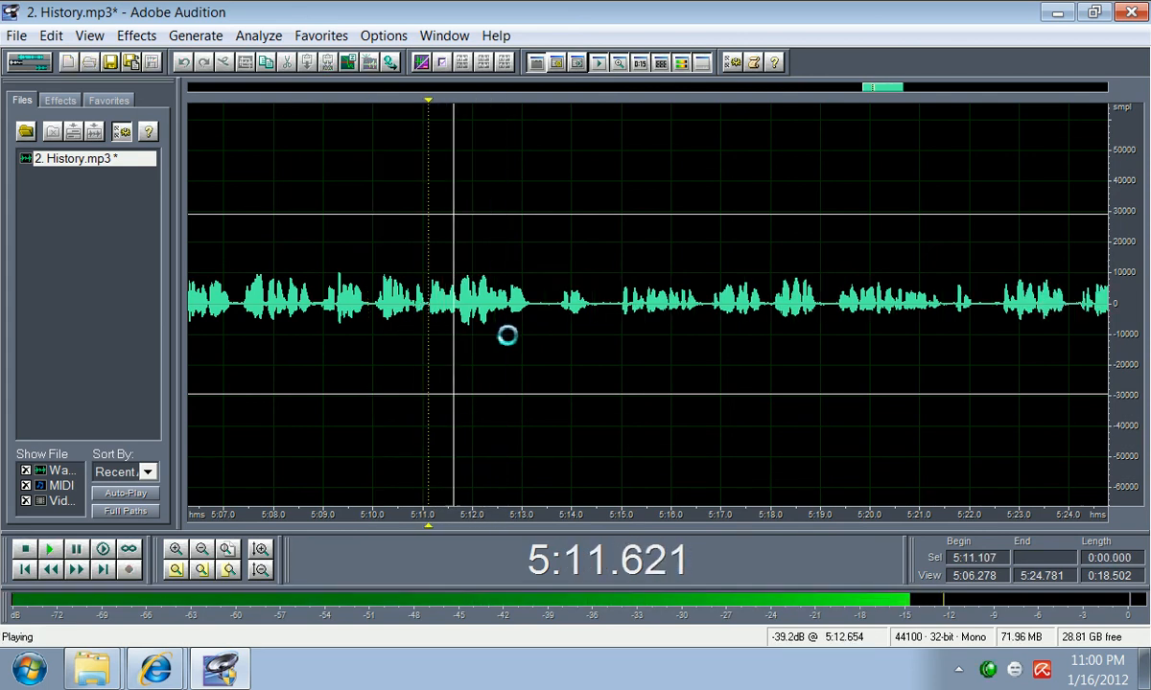
{"action": "key", "text": "space"}
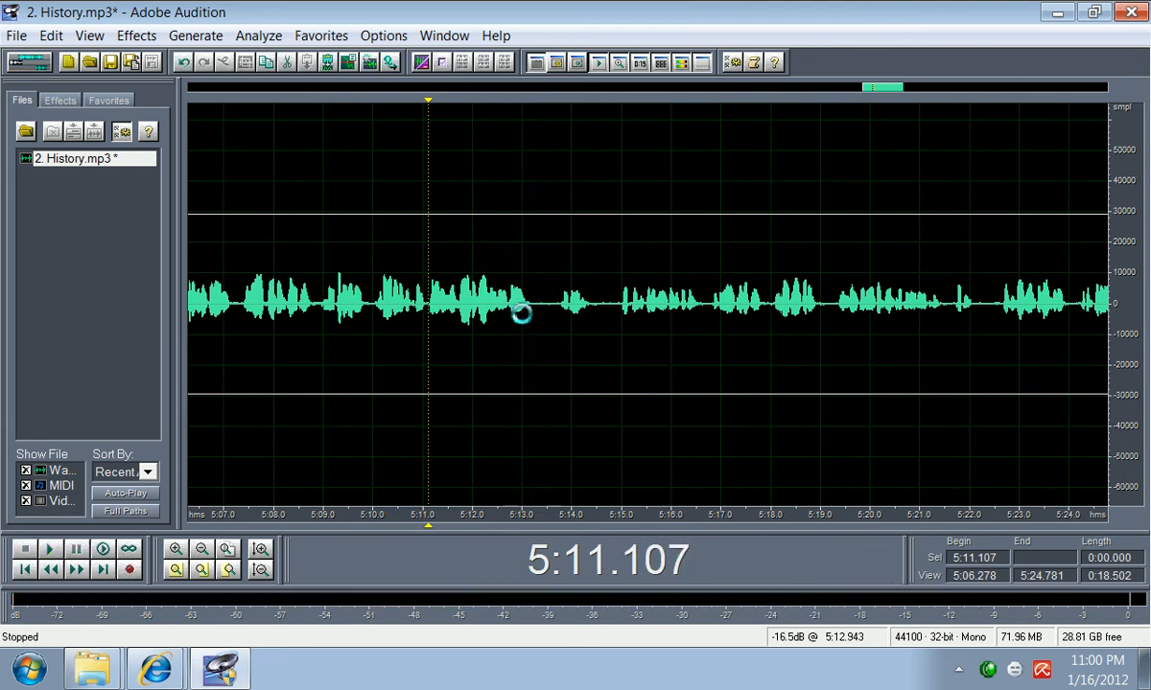
{"action": "left_click_drag", "start_coordinate": [535, 306], "coordinate": [557, 317]}
{"action": "key", "text": "Delete"}
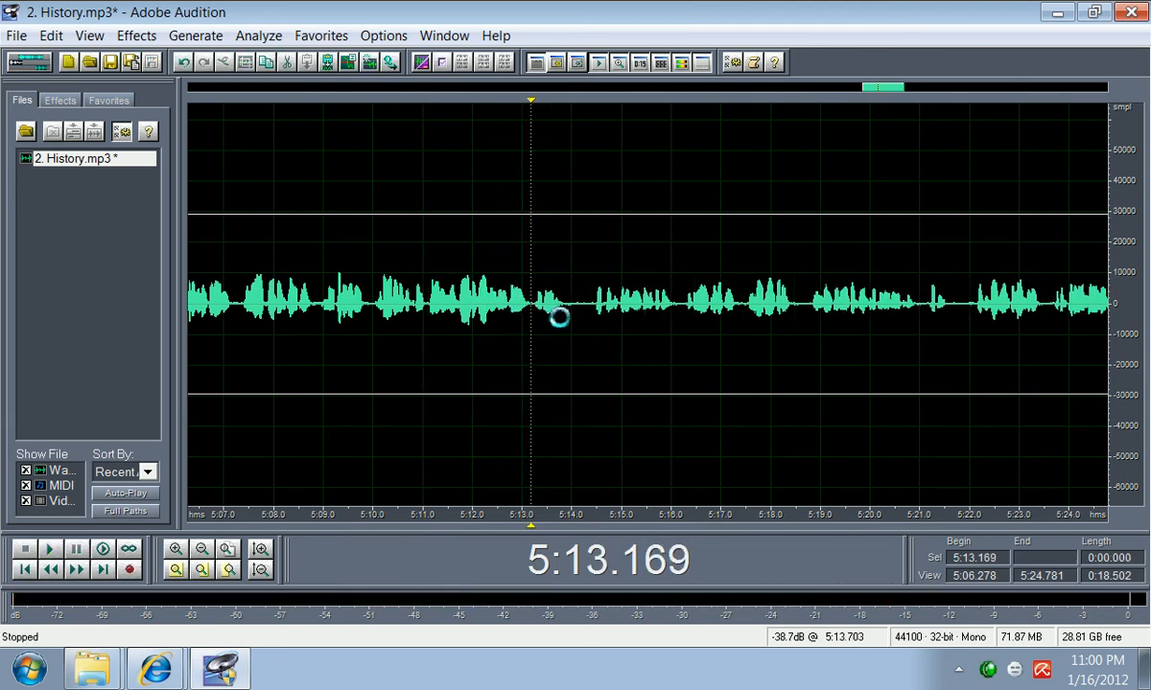
Step: Listen from 5:13.2 and cut about 0.56 seconds of silence at 5:13.8
{"action": "key", "text": "space"}
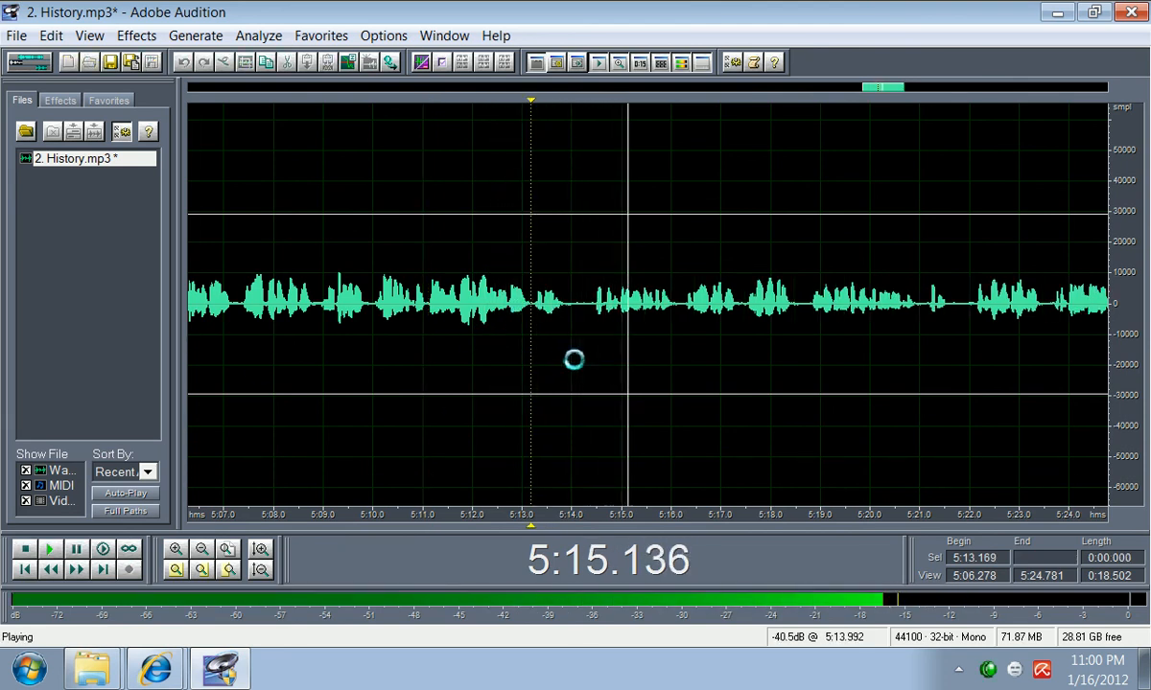
{"action": "key", "text": "space"}
{"action": "left_click_drag", "start_coordinate": [564, 306], "coordinate": [591, 313]}
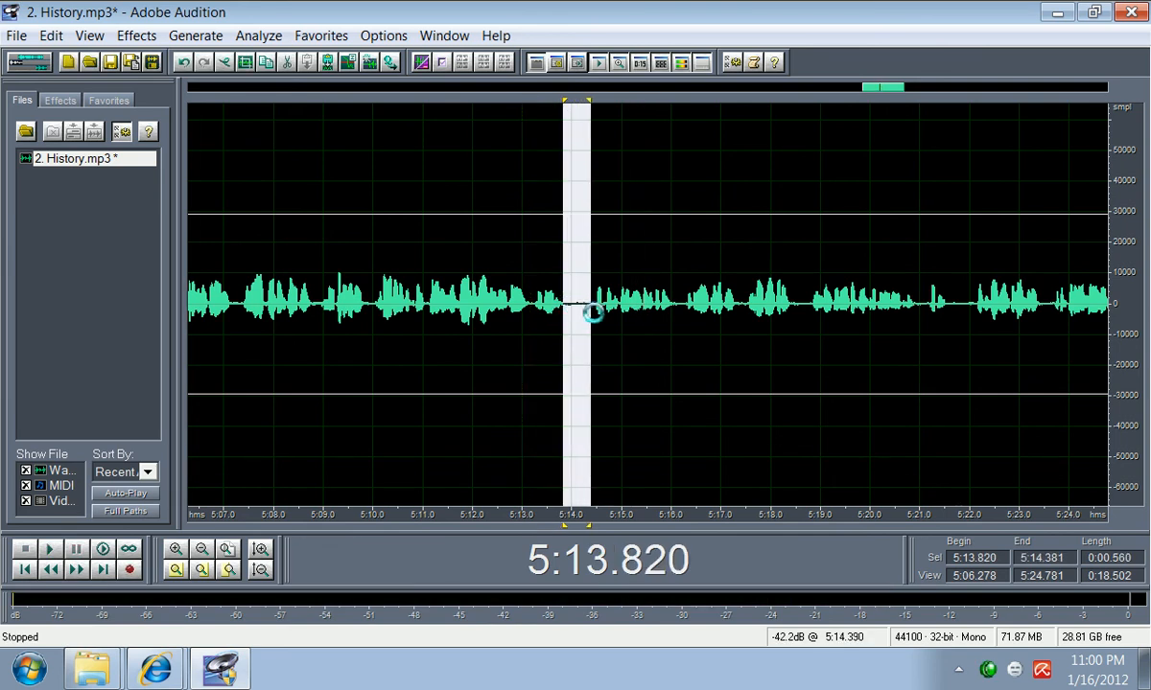
{"action": "key", "text": "Delete"}
Step: Play on from 5:13.8 and trim the short silent pauses between about 5:15.5 and 5:17.8
{"action": "key", "text": "space"}
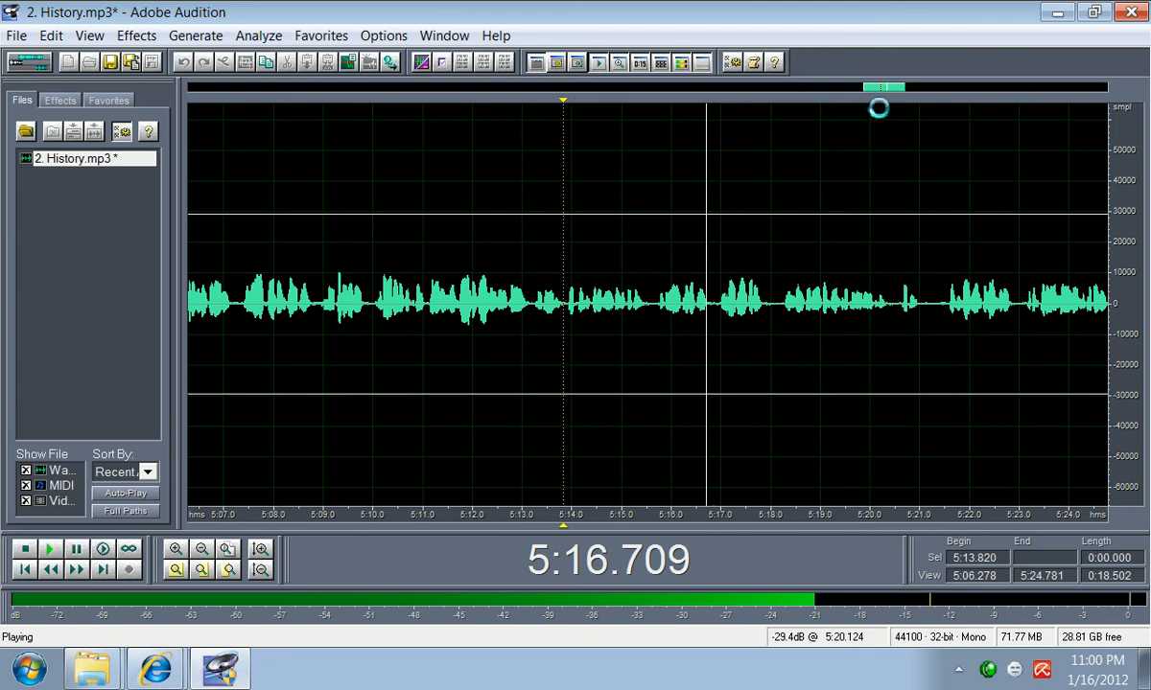
{"action": "left_click_drag", "start_coordinate": [883, 89], "coordinate": [893, 89]}
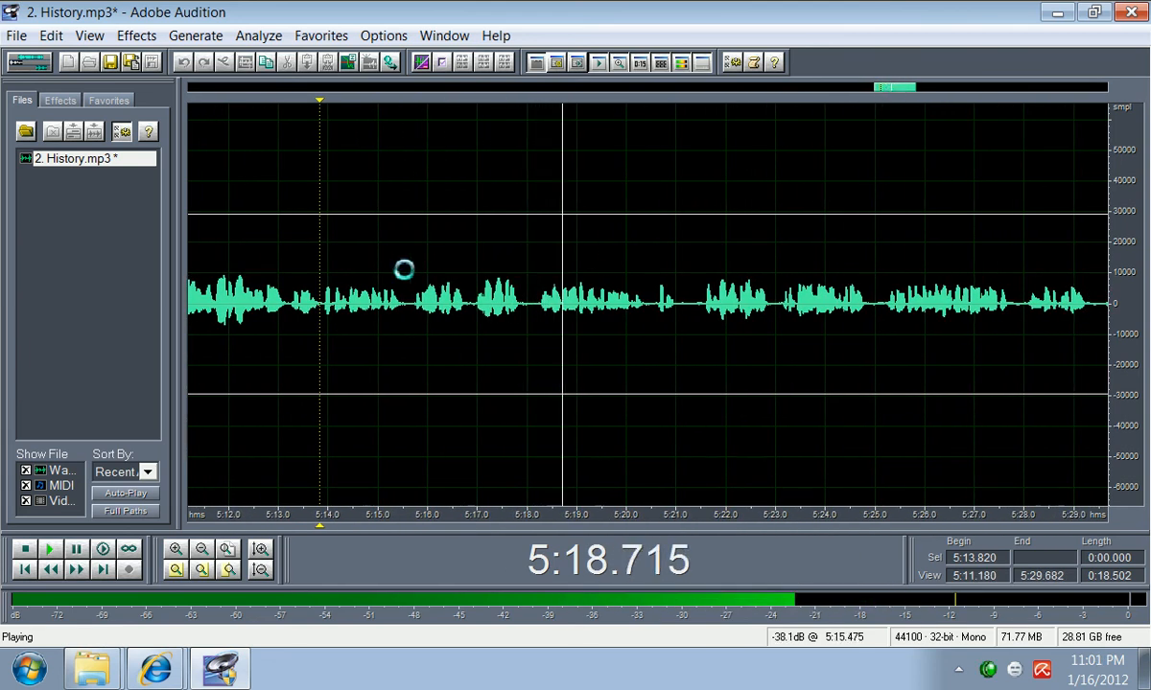
{"action": "left_click_drag", "start_coordinate": [408, 308], "coordinate": [522, 308]}
{"action": "key", "text": "Delete"}
{"action": "key", "text": "Delete"}
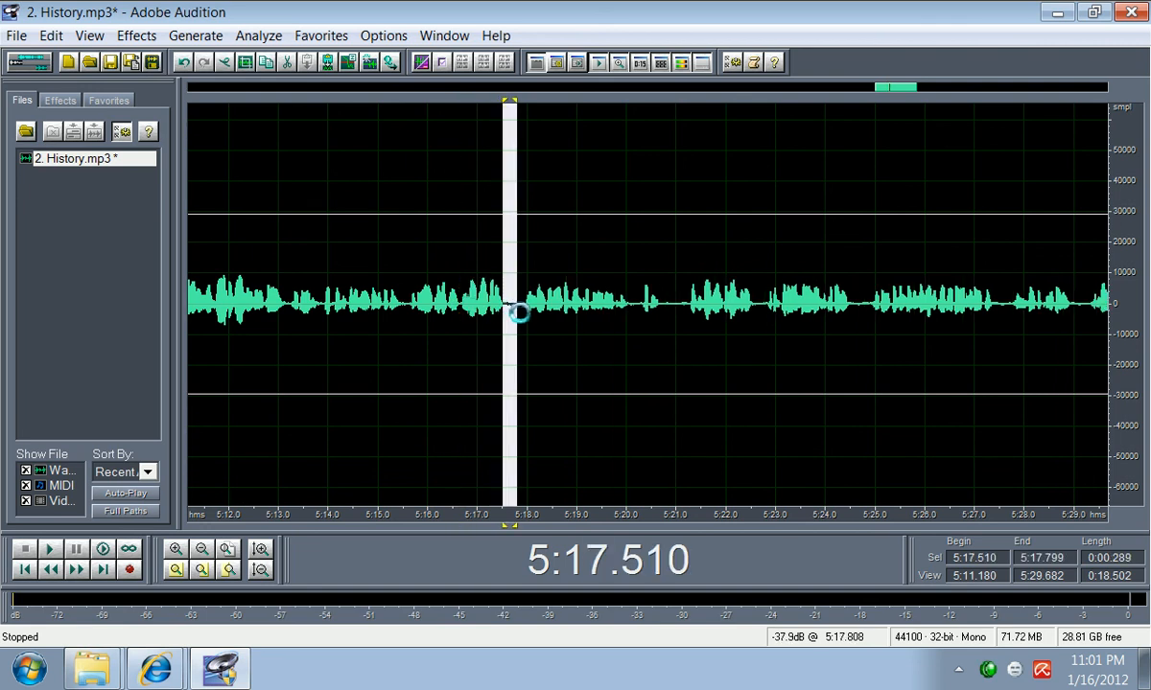
{"action": "key", "text": "Delete"}
Step: Listen from 5:15.5 and again from 5:19.8, then cut the isolated sound between about 5:19.8 and 5:20.9
{"action": "left_click", "coordinate": [404, 305]}
{"action": "key", "text": "space"}
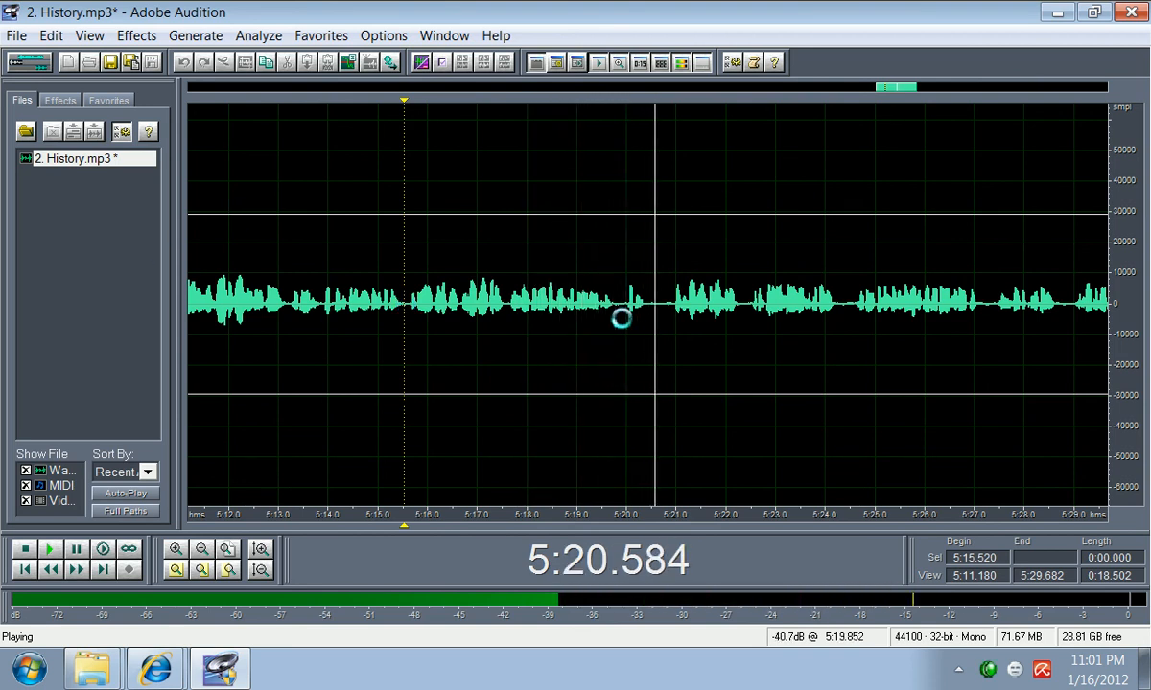
{"action": "key", "text": "space"}
{"action": "key", "text": "space"}
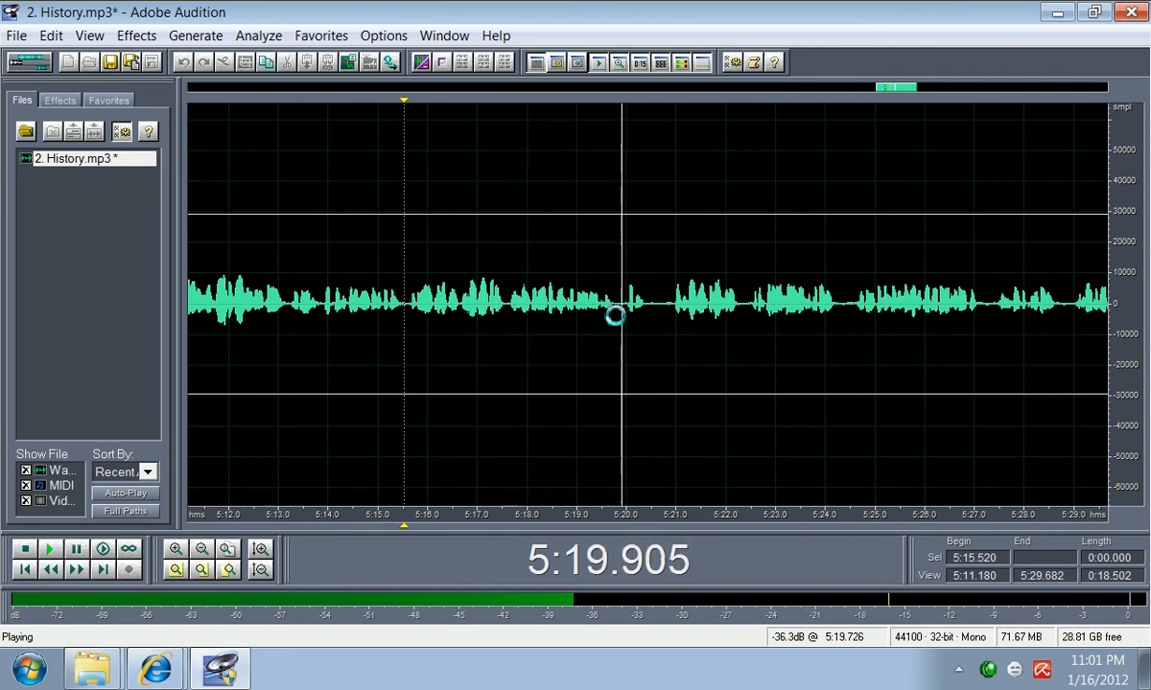
{"action": "key", "text": "space"}
{"action": "key", "text": "space"}
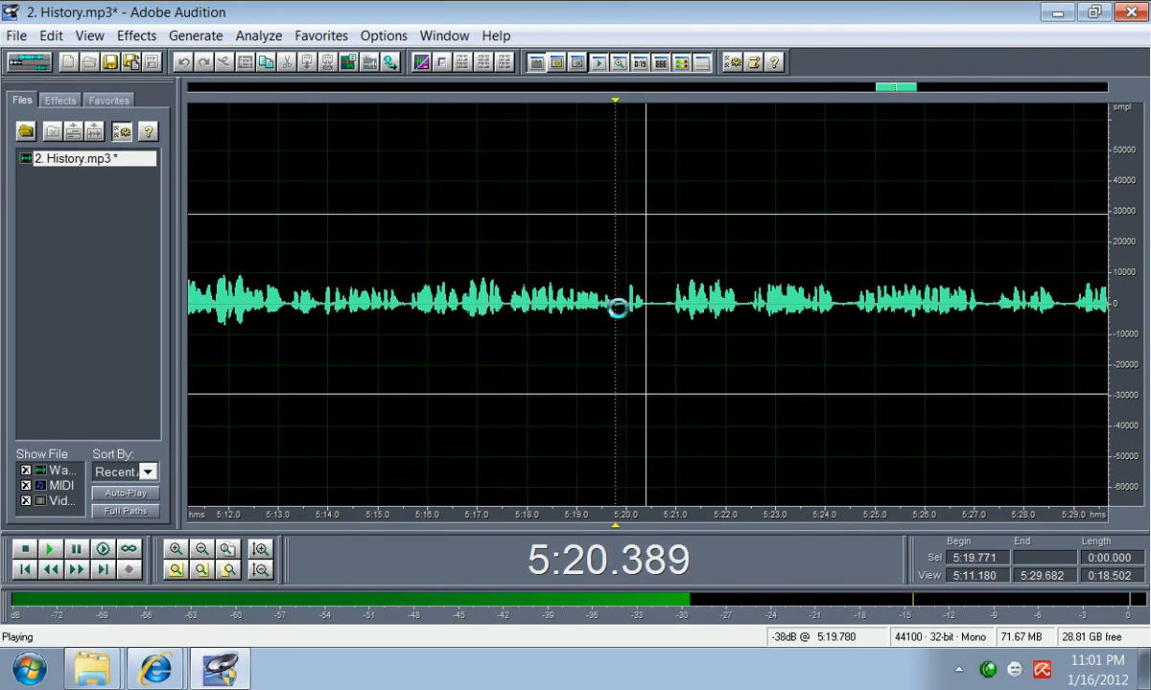
{"action": "key", "text": "space"}
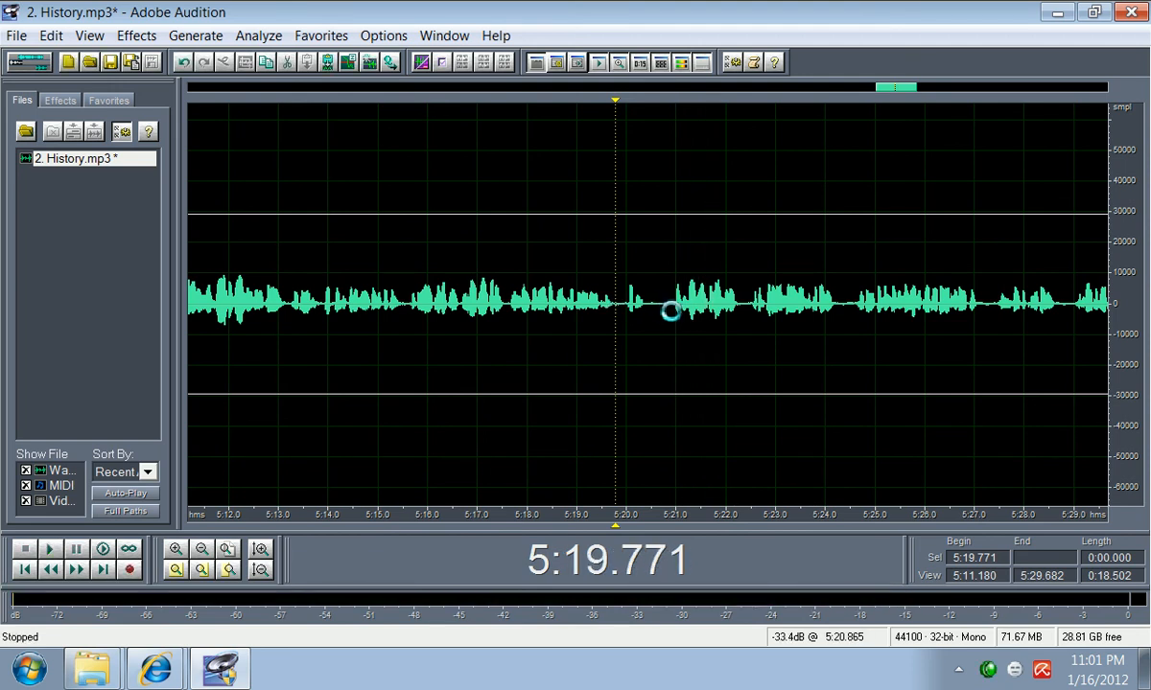
{"action": "left_click_drag", "start_coordinate": [670, 311], "coordinate": [625, 313]}
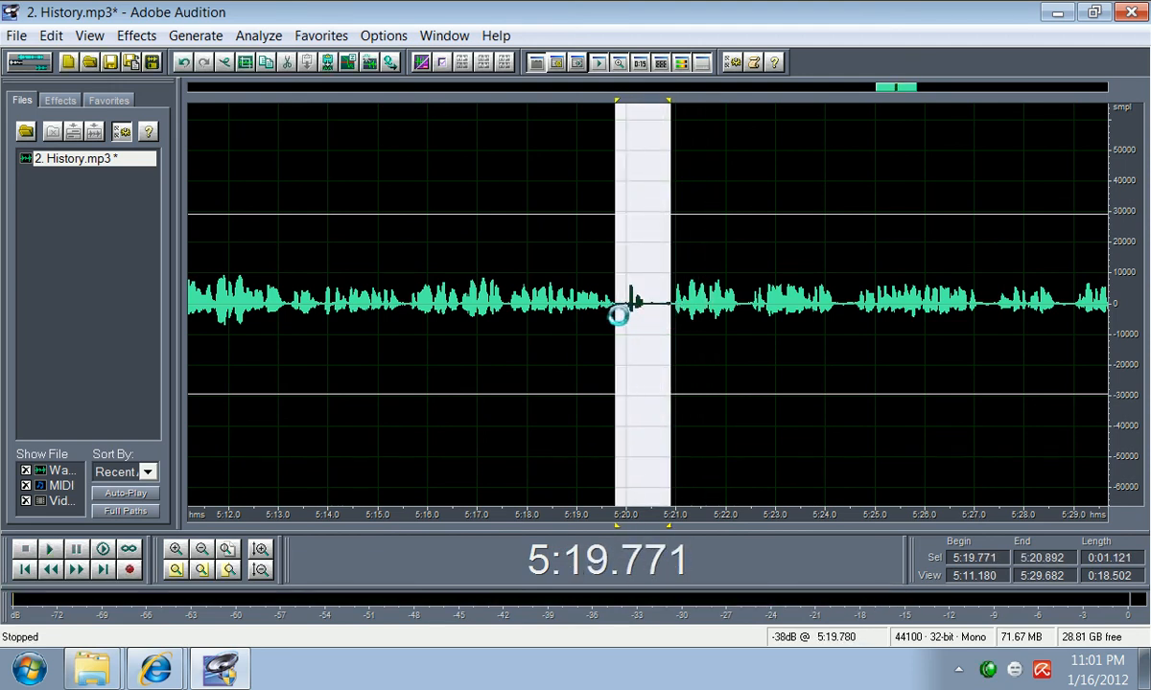
{"action": "key", "text": "Delete"}
Step: Play on from 5:19.8 and trim the silent pauses at about 5:21.1 and 5:23.0
{"action": "key", "text": "space"}
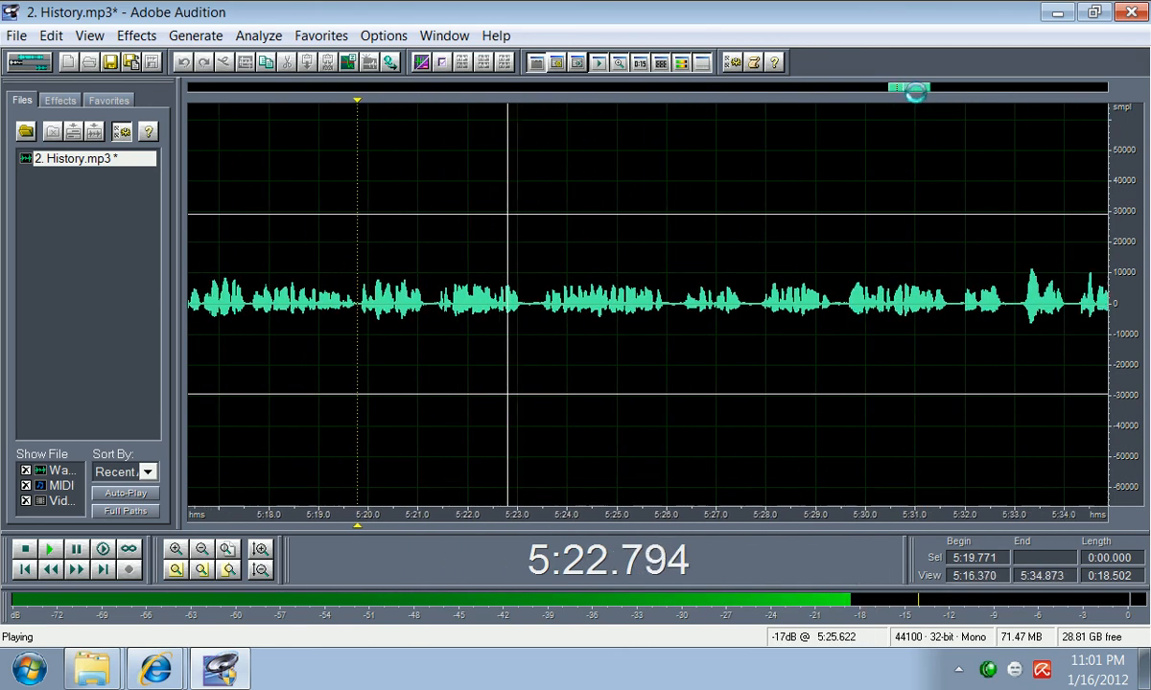
{"action": "key", "text": "space"}
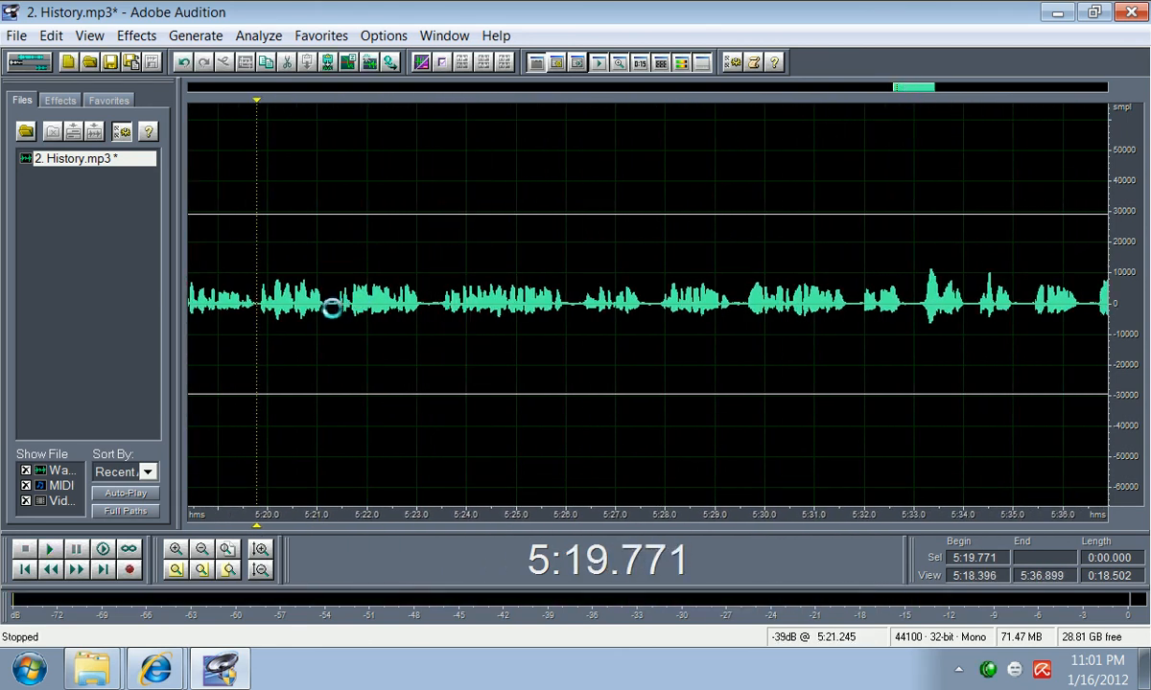
{"action": "left_click", "coordinate": [326, 305]}
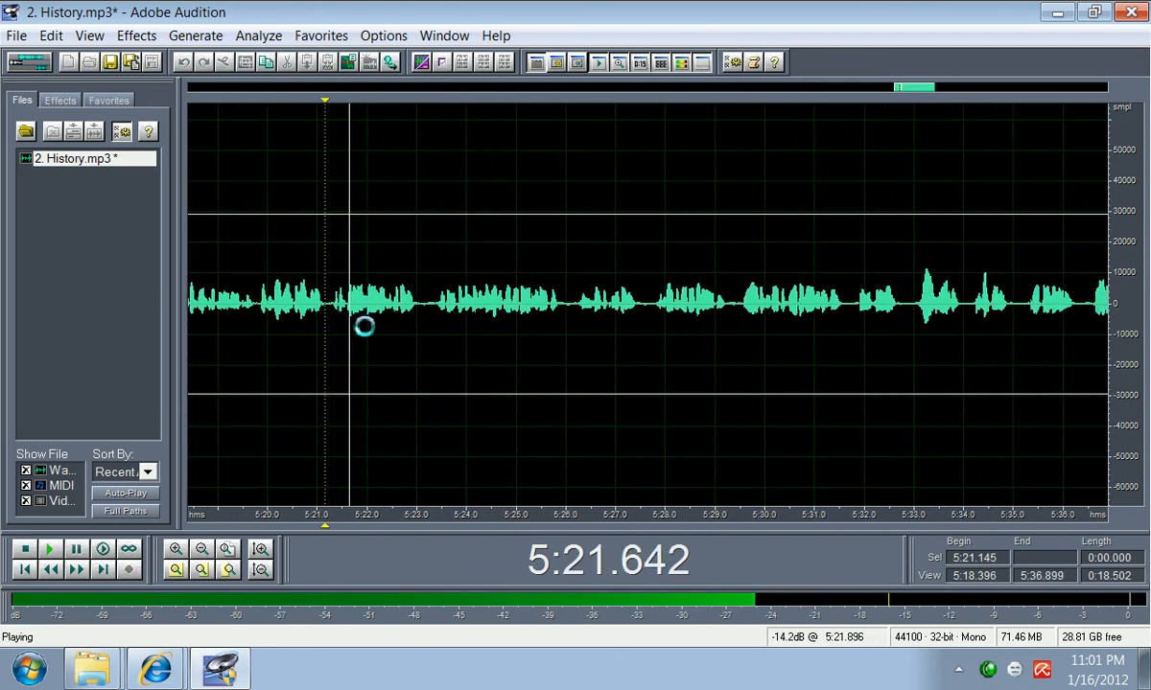
{"action": "key", "text": "space"}
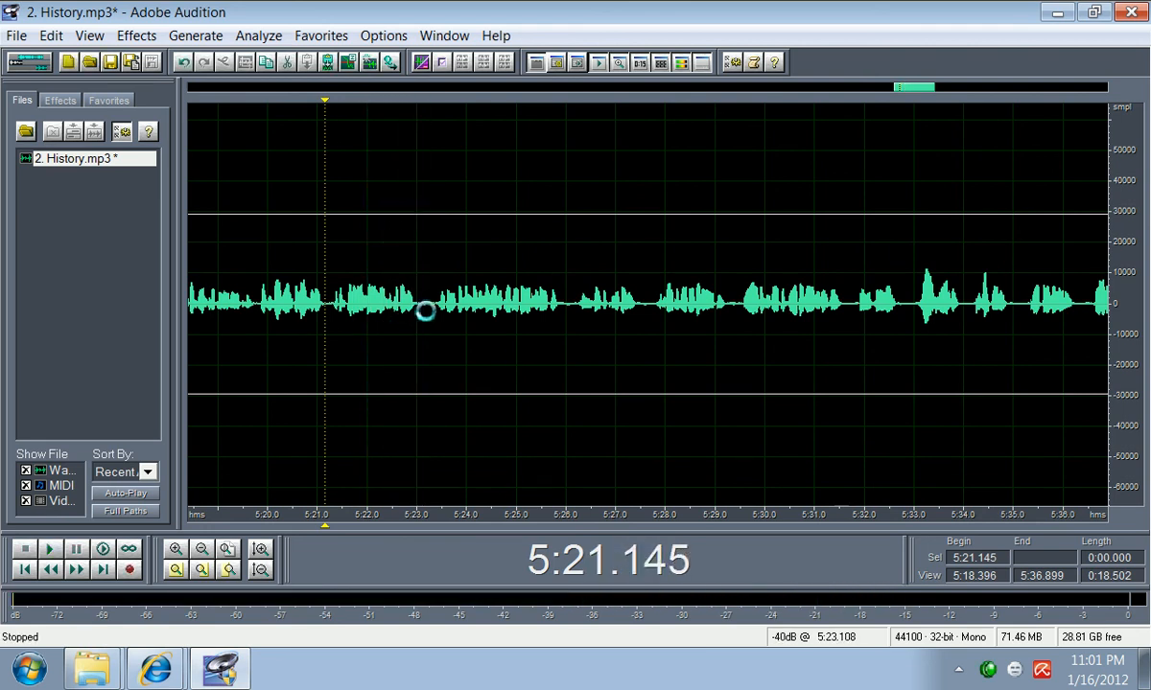
{"action": "left_click_drag", "start_coordinate": [415, 314], "coordinate": [433, 314]}
{"action": "key", "text": "Delete"}
Step: Play on from 5:23.0 and trim the silent pauses at about 5:25.5 and 5:26.8
{"action": "key", "text": "space"}
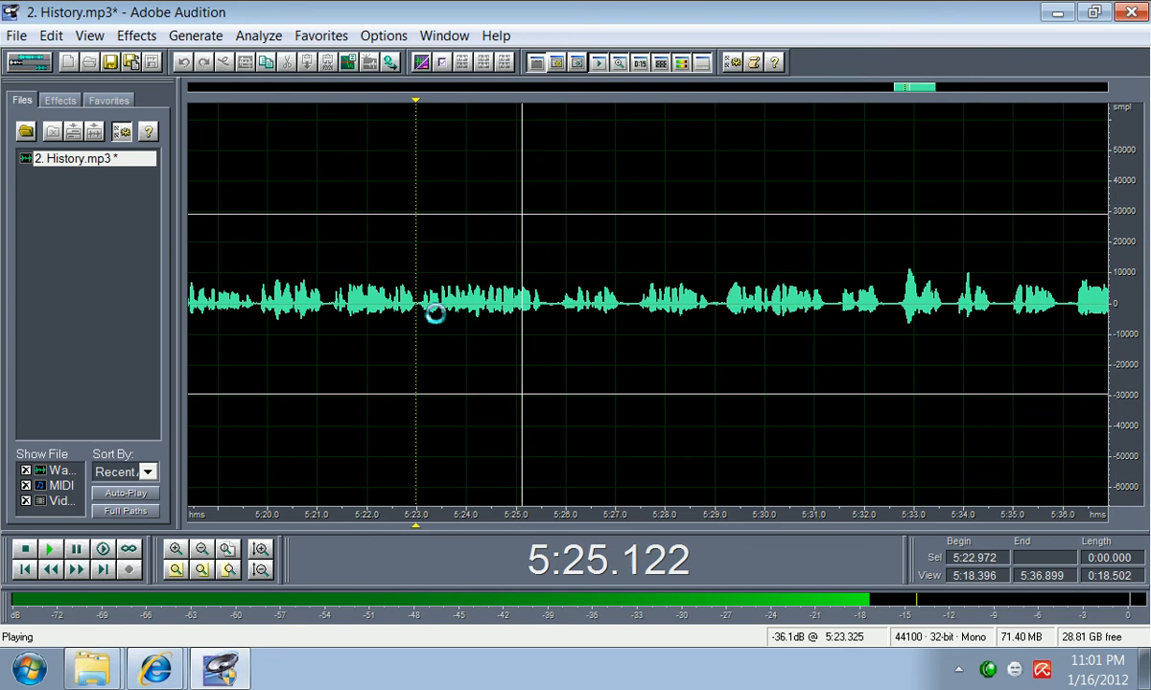
{"action": "key", "text": "space"}
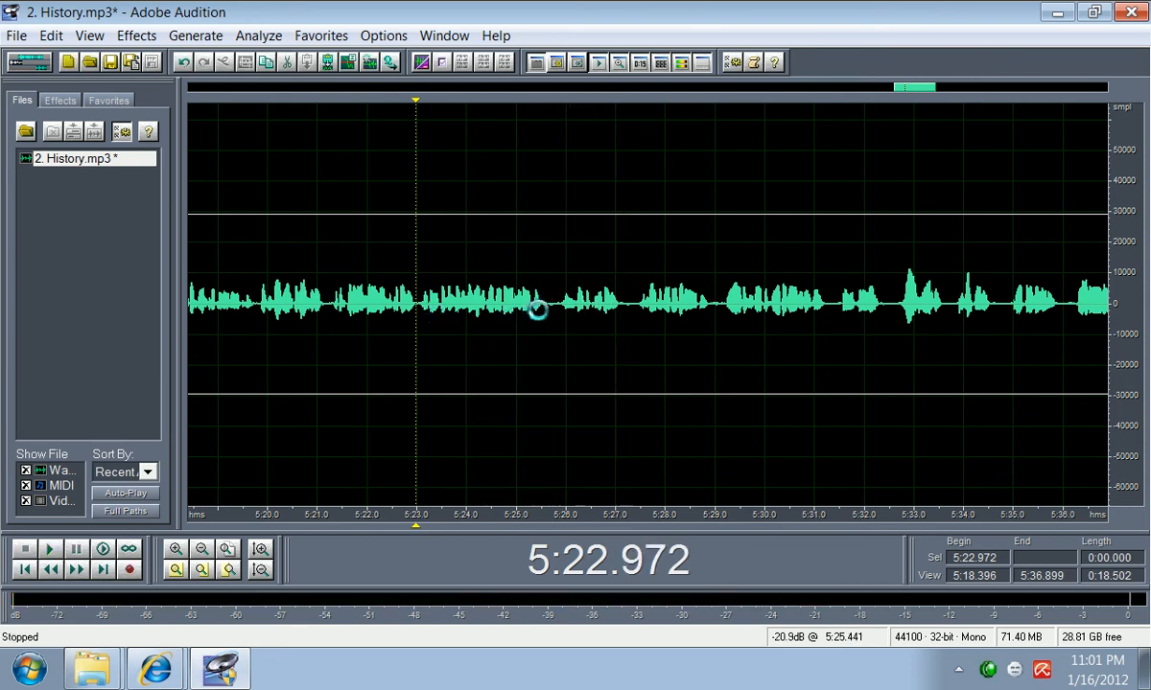
{"action": "left_click_drag", "start_coordinate": [540, 307], "coordinate": [612, 307]}
{"action": "key", "text": "Delete"}
{"action": "key", "text": "Delete"}
Step: Listen from 5:26.8 and trim the short silence at about 5:28.4
{"action": "key", "text": "space"}
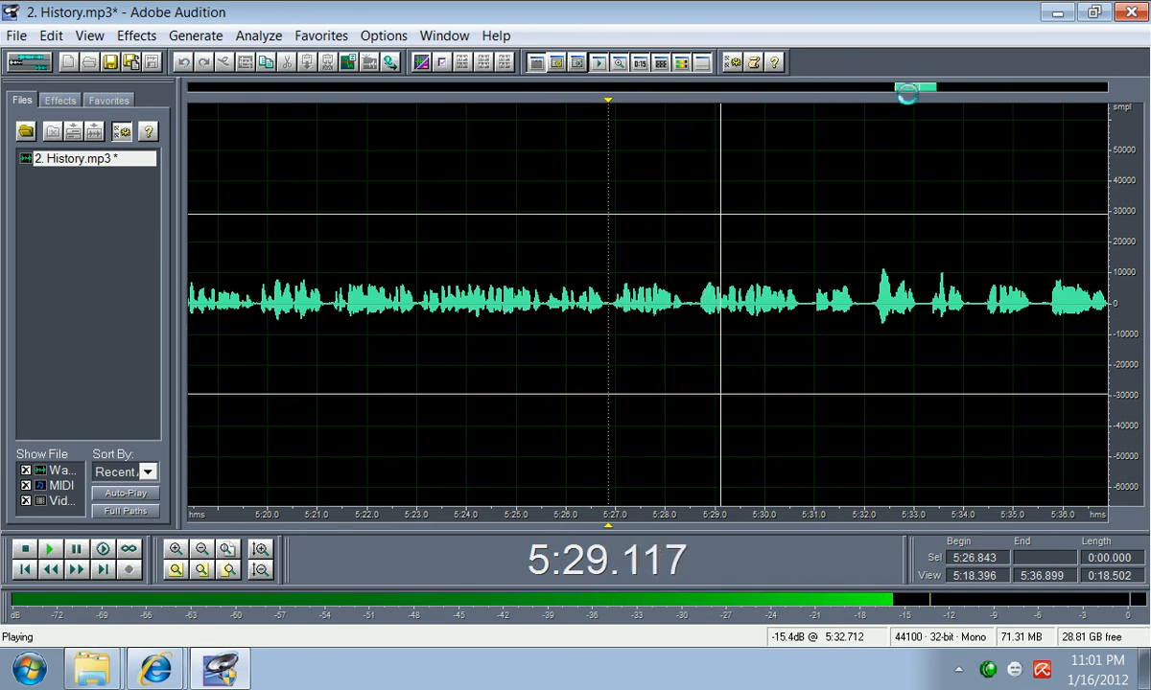
{"action": "left_click_drag", "start_coordinate": [907, 89], "coordinate": [922, 92]}
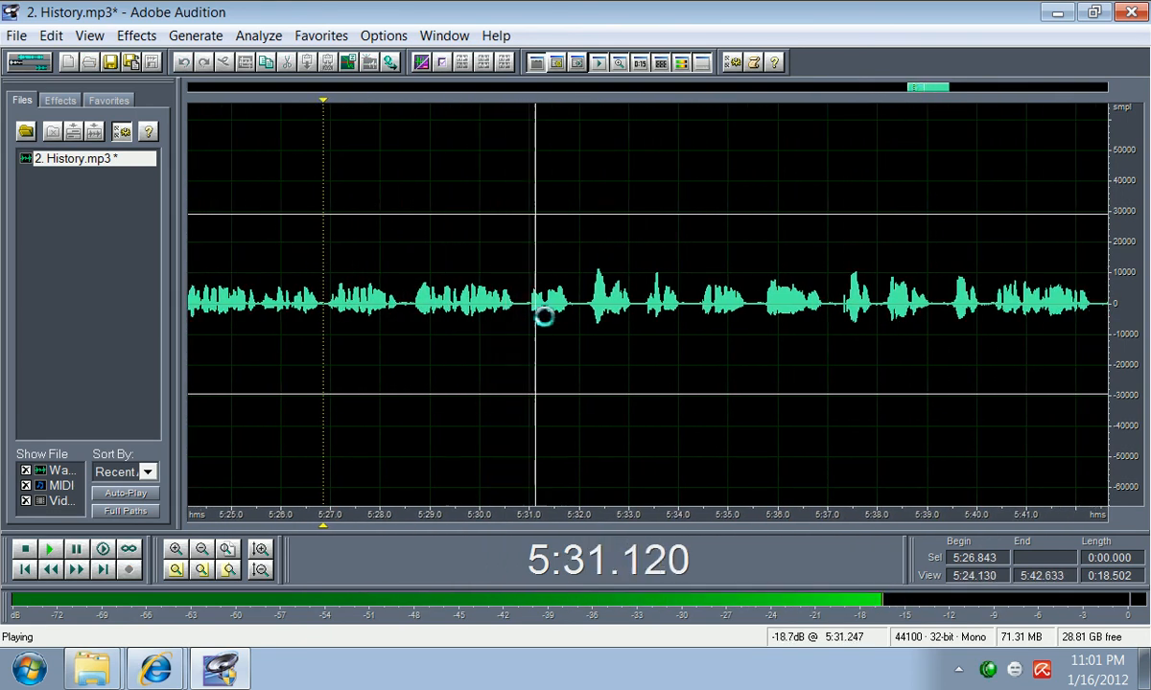
{"action": "key", "text": "space"}
{"action": "left_click", "coordinate": [403, 310]}
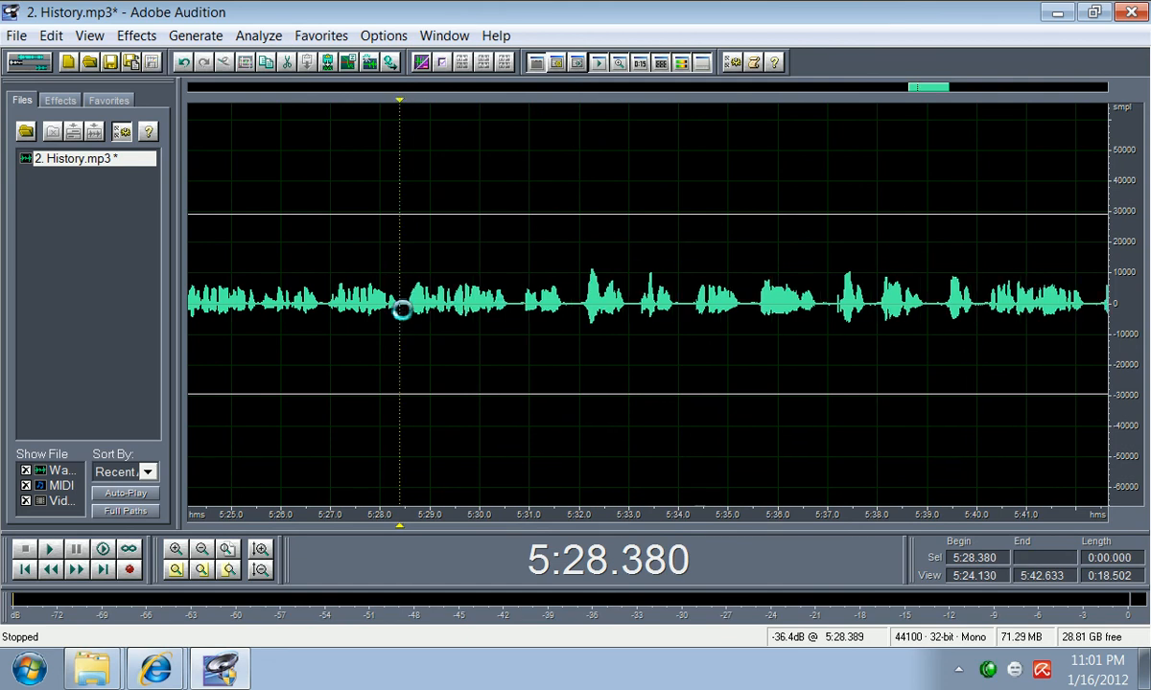
Step: Play on from 5:28.4 and trim the silent pauses at about 5:30.7 and 5:31.6
{"action": "key", "text": "space"}
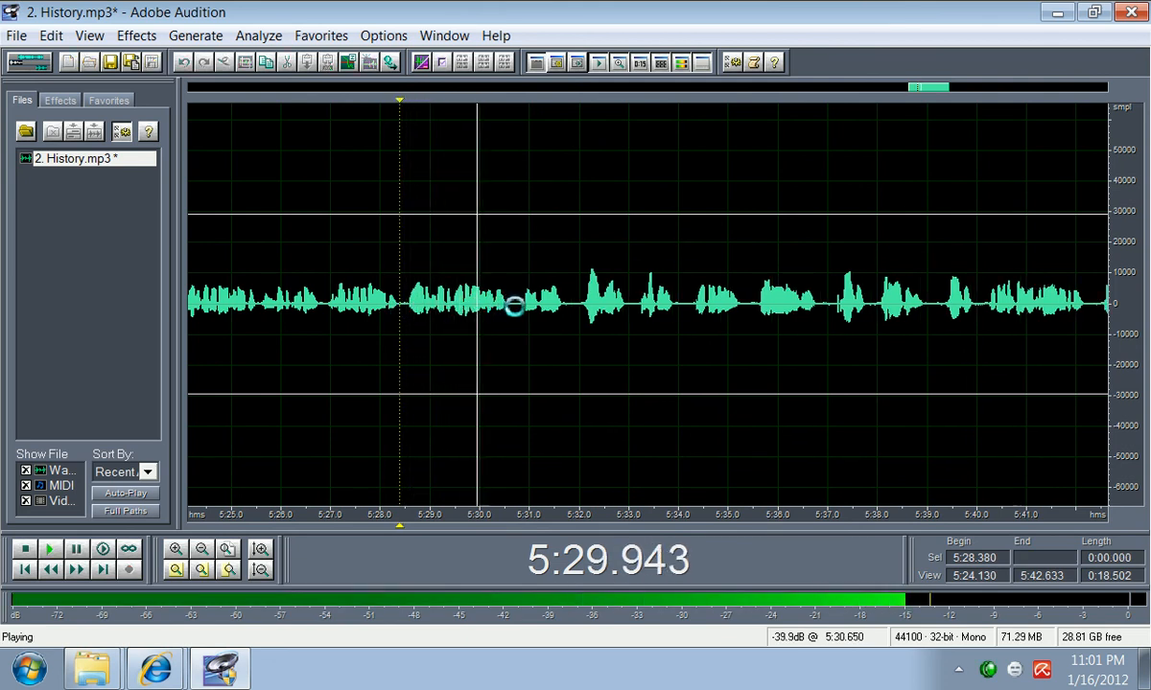
{"action": "key", "text": "space"}
{"action": "left_click", "coordinate": [513, 305]}
{"action": "left_click_drag", "start_coordinate": [513, 305], "coordinate": [570, 309]}
{"action": "key", "text": "Delete"}
{"action": "key", "text": "Delete"}
Step: Listen from 5:31.6 and trim the silent pauses at about 5:32.7, 5:33.5 and 5:34.6
{"action": "key", "text": "space"}
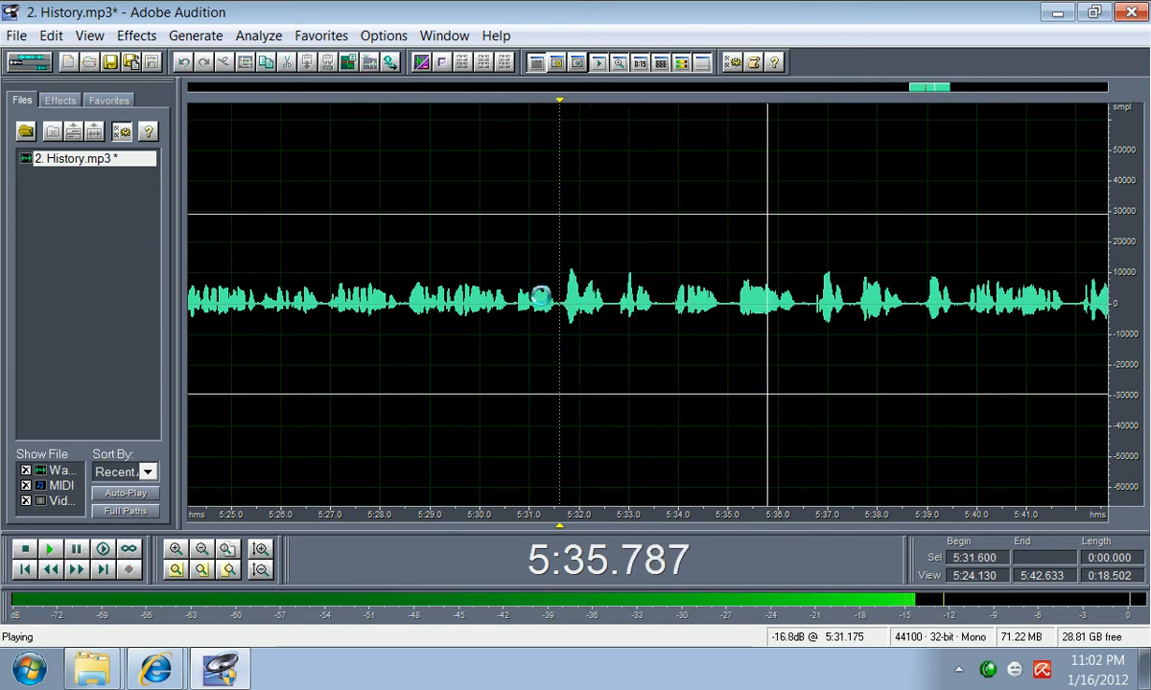
{"action": "key", "text": "space"}
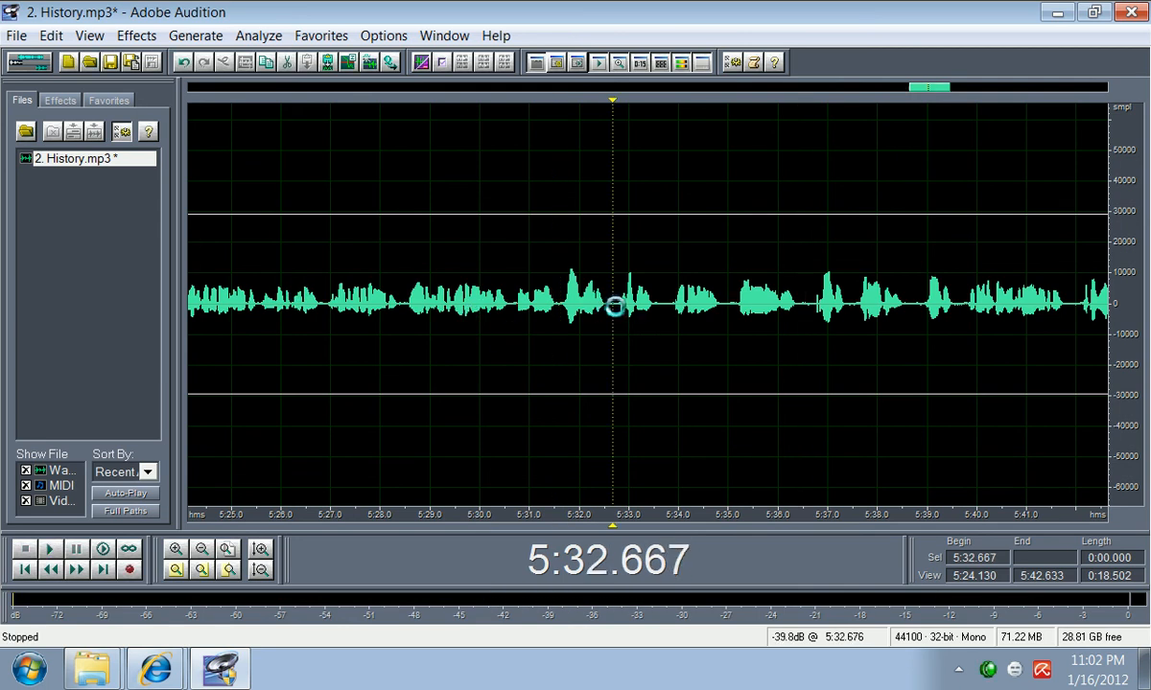
{"action": "left_click", "coordinate": [653, 305]}
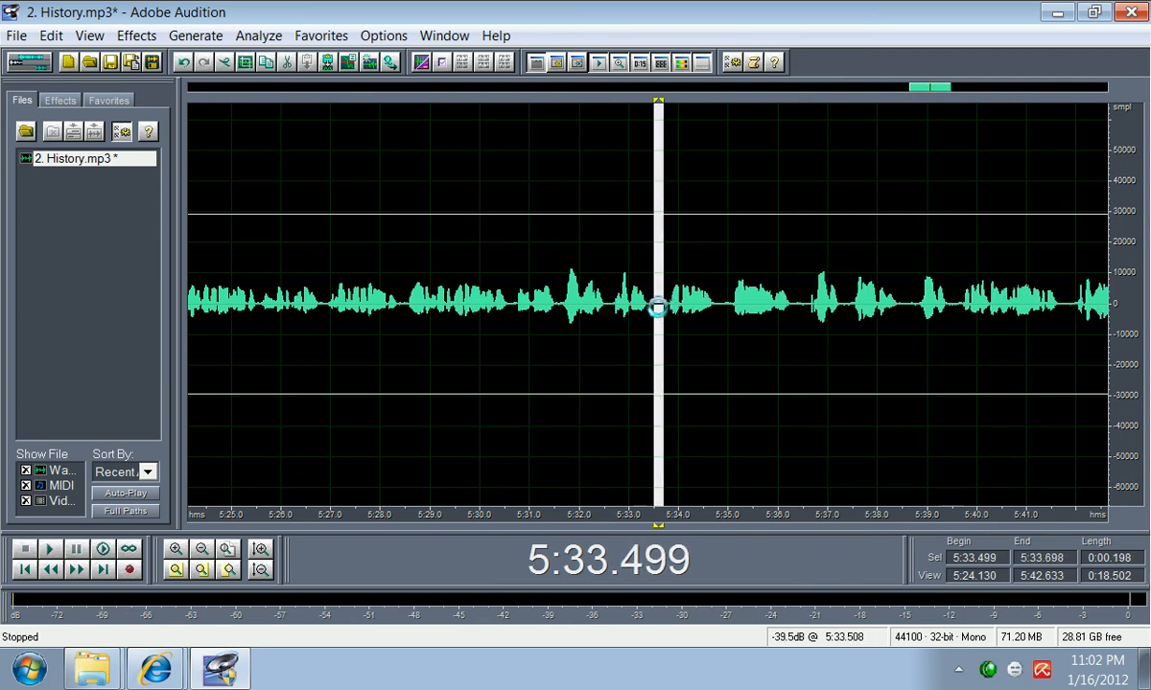
{"action": "left_click", "coordinate": [718, 308]}
{"action": "left_click", "coordinate": [714, 309]}
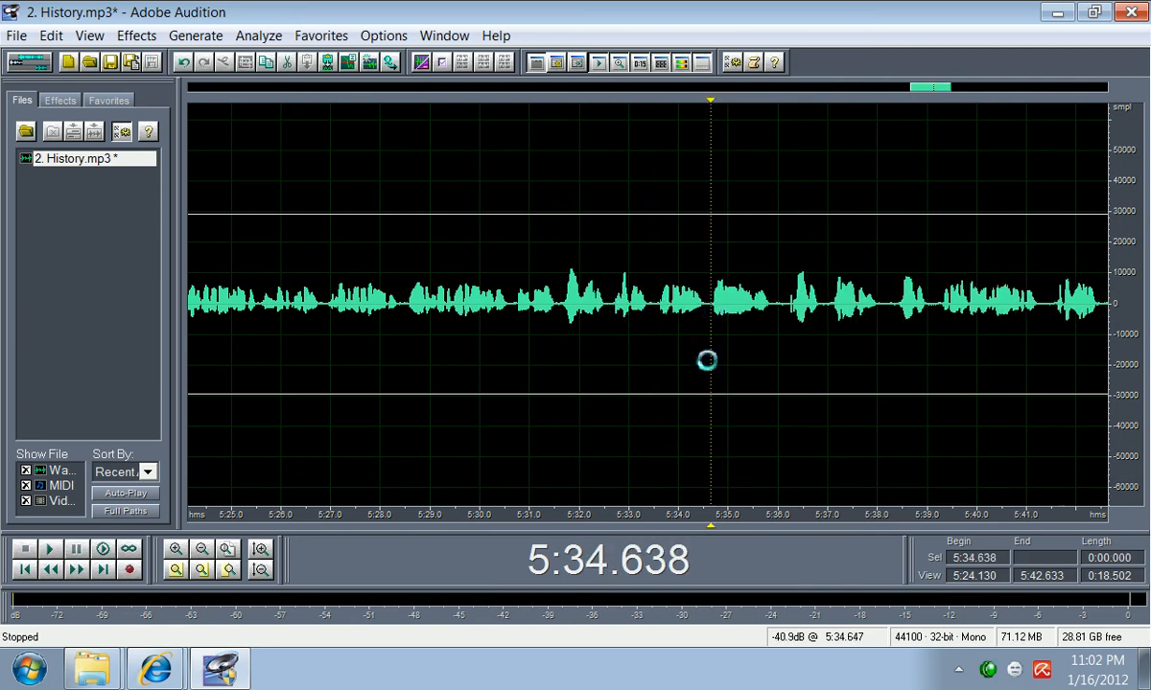
Step: Play on from 5:34.6 and trim the silent pauses between words from about 5:36 to 5:38
{"action": "key", "text": "space"}
{"action": "left_click_drag", "start_coordinate": [930, 90], "coordinate": [953, 88]}
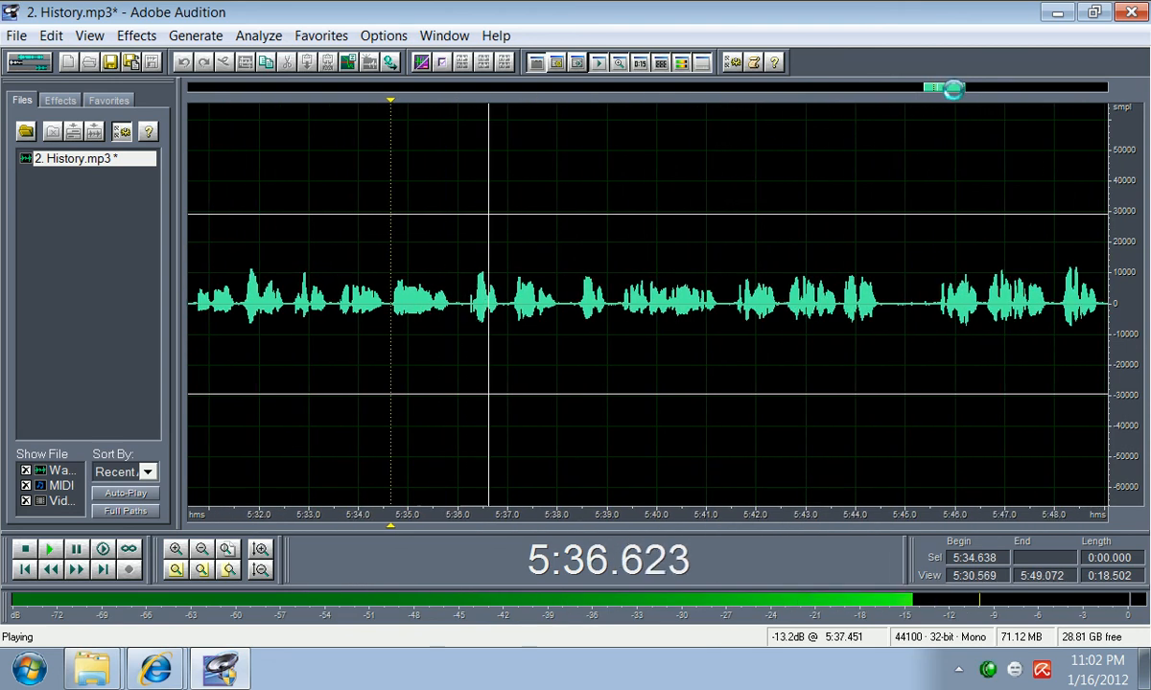
{"action": "left_click_drag", "start_coordinate": [443, 311], "coordinate": [473, 308]}
{"action": "left_click", "coordinate": [438, 311]}
{"action": "key", "text": "Delete"}
{"action": "left_click_drag", "start_coordinate": [543, 309], "coordinate": [534, 308]}
{"action": "key", "text": "Delete"}
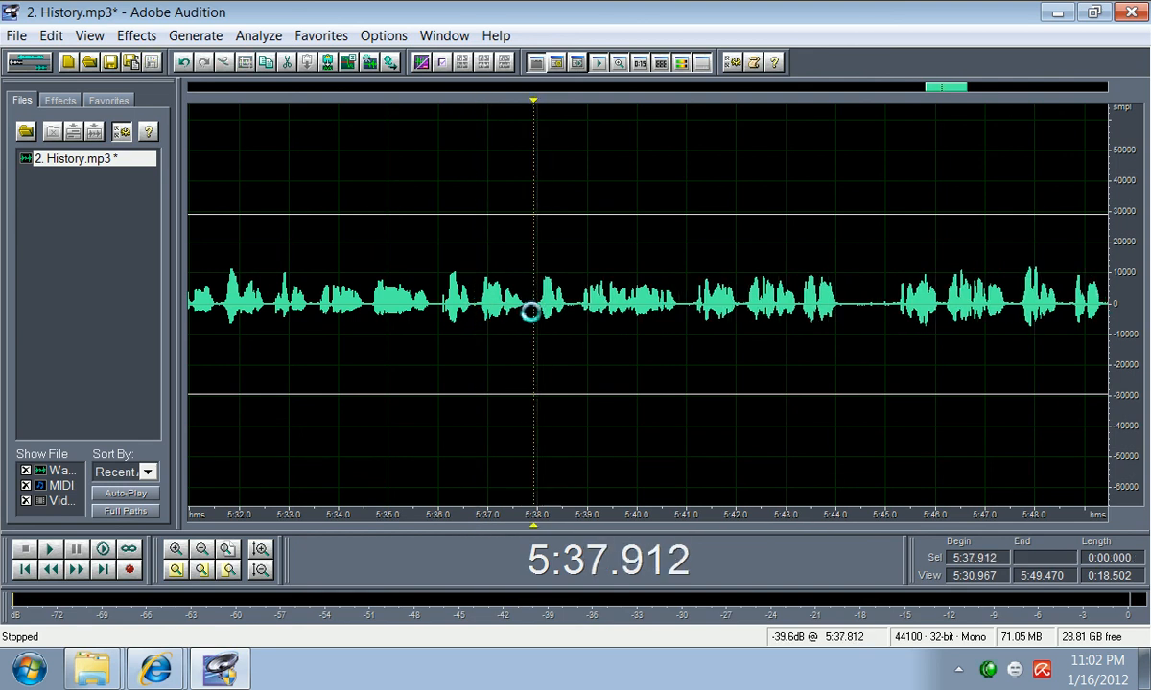
Step: Listen from 5:37.9 and trim the pauses at about 5:38.7 and 5:40.7 and the long silence at 5:43.8
{"action": "key", "text": "space"}
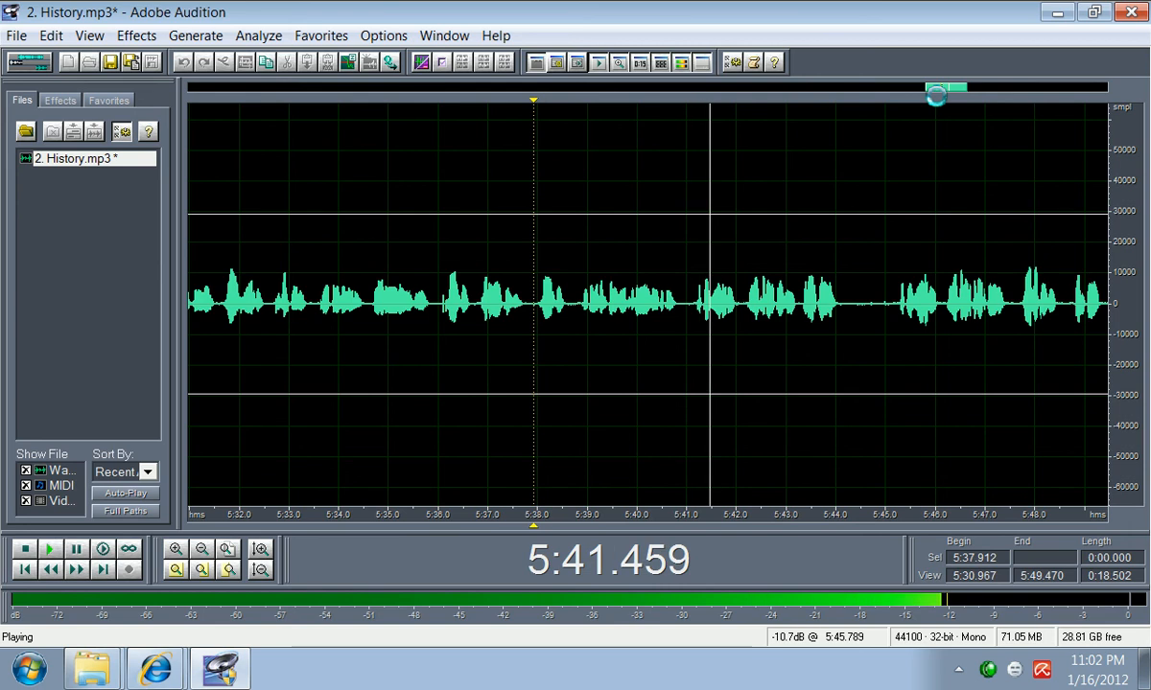
{"action": "key", "text": "space"}
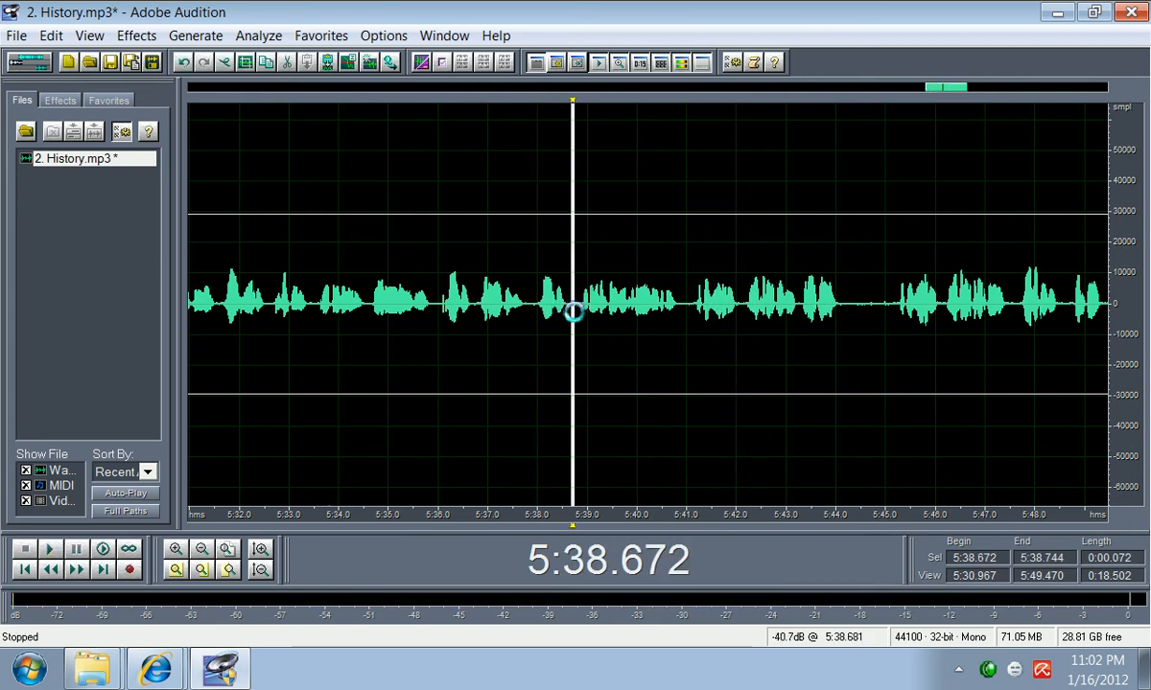
{"action": "left_click", "coordinate": [572, 312]}
{"action": "left_click_drag", "start_coordinate": [684, 305], "coordinate": [673, 304]}
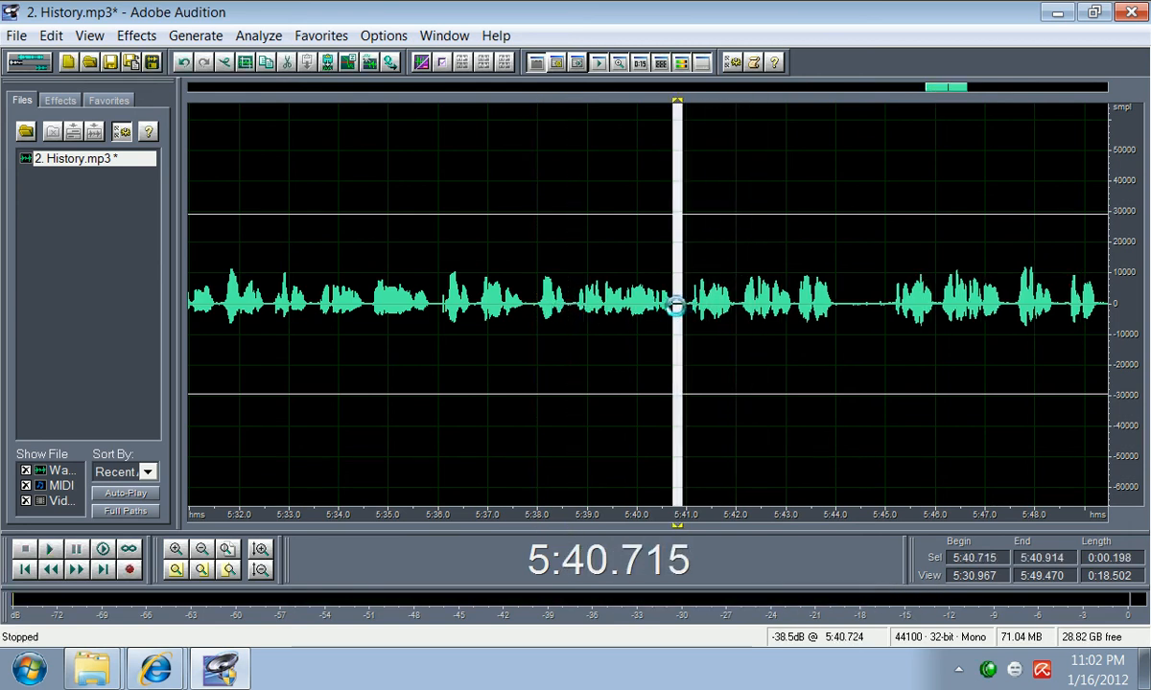
{"action": "key", "text": "Delete"}
{"action": "left_click_drag", "start_coordinate": [875, 307], "coordinate": [826, 321]}
{"action": "left_click", "coordinate": [830, 322]}
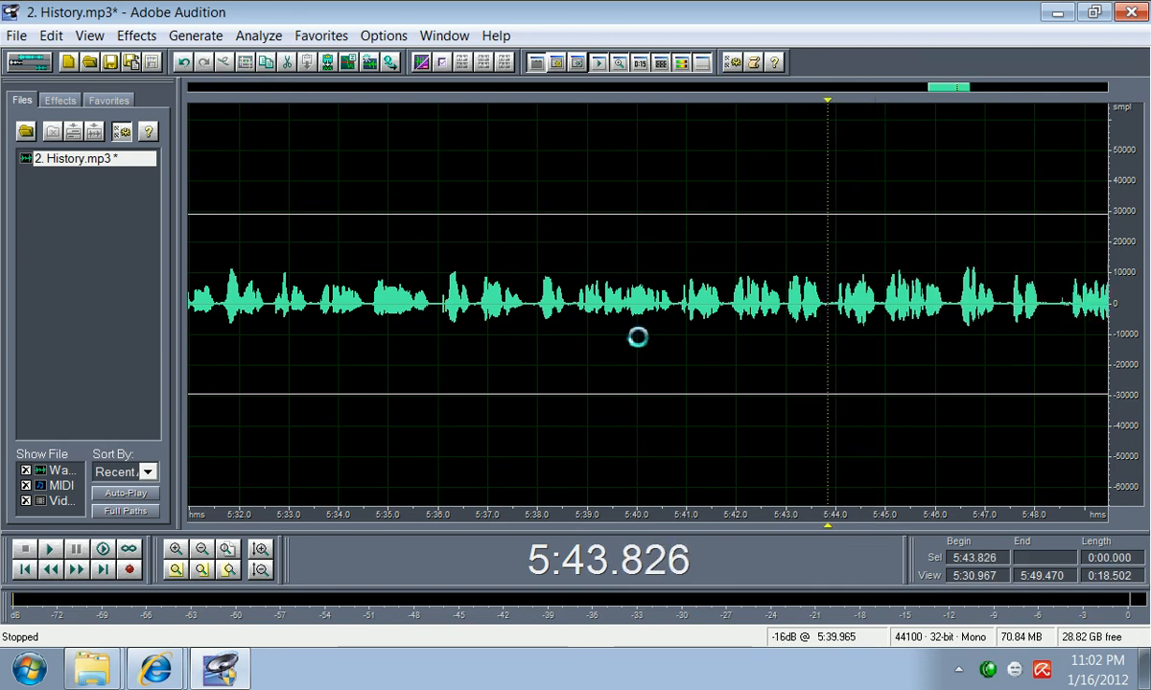
Step: Listen twice from 5:43.8 and trim the silent pauses at about 5:46.4 and 5:47.0
{"action": "key", "text": "space"}
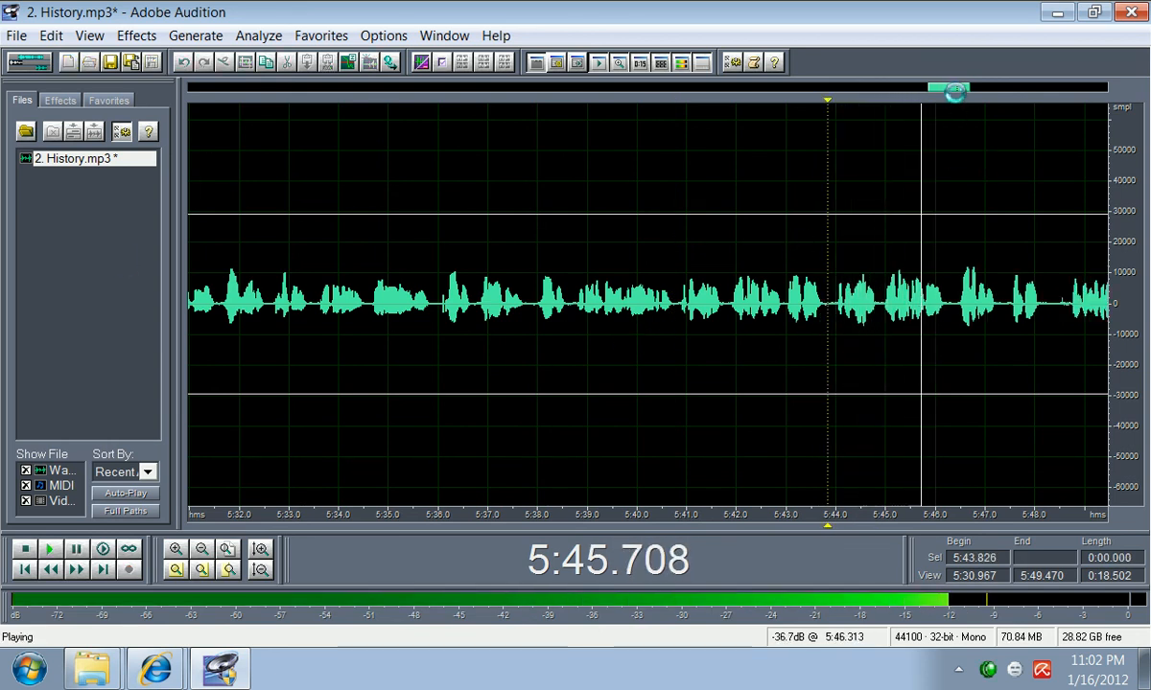
{"action": "left_click_drag", "start_coordinate": [955, 90], "coordinate": [975, 90]}
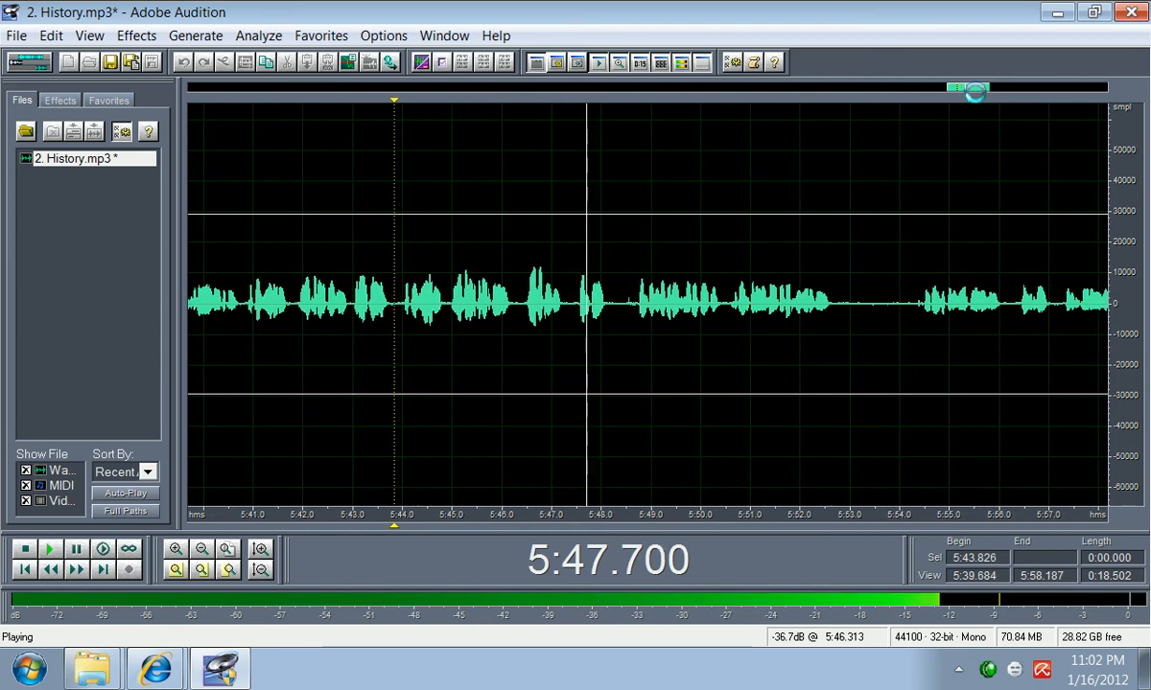
{"action": "key", "text": "space"}
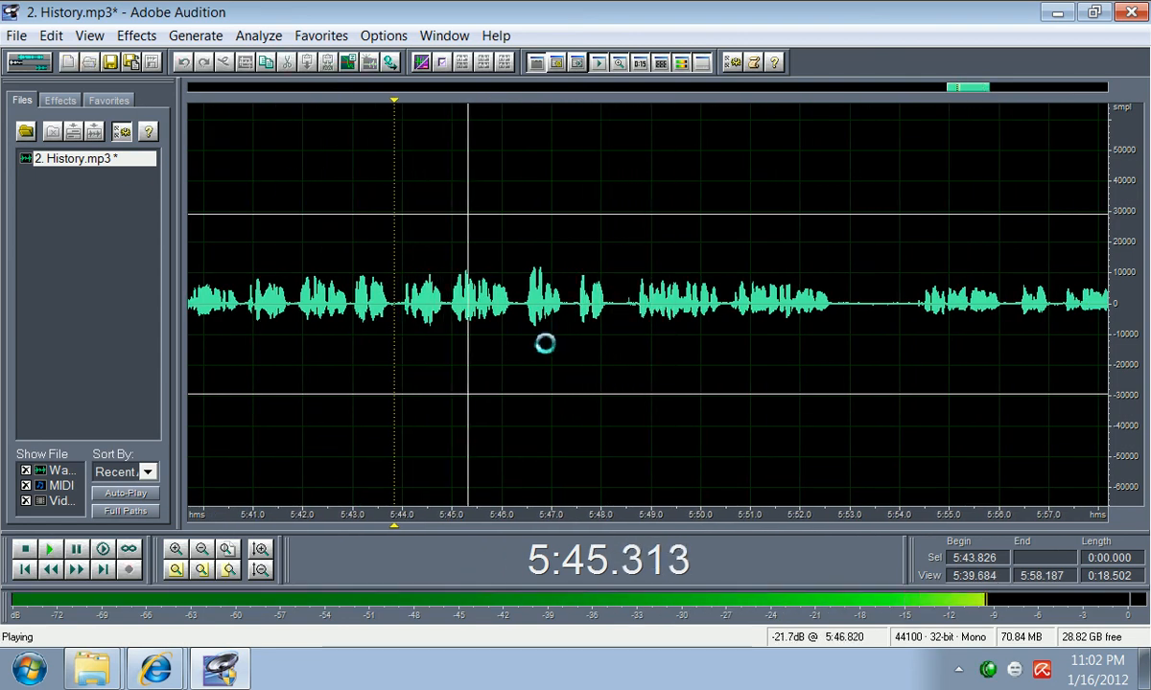
{"action": "key", "text": "space"}
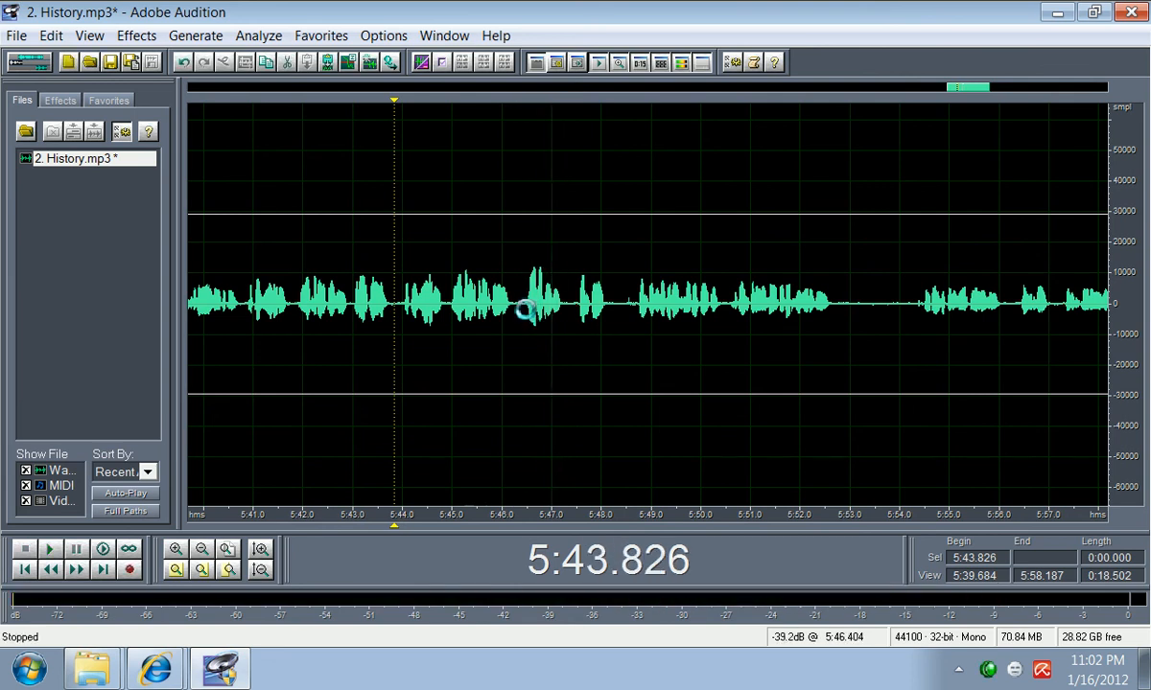
{"action": "left_click_drag", "start_coordinate": [521, 306], "coordinate": [553, 308]}
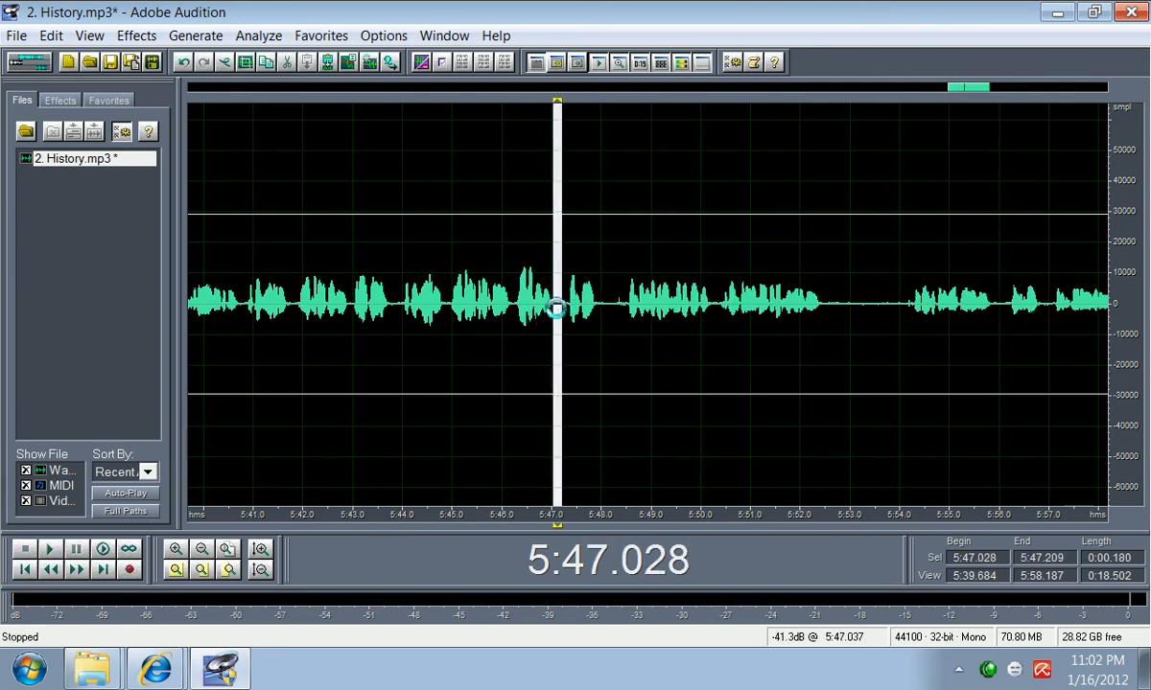
Step: Listen twice from 5:47.0, cut the phrase between about 5:47.1 and 5:48.3, and play on from the cut
{"action": "key", "text": "space"}
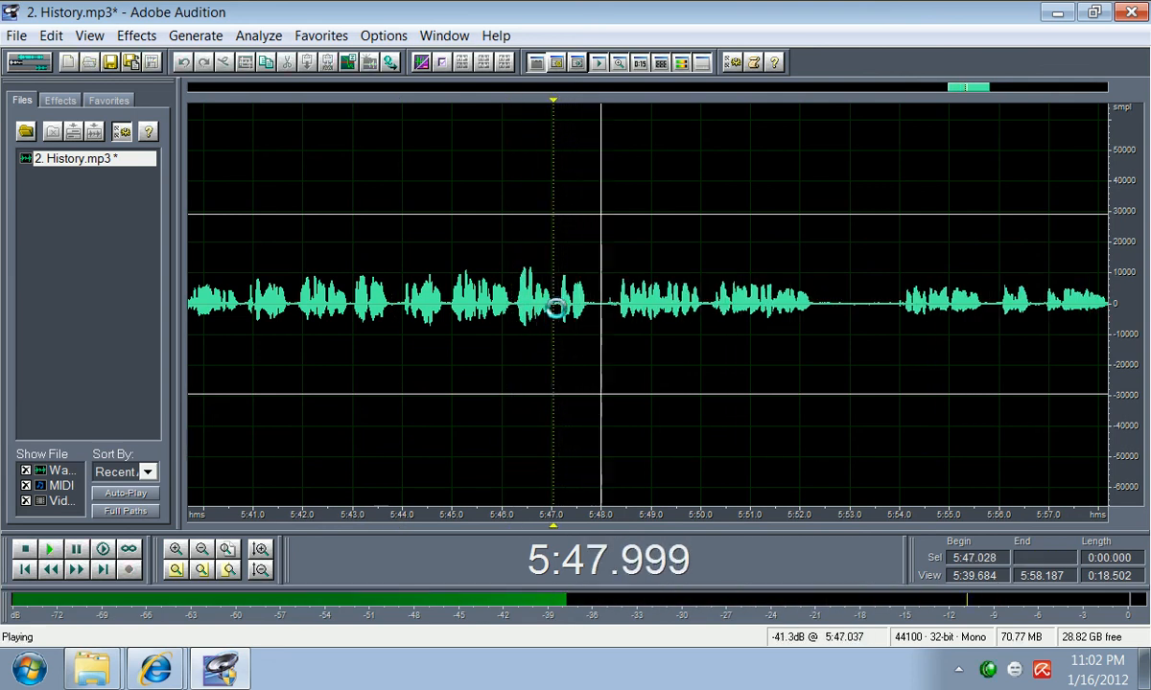
{"action": "key", "text": "space"}
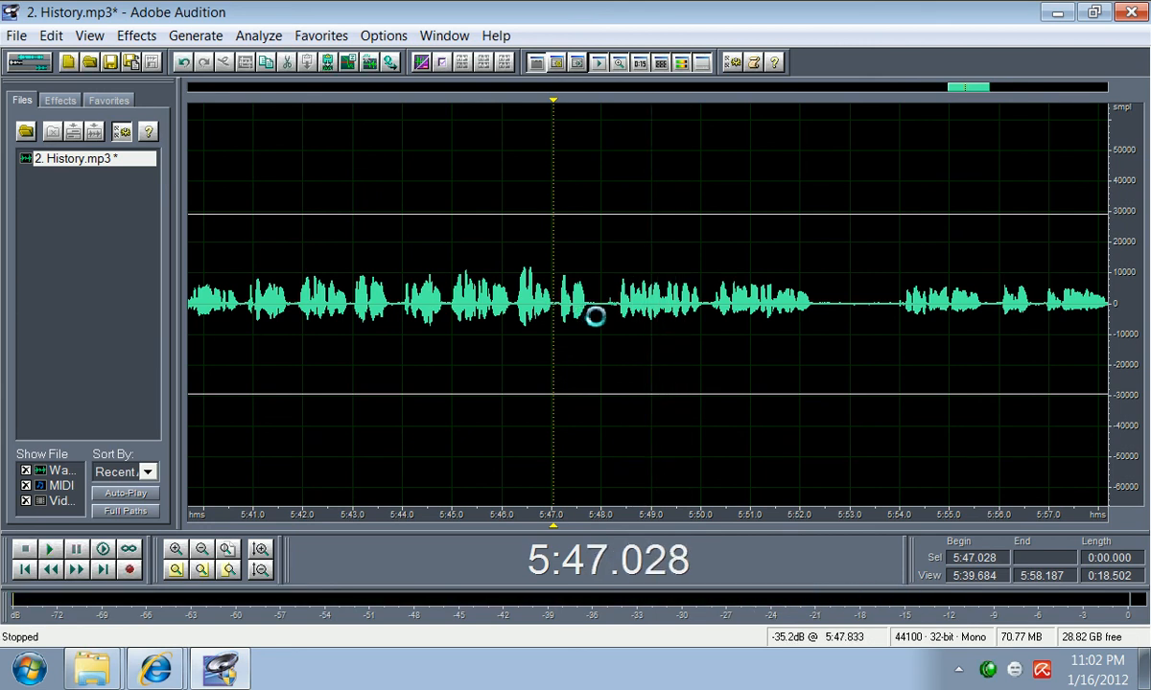
{"action": "key", "text": "space"}
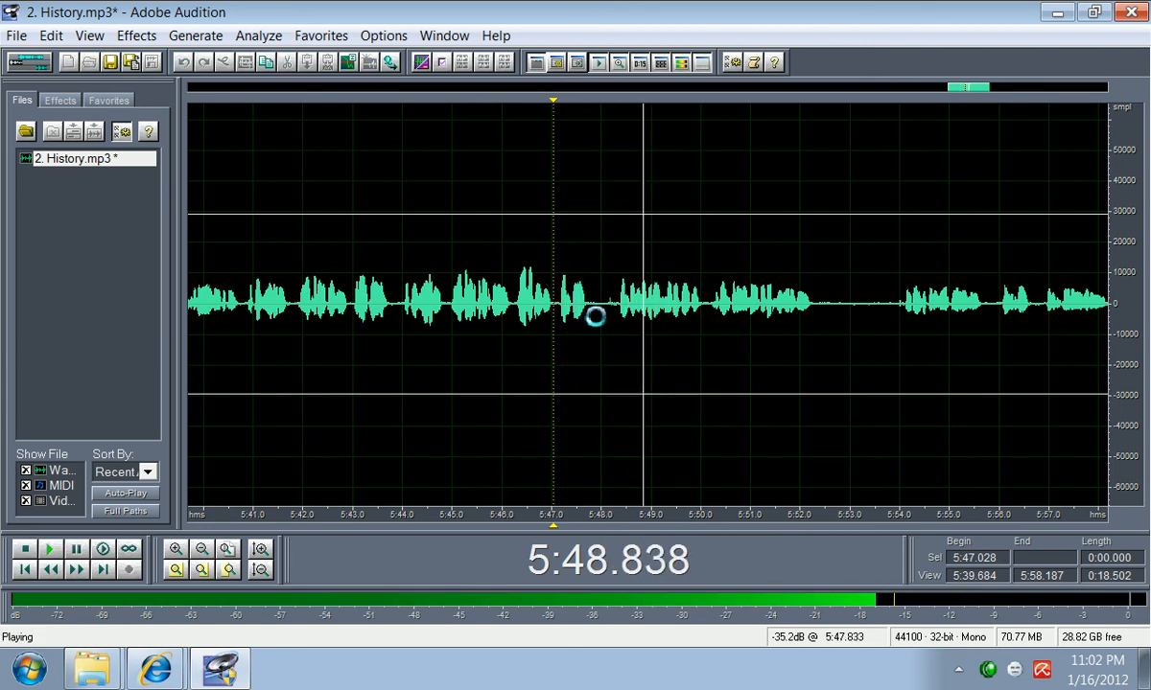
{"action": "key", "text": "space"}
{"action": "left_click_drag", "start_coordinate": [616, 308], "coordinate": [566, 308]}
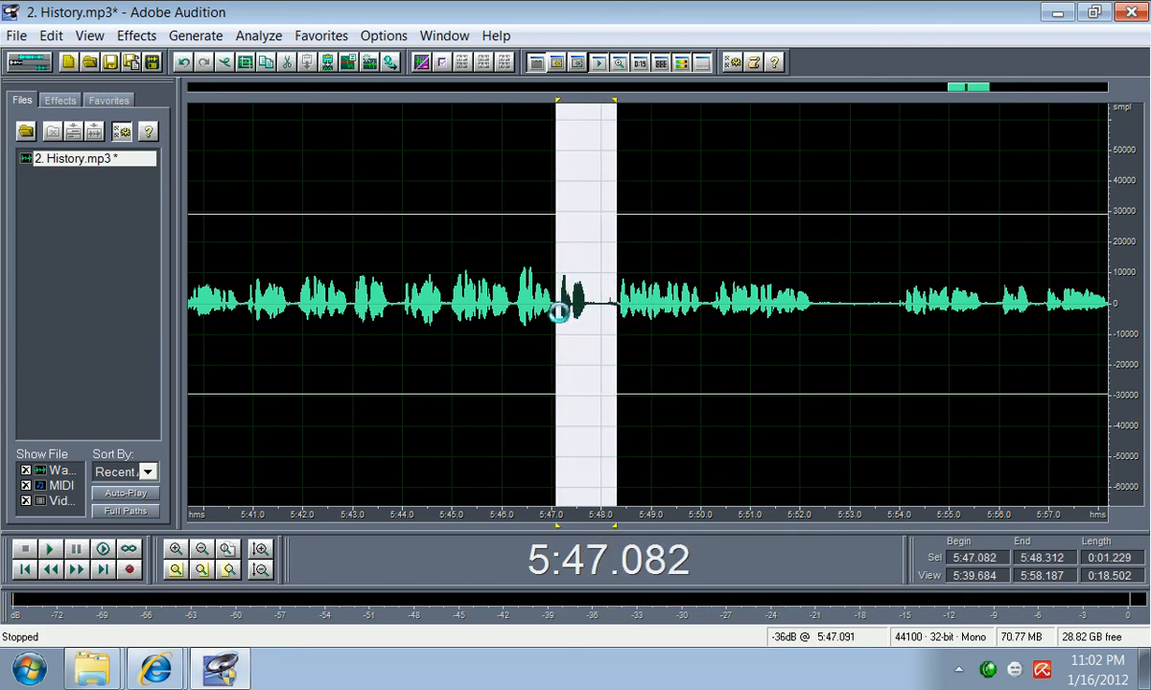
{"action": "key", "text": "space"}
{"action": "key", "text": "Delete"}
{"action": "key", "text": "space"}
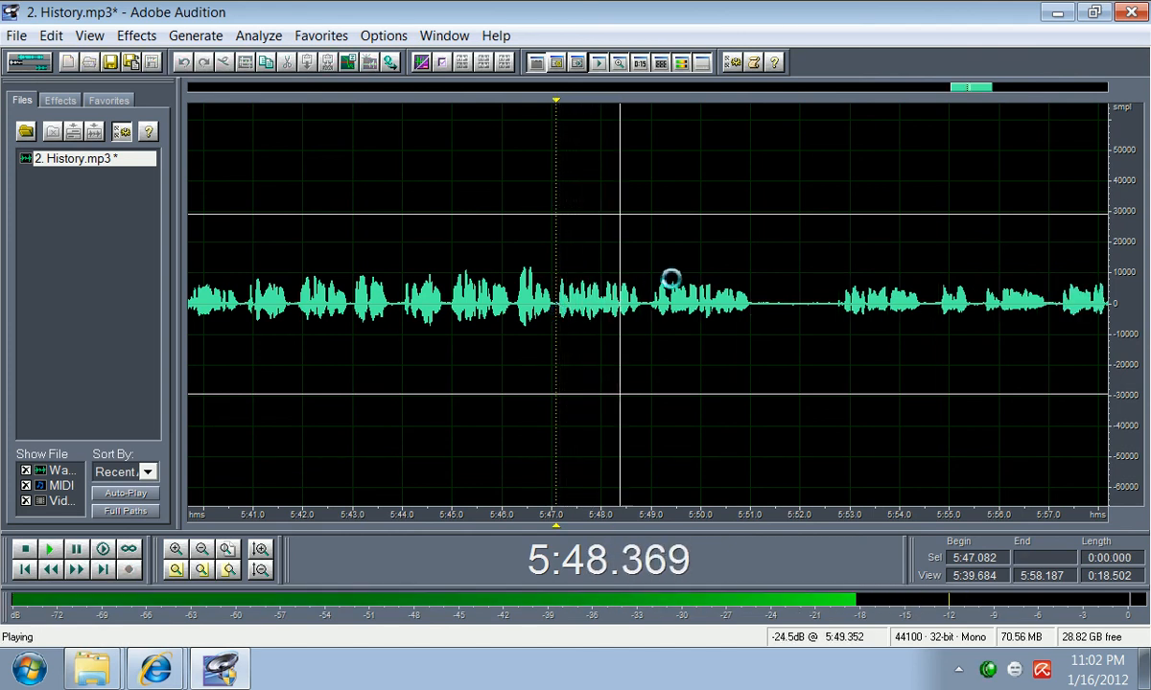
Step: Cut the long silence from about 5:51.0 to 5:52.8 and listen on from the cut
{"action": "left_click_drag", "start_coordinate": [974, 93], "coordinate": [986, 92]}
{"action": "key", "text": "space"}
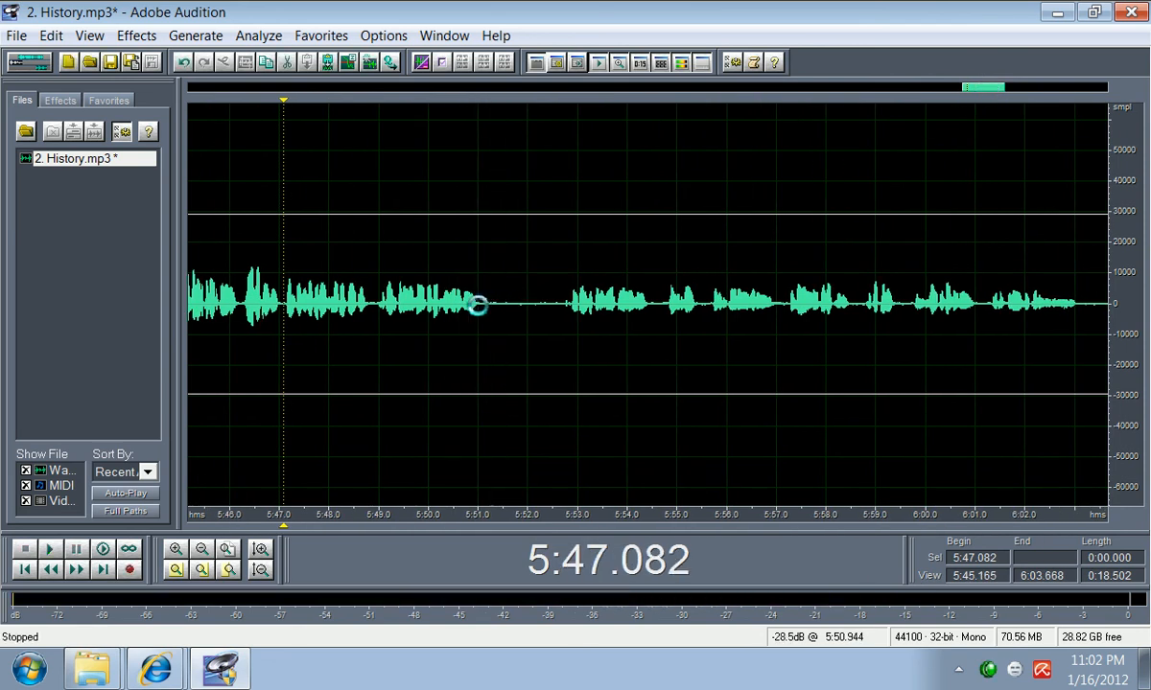
{"action": "left_click_drag", "start_coordinate": [482, 304], "coordinate": [559, 317]}
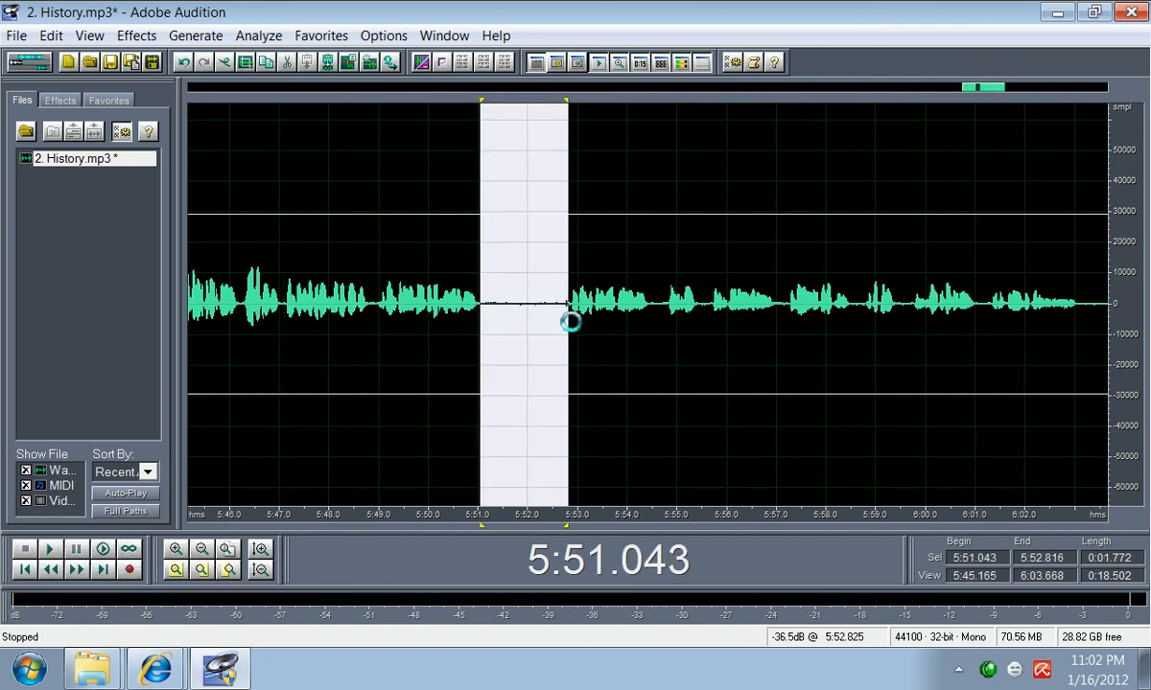
{"action": "key", "text": "Delete"}
{"action": "key", "text": "space"}
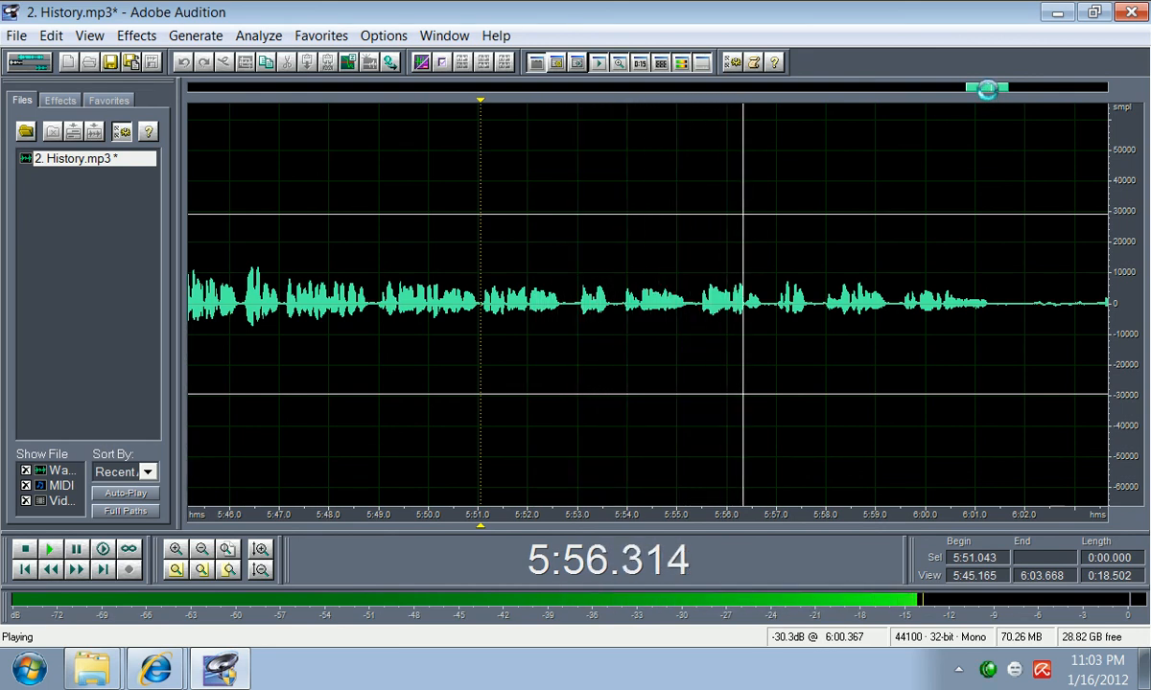
{"action": "mouse_move", "coordinate": [987, 88]}
{"action": "left_mouse_down"}
{"action": "mouse_move", "coordinate": [979, 97]}
{"action": "mouse_move", "coordinate": [989, 97]}
{"action": "left_mouse_up"}
{"action": "key", "text": "space"}
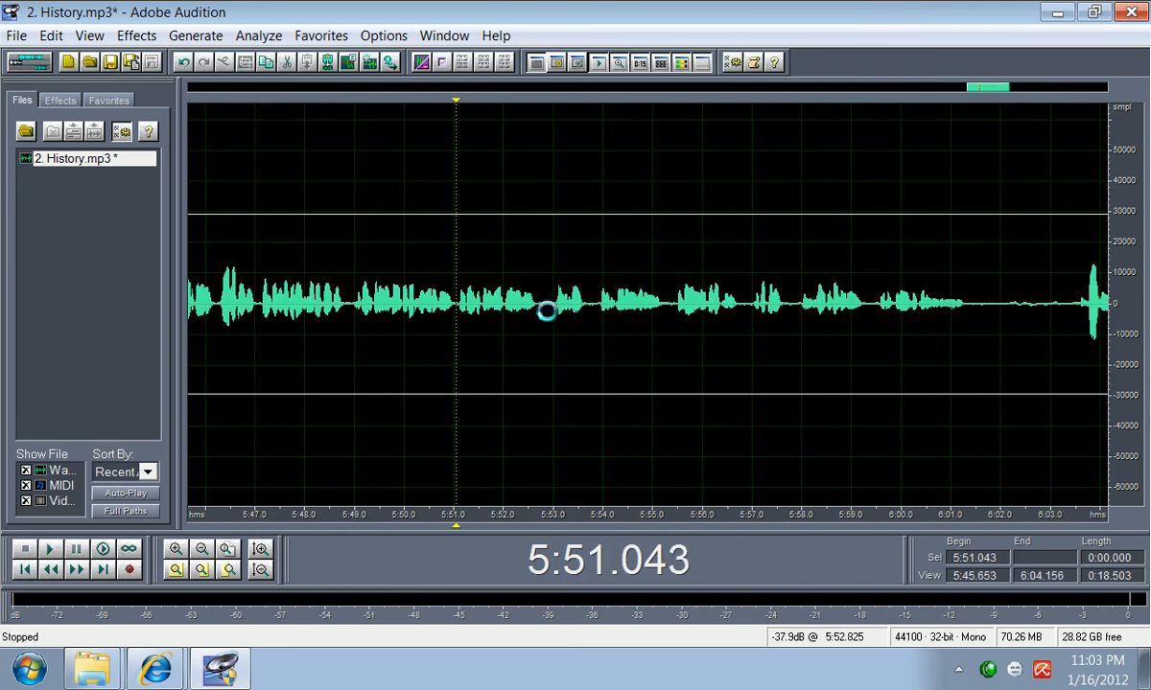
Step: Trim the short pauses between words from about 5:52.8 to 5:57.0
{"action": "left_click_drag", "start_coordinate": [546, 311], "coordinate": [587, 312]}
{"action": "key", "text": "Delete"}
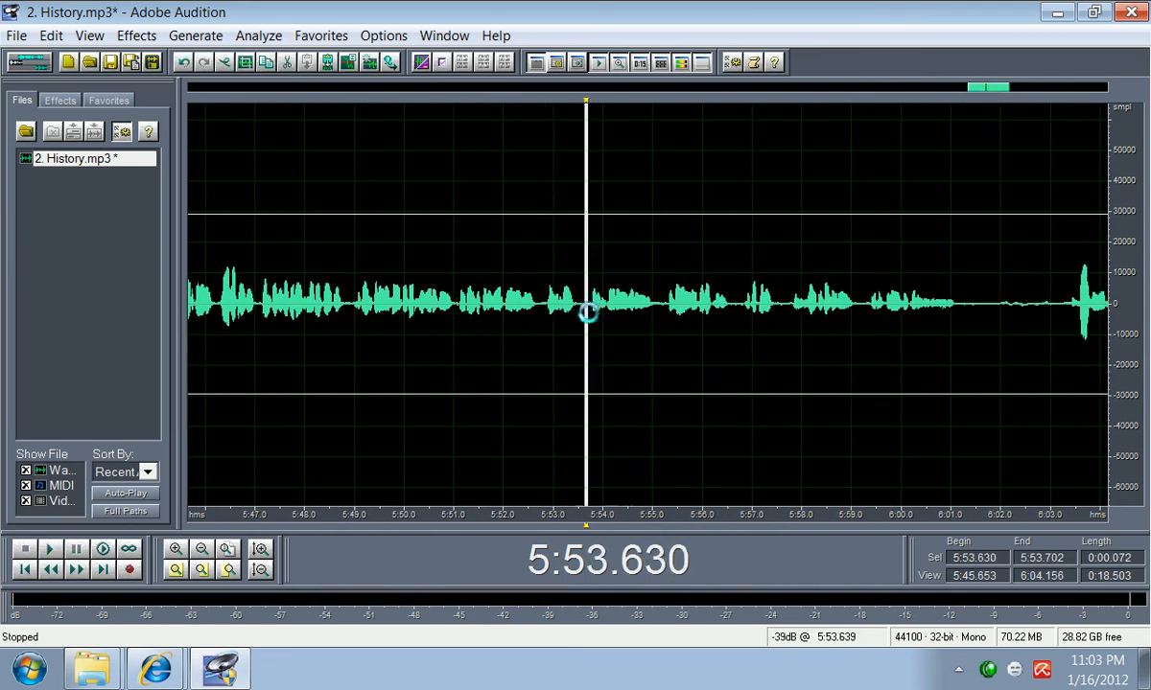
{"action": "key", "text": "Delete"}
{"action": "left_click_drag", "start_coordinate": [662, 304], "coordinate": [658, 304]}
{"action": "key", "text": "Delete"}
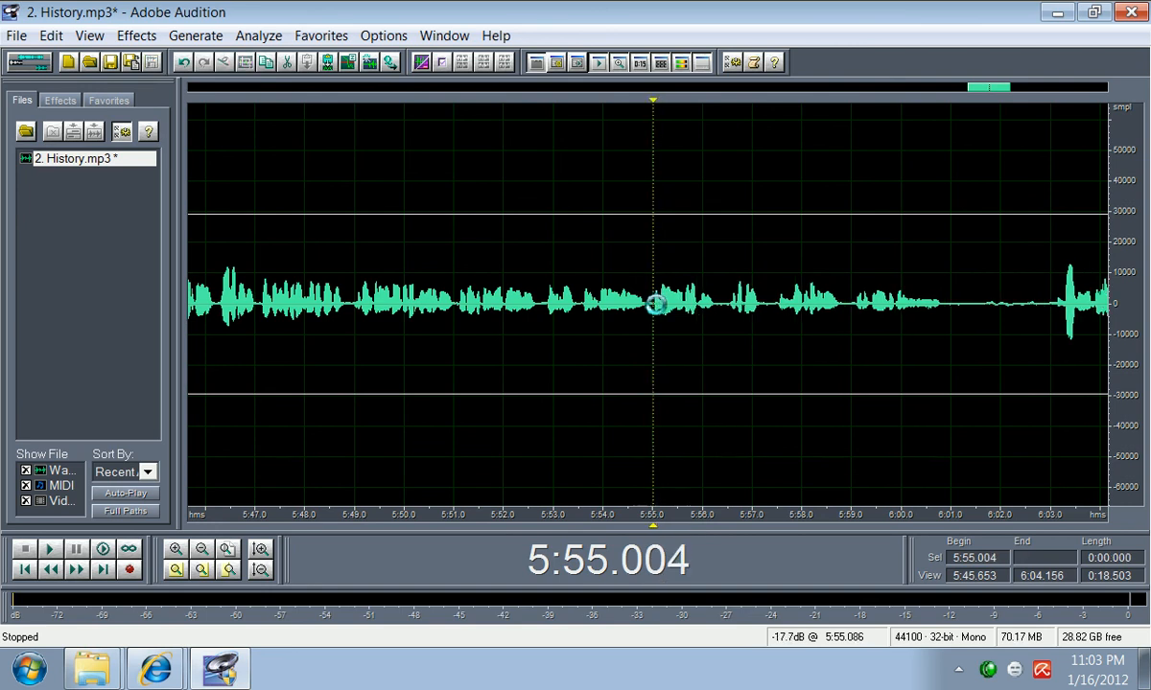
{"action": "left_click_drag", "start_coordinate": [730, 307], "coordinate": [765, 312]}
{"action": "key", "text": "Delete"}
{"action": "key", "text": "Delete"}
{"action": "left_click", "coordinate": [754, 316]}
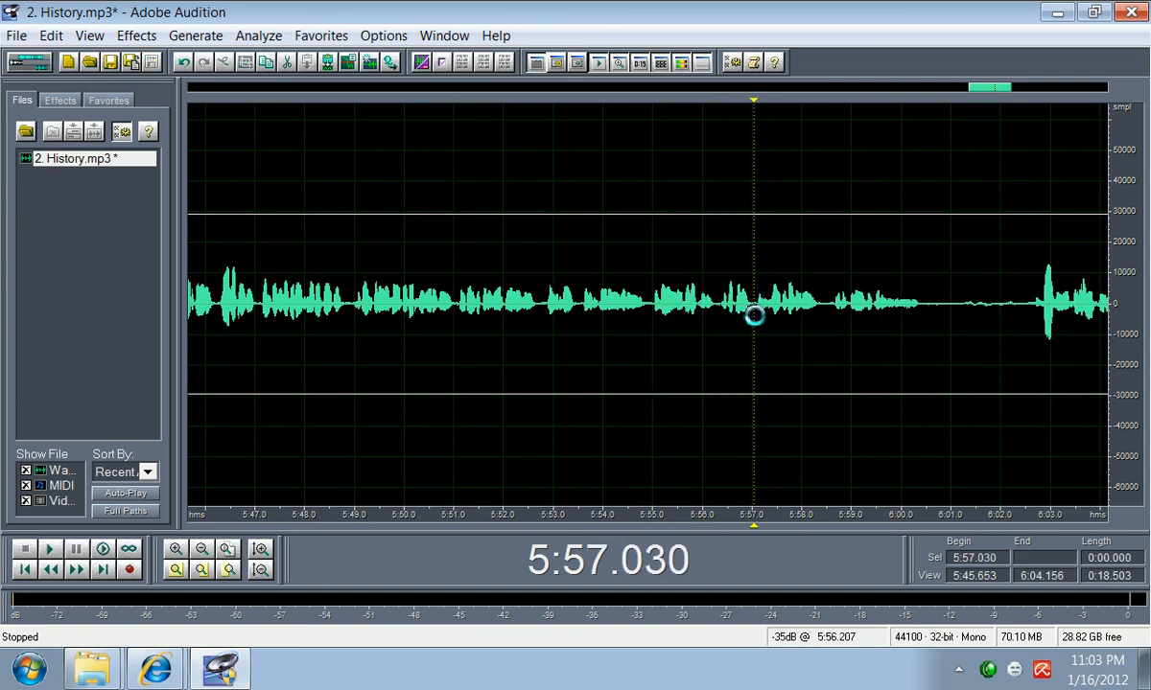
Step: Play on from 5:57.0 and cut the long silence from about 6:00.3 to 6:02.7
{"action": "key", "text": "space"}
{"action": "left_click_drag", "start_coordinate": [988, 90], "coordinate": [1018, 89]}
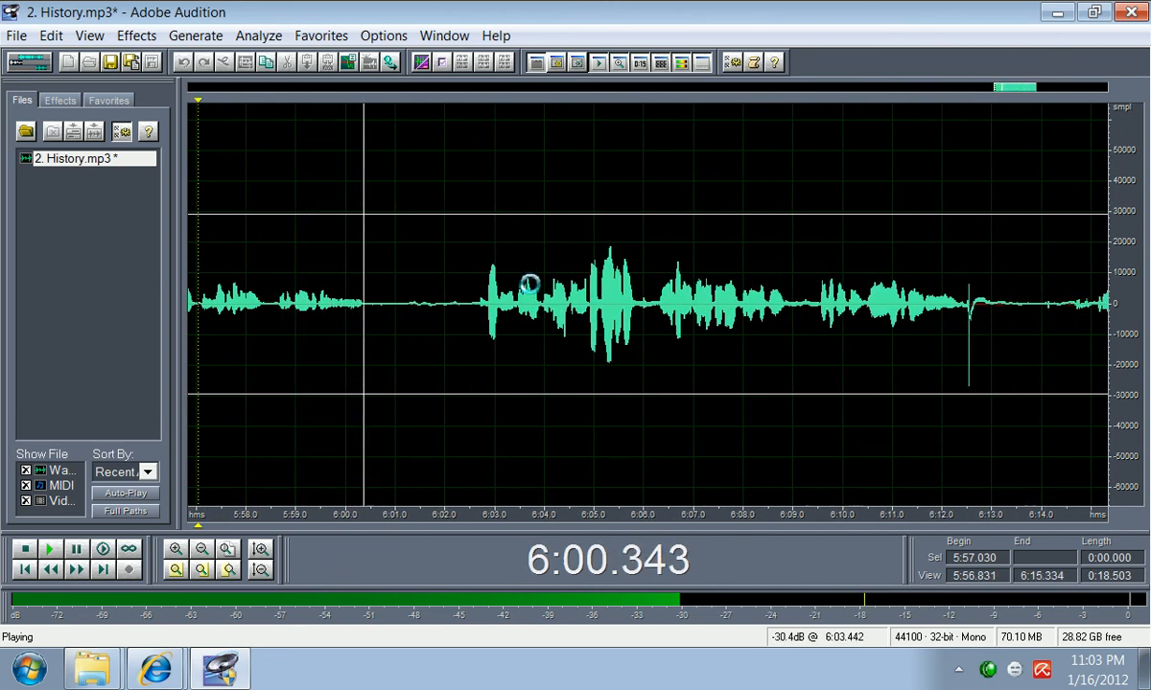
{"action": "key", "text": "space"}
{"action": "left_click_drag", "start_coordinate": [476, 313], "coordinate": [369, 313]}
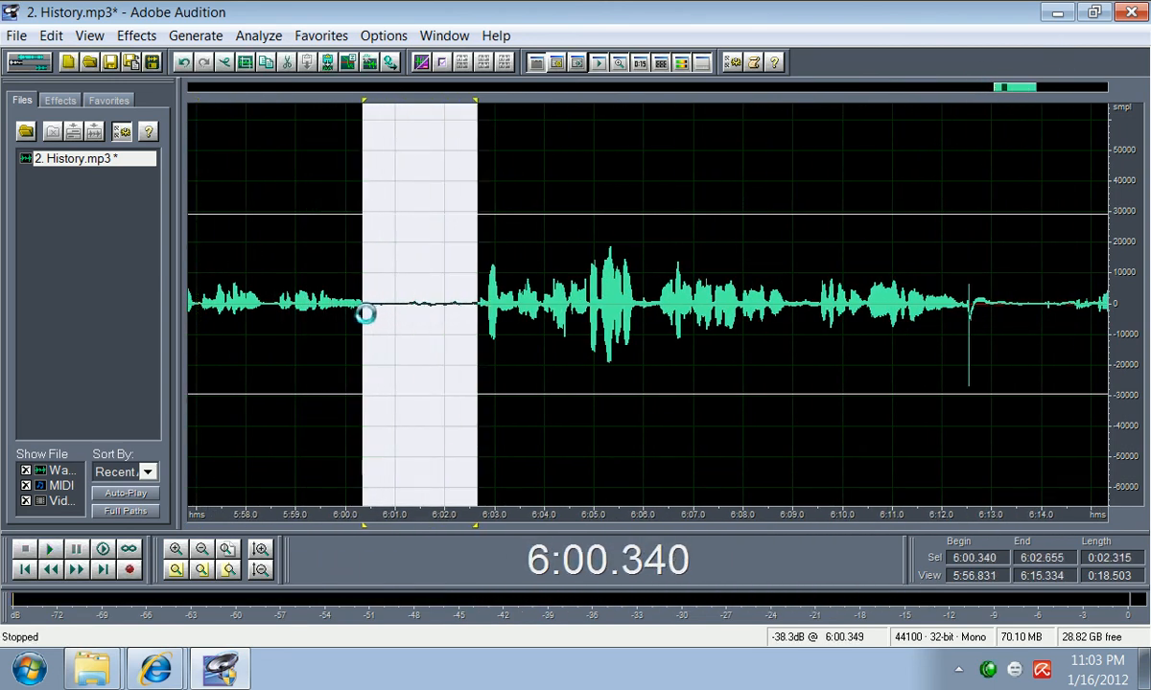
{"action": "key", "text": "Delete"}
Step: Listen twice from 6:00.3 and once from 5:58.3, and delete everything from about 6:00.3 to the end of the recording
{"action": "key", "text": "space"}
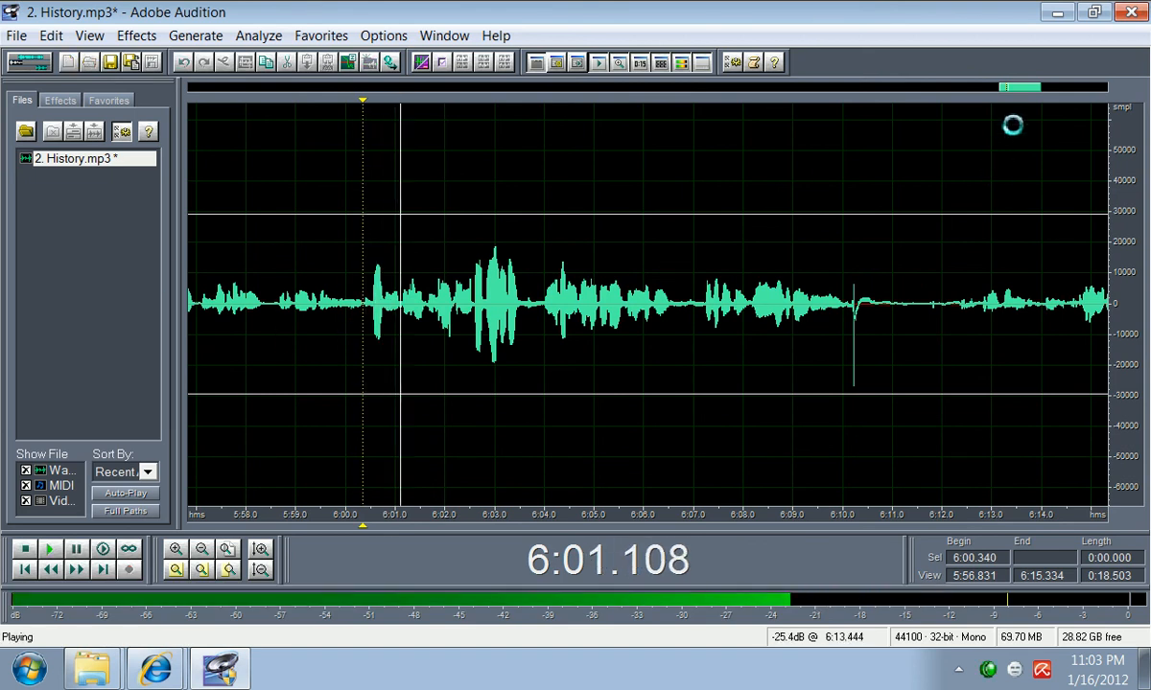
{"action": "left_click_drag", "start_coordinate": [1025, 100], "coordinate": [835, 141]}
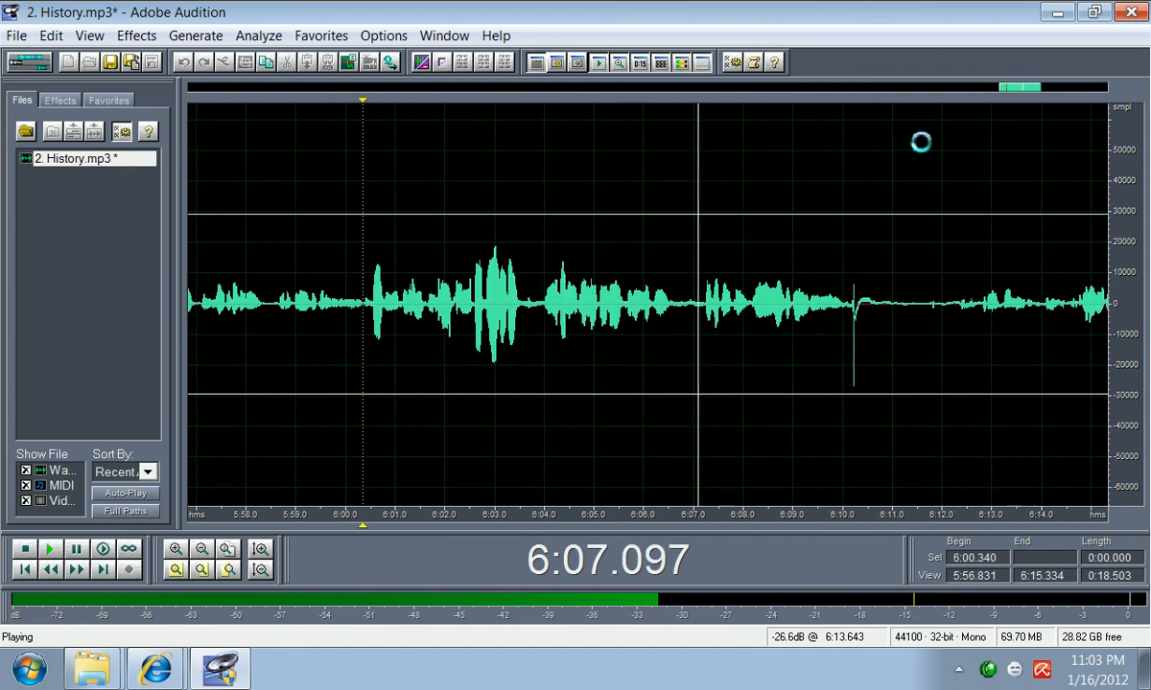
{"action": "key", "text": "space"}
{"action": "key", "text": "space"}
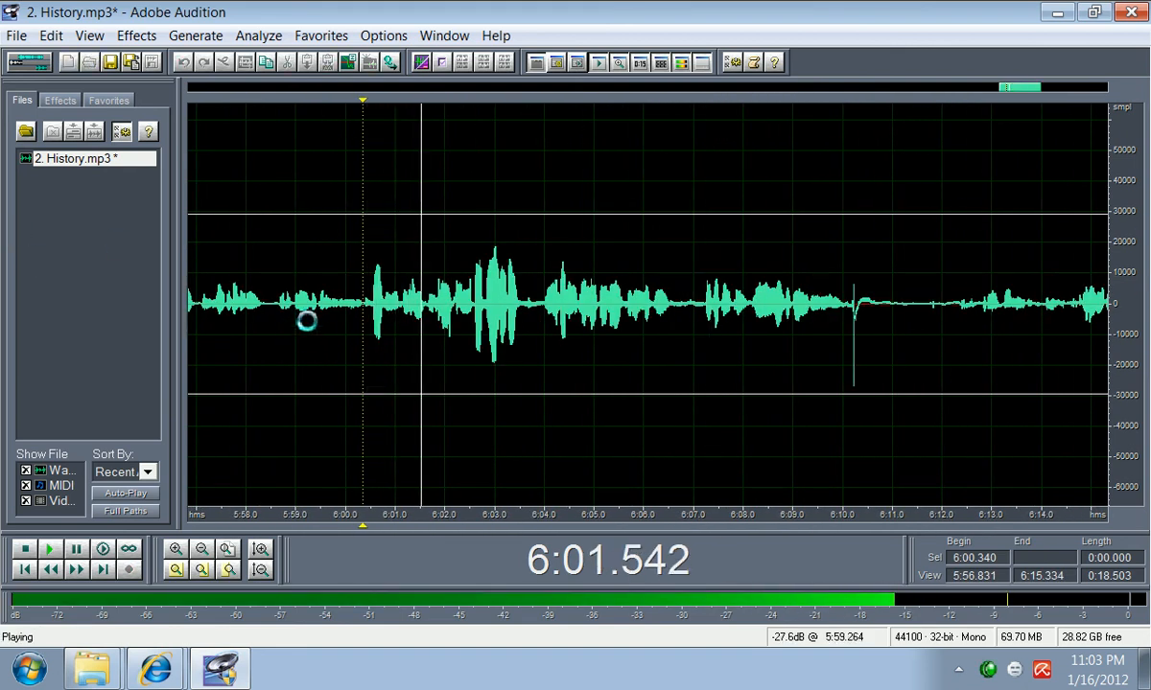
{"action": "left_click", "coordinate": [261, 307]}
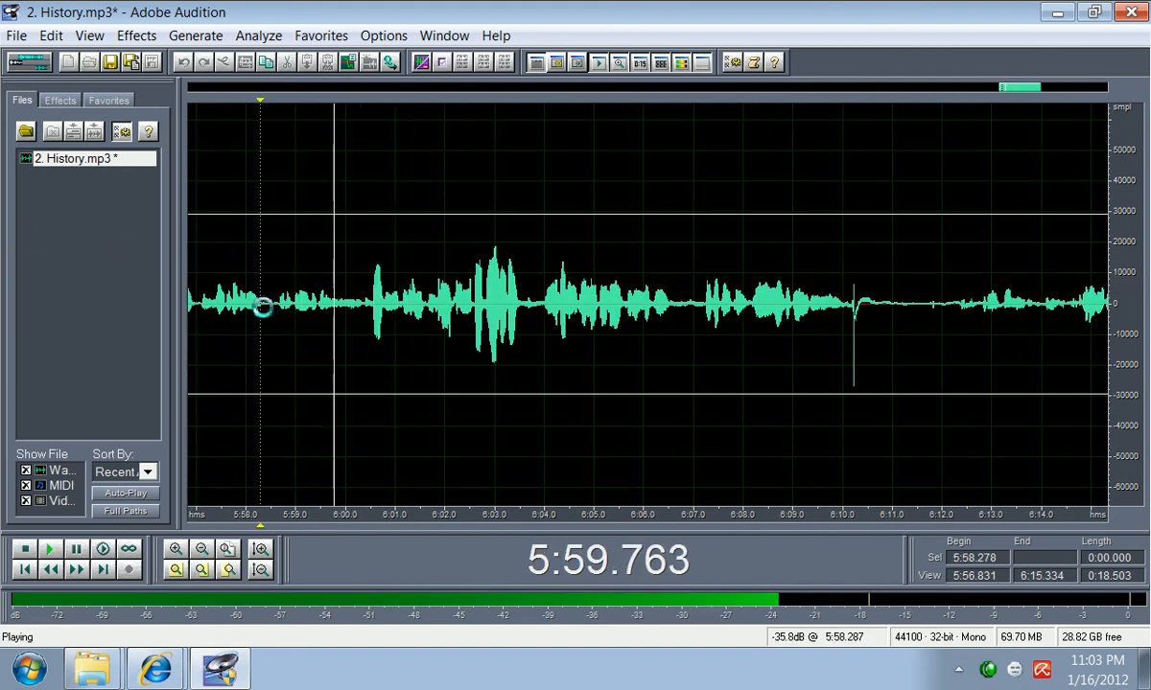
{"action": "left_click_drag", "start_coordinate": [361, 307], "coordinate": [1135, 374]}
{"action": "key", "text": "Delete"}
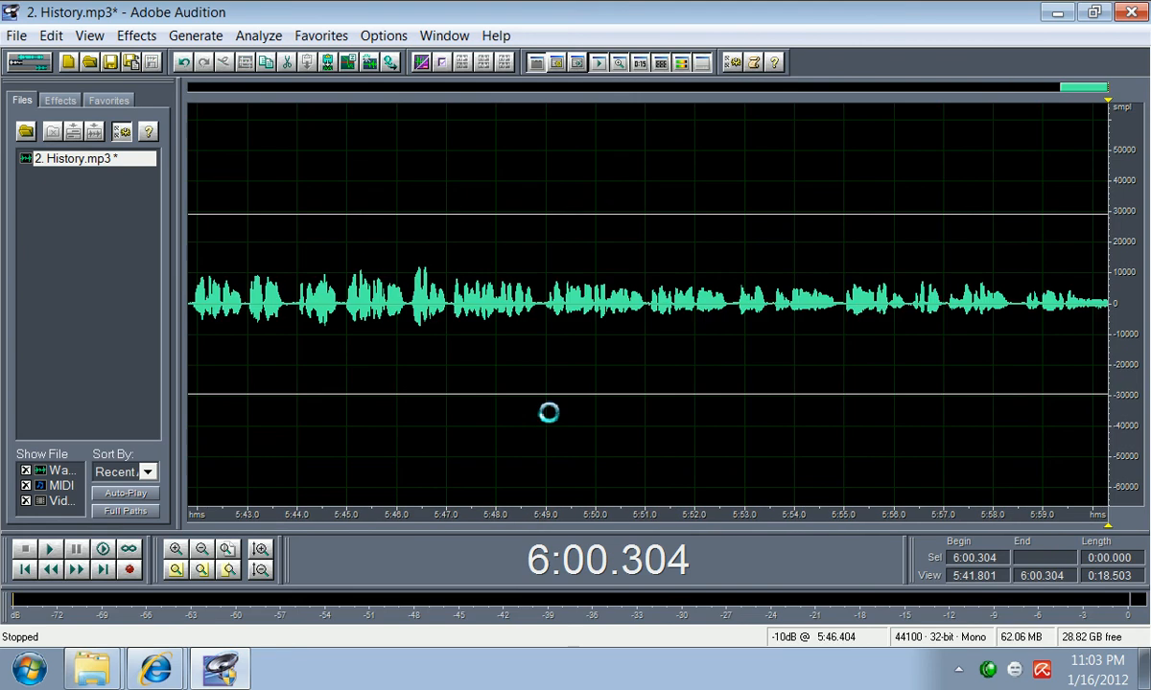
Step: Save 2. History.mp3 in its lossy MP3 format and turn off future lower-fidelity warnings
{"action": "left_click", "coordinate": [23, 35]}
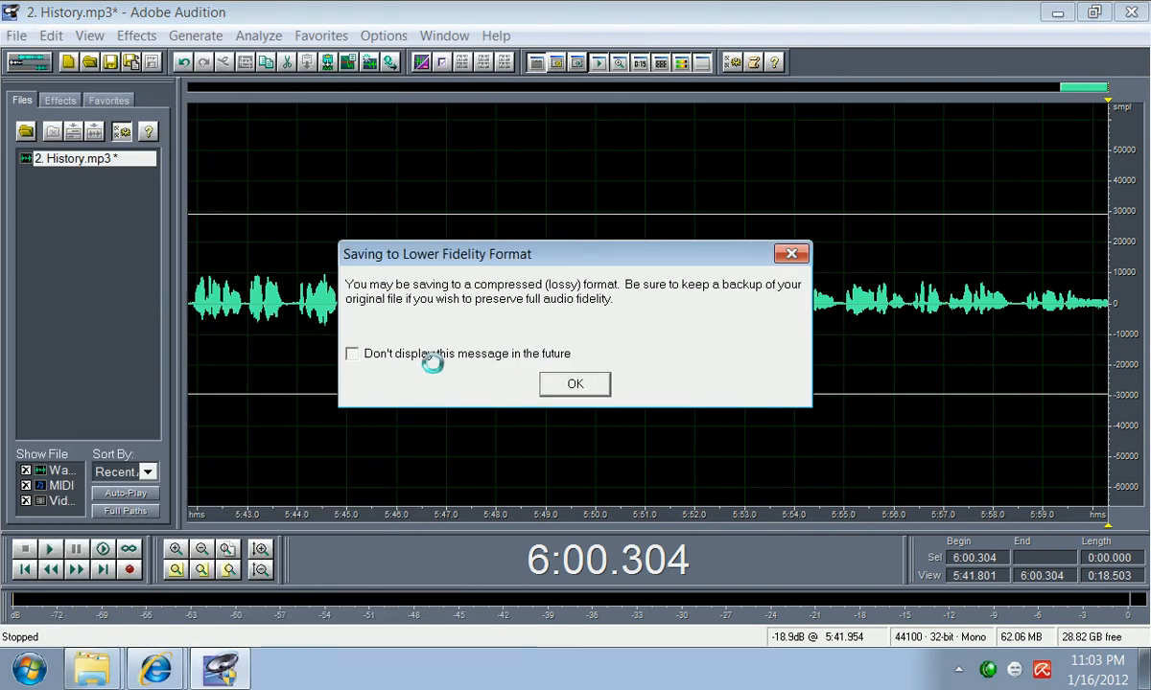
{"action": "left_click", "coordinate": [431, 355]}
{"action": "left_click", "coordinate": [575, 383]}
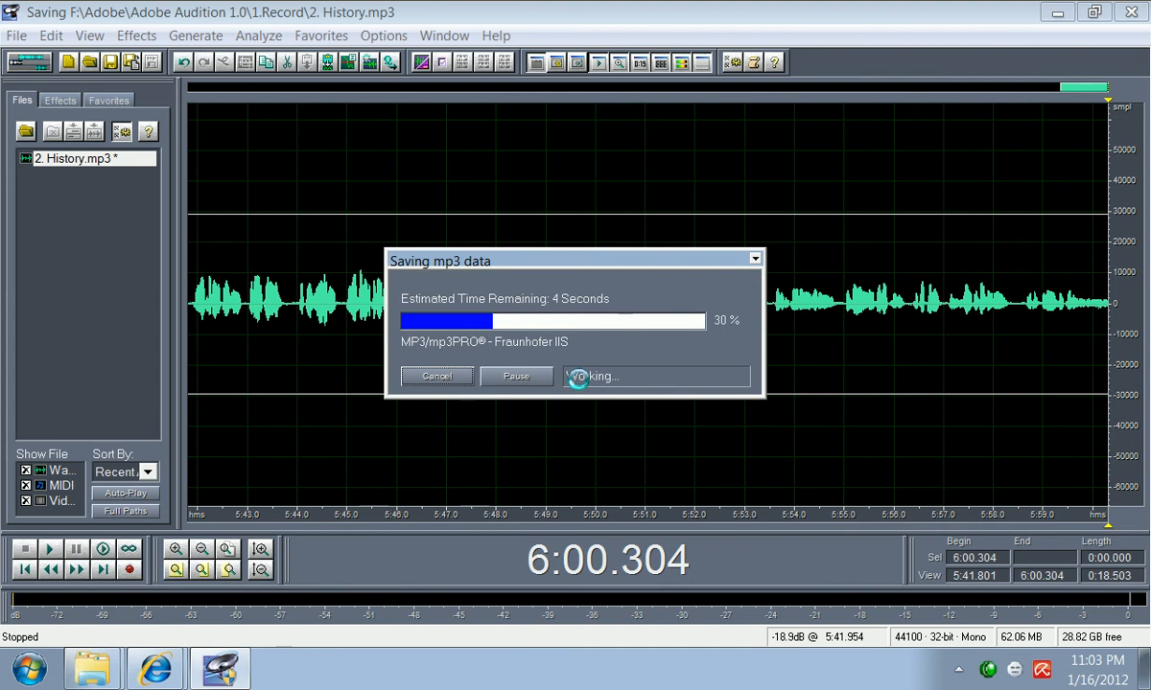